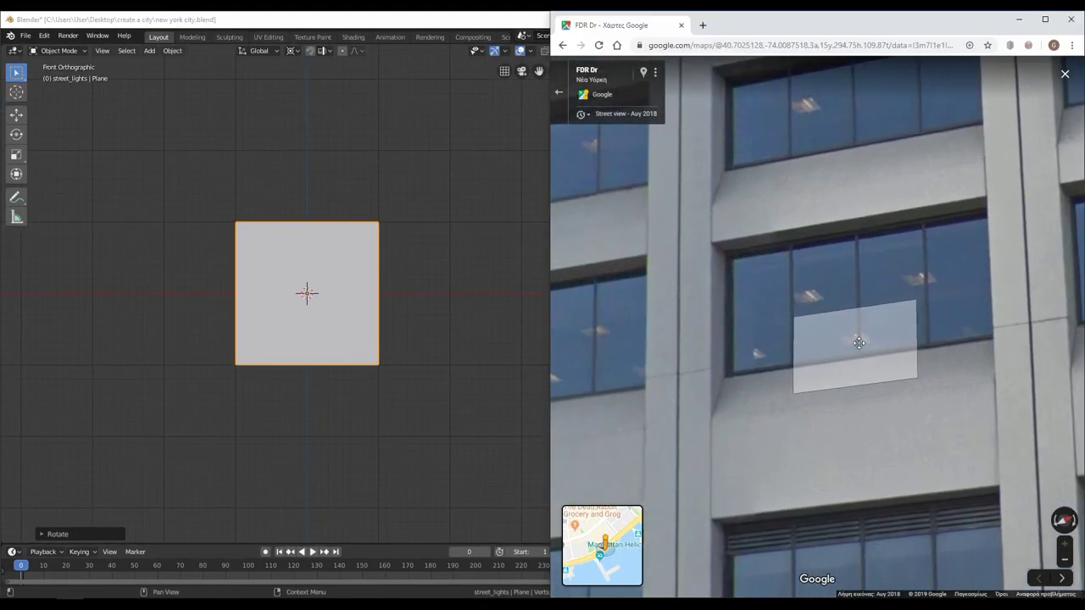
Squeeze the plane narrow along X and extrude an edge upward into a tall pillar
key(s)
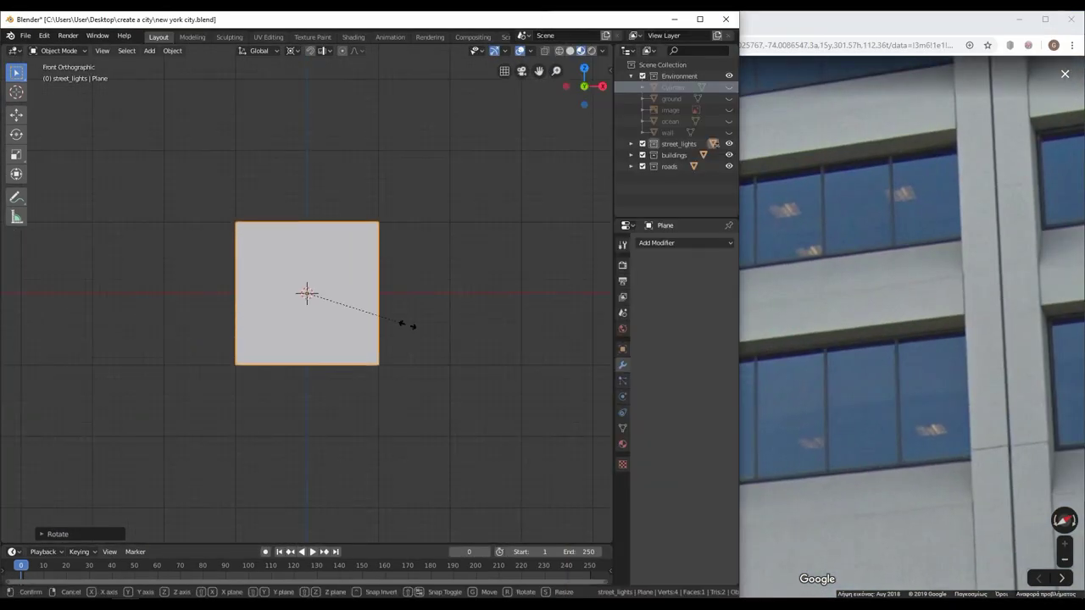
key(x)
middle_drag(336, 302, 747, 17)
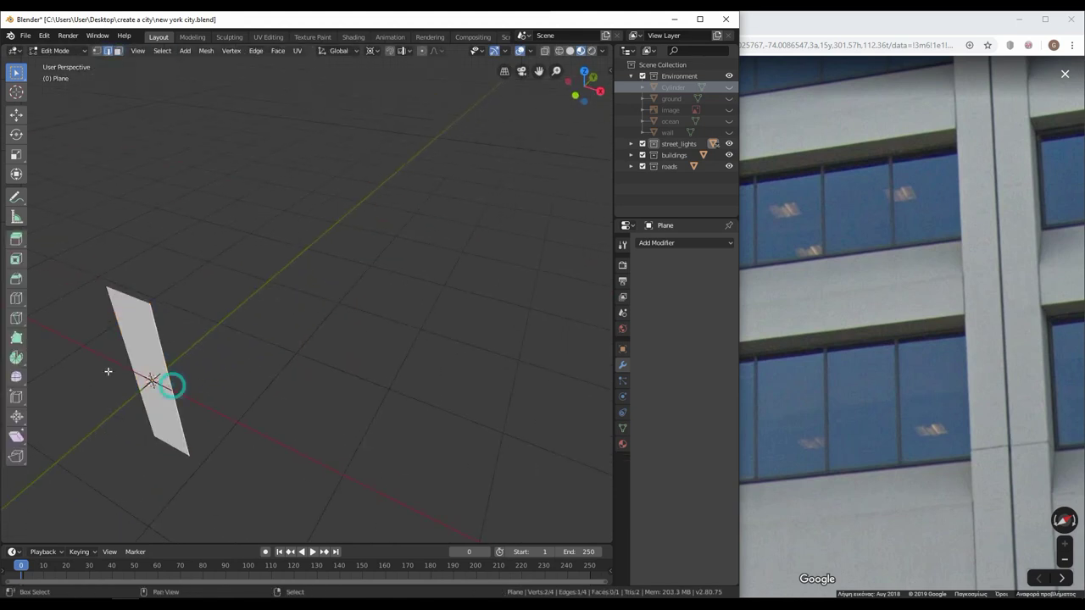
key(KP_Decimal)
key(g)
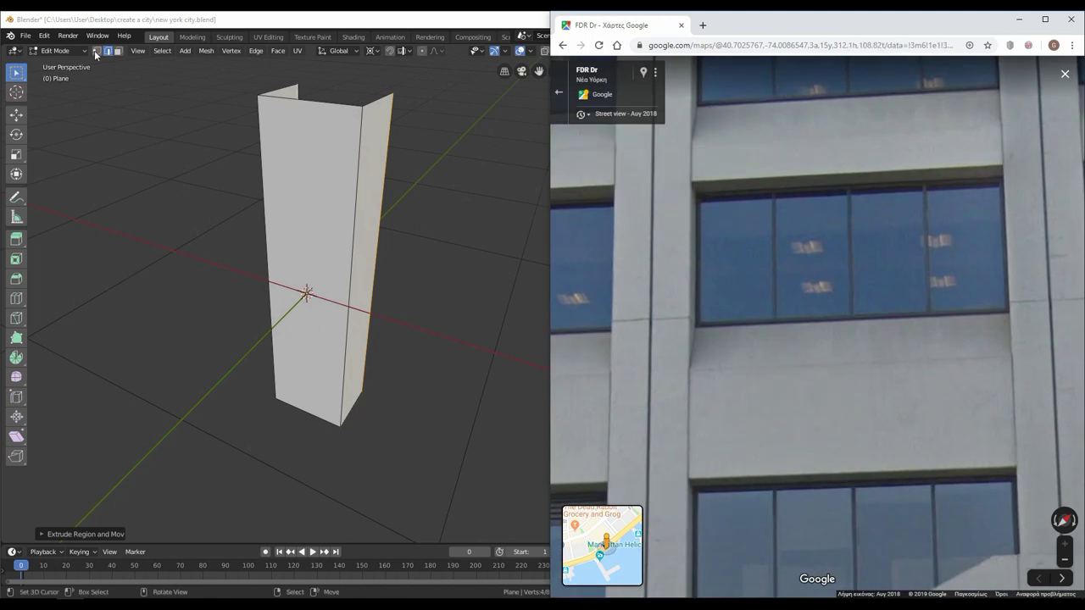
click(96, 54)
scroll(389, 397, down, 5)
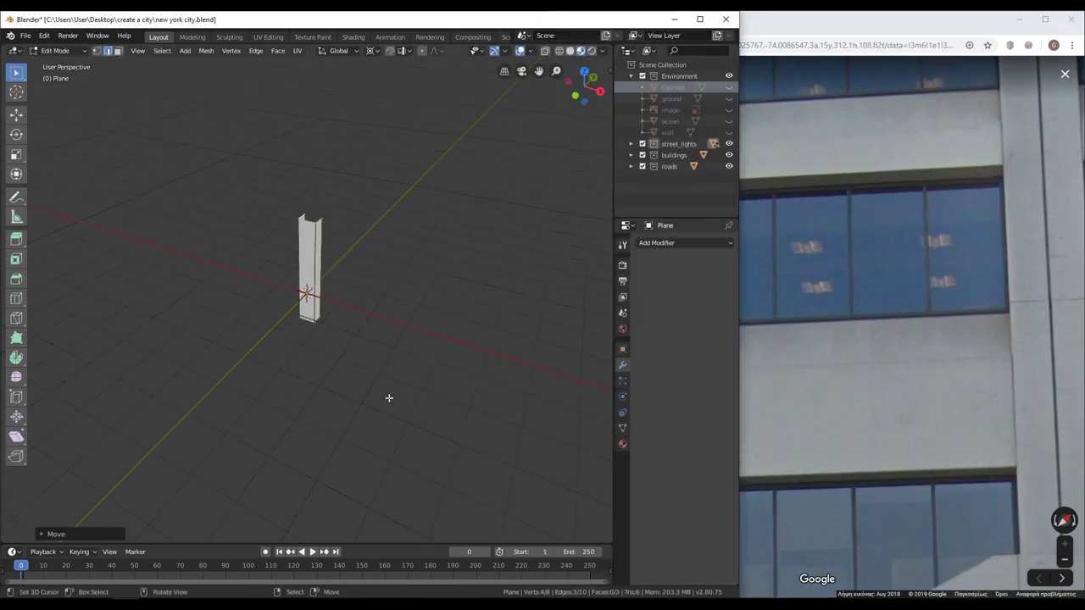
click(346, 390)
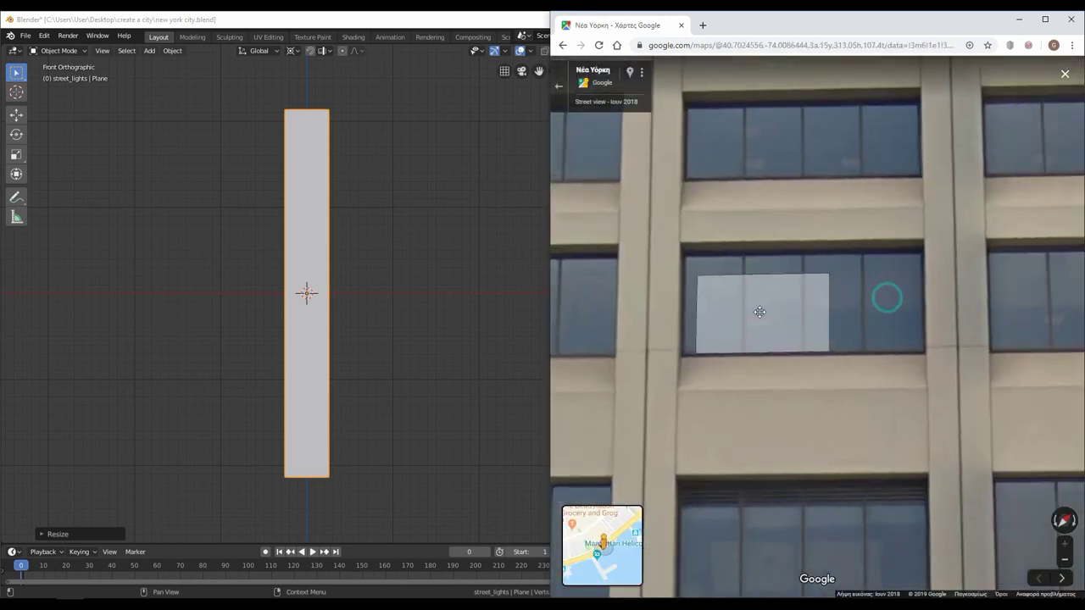
click(389, 315)
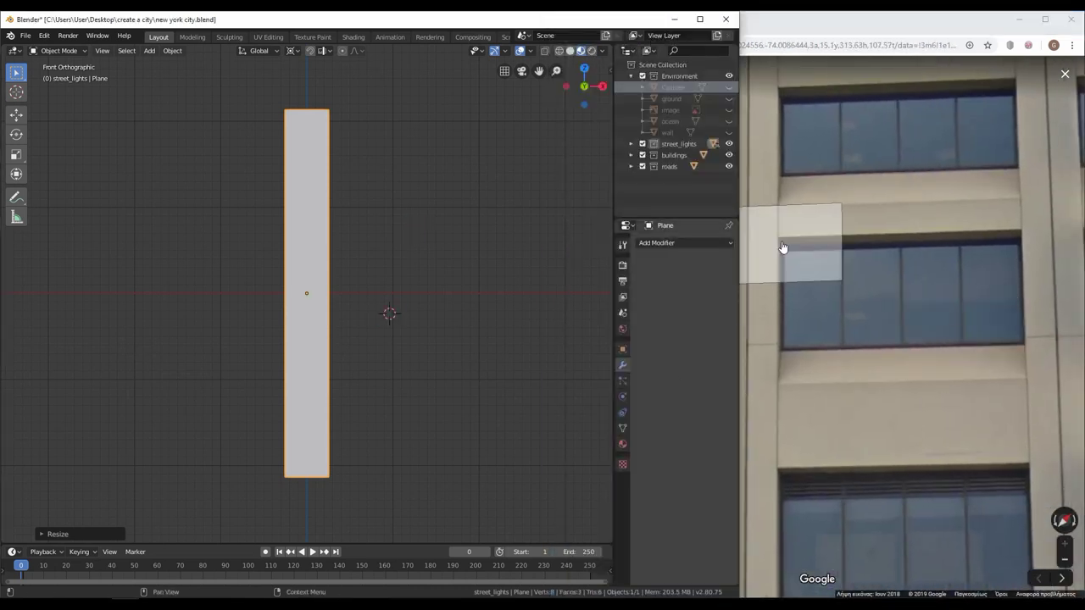
middle_drag(351, 268, 280, 221)
key(Tab)
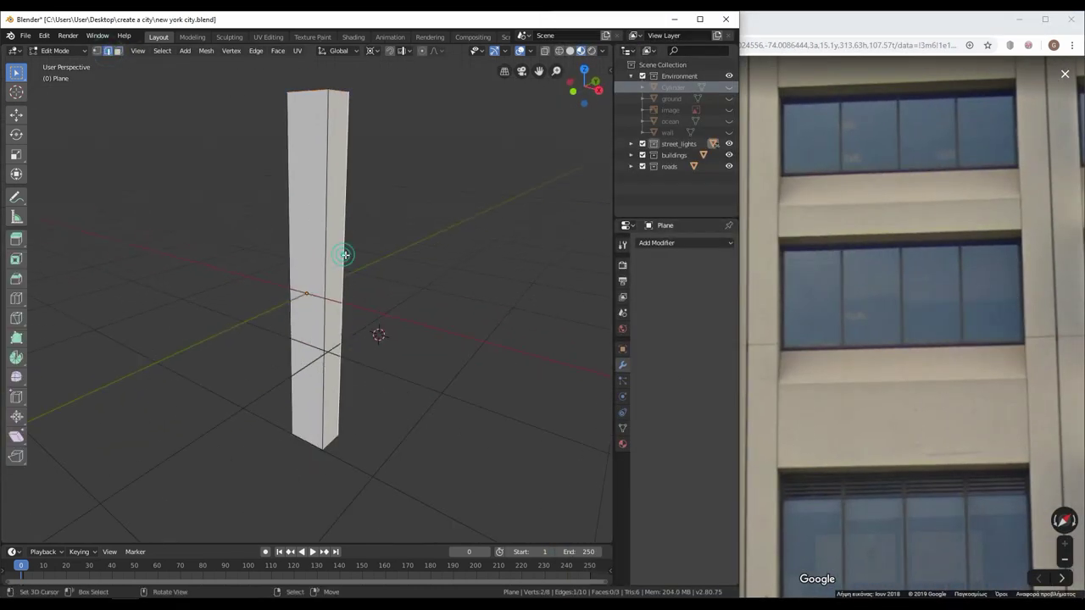
Extrude the pillar edge along X to widen it into a wall
key(e)
key(KP_1)
key(x)
click(392, 385)
mouse_move(393, 385)
middle_down()
mouse_move(260, 417)
mouse_move(340, 354)
middle_up()
scroll(340, 355, up, 3)
Loop-cut the wall and extrude its lower strip into a floor ledge
key(ctrl+r)
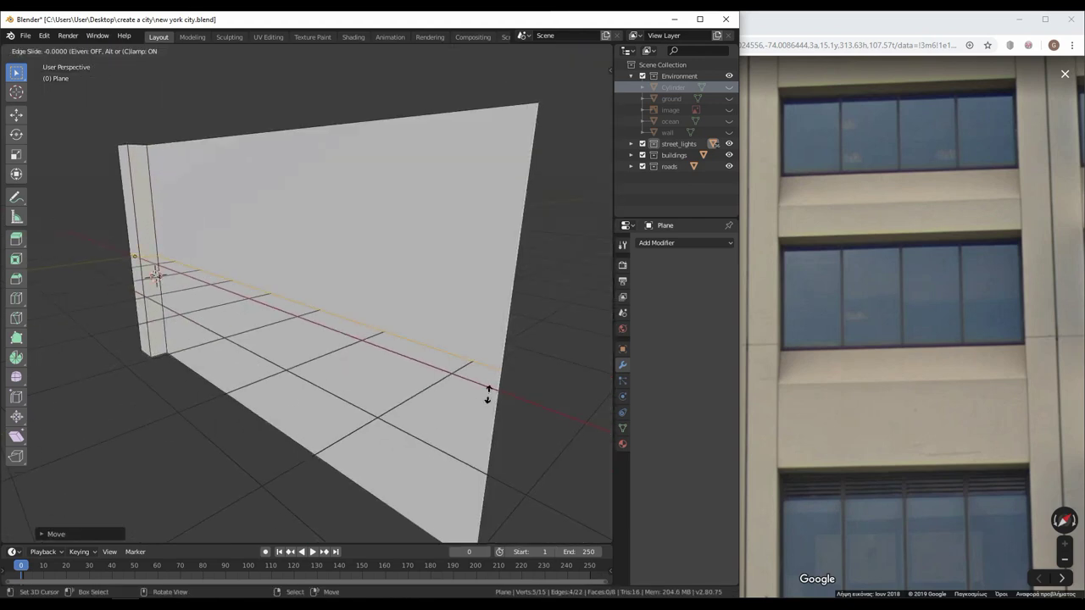
key(g)
click(371, 417)
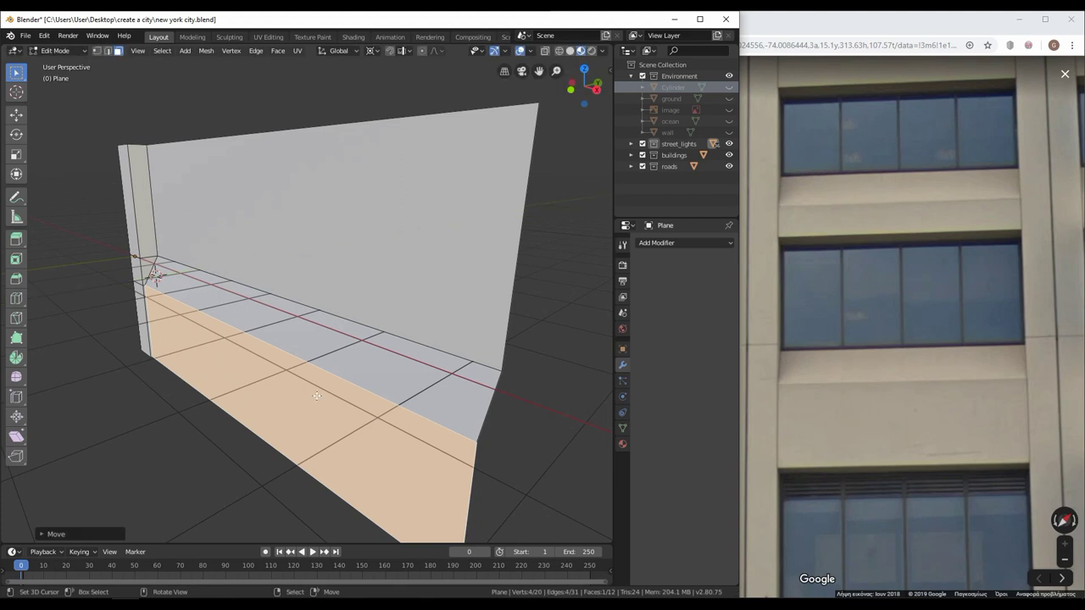
mouse_move(284, 201)
middle_down()
mouse_move(285, 364)
mouse_move(305, 343)
middle_up()
key(e)
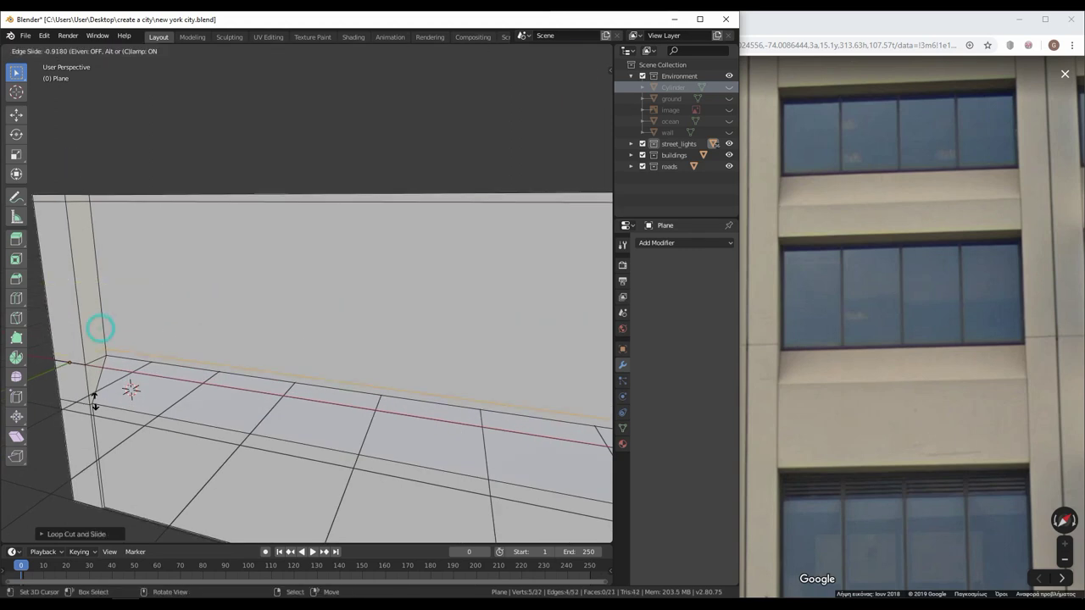
click(600, 212)
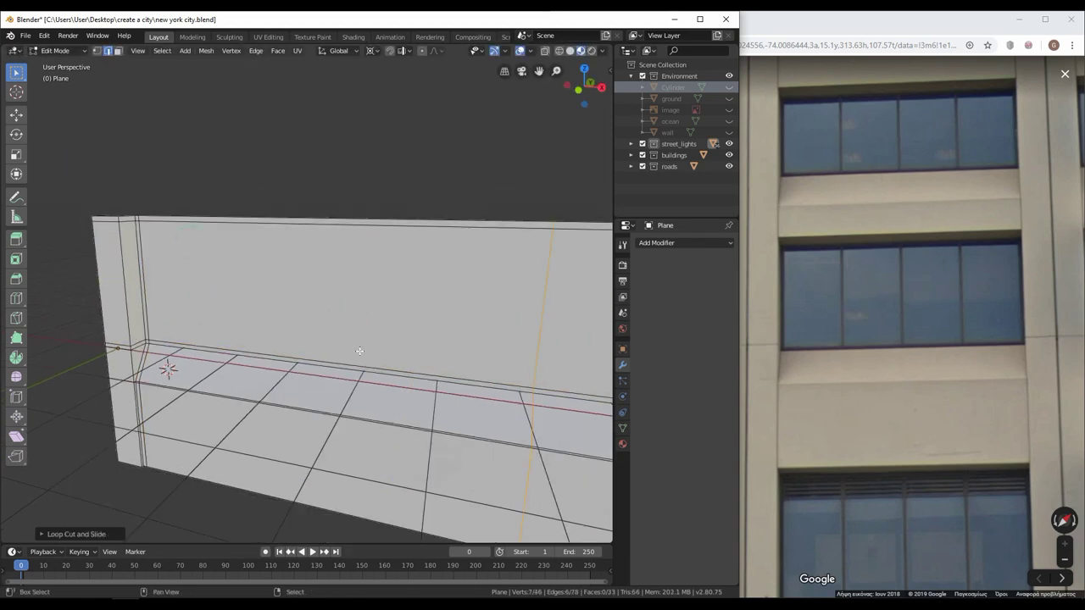
middle_drag(358, 351, 234, 322)
key(KP_1)
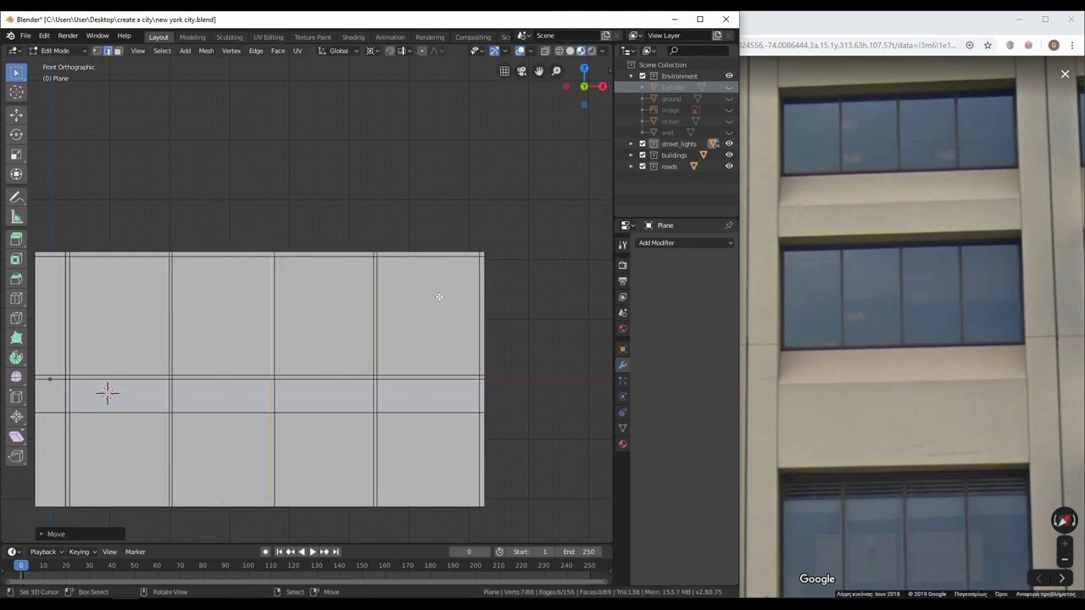
Select the wall's left column faces and shift them along X
alt+click(175, 323)
mouse_move(174, 323)
middle_down()
mouse_move(202, 325)
mouse_move(190, 412)
middle_up()
key(ctrl+l)
key(ctrl+z)
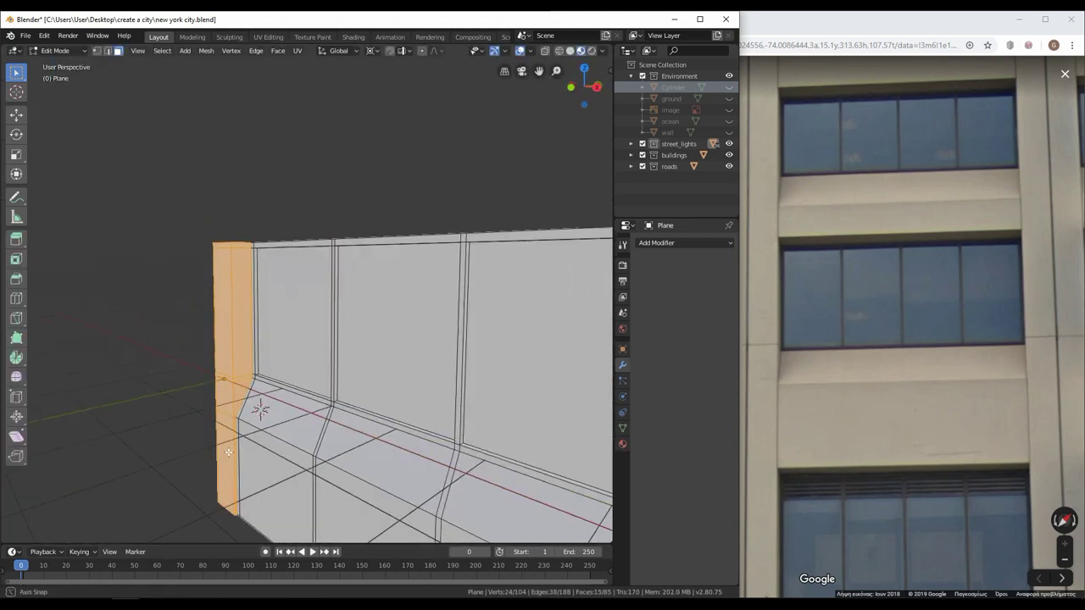
key(KP_1)
click(25, 418)
middle_drag(26, 419, 516, 387)
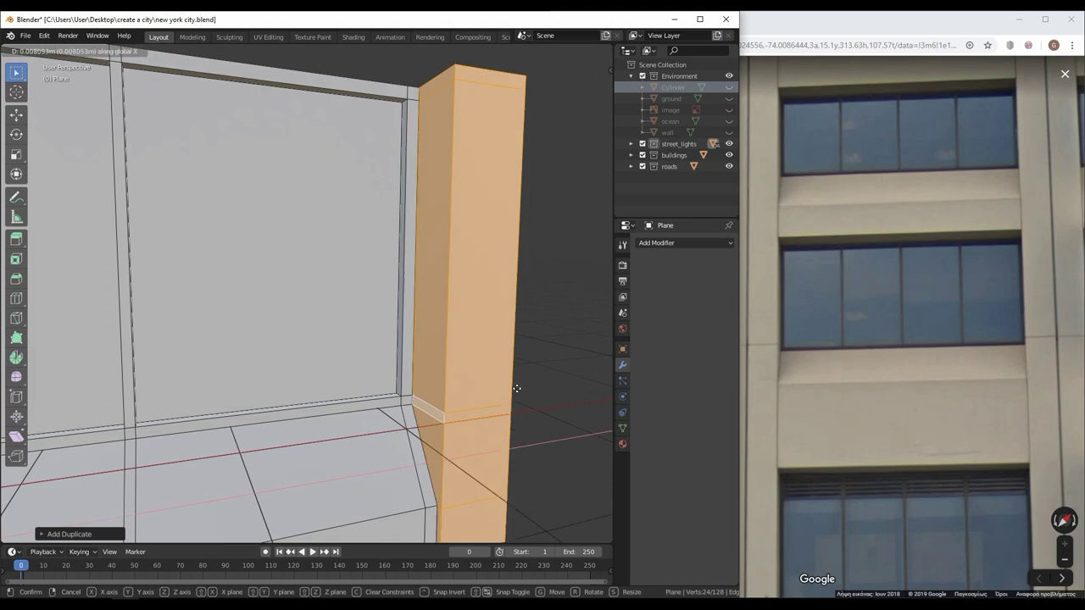
Duplicate the left column to the wall's far end and flatten it to zero Y depth
key(Tab)
mouse_move(223, 407)
middle_down()
mouse_move(240, 395)
mouse_move(339, 398)
mouse_move(438, 413)
mouse_move(285, 431)
mouse_move(299, 285)
mouse_move(263, 446)
mouse_move(367, 479)
middle_up()
key(Tab)
key(s)
key(y)
key(0)
Move the duplicated end pillar into place, checking it from the top view
scroll(298, 286, down, 3)
key(g)
click(382, 486)
key(KP_7)
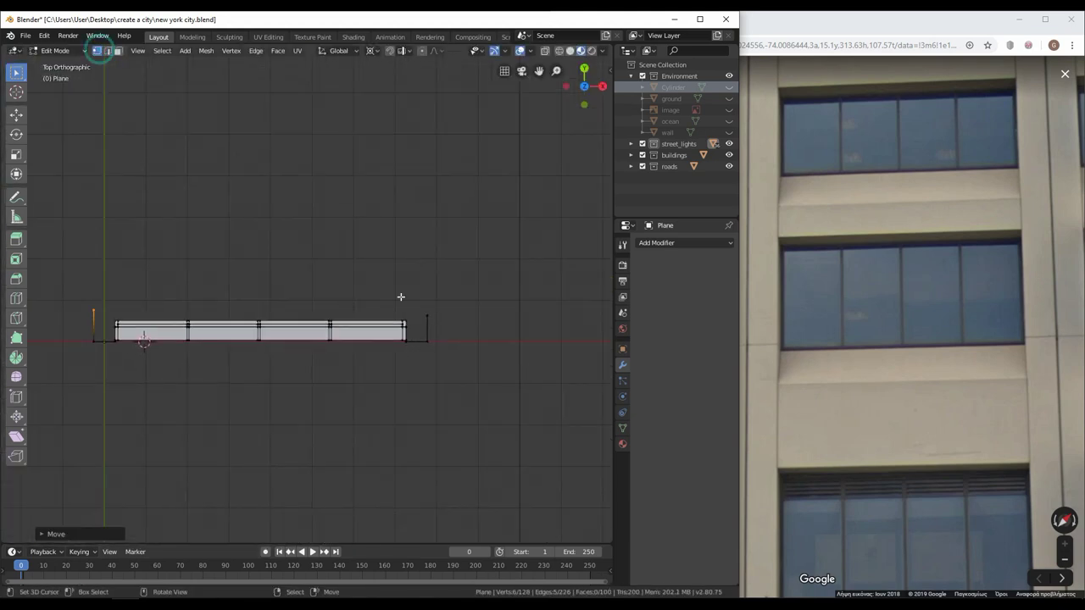
scroll(543, 354, up, 4)
Add a beige building3 material slot to the wall section
click(477, 344)
middle_drag(476, 343, 351, 308)
scroll(351, 308, up, 4)
scroll(515, 386, up, 1)
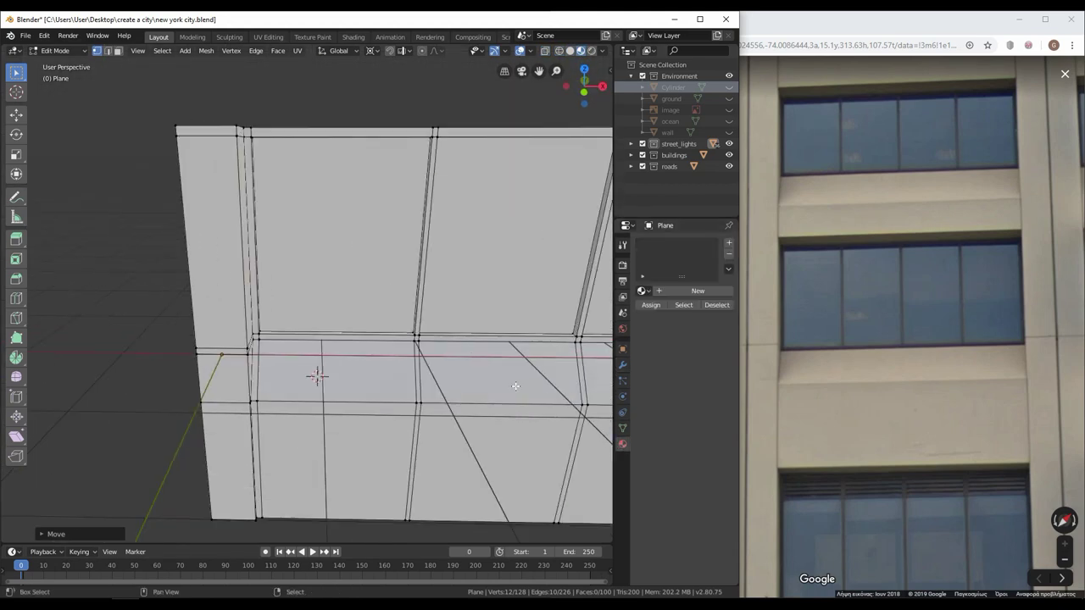
scroll(515, 386, up, 1)
click(660, 290)
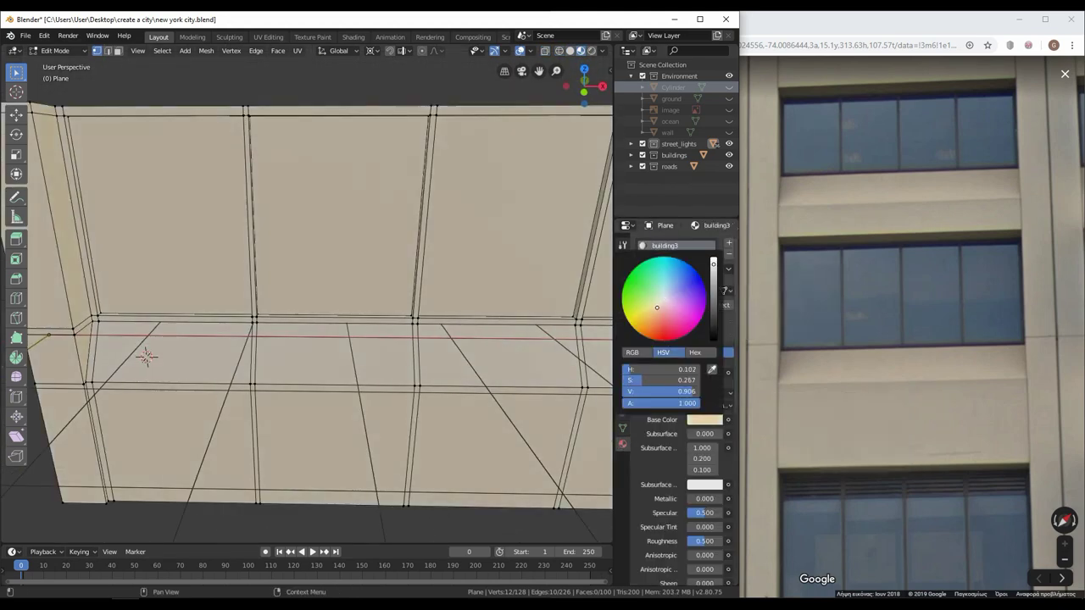
scroll(492, 387, down, 5)
Select the window frame edges and the horizontal edge loops along the wall
middle_drag(492, 388, 356, 373)
scroll(356, 373, up, 3)
scroll(254, 424, up, 2)
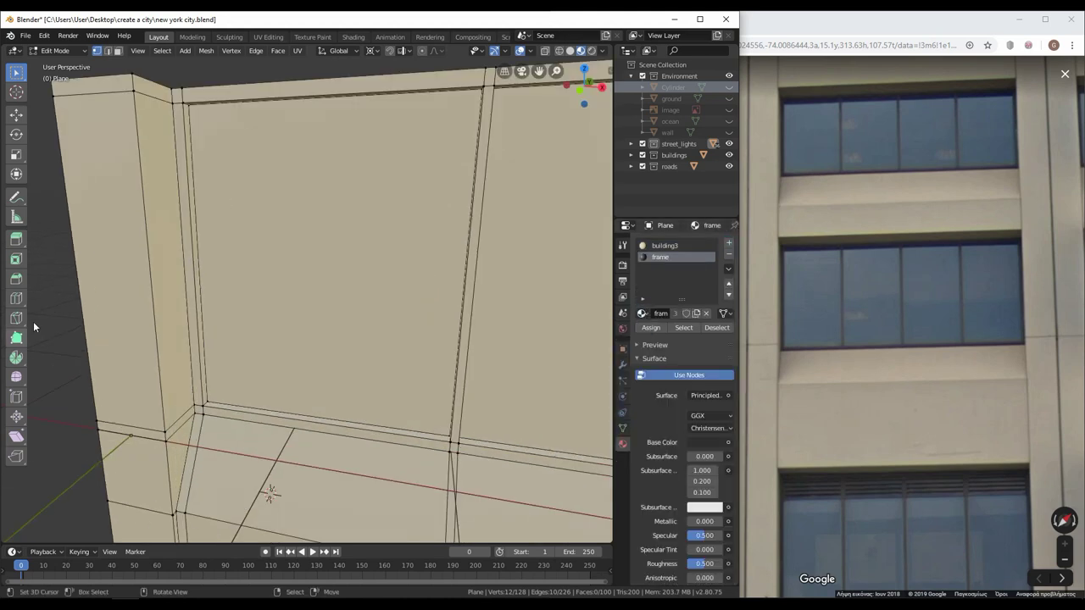
middle_drag(34, 326, 127, 279)
click(141, 339)
alt+shift+click(349, 480)
scroll(349, 479, down, 3)
scroll(381, 440, up, 3)
scroll(449, 414, down, 3)
Add the left section's frame edges and assign them the dark frame material
middle_drag(448, 414, 194, 327)
alt+shift+click(194, 327)
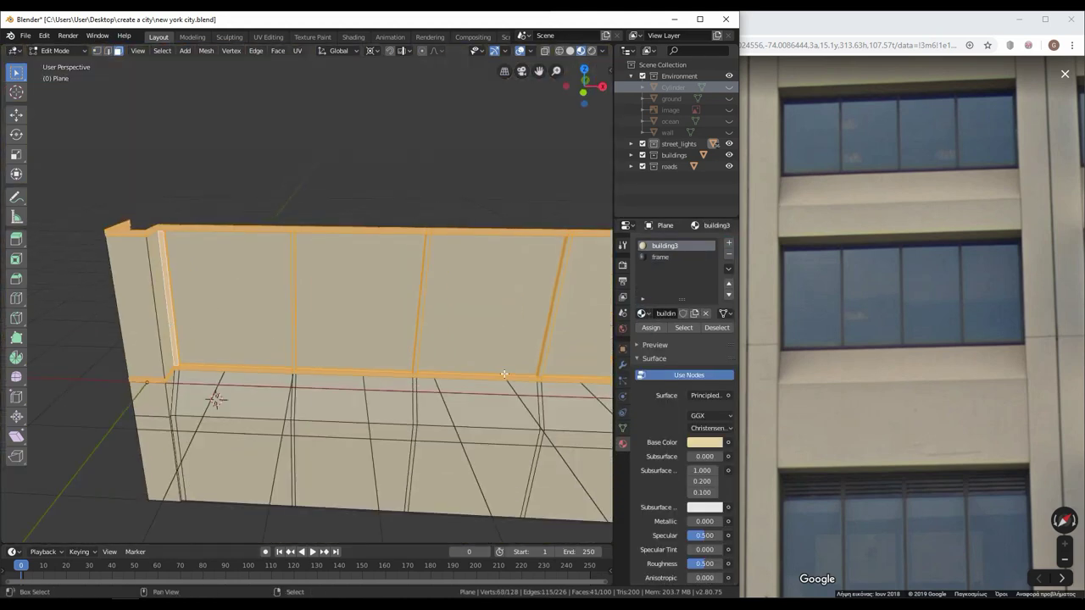
scroll(504, 375, up, 3)
middle_drag(484, 368, 327, 334)
scroll(327, 334, down, 4)
mouse_move(530, 443)
middle_down()
mouse_move(291, 198)
mouse_move(341, 368)
middle_up()
click(661, 257)
middle_drag(85, 322, 157, 327)
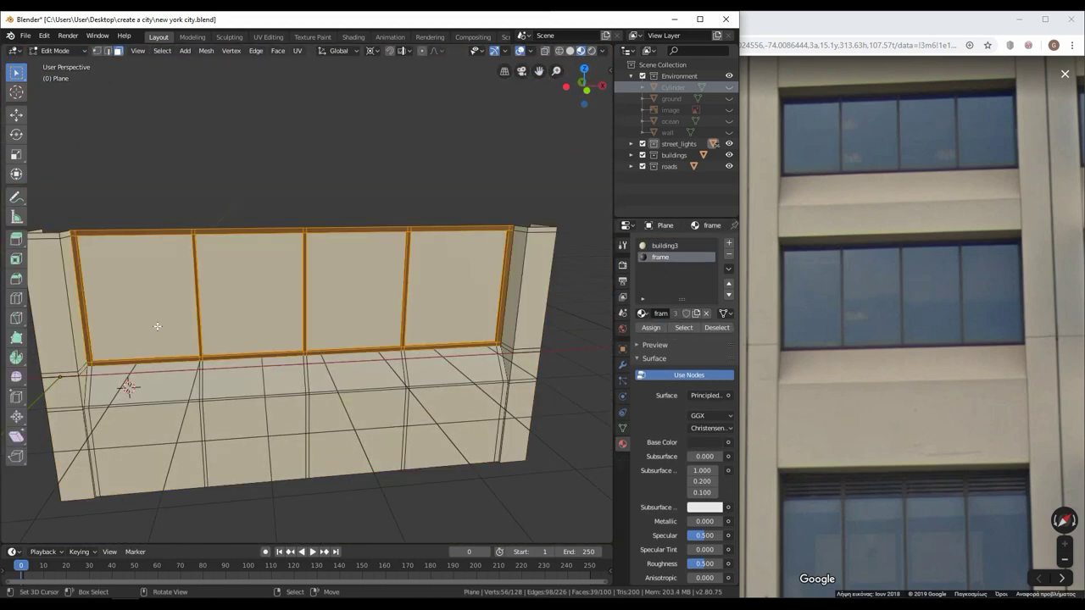
Create a blue glass material in a new slot and apply it to the window panes
click(728, 242)
click(640, 313)
click(534, 384)
click(650, 327)
click(639, 313)
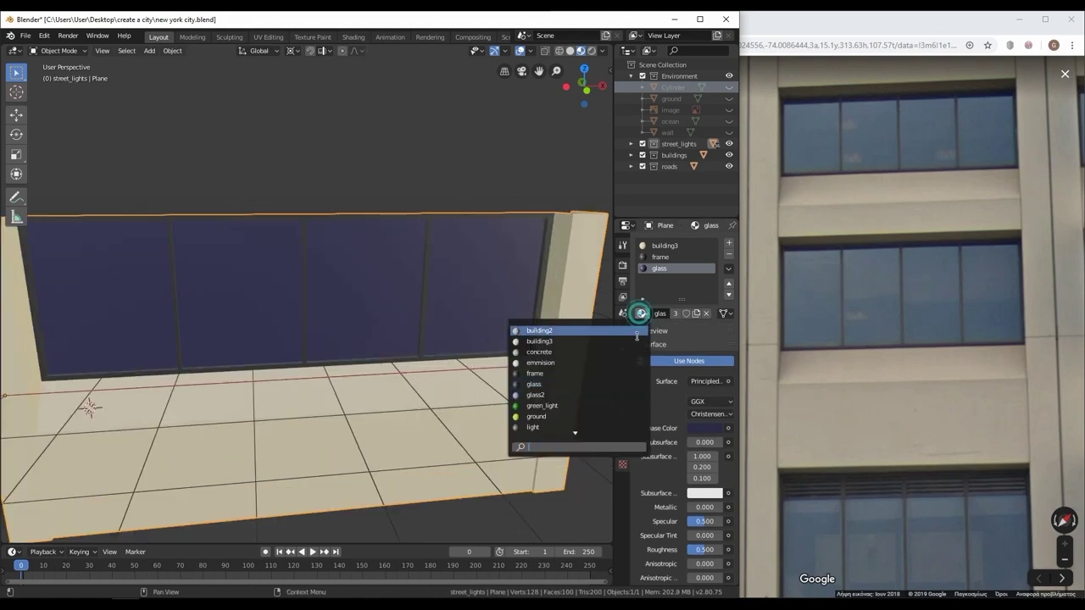
scroll(339, 339, down, 3)
scroll(859, 431, down, 2)
drag(740, 339, 550, 339)
drag(847, 381, 745, 418)
middle_drag(381, 356, 262, 144)
Add an Array modifier to the wall section
click(623, 365)
click(684, 242)
scroll(325, 378, up, 3)
scroll(324, 379, up, 3)
key(Tab)
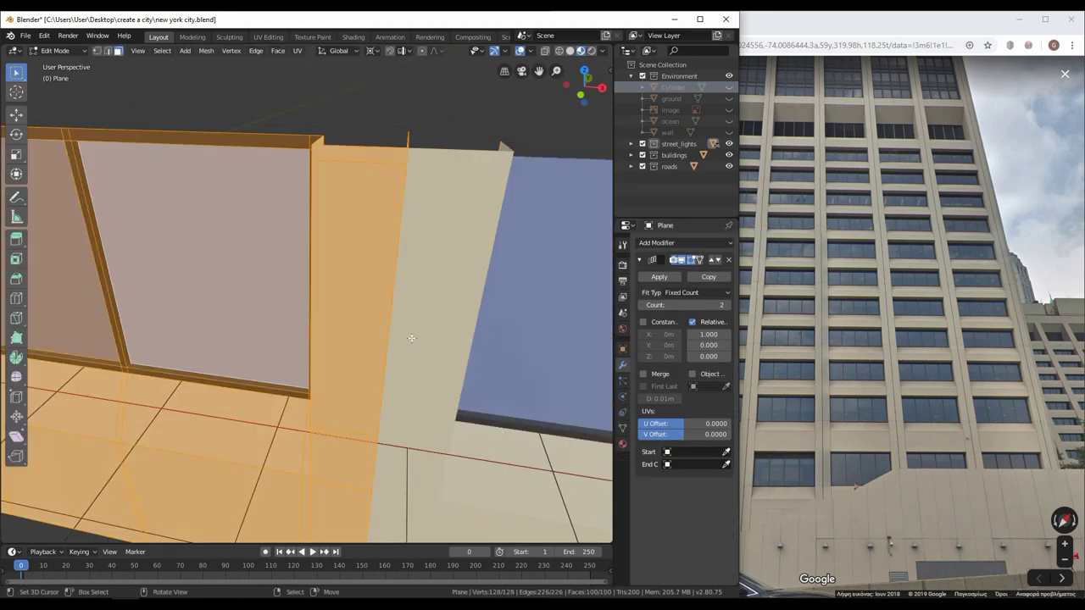
click(451, 289)
click(698, 22)
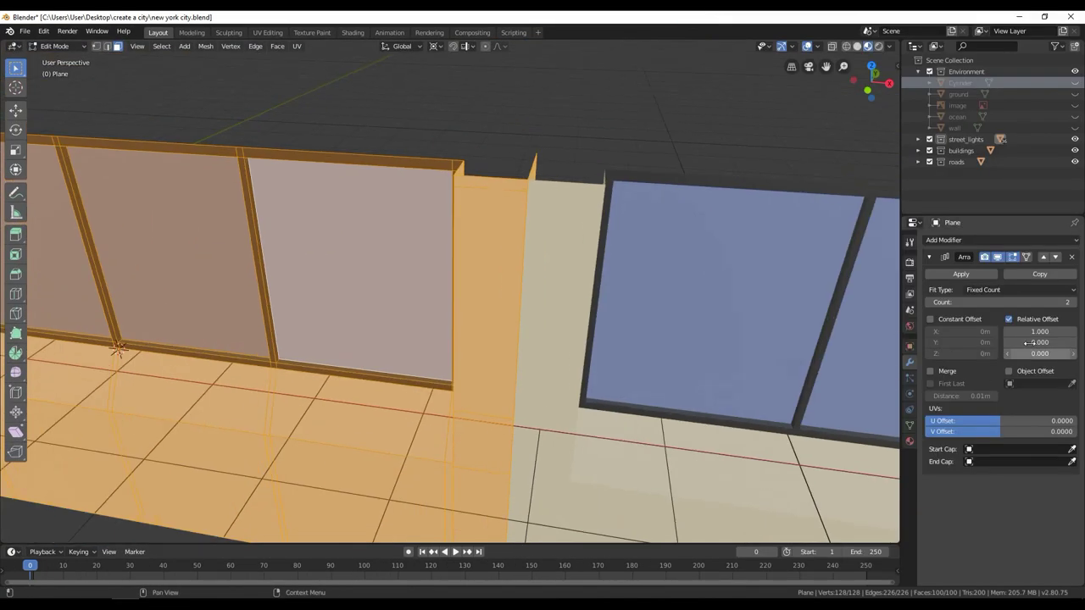
Set the Array count to 7 so the window bay repeats along X
text(7)
key(Return)
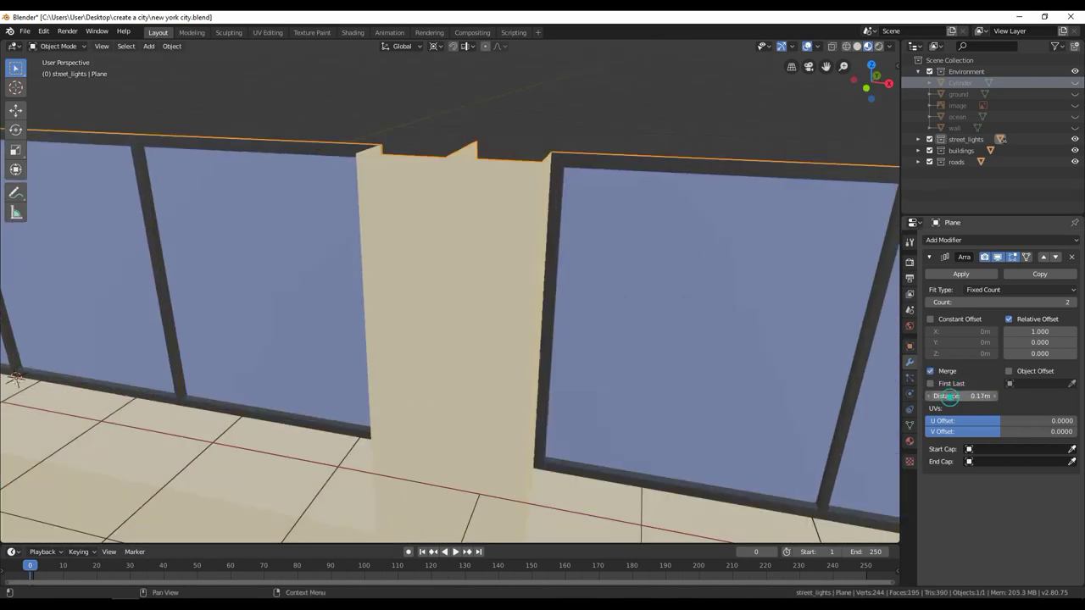
double_click(974, 303)
text(7)
key(Return)
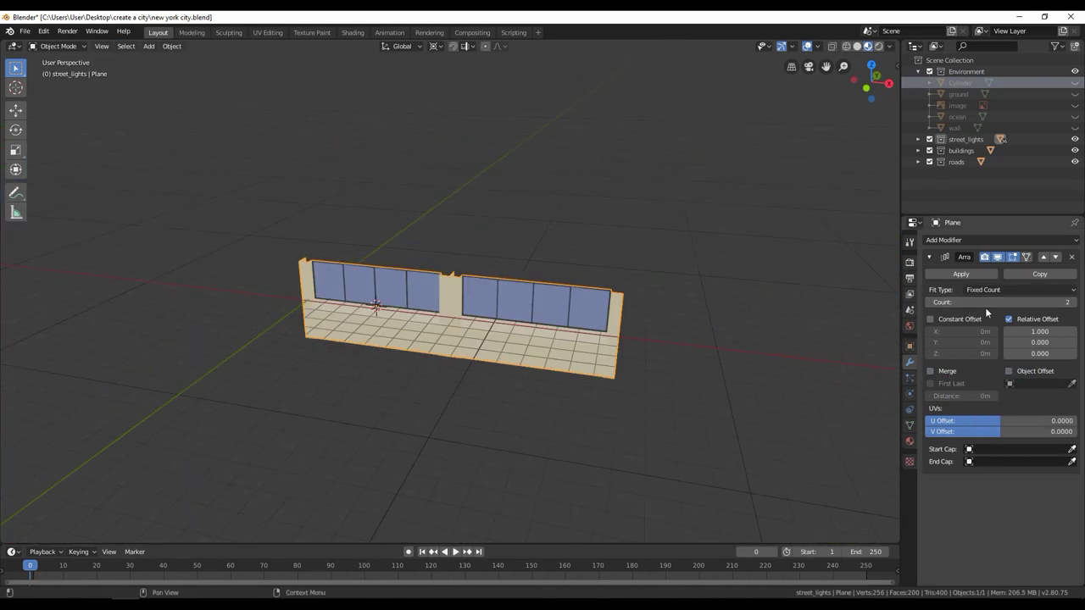
scroll(521, 339, up, 3)
middle_drag(521, 339, 482, 306)
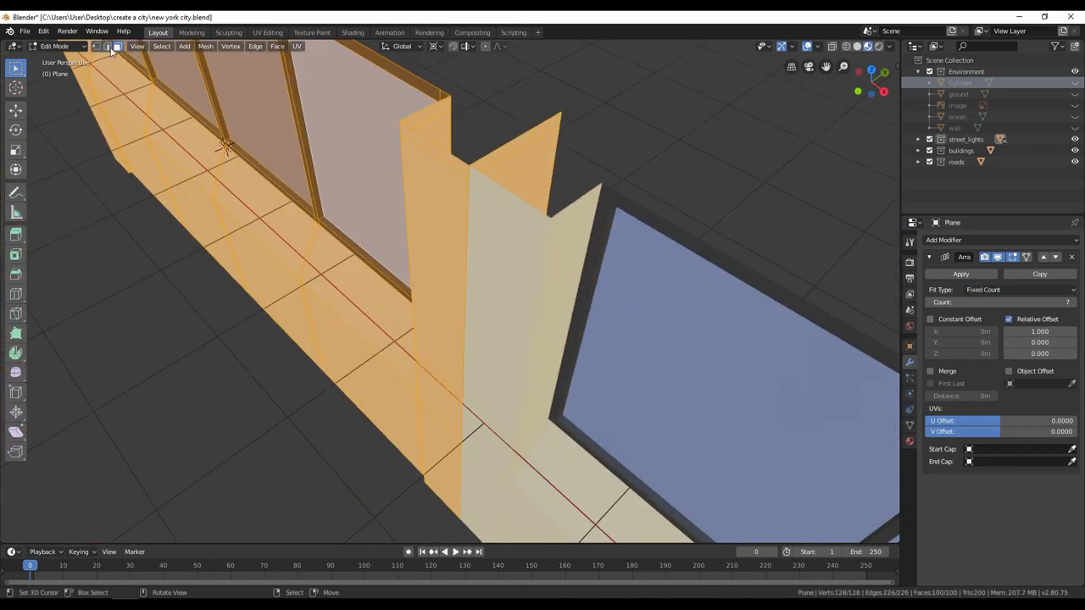
scroll(483, 306, down, 6)
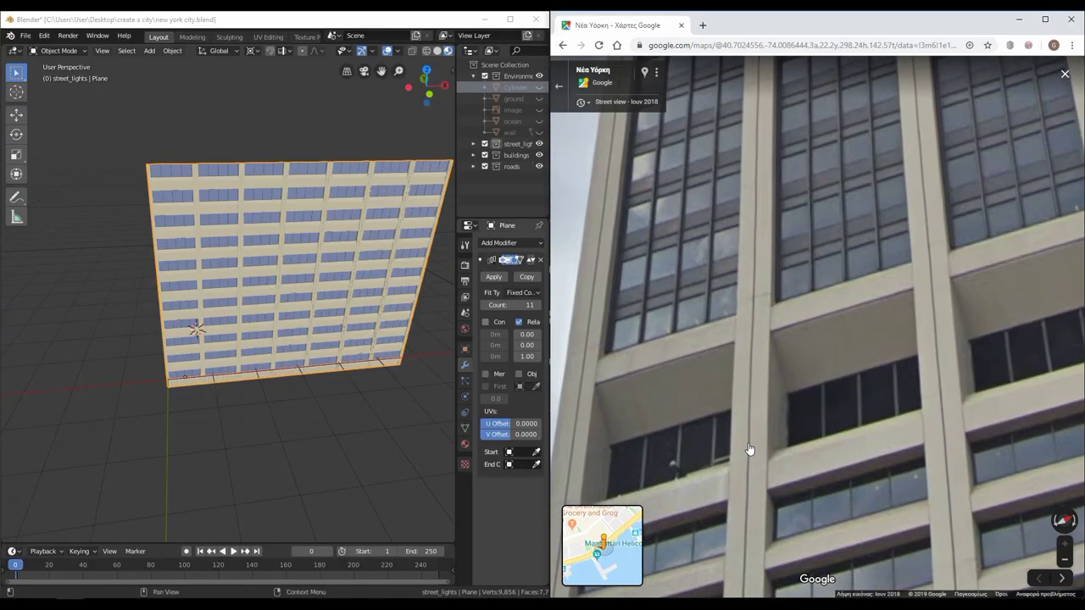
Select the bottom row of the multi-storey facade
drag(579, 303, 751, 453)
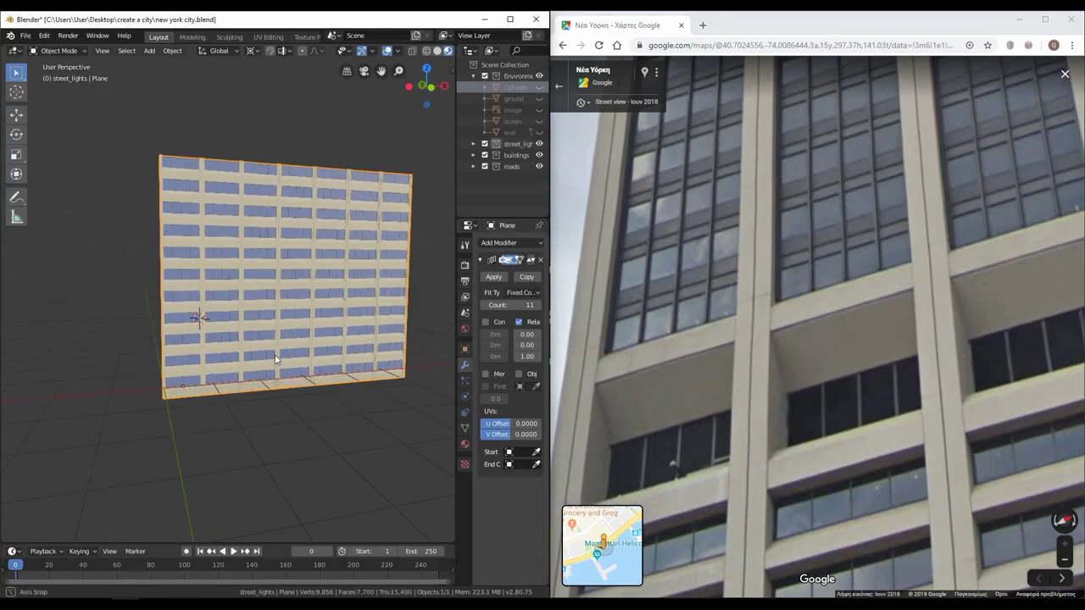
scroll(239, 362, up, 3)
scroll(189, 343, up, 2)
scroll(189, 340, down, 4)
middle_drag(189, 340, 278, 432)
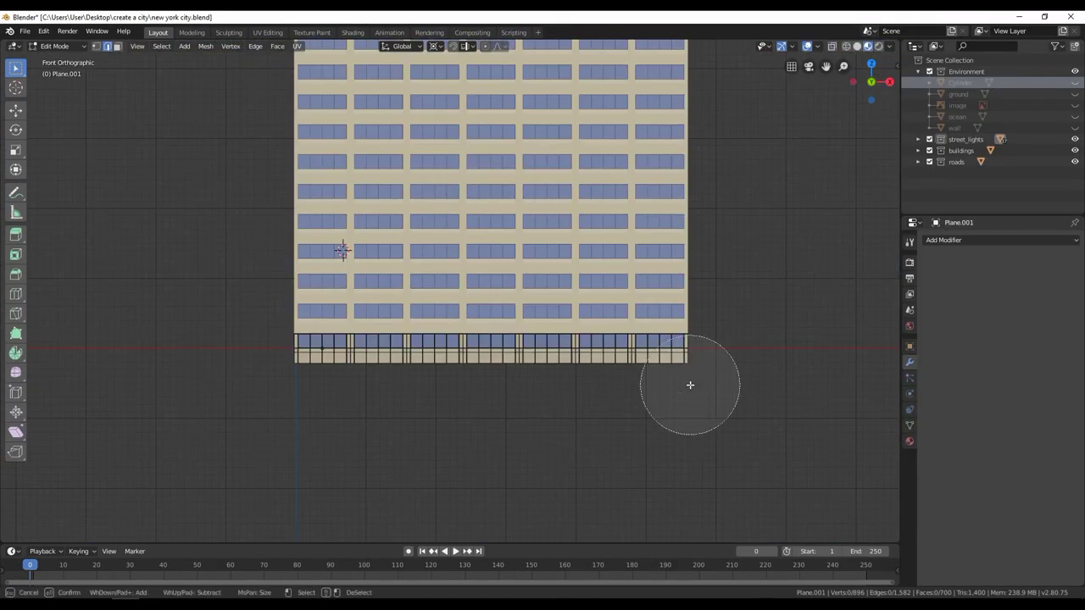
mouse_move(690, 382)
mouse_down()
mouse_move(648, 352)
mouse_move(416, 351)
mouse_up()
key(Escape)
scroll(339, 360, up, 3)
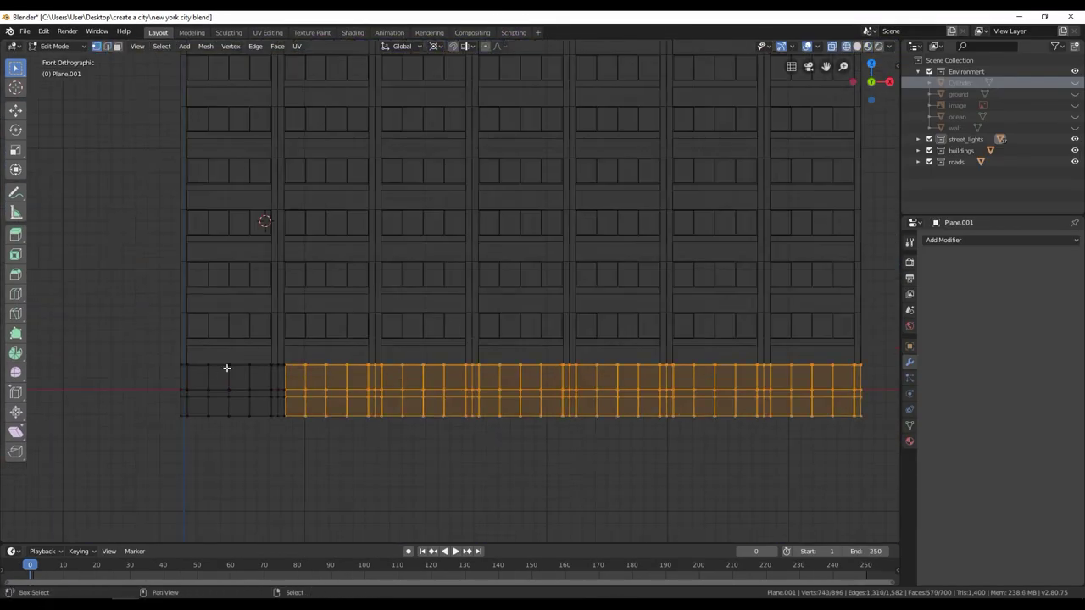
scroll(226, 368, up, 5)
Switch to wireframe X-ray and circle-select parts of the walls
mouse_move(595, 364)
middle_down()
mouse_move(513, 429)
mouse_move(437, 407)
middle_up()
scroll(534, 316, up, 5)
scroll(567, 311, down, 2)
scroll(567, 311, up, 3)
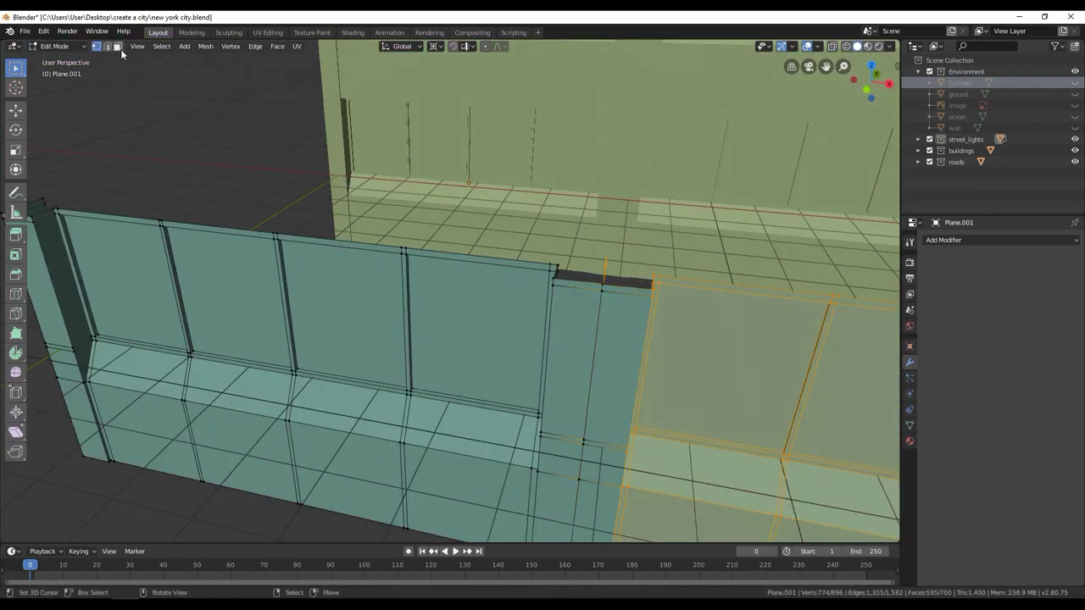
key(shift+z)
middle_drag(508, 322, 555, 333)
mouse_move(99, 68)
middle_down()
mouse_move(429, 363)
mouse_move(582, 441)
mouse_move(645, 391)
middle_up()
scroll(429, 364, up, 3)
key(c)
right_click(582, 440)
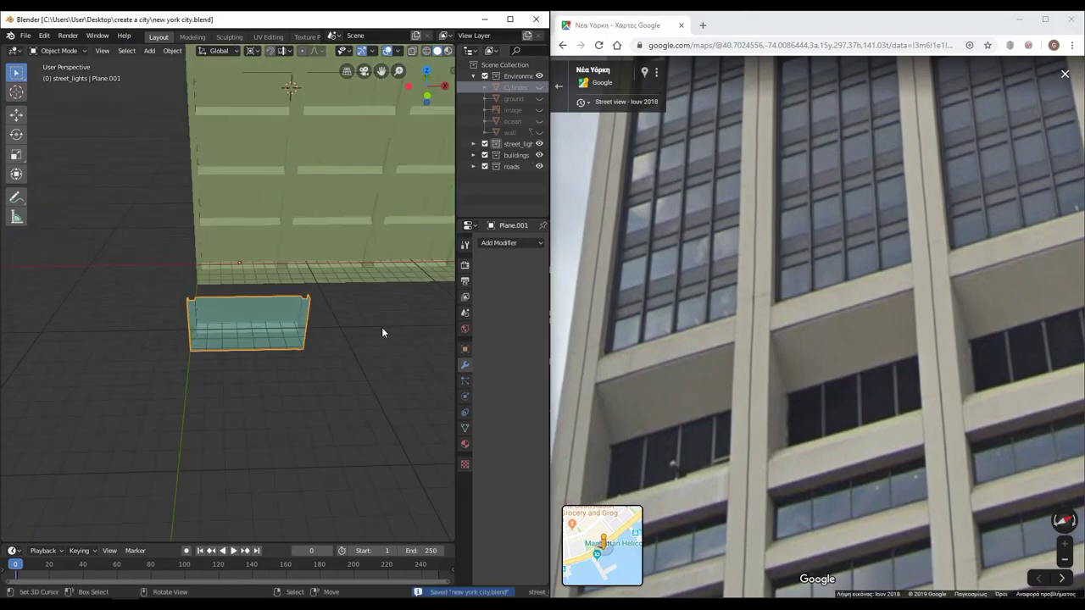
Move the teal strip along Y onto the facade top and recentre its origin
middle_drag(382, 332, 331, 312)
key(KP_7)
key(g)
key(y)
click(268, 344)
click(172, 50)
click(277, 321)
key(KP_Decimal)
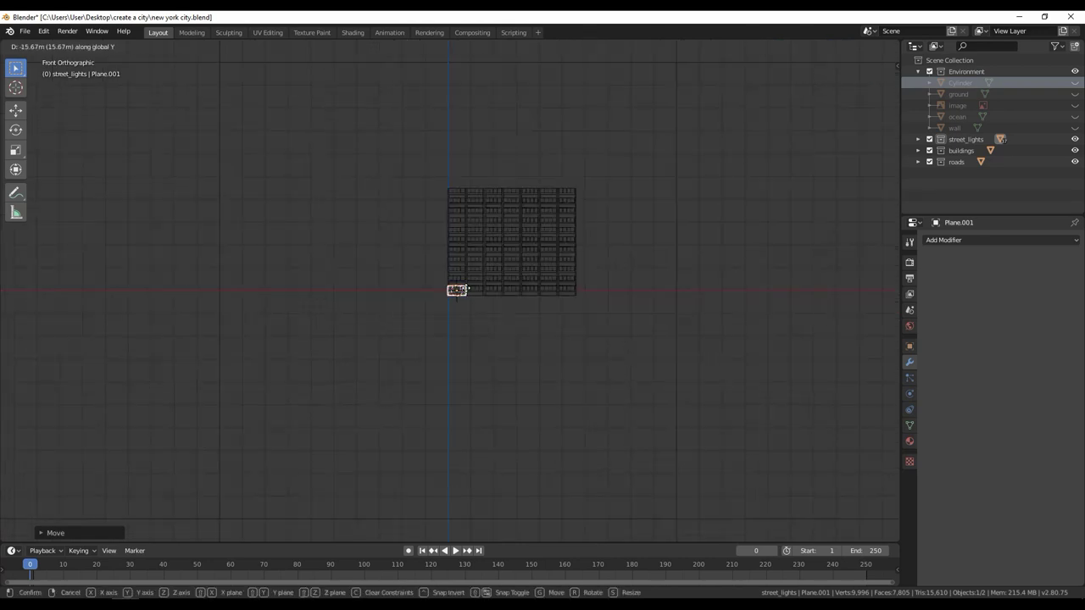
click(464, 289)
key(KP_Decimal)
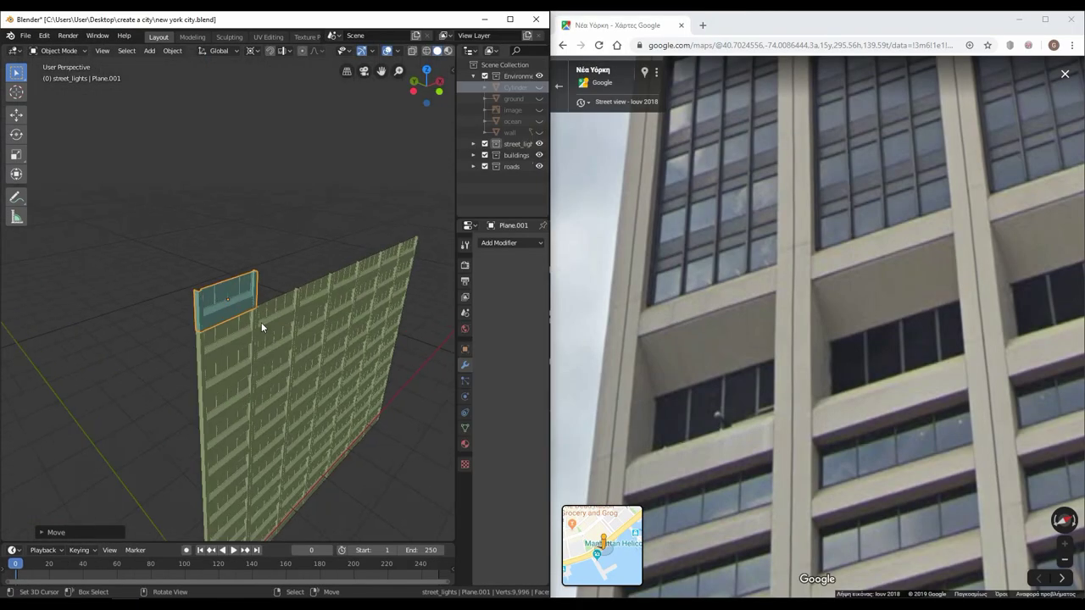
scroll(821, 434, up, 3)
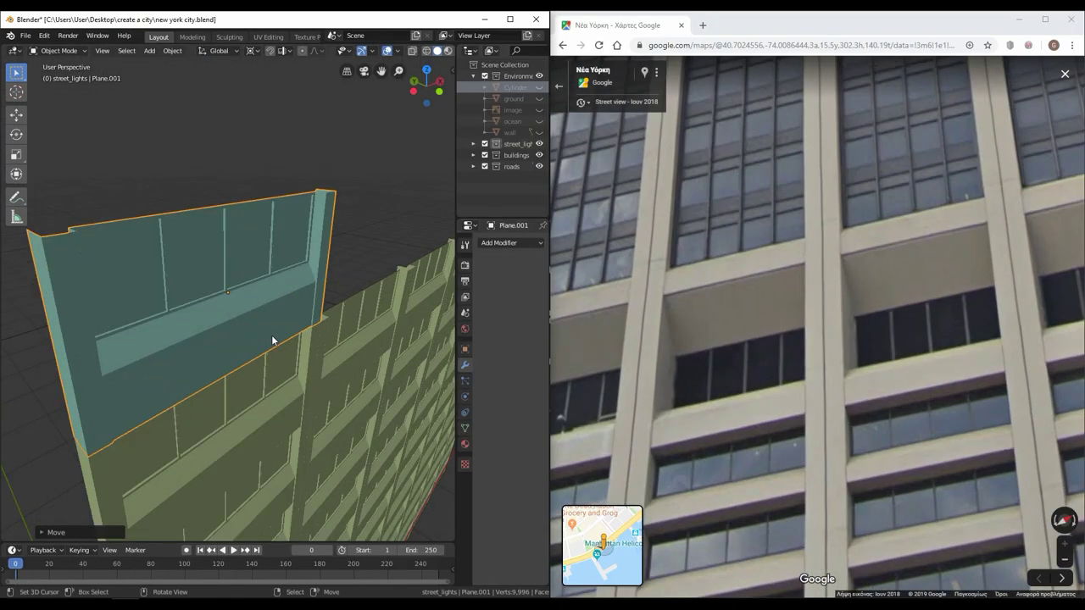
In Edit Mode, select the upper panel faces and extrude them outward as a ledge
key(Tab)
middle_drag(272, 340, 72, 232)
key(KP_1)
key(alt+a)
key(c)
drag(133, 230, 181, 364)
key(b)
mouse_move(203, 450)
middle_down()
mouse_move(331, 430)
mouse_move(285, 405)
middle_up()
key(alt+z)
key(e)
click(352, 389)
Select the top face strip and shift it along Y and vertically to angle the ledge
mouse_move(352, 389)
middle_down()
mouse_move(157, 382)
mouse_move(130, 368)
mouse_move(361, 357)
mouse_move(232, 314)
mouse_move(216, 263)
mouse_move(138, 283)
mouse_move(381, 317)
mouse_move(280, 339)
mouse_move(314, 373)
middle_up()
alt+click(130, 368)
click(169, 354)
key(Tab)
key(Tab)
key(g)
key(y)
click(292, 367)
key(grave)
click(244, 291)
click(254, 258)
mouse_move(255, 257)
middle_down()
mouse_move(356, 407)
mouse_move(207, 342)
mouse_move(230, 312)
mouse_move(131, 341)
mouse_move(128, 374)
middle_up()
key(g)
click(344, 429)
Select the corner vertex and edge loops and extrude them upward into corner fins
click(128, 374)
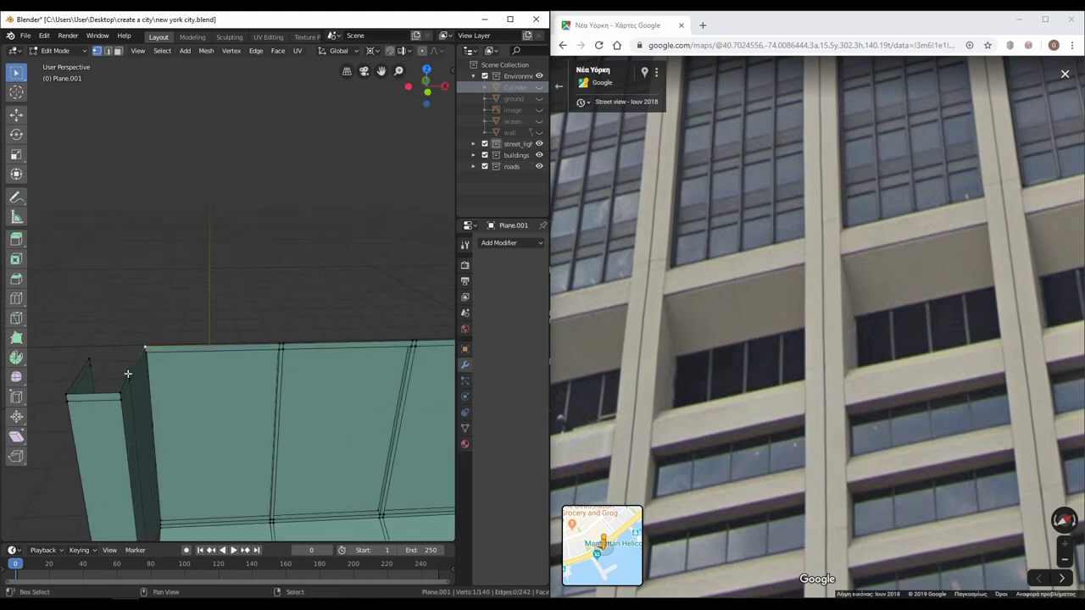
middle_drag(329, 340, 318, 305)
alt+shift+click(318, 305)
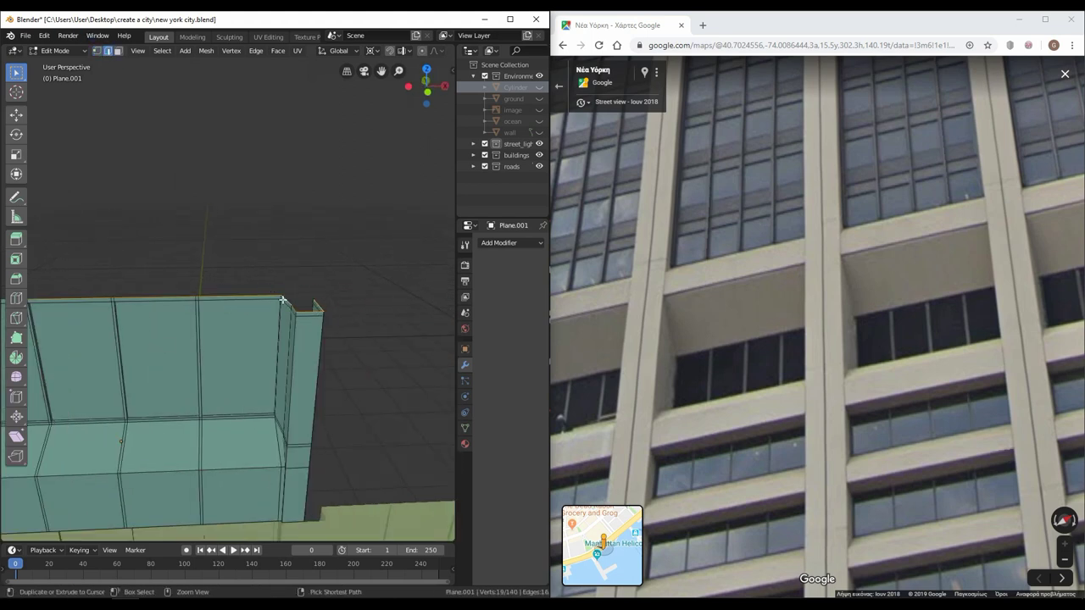
click(296, 361)
mouse_move(296, 361)
middle_down()
mouse_move(310, 324)
mouse_move(225, 348)
middle_up()
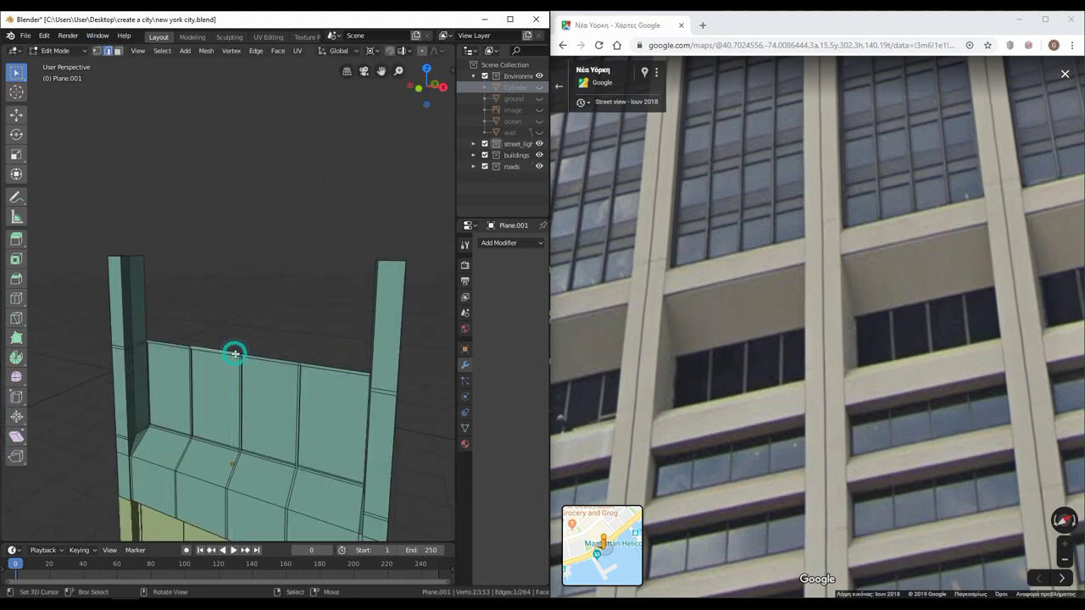
key(KP_3)
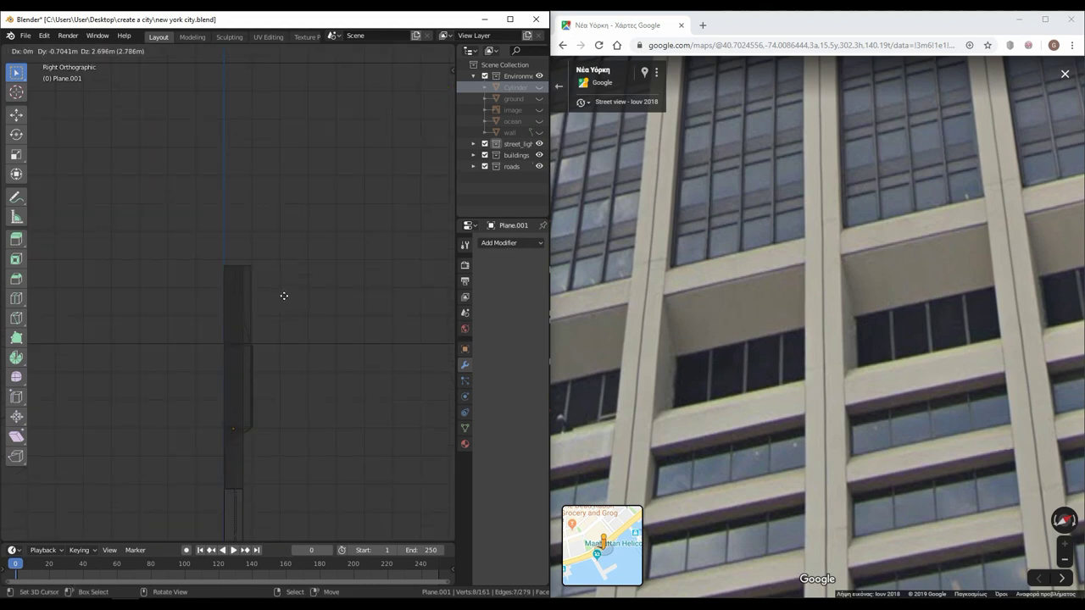
click(277, 294)
mouse_move(277, 294)
middle_down()
mouse_move(286, 347)
mouse_move(218, 320)
mouse_move(257, 296)
mouse_move(376, 370)
mouse_move(319, 392)
mouse_move(254, 356)
mouse_move(235, 302)
mouse_move(194, 336)
mouse_move(283, 333)
mouse_move(318, 358)
middle_up()
scroll(220, 318, up, 3)
key(e)
click(235, 303)
key(Tab)
Add an Array modifier to repeat the crown piece and assign a material to a face loop
click(495, 243)
click(322, 269)
middle_drag(322, 268, 185, 386)
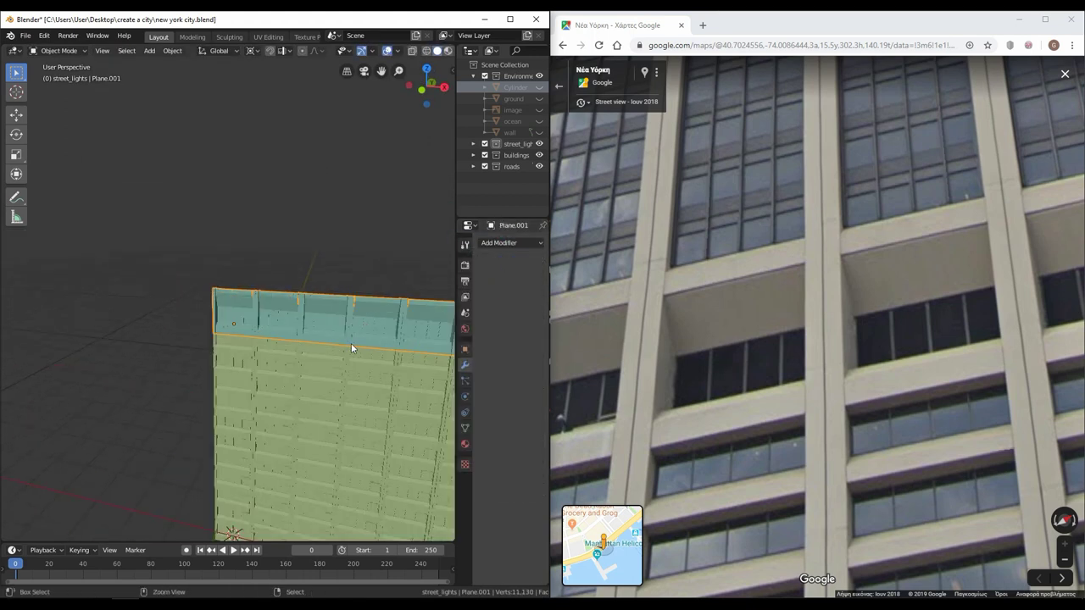
key(super+Up)
middle_drag(693, 424, 562, 337)
key(Tab)
alt+click(424, 366)
mouse_move(424, 366)
middle_down()
mouse_move(559, 347)
mouse_move(491, 352)
middle_up()
click(910, 441)
click(947, 324)
Move the selected faces along X and then vertically along Z
mouse_move(889, 345)
middle_down()
mouse_move(480, 395)
mouse_move(424, 359)
mouse_move(473, 295)
mouse_move(266, 328)
mouse_move(339, 339)
mouse_move(375, 358)
mouse_move(235, 404)
mouse_move(240, 358)
mouse_move(353, 360)
mouse_move(550, 416)
mouse_move(552, 362)
mouse_move(497, 375)
mouse_move(484, 338)
middle_up()
click(491, 305)
key(g)
key(x)
key(Tab)
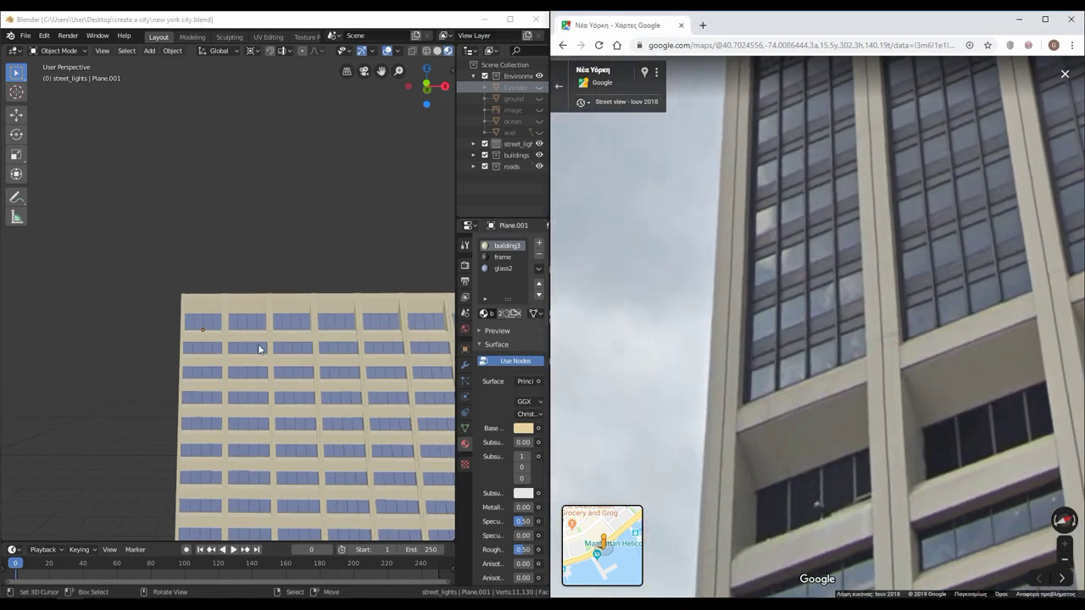
key(Tab)
middle_drag(293, 368, 314, 322)
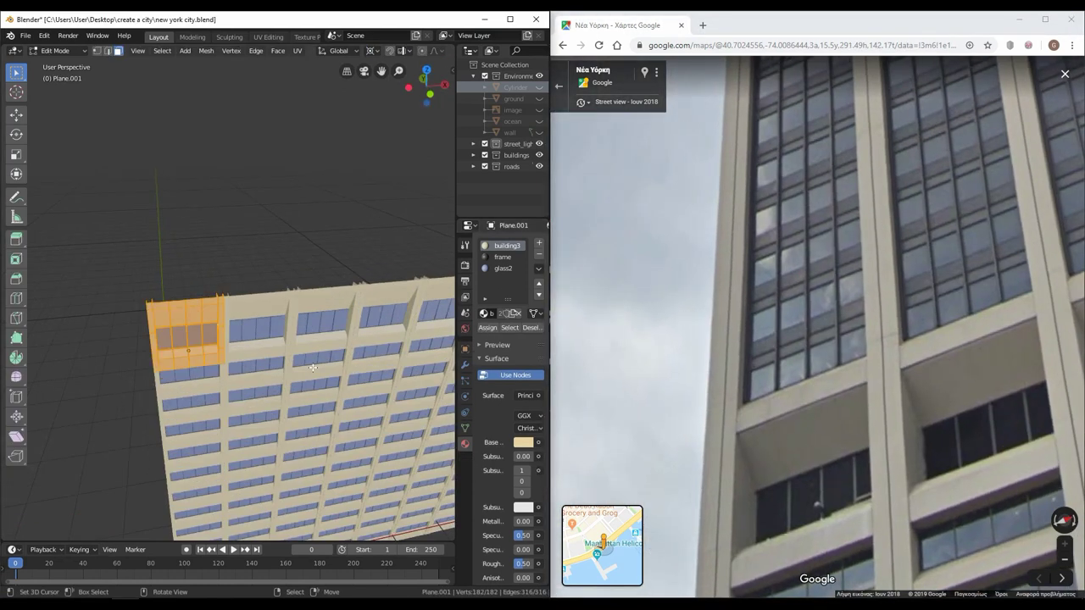
key(g)
key(z)
click(464, 363)
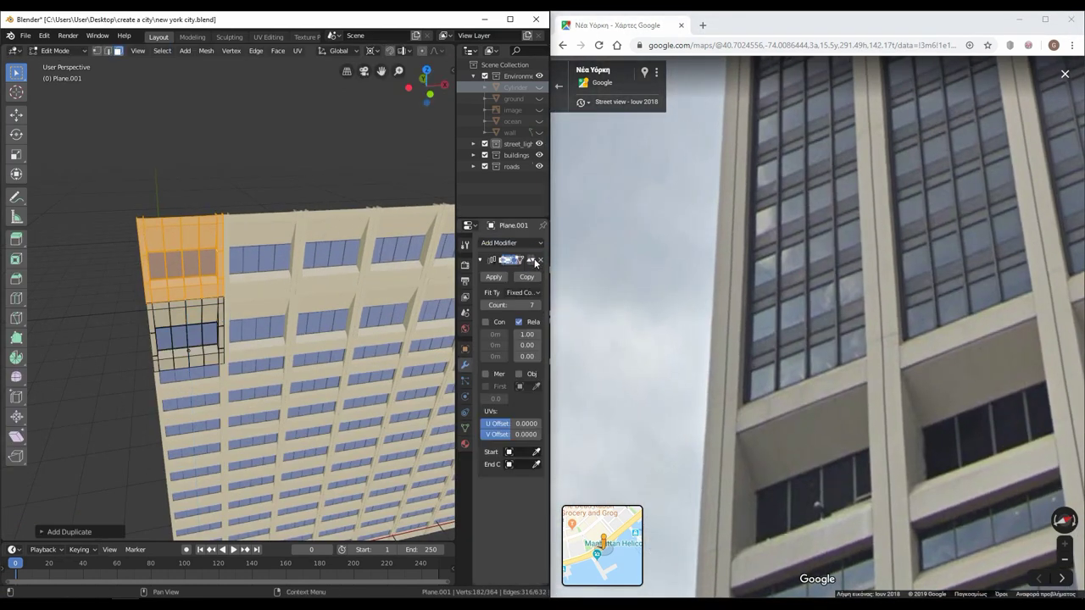
key(Tab)
Set the array count to 2, then remove the Array modifier from the separated panel
middle_drag(210, 352, 594, 252)
double_click(508, 304)
text(2)
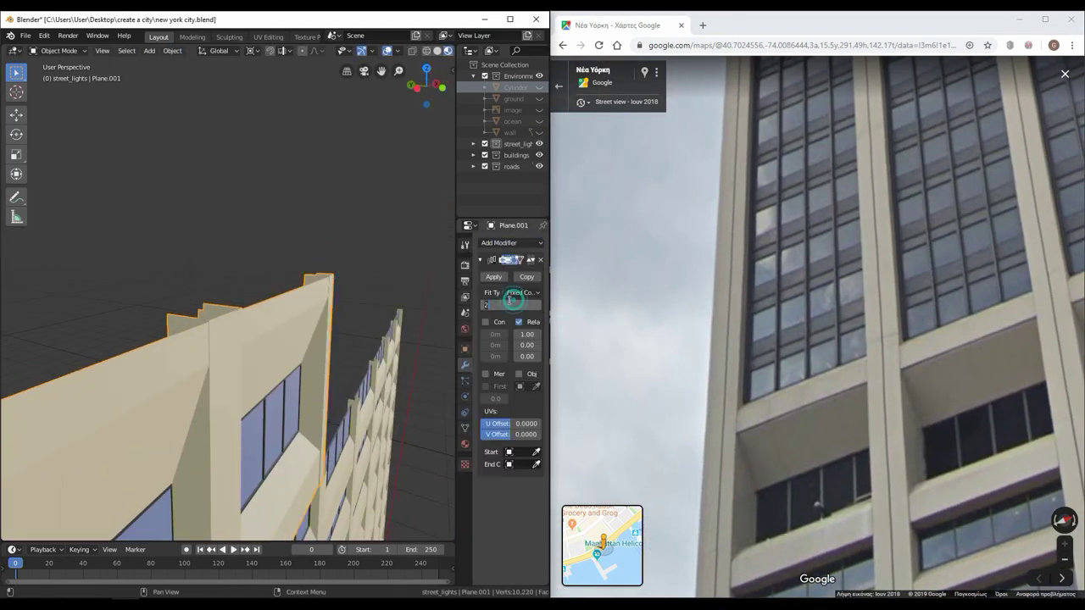
click(543, 261)
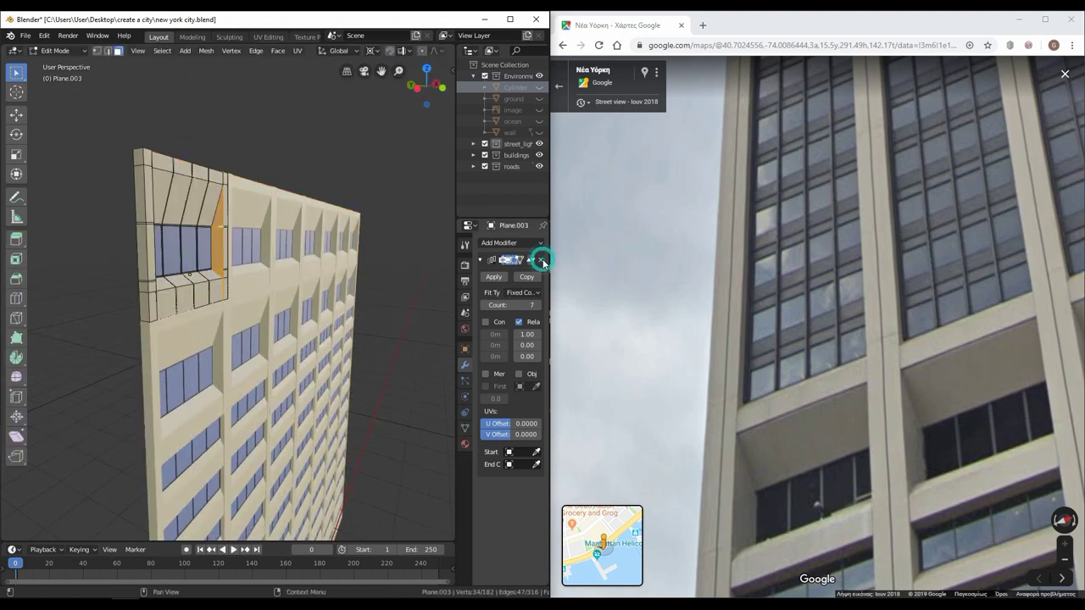
key(Tab)
Switch to a front wireframe view, widen the viewport and edit the window panel's mesh
key(KP_1)
key(shift+z)
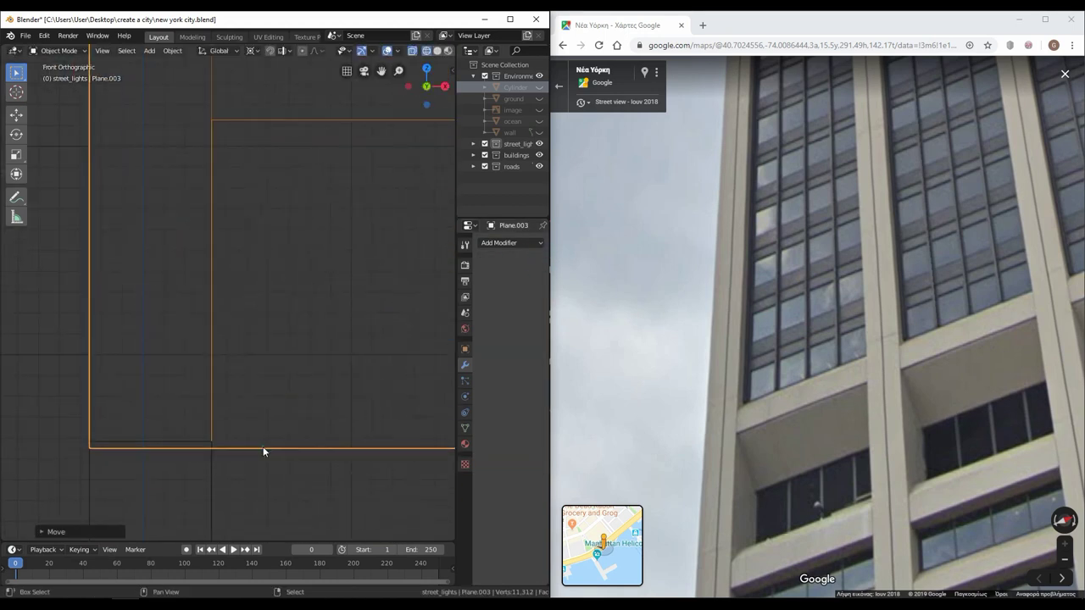
scroll(263, 447, down, 8)
drag(751, 363, 854, 366)
scroll(368, 212, down, 5)
drag(550, 194, 814, 194)
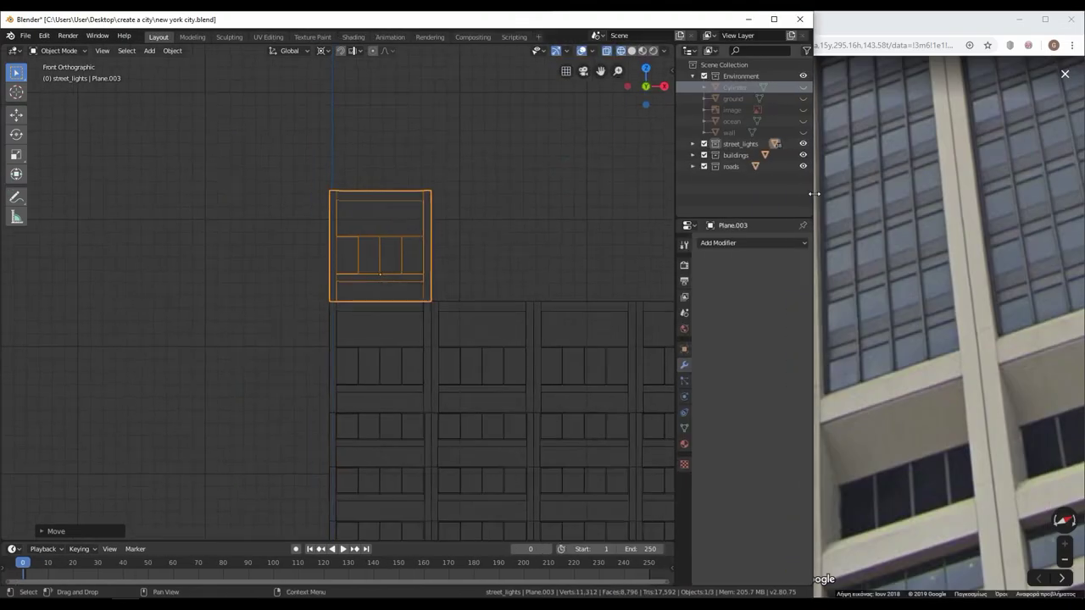
middle_drag(382, 254, 389, 337)
scroll(389, 336, up, 3)
key(Tab)
mouse_move(322, 334)
middle_down()
mouse_move(291, 225)
mouse_move(438, 257)
mouse_move(477, 235)
mouse_move(572, 313)
middle_up()
Grow the window panel's face selection in front wireframe view, ready for deletion
key(ctrl+l)
key(Tab)
mouse_move(461, 296)
middle_down()
mouse_move(307, 189)
mouse_move(475, 270)
mouse_move(450, 270)
mouse_move(428, 297)
mouse_move(433, 311)
middle_up()
key(ctrl+Tab)
key(KP_1)
key(z)
click(230, 283)
key(c)
drag(213, 246, 271, 370)
key(z)
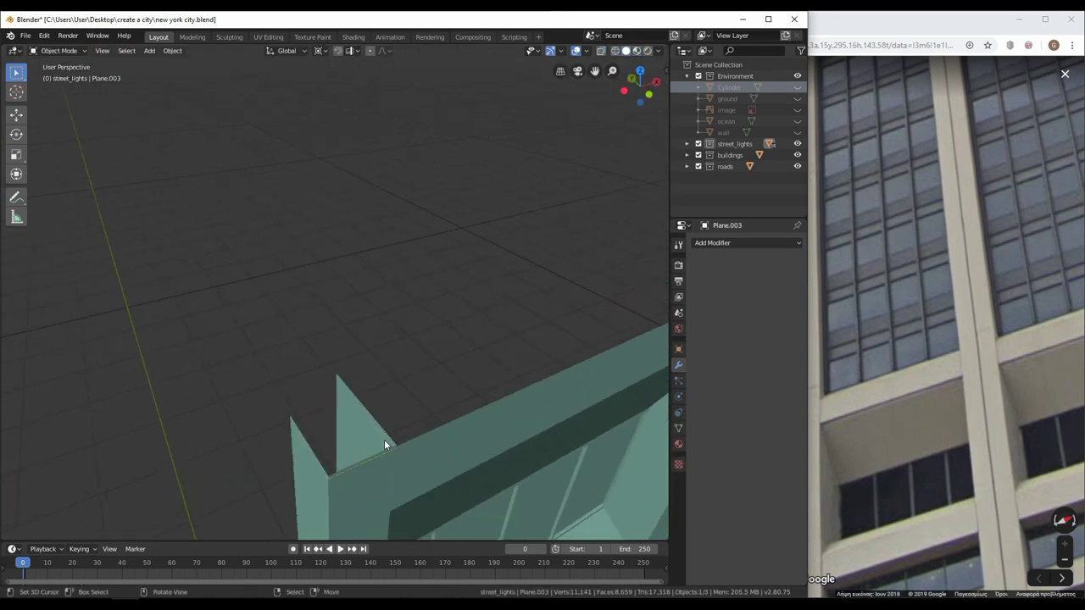
Delete the window panel, add a new plane, rotate it 90° on X and scale it
key(Delete)
key(KP_7)
key(shift+z)
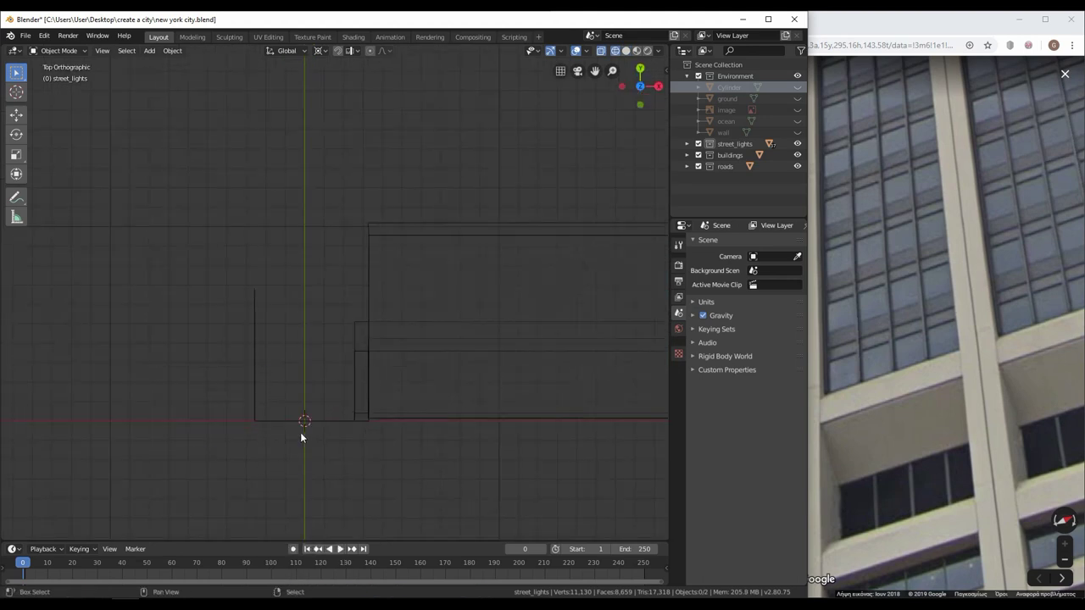
key(shift+a)
click(416, 423)
key(r)
key(x)
click(361, 447)
key(Tab)
key(KP_Decimal)
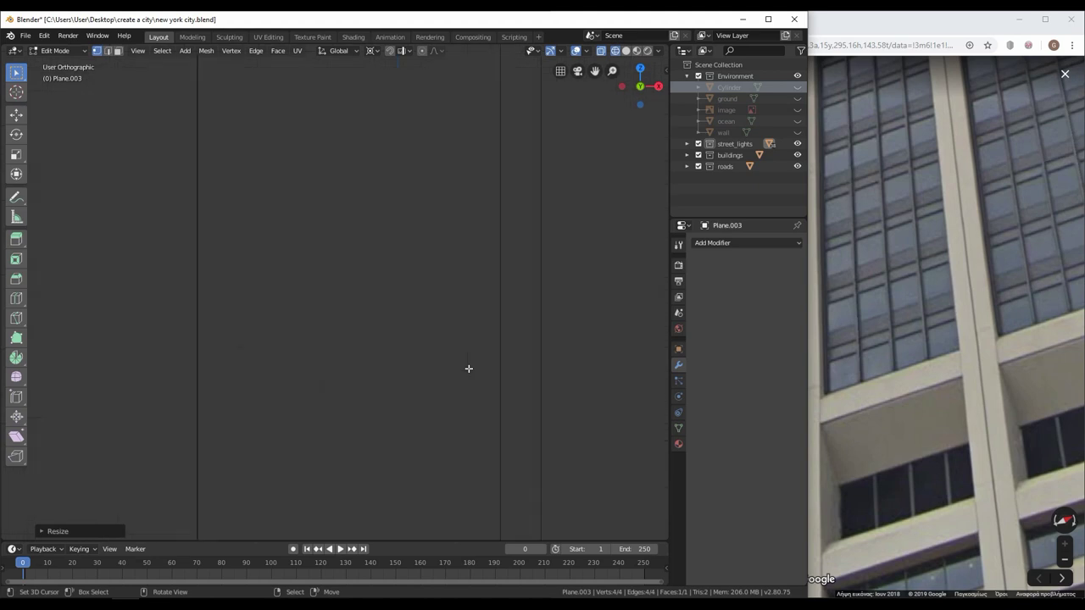
Raise the plane along Z onto the crown and shift its right edge along Y
scroll(469, 369, down, 5)
middle_drag(469, 369, 395, 281)
key(g)
key(z)
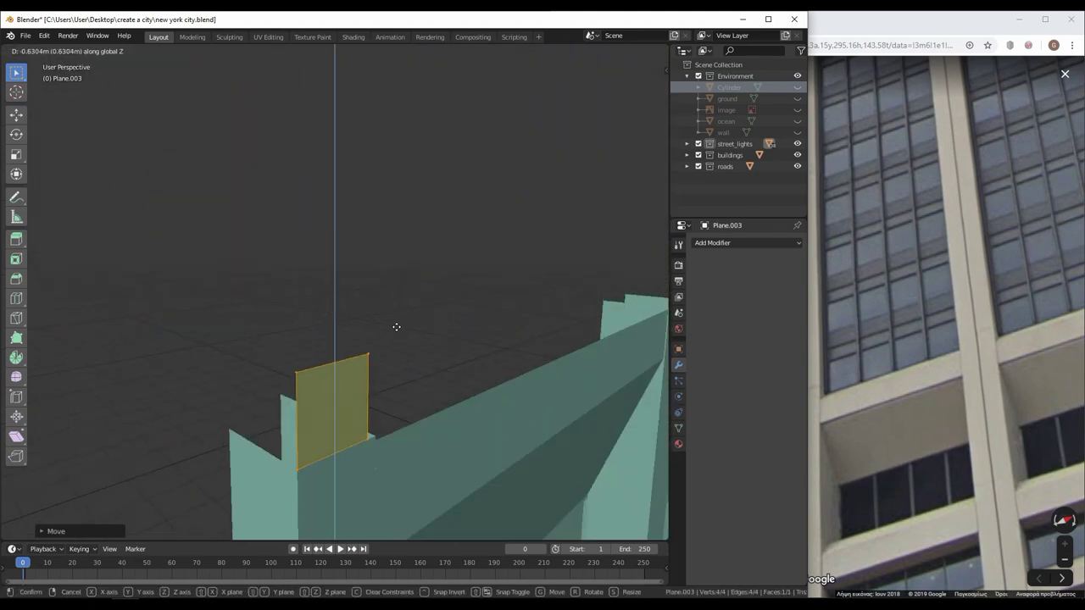
click(396, 326)
middle_drag(395, 326, 355, 385)
click(355, 384)
click(378, 411)
key(g)
key(y)
Extrude the selected edge and raise it along Z to form a tall fin
mouse_move(472, 420)
middle_down()
mouse_move(441, 330)
mouse_move(306, 355)
middle_up()
middle_drag(403, 374, 294, 307)
key(2)
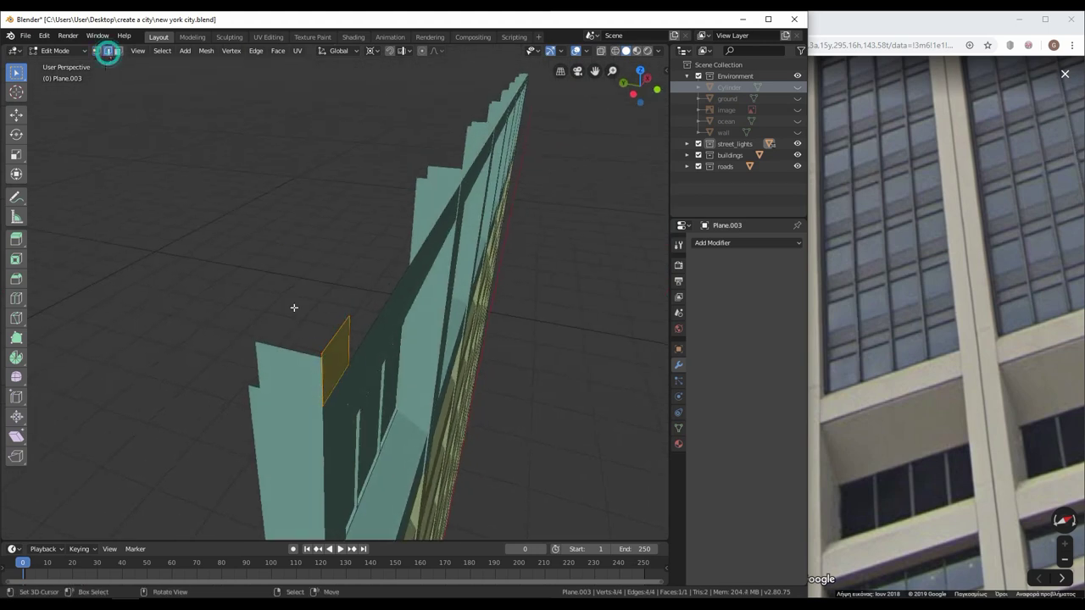
mouse_move(384, 416)
middle_down()
mouse_move(435, 387)
mouse_move(365, 322)
middle_up()
key(e)
right_click(435, 387)
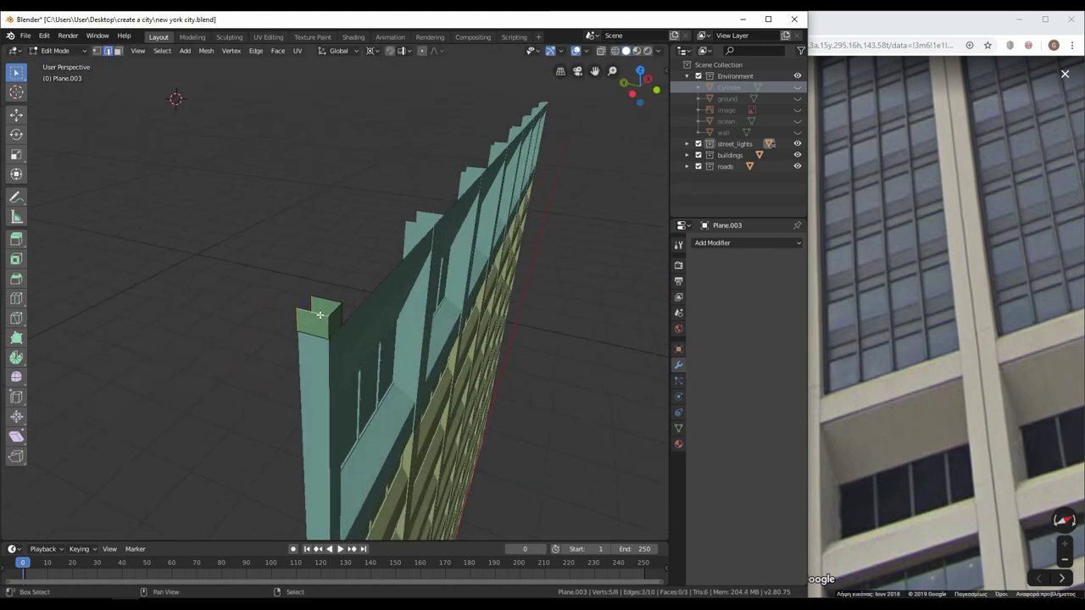
key(g)
key(z)
click(351, 305)
Duplicate the fin and move the copy along X as a second fin
key(KP_1)
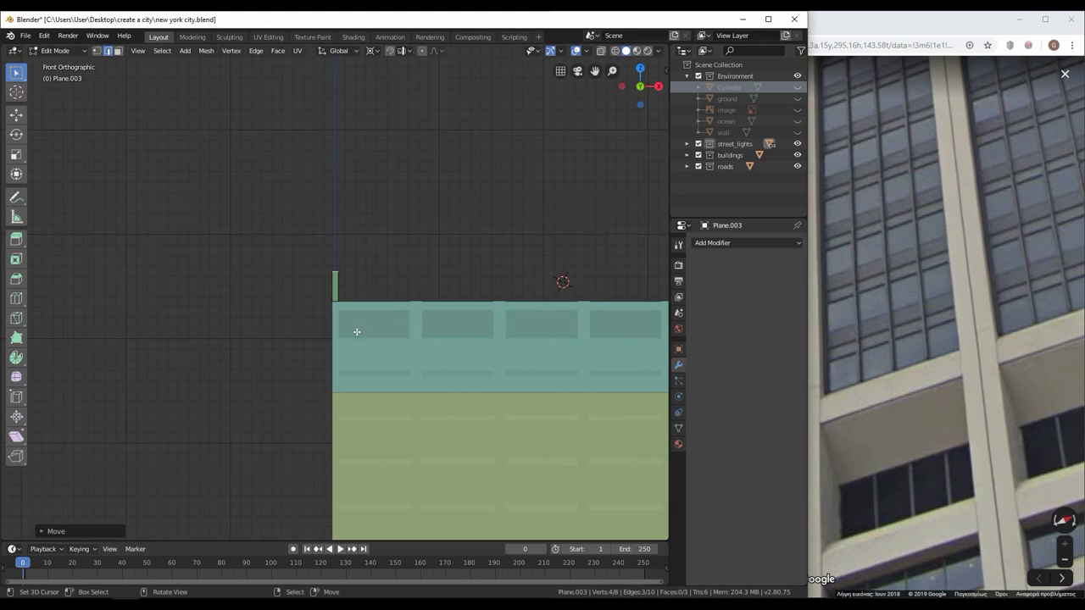
scroll(469, 308, up, 7)
scroll(360, 379, down, 2)
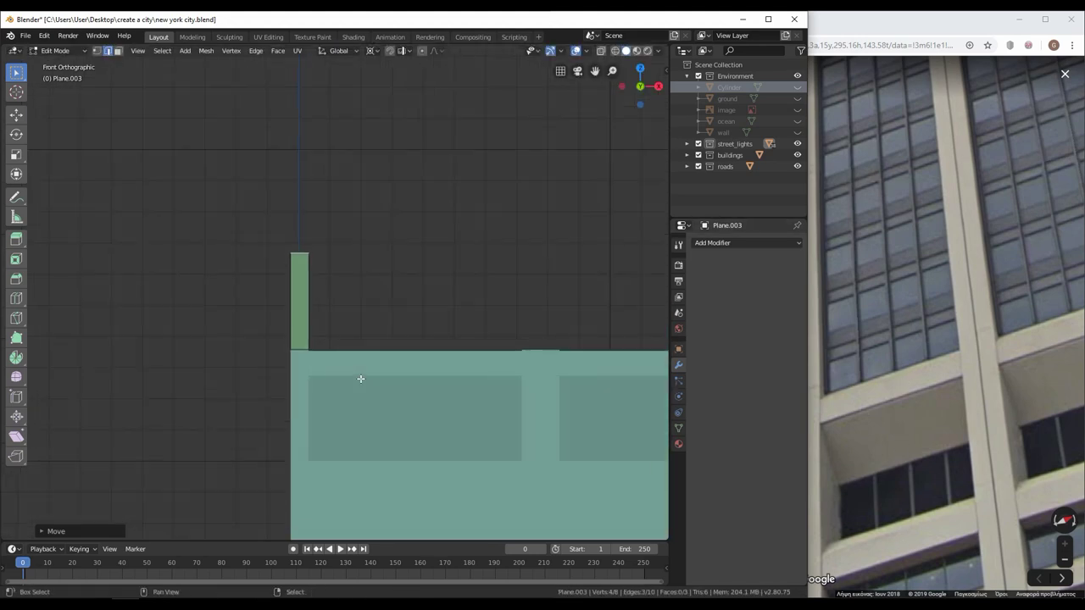
click(560, 372)
mouse_move(561, 372)
middle_down()
mouse_move(506, 415)
mouse_move(443, 258)
middle_up()
key(g)
key(x)
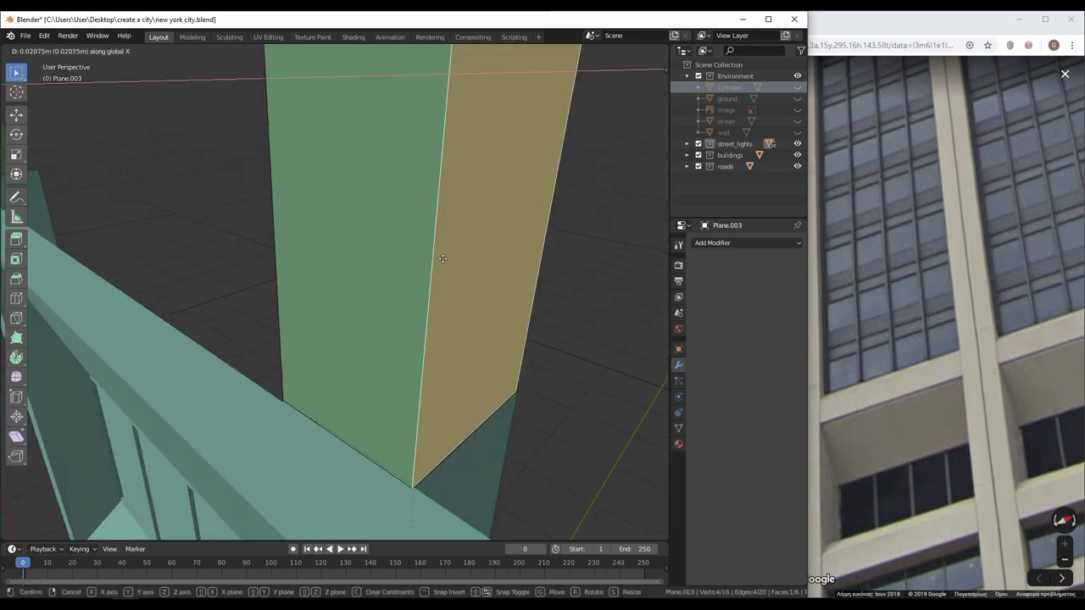
click(443, 258)
Stretch the selected fin face along Y to thicken the fins into channel profiles
middle_drag(506, 412, 443, 382)
scroll(380, 384, down, 4)
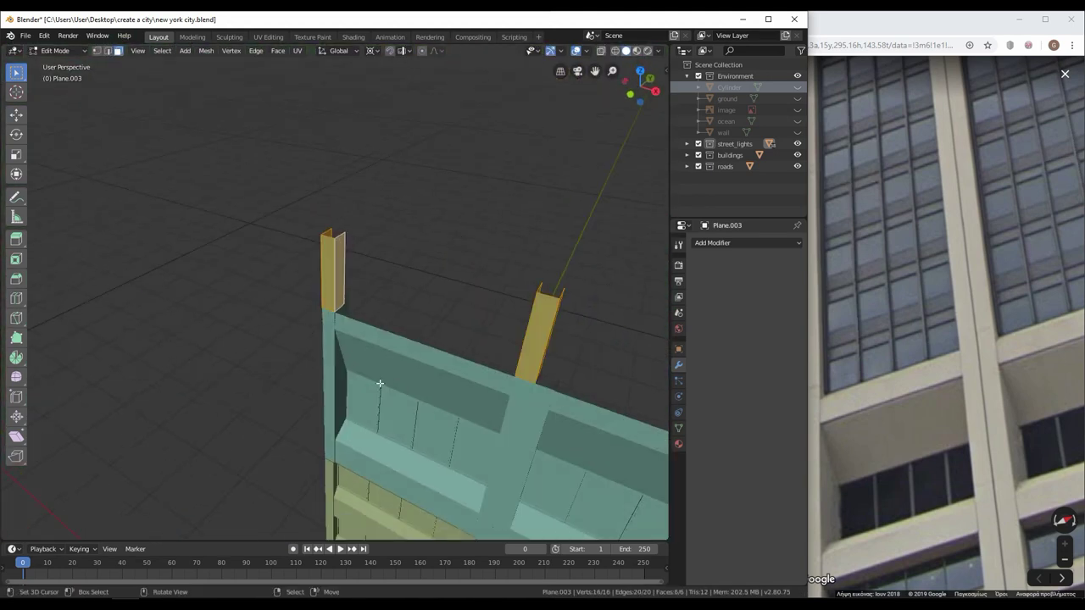
scroll(380, 343, up, 5)
middle_drag(353, 143, 407, 254)
key(g)
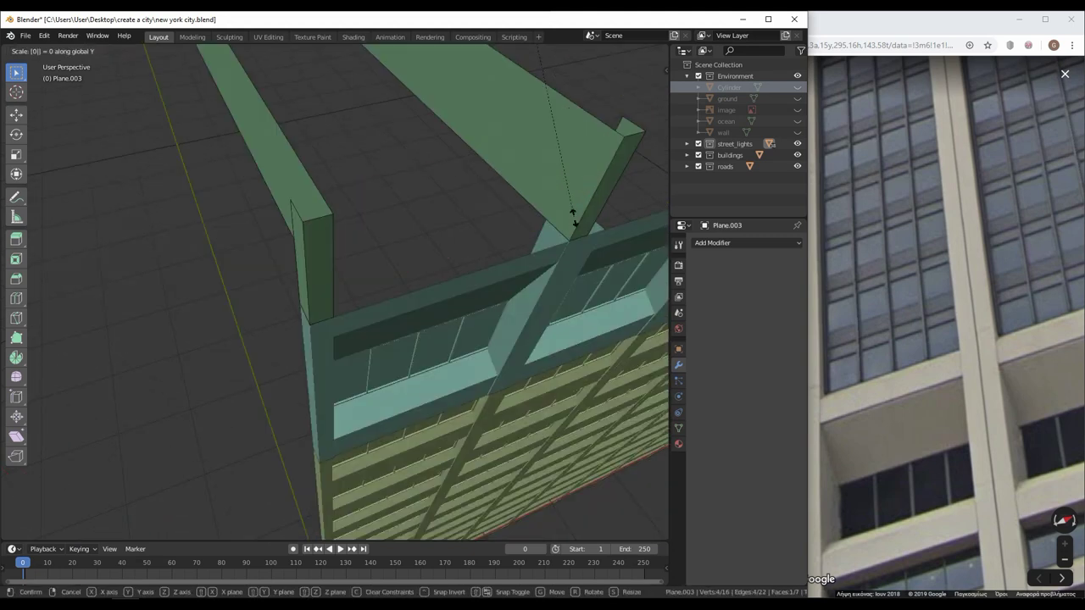
scroll(407, 254, down, 4)
scroll(455, 374, up, 4)
click(455, 374)
scroll(455, 374, up, 4)
Select the Plane.003 wall panel and move it along Z to a new height
click(353, 392)
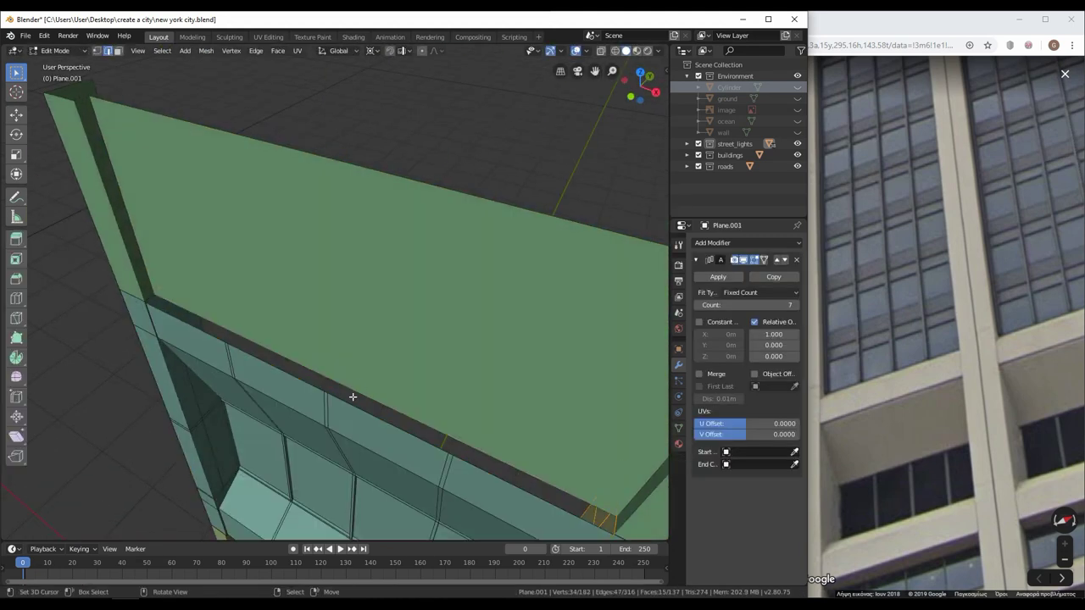
middle_drag(354, 391, 348, 355)
key(Tab)
click(230, 395)
scroll(230, 395, up, 3)
key(g)
key(z)
key(z)
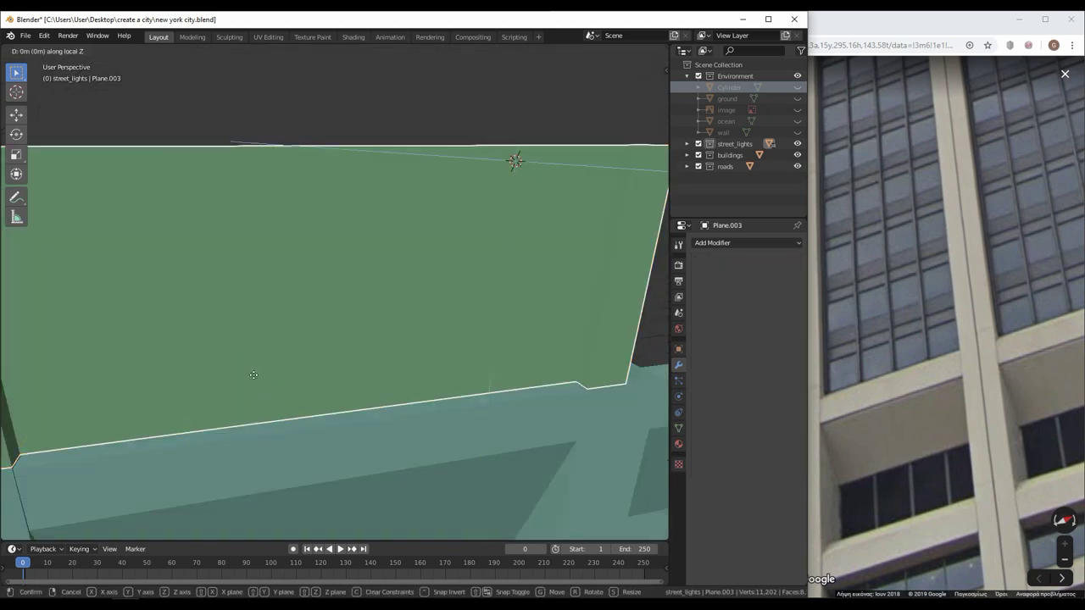
click(256, 382)
Apply the wall panel's scale after viewing it from the front
key(Tab)
scroll(338, 384, down, 3)
mouse_move(337, 384)
middle_down()
mouse_move(549, 408)
mouse_move(585, 477)
mouse_move(351, 430)
middle_up()
scroll(550, 408, up, 3)
scroll(317, 368, up, 3)
middle_drag(317, 368, 375, 356)
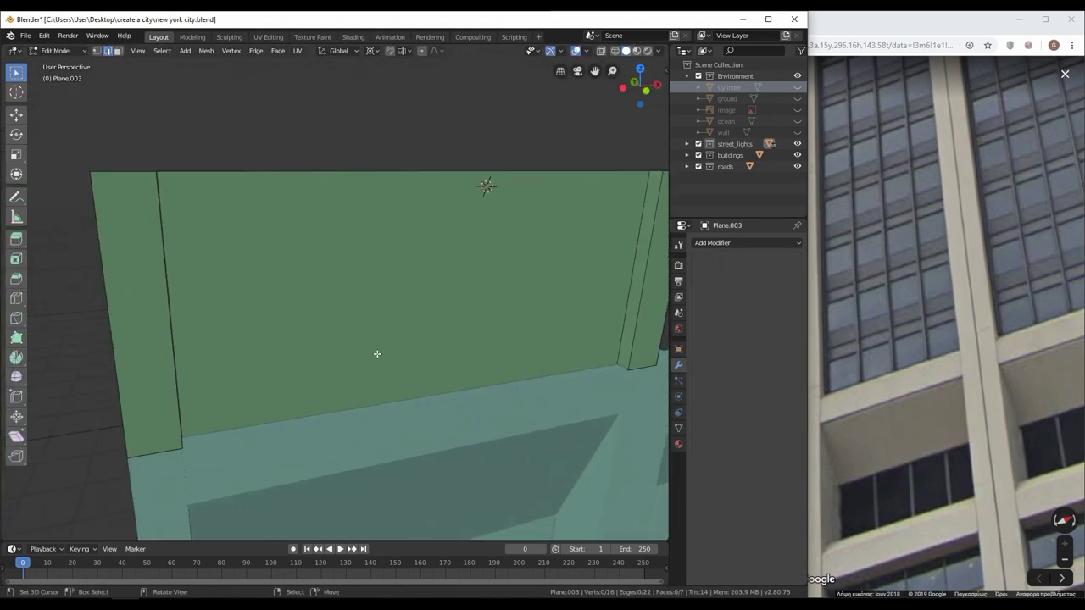
key(KP_1)
key(Tab)
key(ctrl+a)
click(573, 280)
click(172, 50)
Scale the panel's edges vertically and add an edge loop across the wall
key(Tab)
key(s)
key(z)
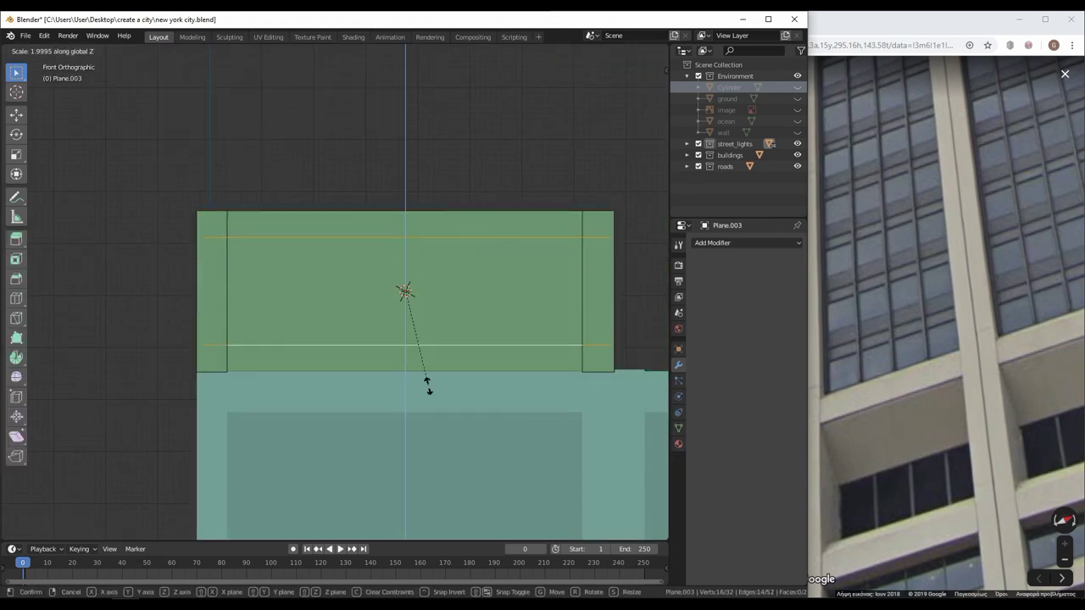
scroll(528, 344, up, 2)
key(s)
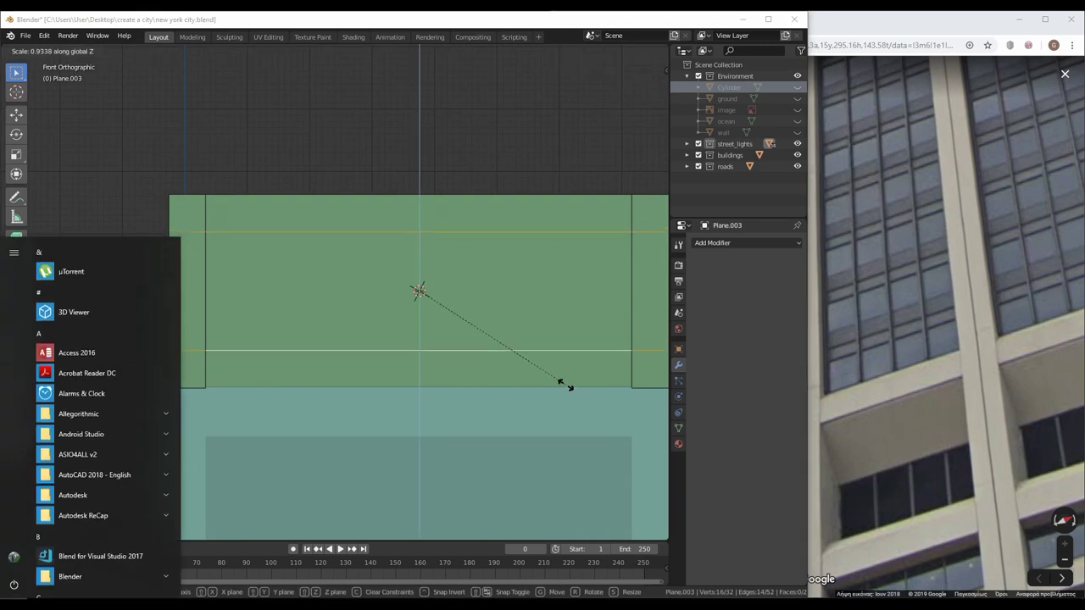
key(Escape)
scroll(283, 375, up, 2)
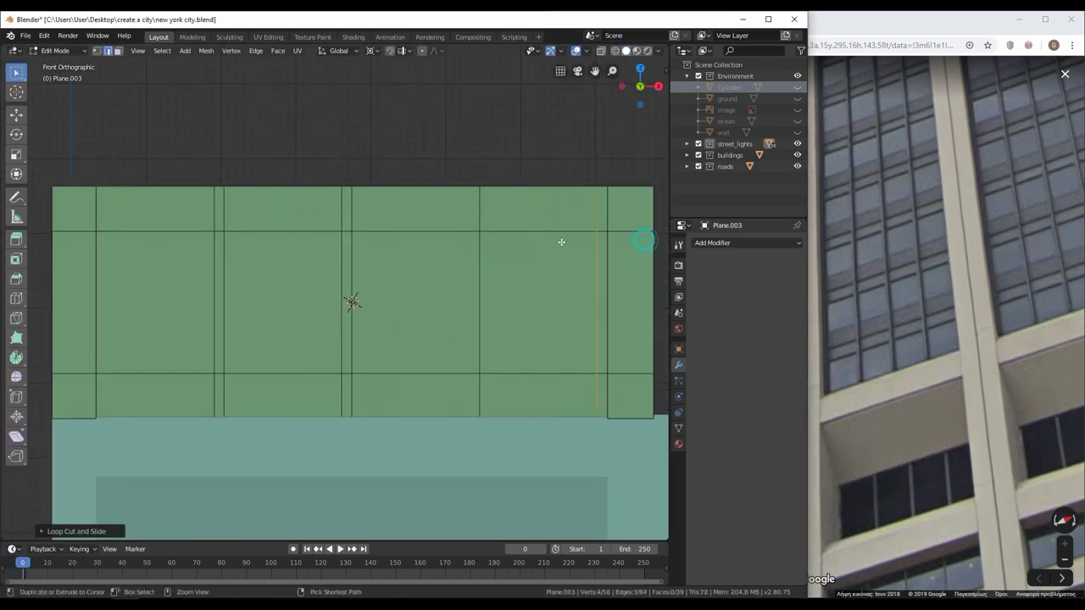
click(457, 228)
scroll(412, 342, down, 1)
scroll(335, 342, down, 1)
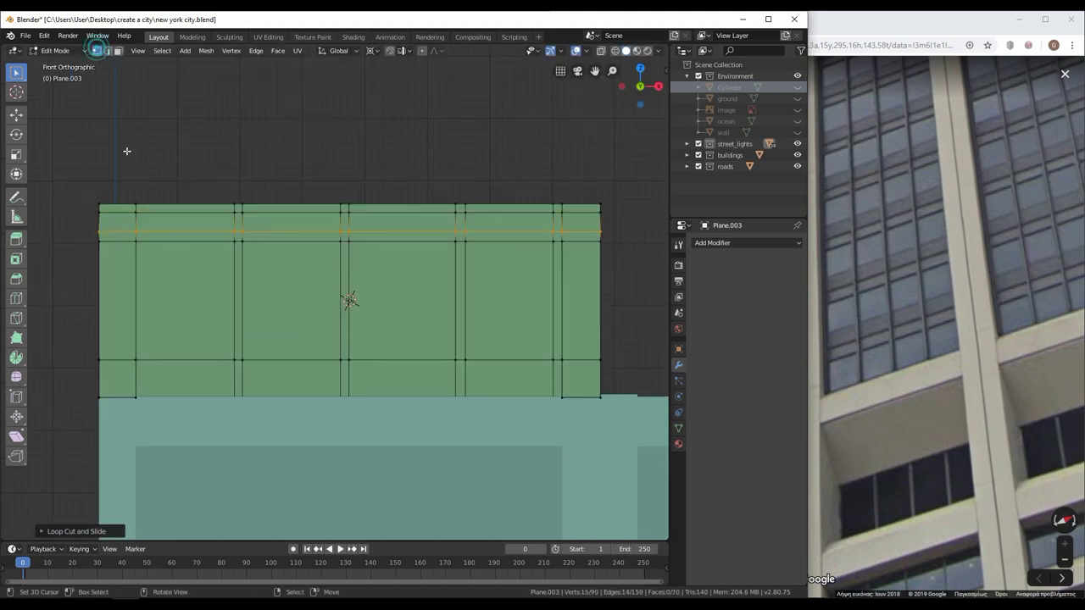
Select the wall's top row of vertices, then the row of top pane faces
key(shift+z)
key(b)
drag(102, 198, 576, 222)
key(1)
key(shift+z)
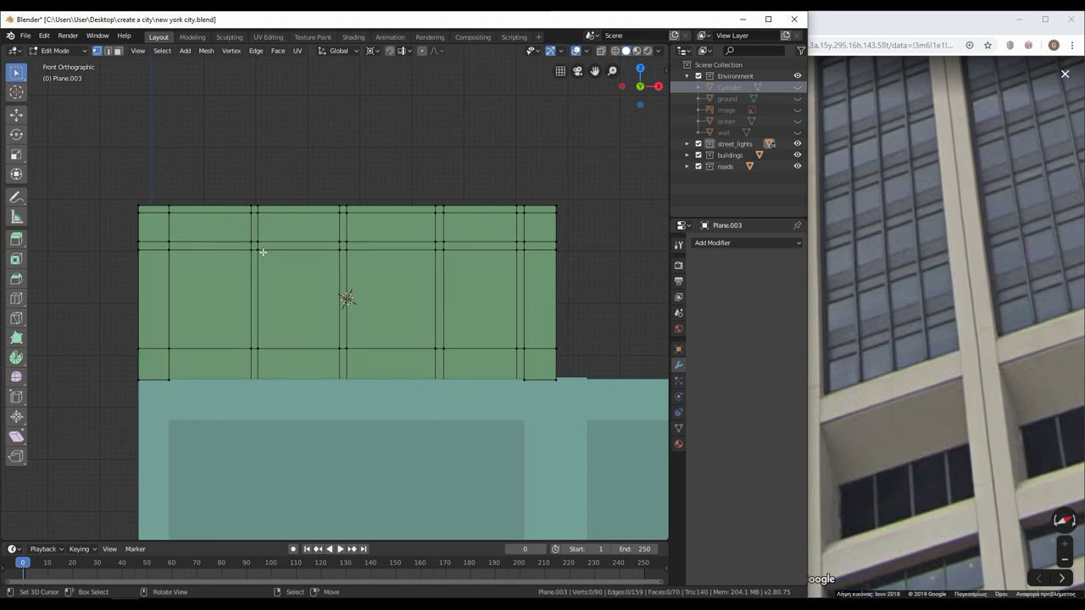
scroll(267, 377, up, 1)
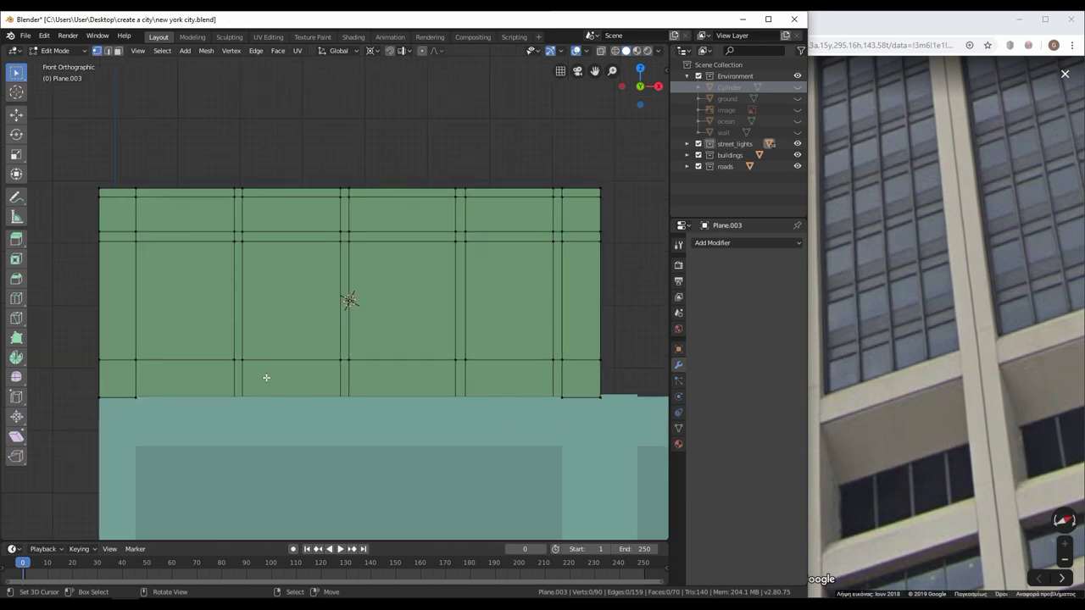
middle_drag(266, 377, 220, 406)
key(3)
shift+click(506, 312)
middle_drag(431, 342, 567, 175)
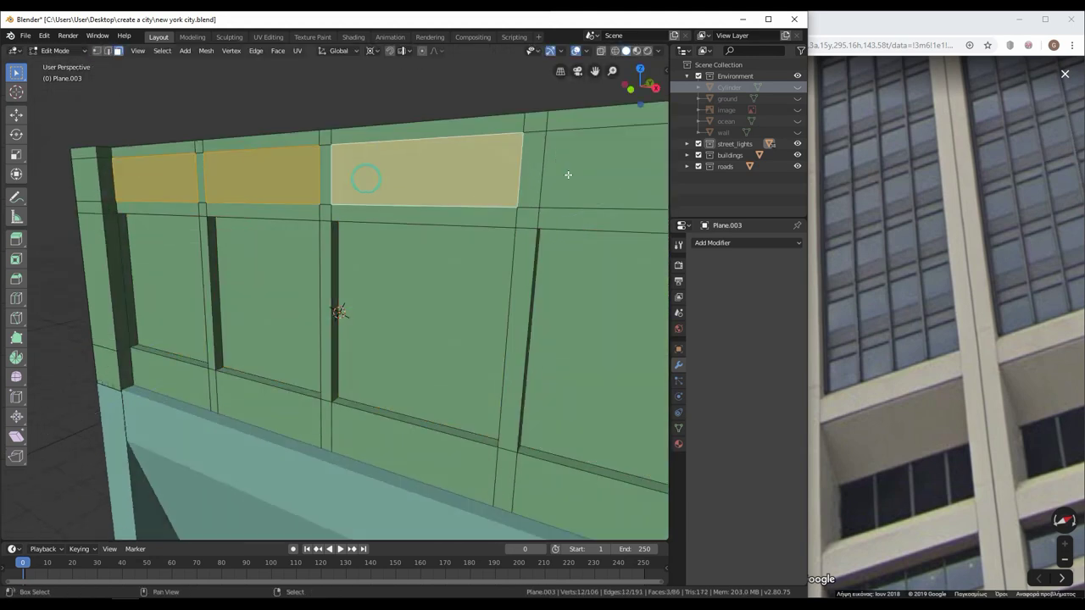
Inset the selected top pane faces to form window frames
shift+click(568, 175)
click(496, 260)
key(a)
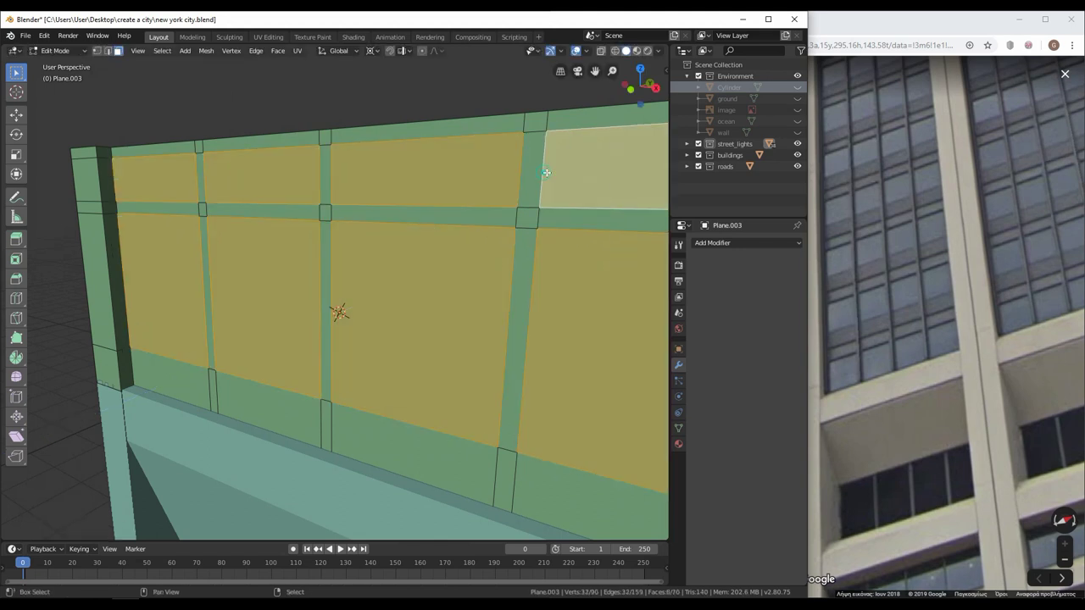
key(Tab)
Add a second material slot using the 'frame' material, previewed in Material Preview
click(637, 51)
click(678, 444)
click(697, 312)
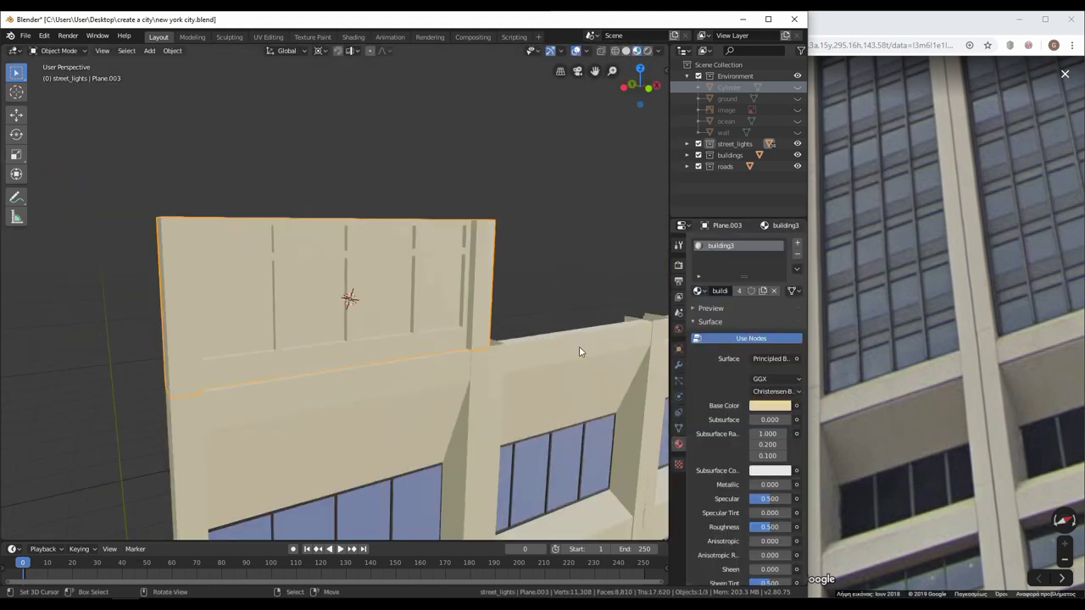
click(579, 346)
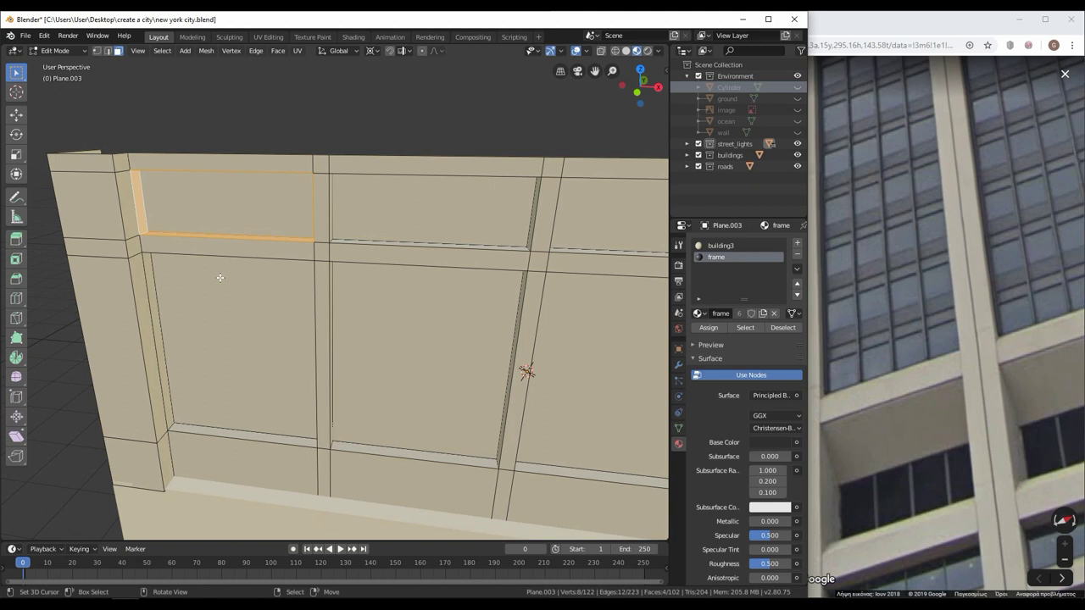
click(218, 211)
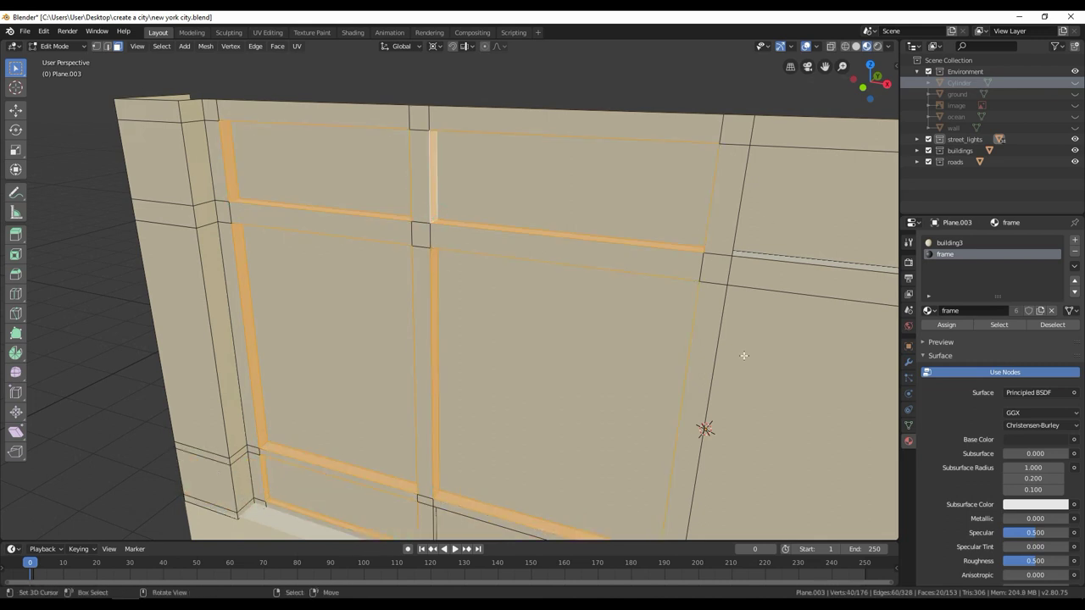
Select the frame strips and panes and assign the glass material
middle_drag(743, 355, 594, 322)
scroll(551, 305, down, 3)
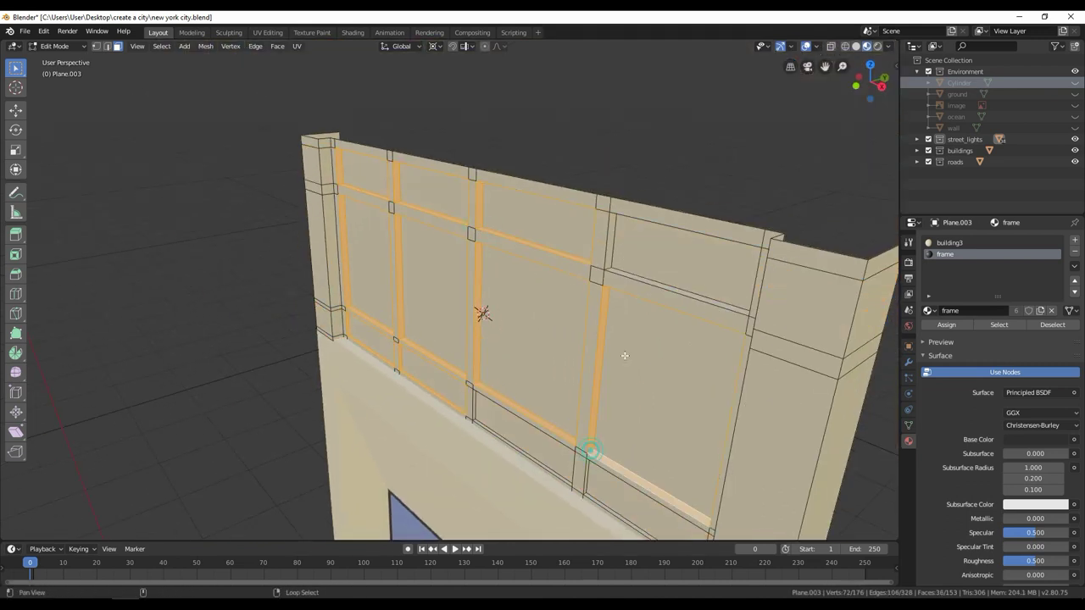
scroll(625, 355, up, 4)
shift+middle_drag(380, 302, 380, 310)
key(KP_1)
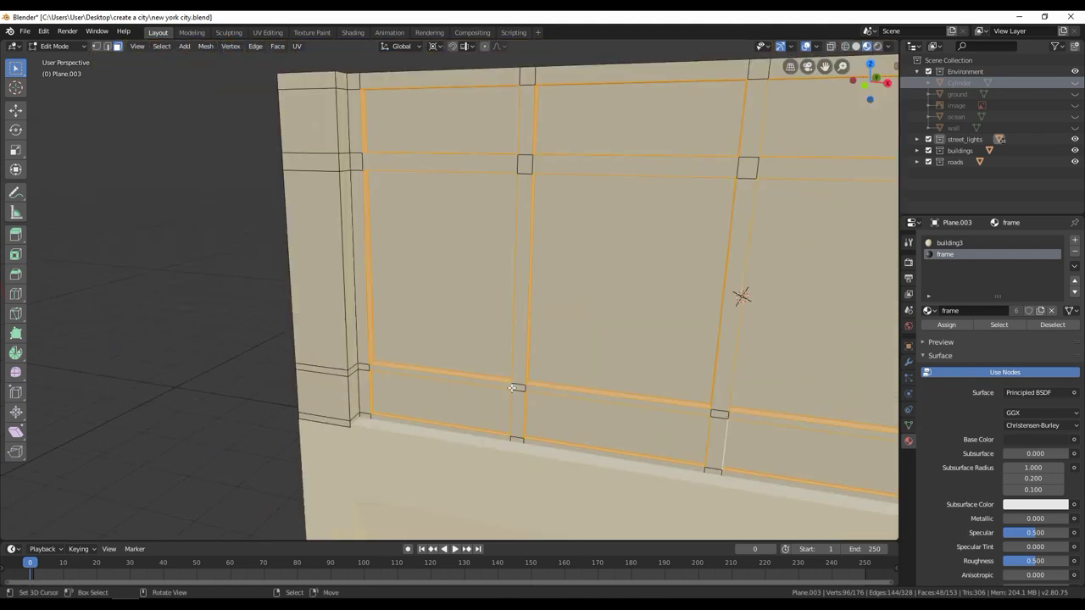
shift+click(398, 178)
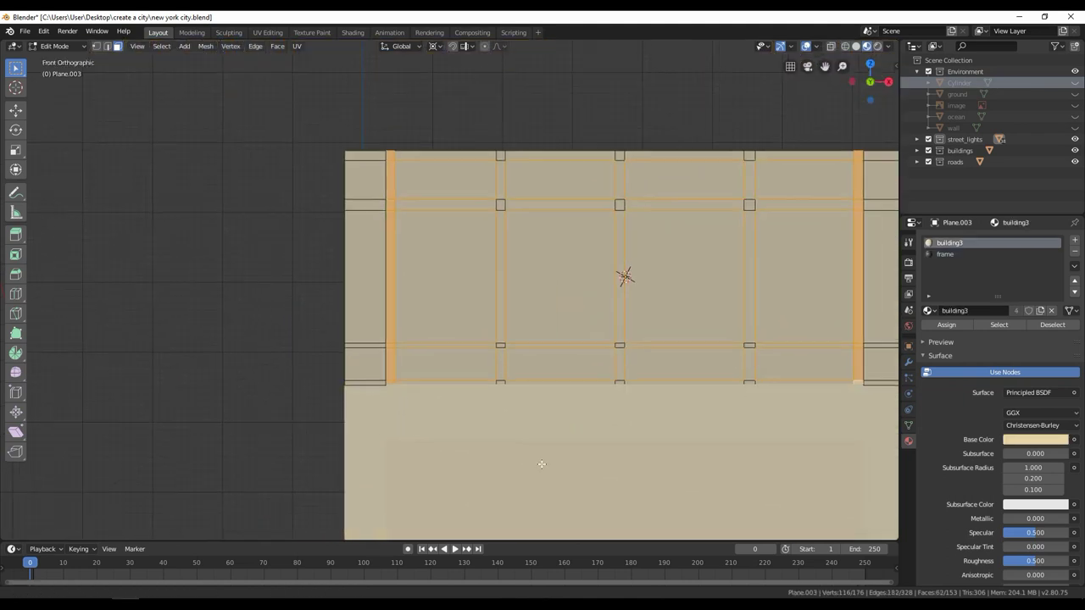
shift+middle_drag(804, 156, 744, 185)
shift+click(744, 185)
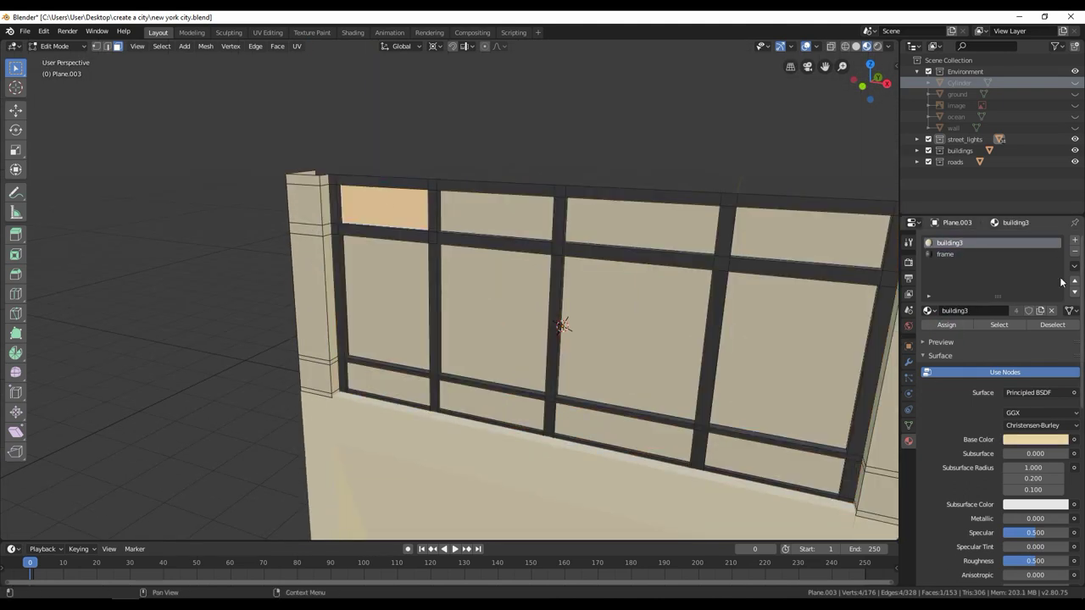
text(glass)
key(Return)
click(510, 222)
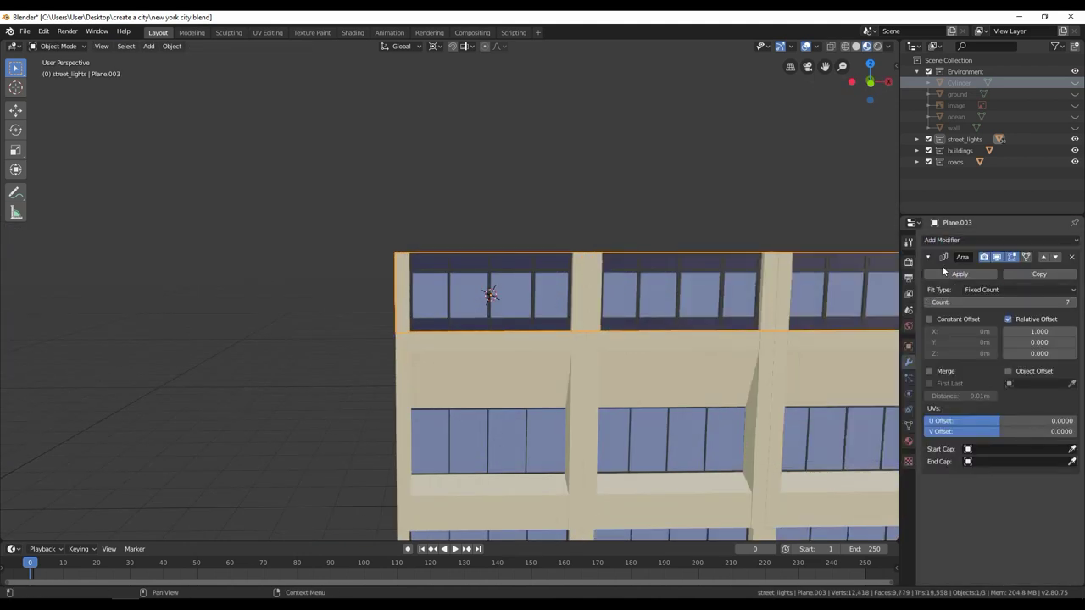
Apply the Array modifier to make the repeated facade permanent
click(943, 269)
middle_drag(686, 386, 833, 343)
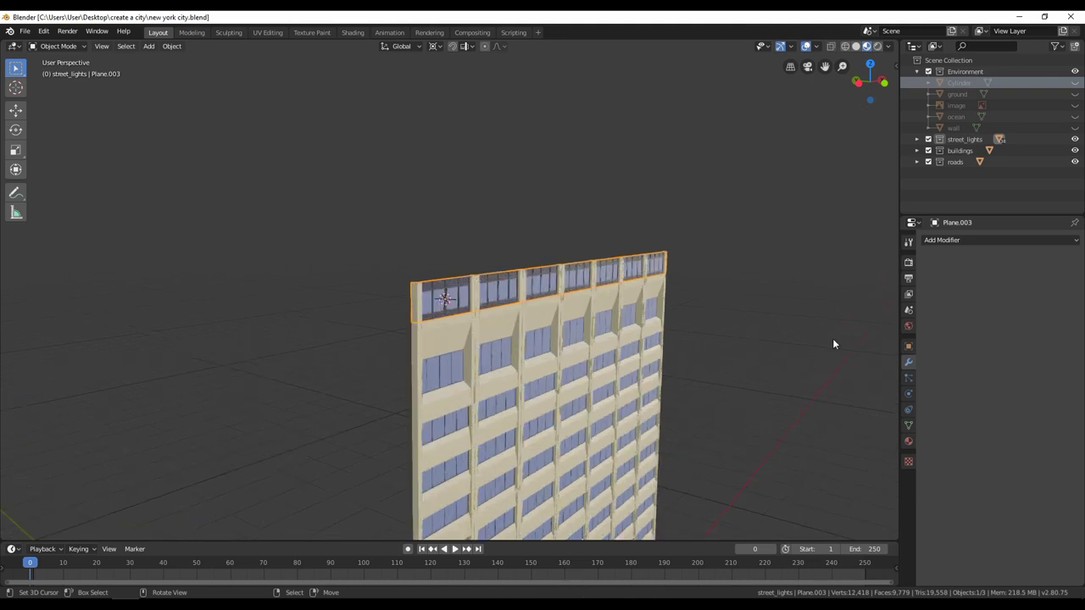
scroll(593, 339, up, 4)
scroll(593, 339, up, 2)
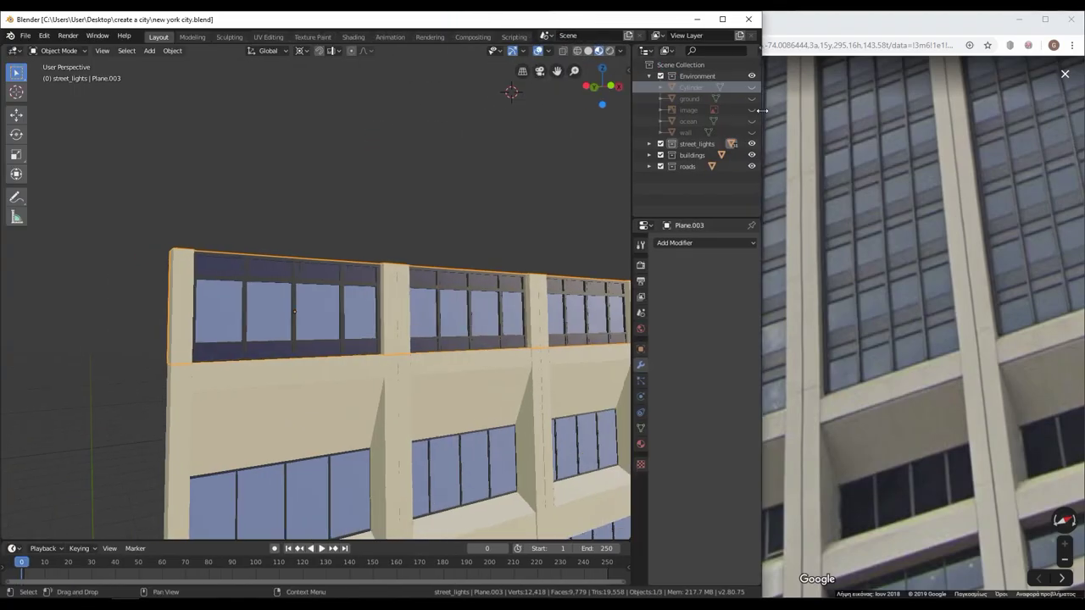
Tilt Street View up to study the real tower's facade from below
click(896, 460)
drag(871, 150, 870, 178)
click(870, 178)
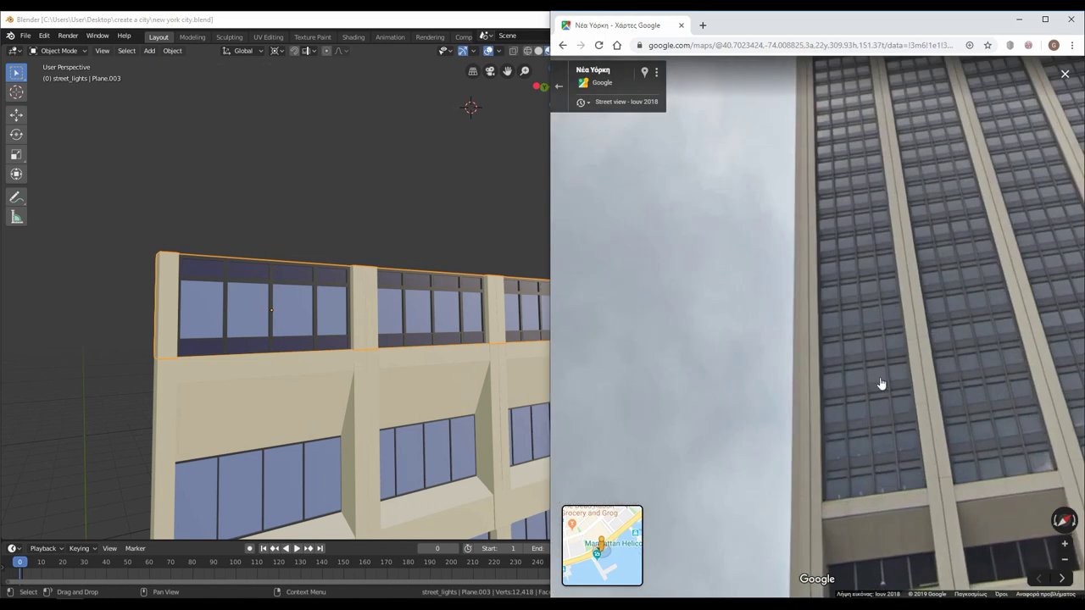
drag(867, 215, 850, 313)
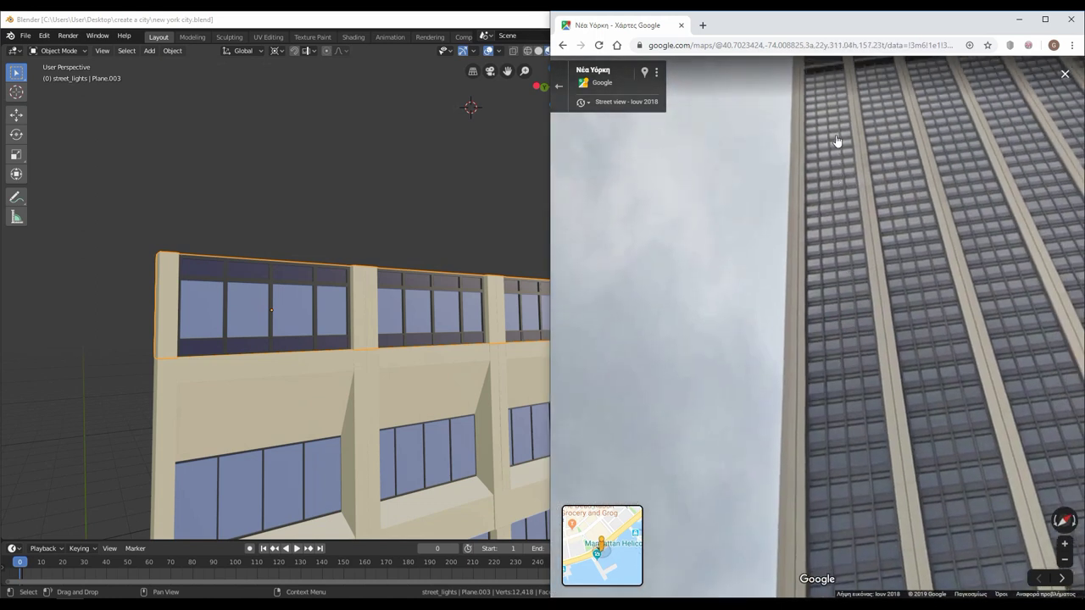
scroll(832, 96, down, 2)
click(339, 170)
Set the Array relative offset to X 0, Z 1 and Count 35
double_click(542, 17)
double_click(1039, 332)
key(Tab)
key(Tab)
text(1)
key(Return)
drag(1000, 302, 1068, 302)
mouse_move(692, 332)
middle_down()
mouse_move(593, 407)
mouse_move(575, 508)
middle_up()
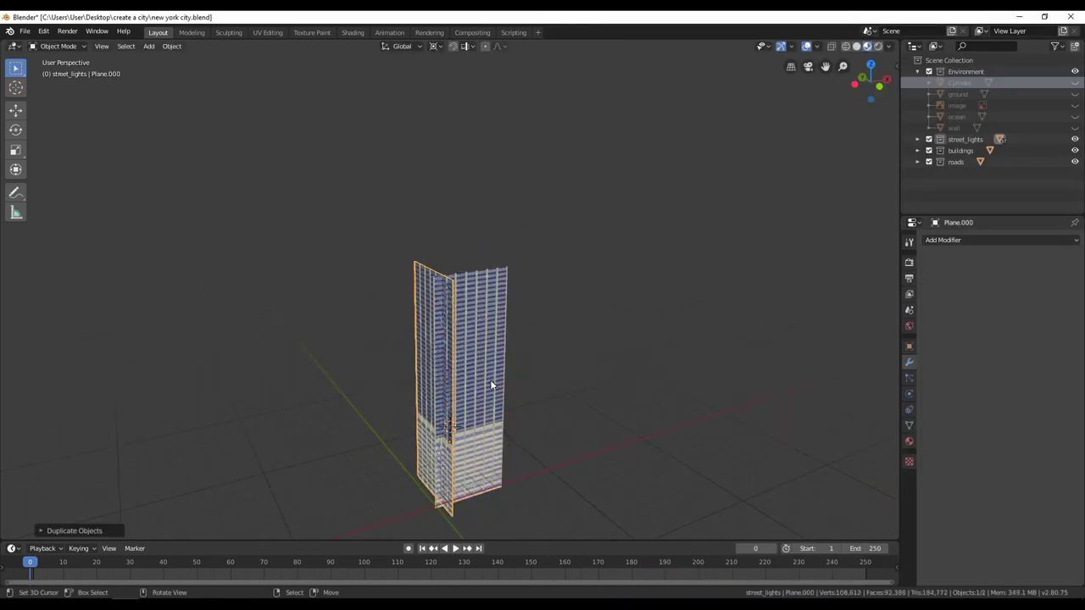
Apply the remaining facade array and set the origin to the 3D cursor
click(172, 46)
mouse_move(190, 70)
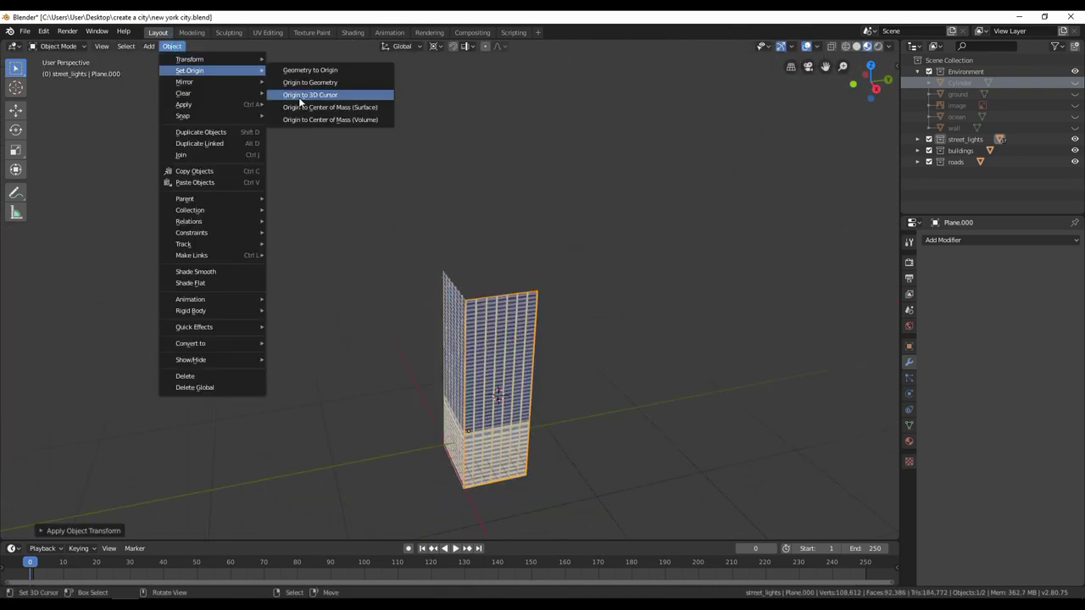
key(Return)
click(960, 274)
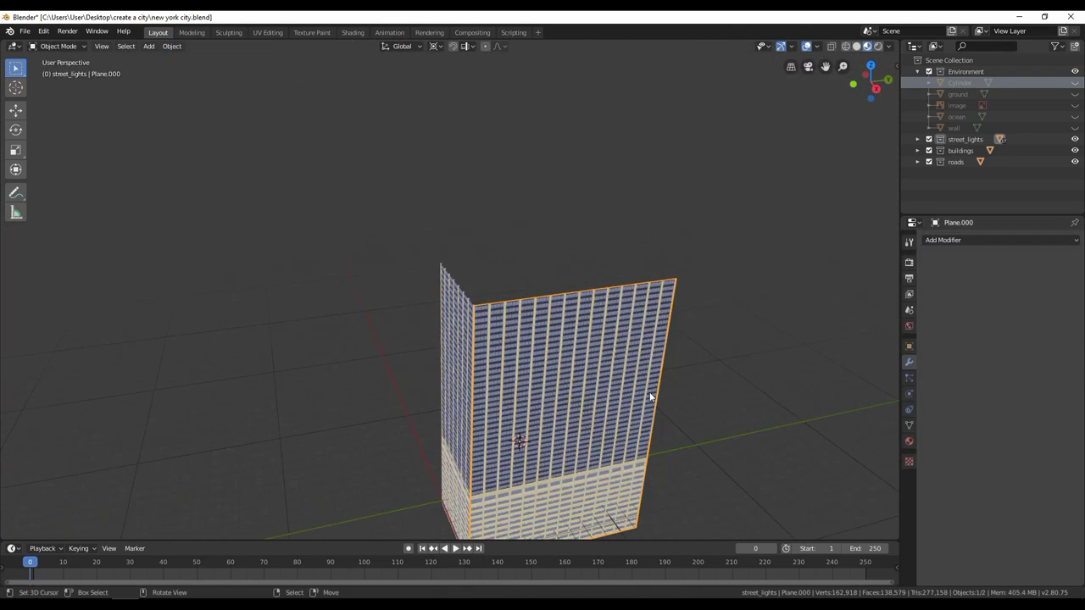
key(Tab)
key(Tab)
scroll(640, 418, up, 5)
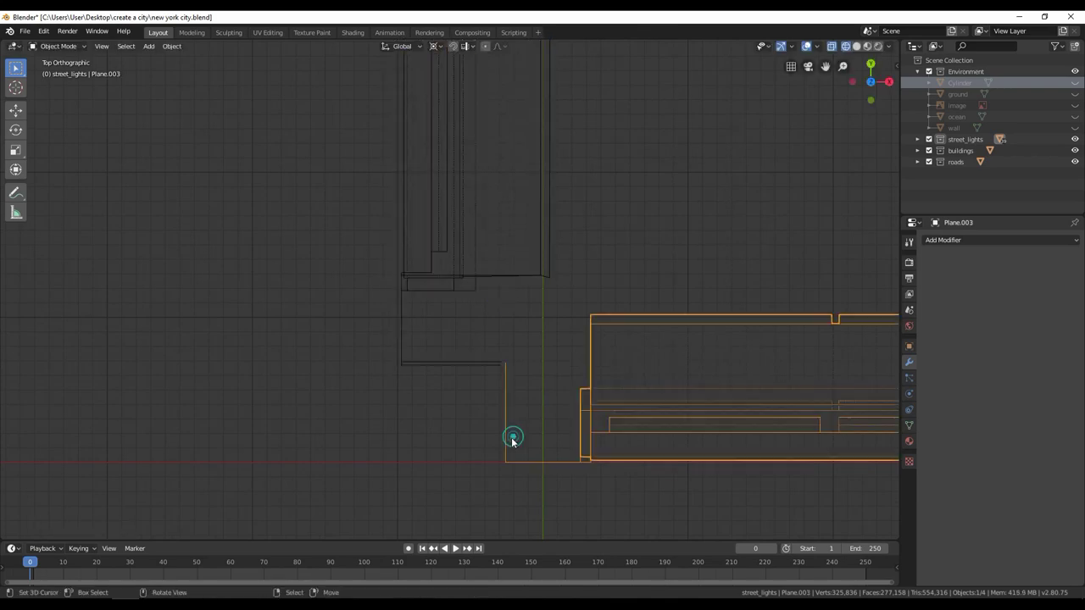
Move the Plane.004 wall piece along the X axis into position
key(z)
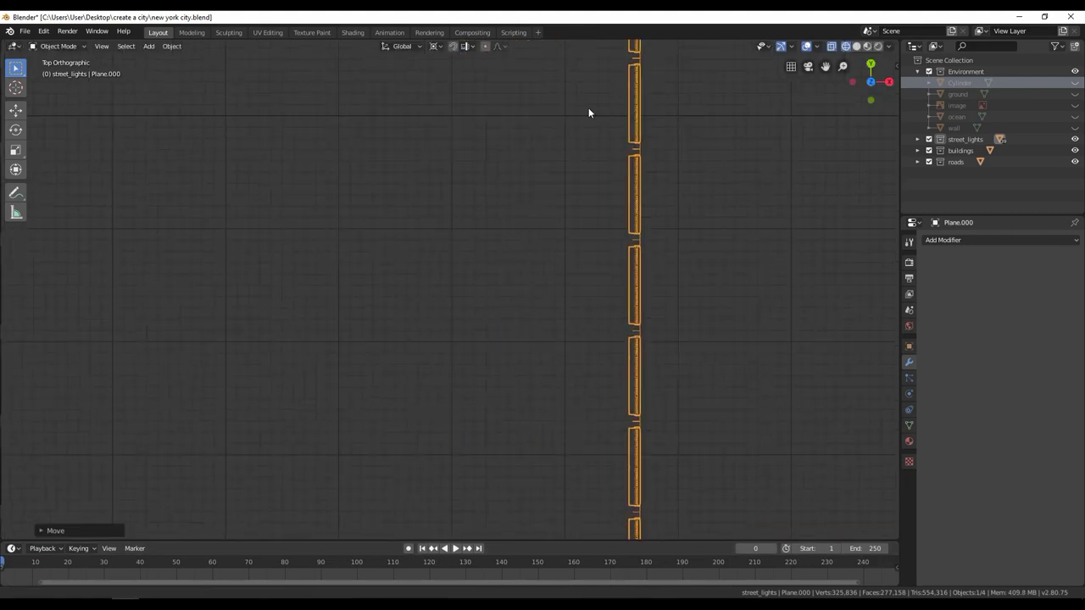
key(g)
click(713, 311)
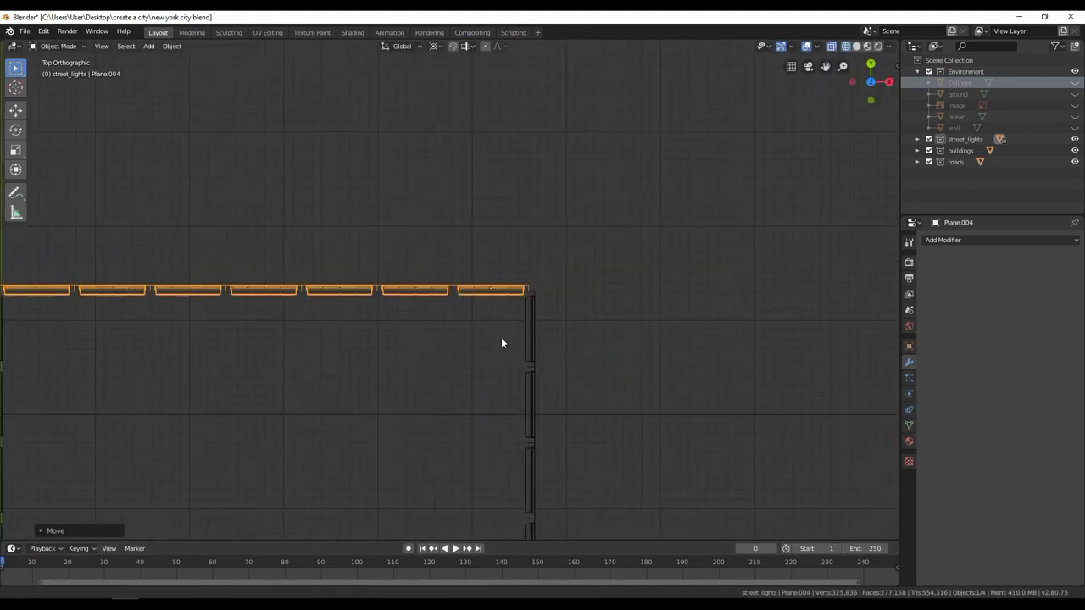
key(g)
key(x)
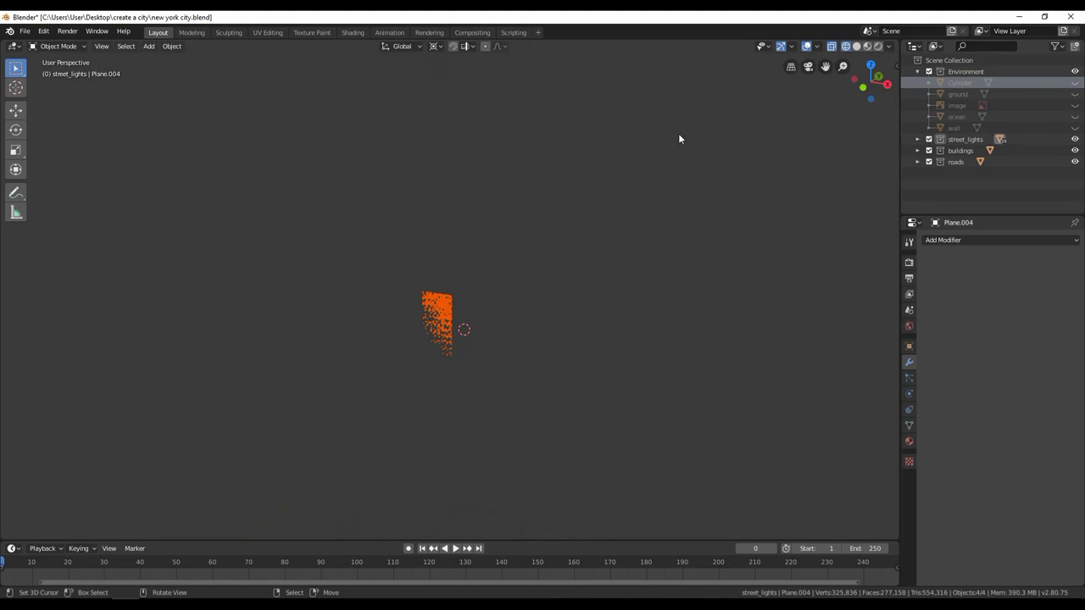
Set the building's origin and switch to top view
key(Tab)
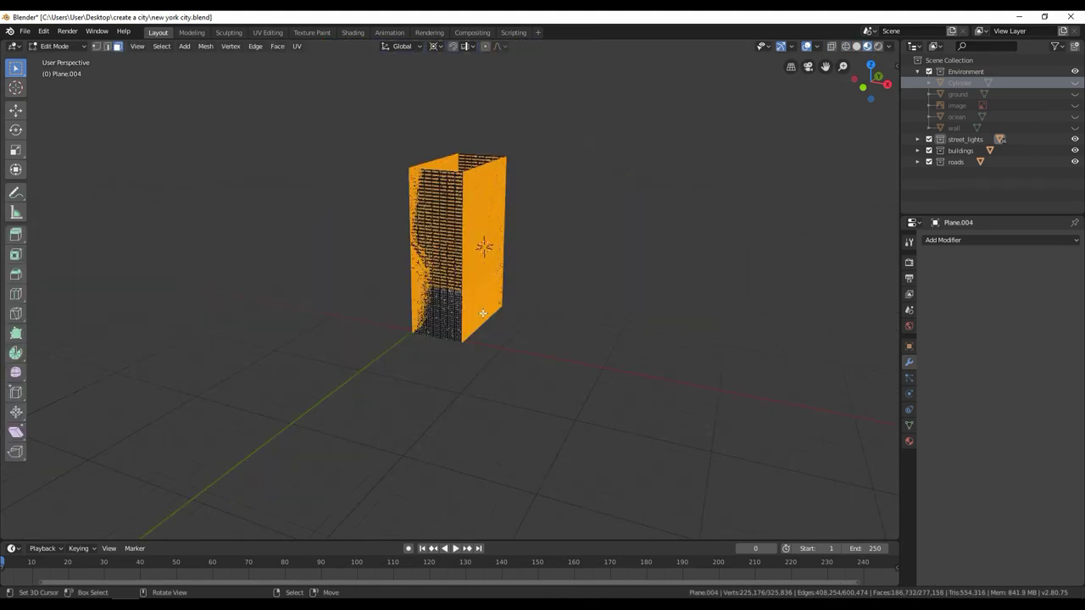
key(Tab)
right_click(170, 68)
click(331, 80)
key(KP_7)
Add a cube and stretch it along Y to the tower footprint
key(shift+a)
click(600, 358)
key(s)
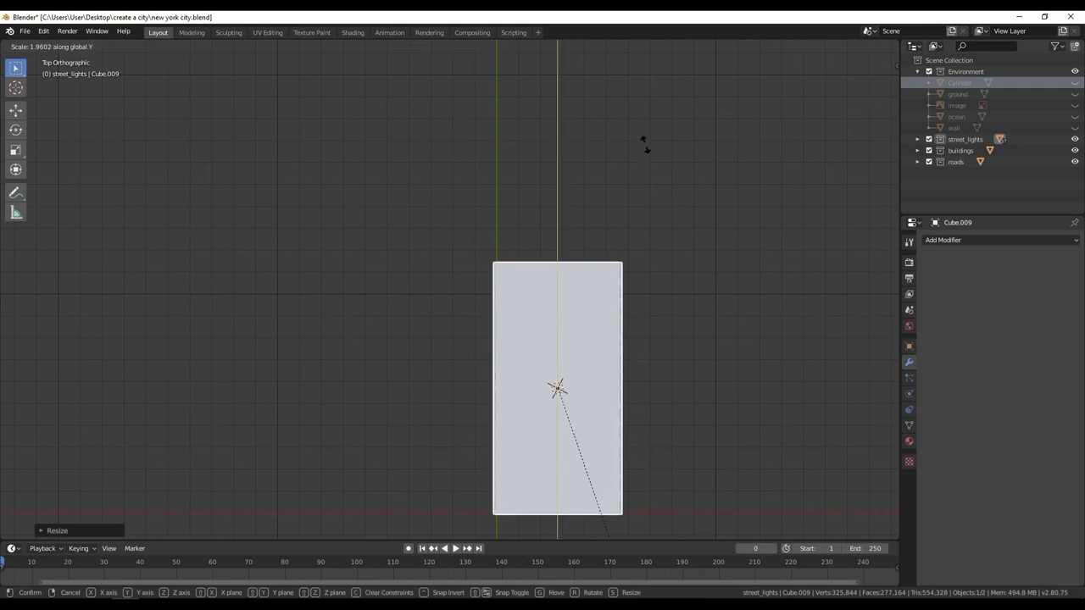
click(645, 141)
click(696, 469)
scroll(673, 399, down, 3)
middle_drag(501, 385, 441, 373)
Raise the cube onto the tower top and flatten it into a roof slab
key(s)
key(z)
click(434, 289)
key(KP_1)
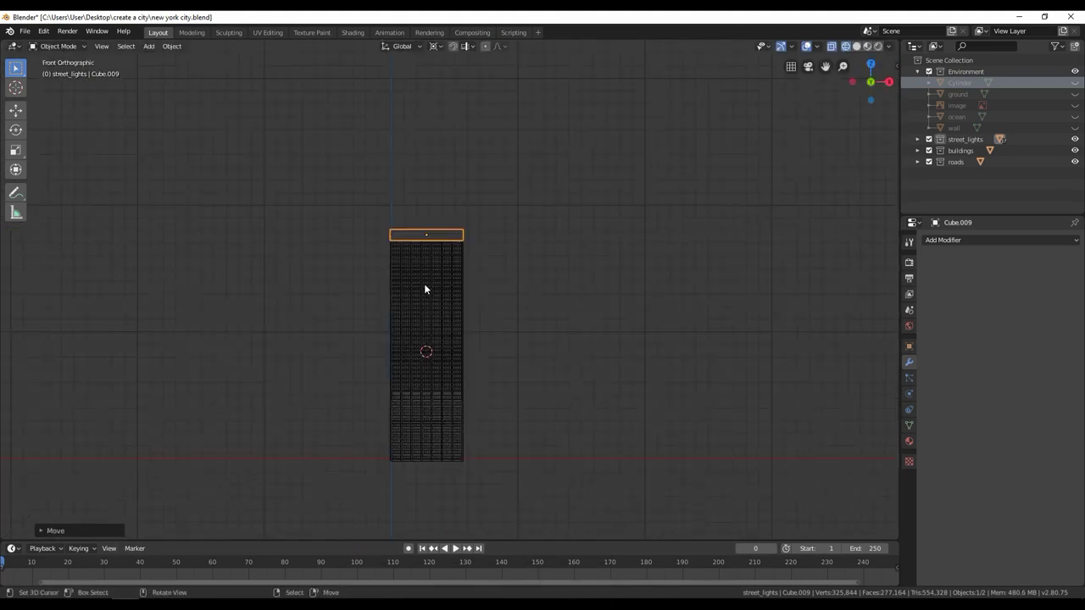
scroll(426, 289, up, 8)
key(s)
key(z)
key(z)
click(557, 404)
middle_drag(557, 404, 593, 339)
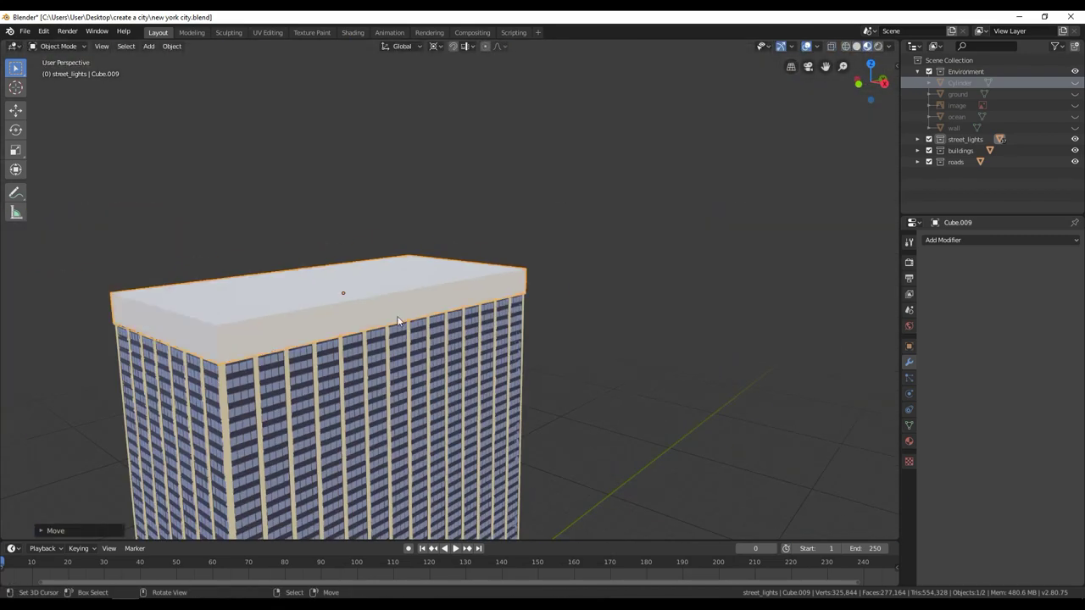
key(Tab)
Inset the roof slab's top face to form a parapet rim
key(3)
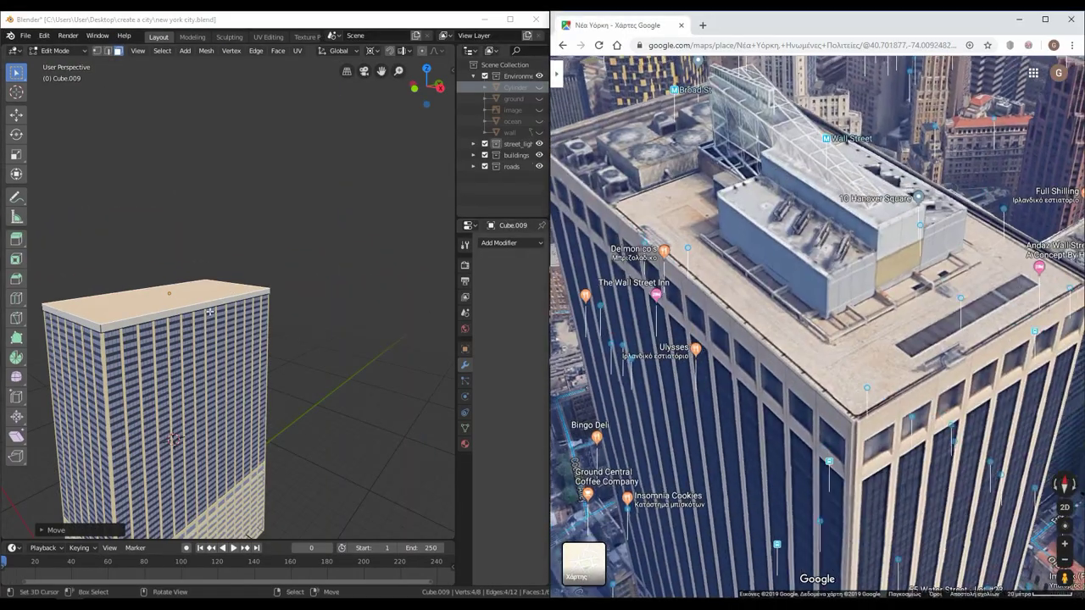
scroll(362, 325, up, 3)
key(i)
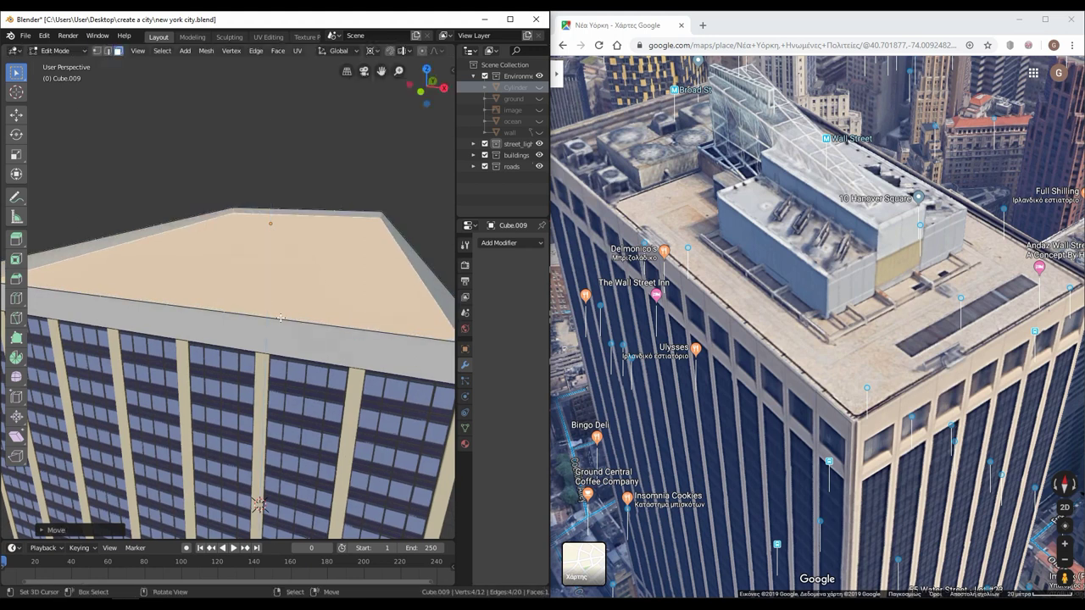
middle_drag(280, 318, 326, 327)
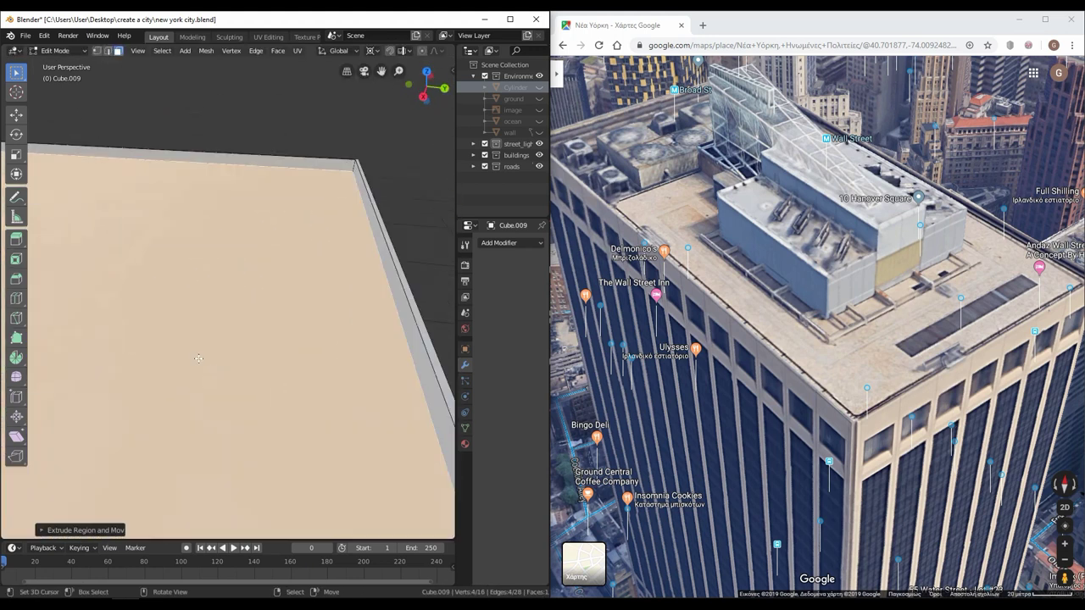
key(KP_7)
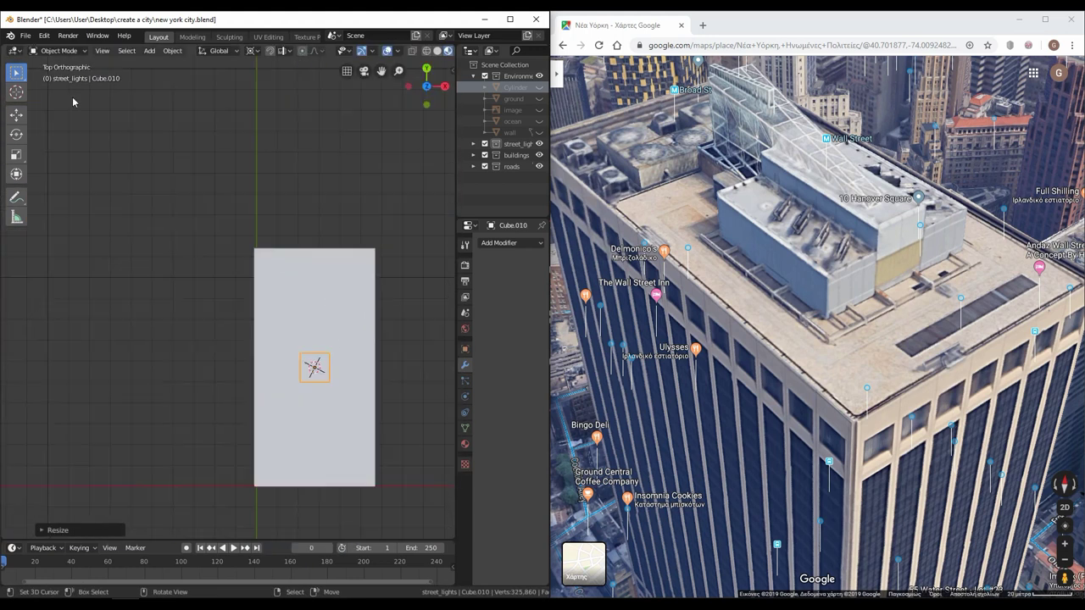
key(alt+z)
Stretch a small rooftop cube along Y and place a duplicate beside it
key(s)
key(y)
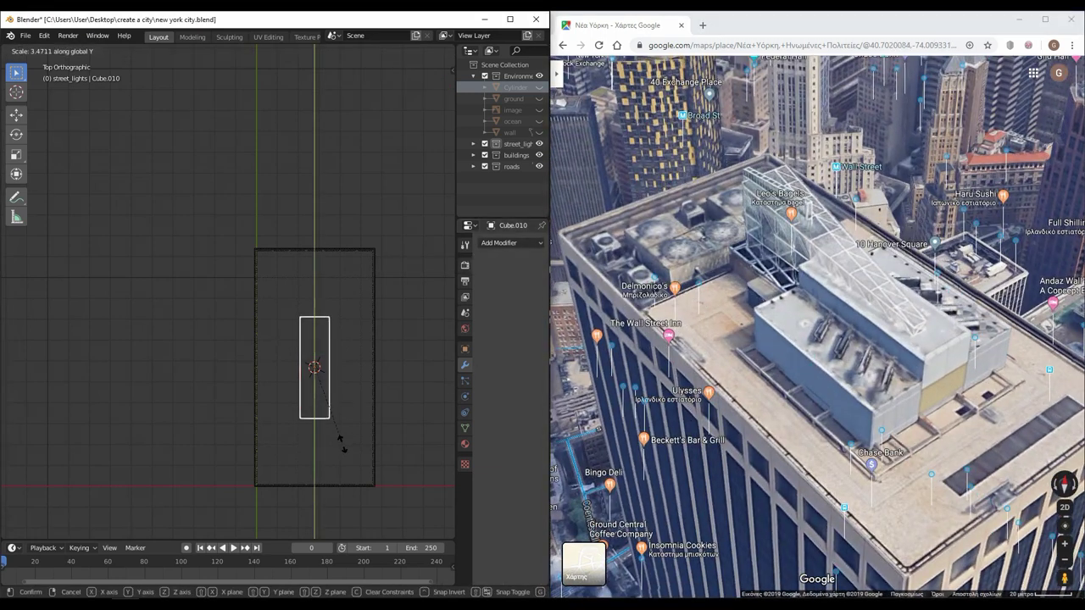
click(353, 444)
scroll(353, 444, up, 1)
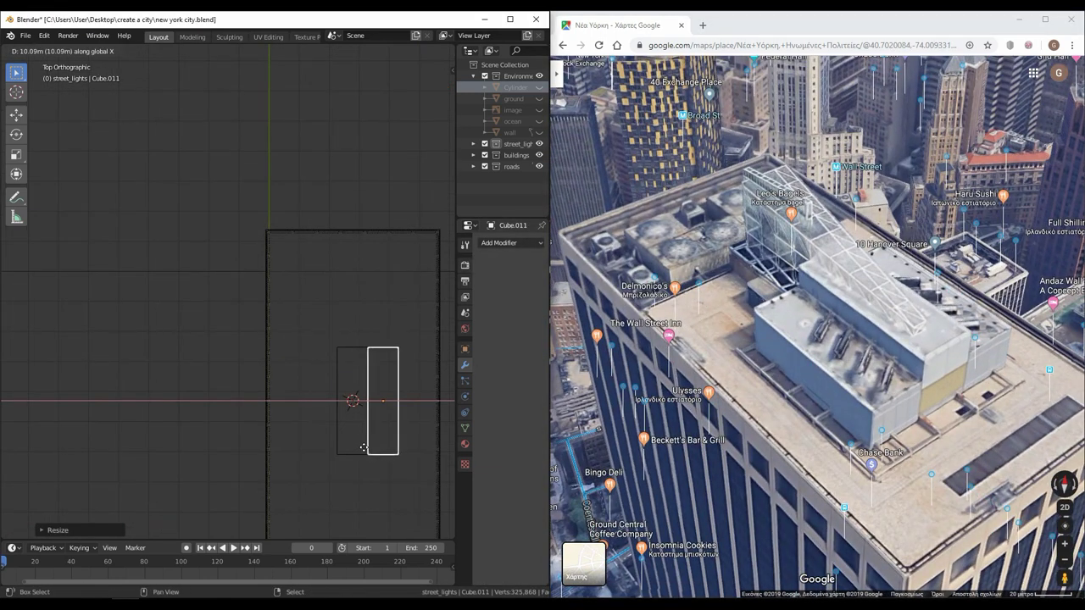
click(320, 460)
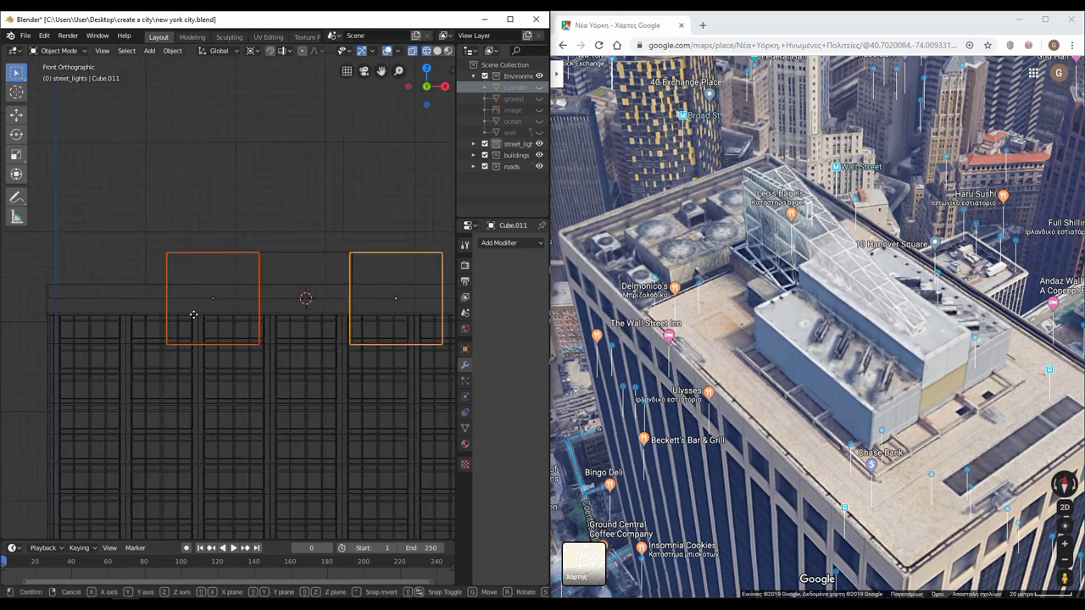
mouse_move(399, 463)
middle_down()
mouse_move(358, 499)
mouse_move(265, 321)
middle_up()
scroll(265, 322, down, 3)
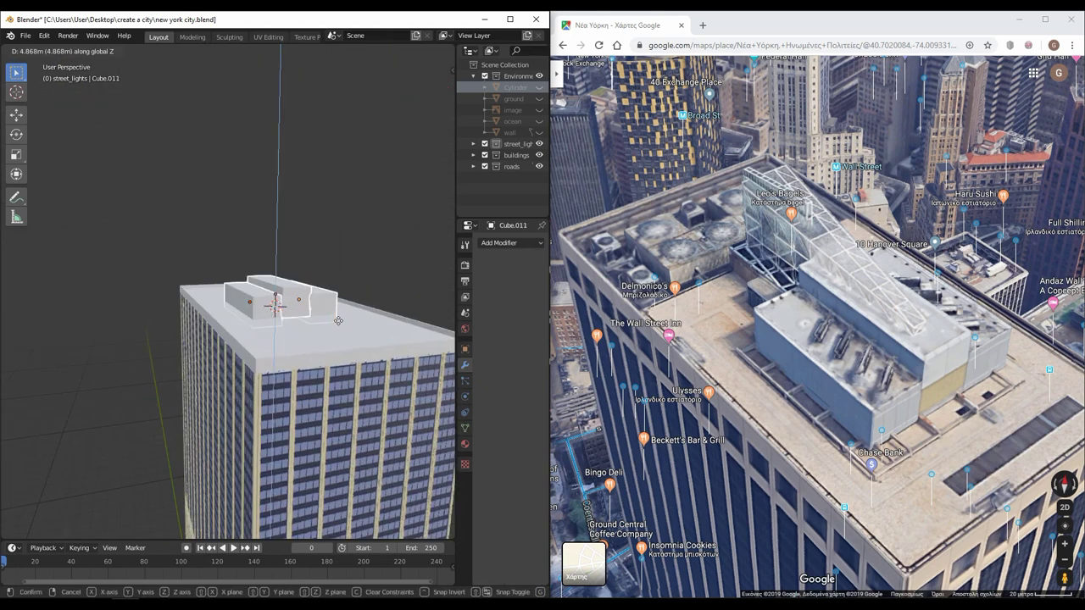
Raise the rooftop boxes vertically to sit on the roof
key(Escape)
key(ctrl+z)
key(g)
scroll(283, 345, down, 3)
mouse_move(356, 381)
middle_down()
mouse_move(283, 345)
mouse_move(336, 347)
middle_up()
scroll(319, 339, down, 3)
Set the finished tower's origin and scale the tower down
key(Tab)
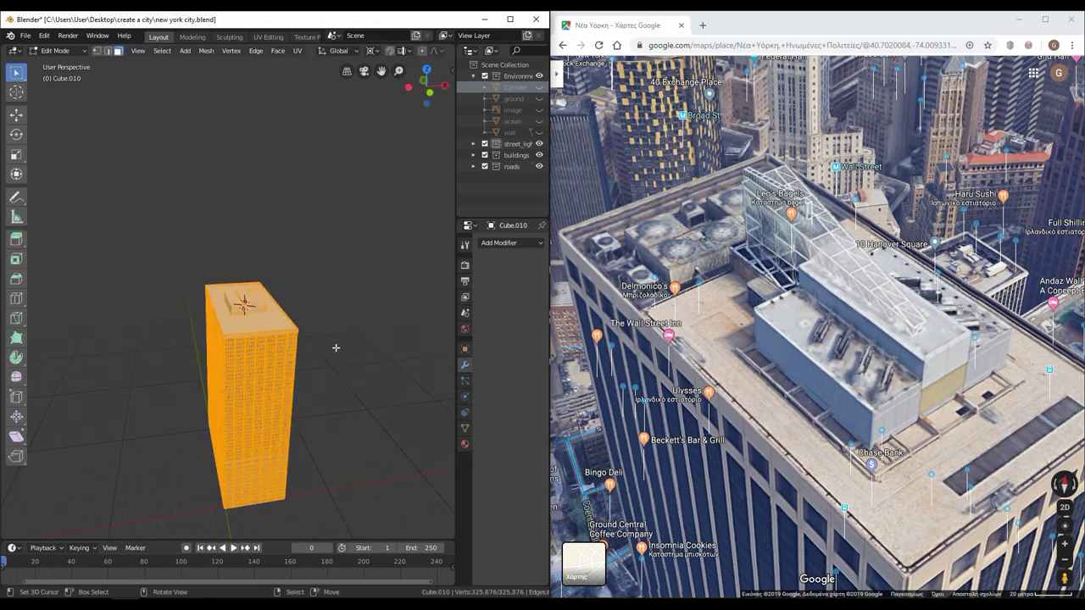
key(Tab)
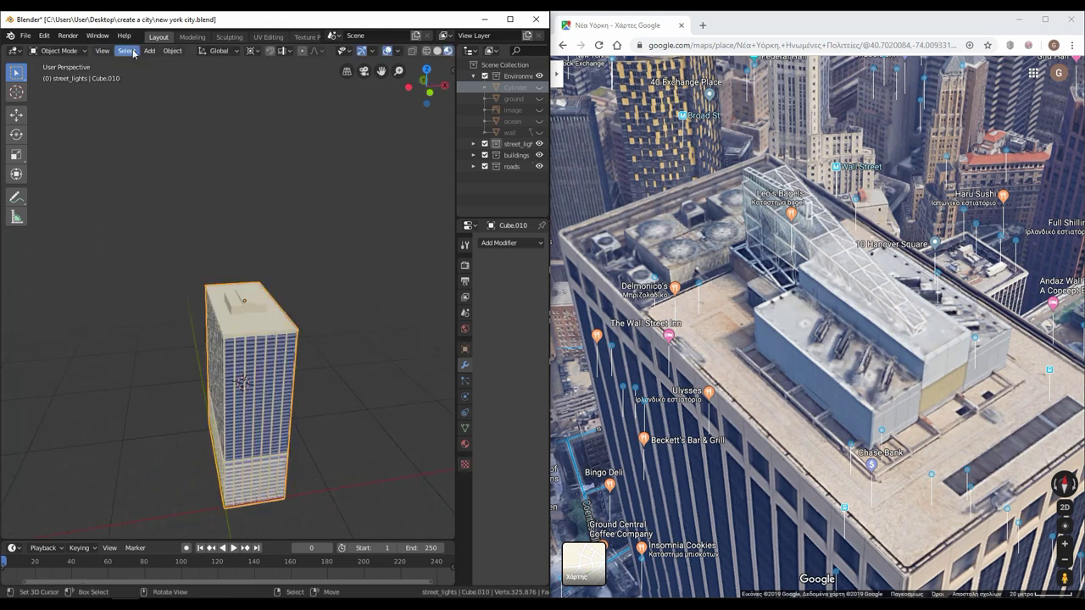
click(172, 50)
click(330, 85)
key(ctrl+a)
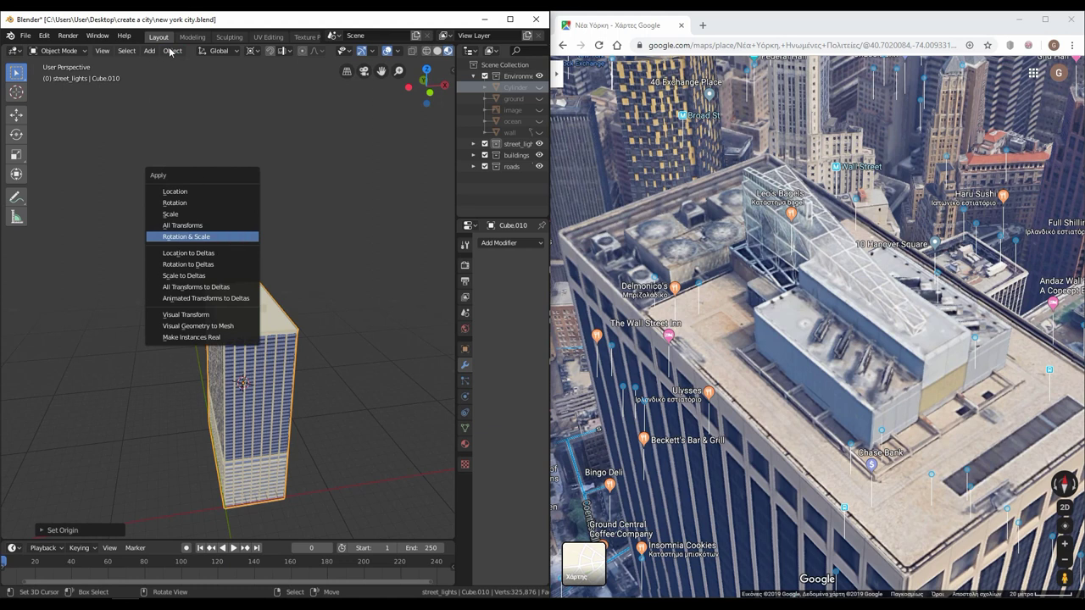
key(super+Up)
key(s)
click(500, 383)
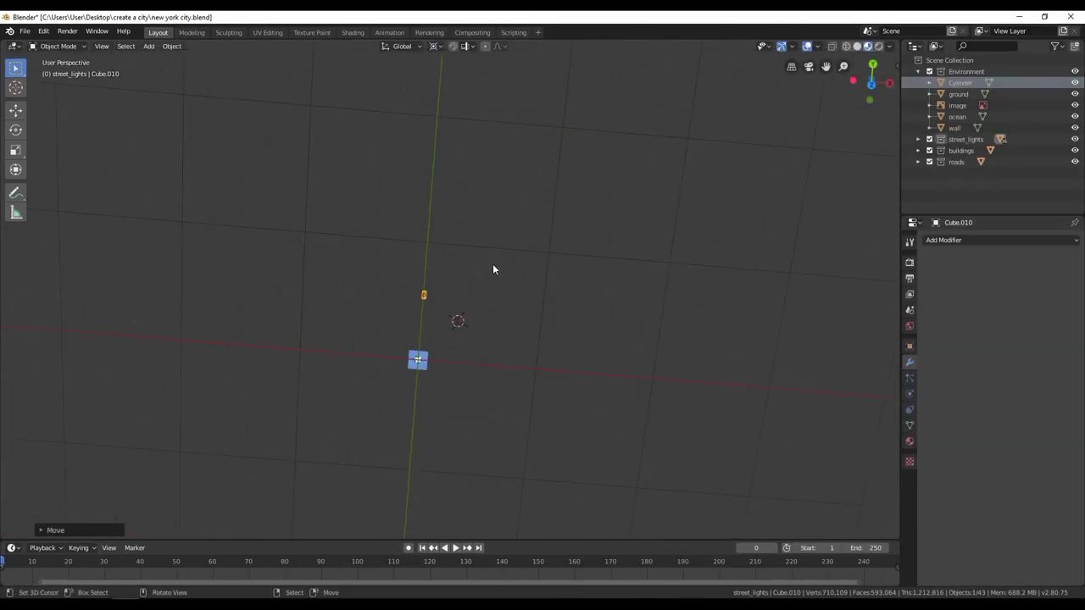
In top view, reset the tower's origin and place it on the street map
key(ctrl+z)
key(KP_7)
key(Tab)
click(172, 46)
click(305, 94)
key(Tab)
key(Tab)
click(172, 46)
click(293, 82)
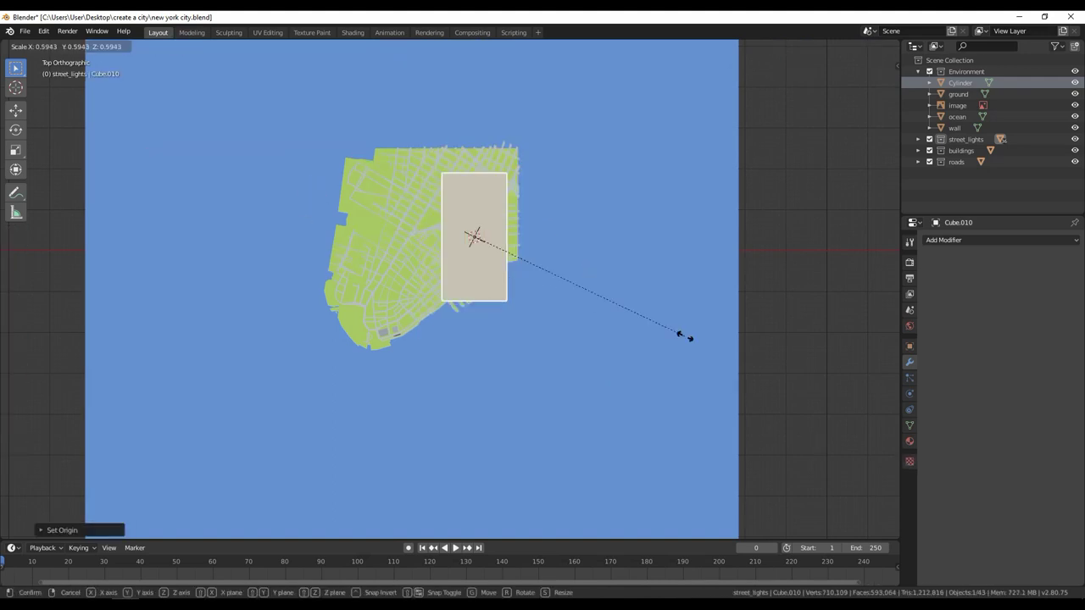
click(470, 325)
Move the tower onto its block, checking the 3D map reference beside Blender
scroll(470, 324, up, 3)
scroll(373, 447, up, 4)
key(g)
click(517, 90)
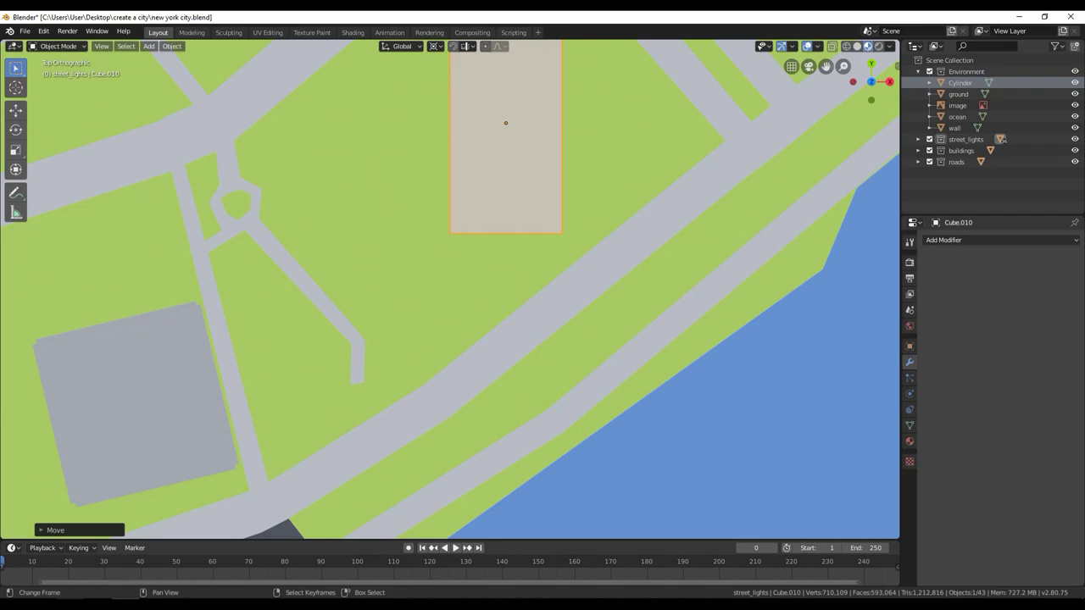
key(super+Left)
click(814, 305)
scroll(672, 314, up, 5)
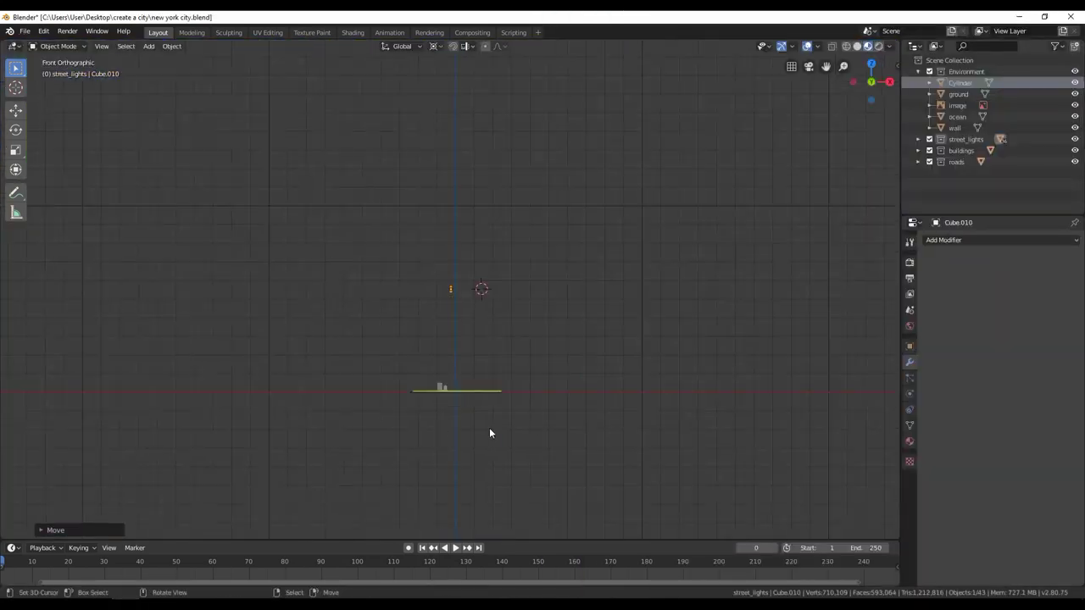
key(KP_Decimal)
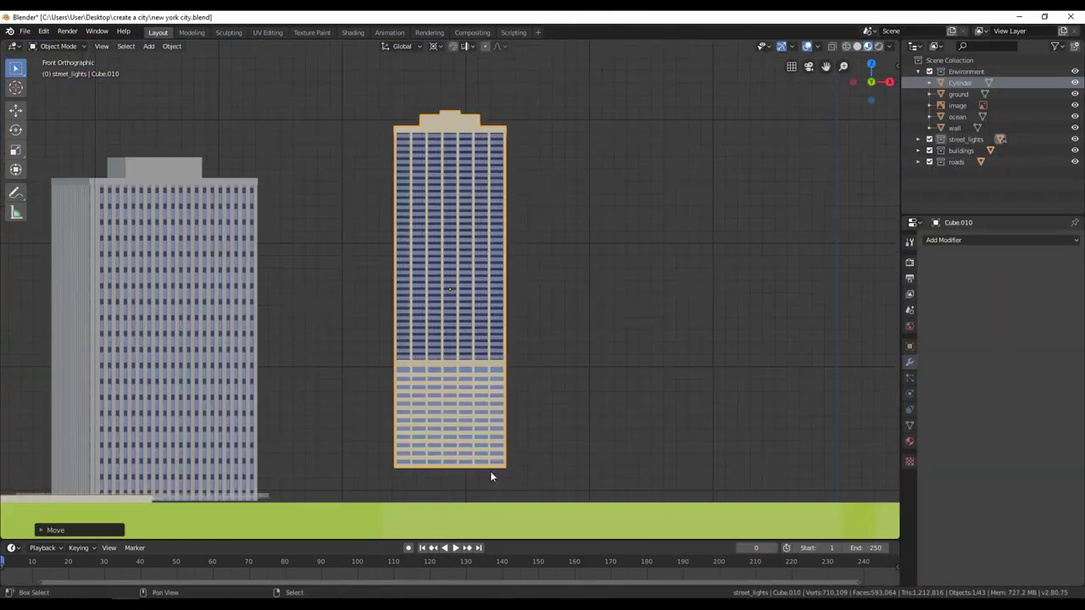
key(KP_7)
Rotate the tower to follow the streets and fit it onto its waterfront block
key(Tab)
key(Tab)
key(r)
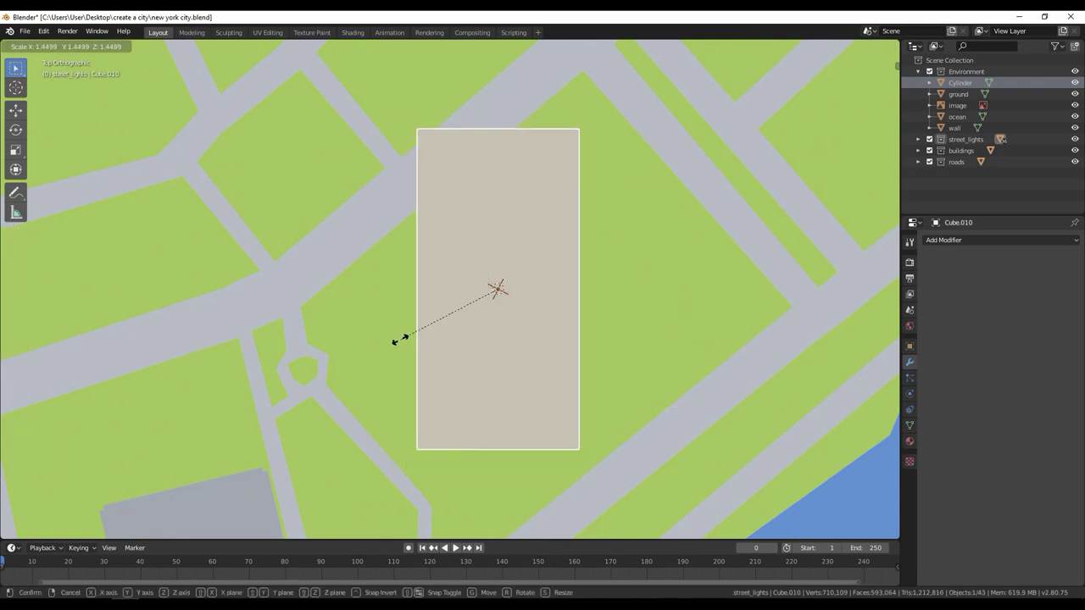
click(565, 405)
mouse_move(565, 405)
mouse_down()
mouse_move(582, 391)
mouse_move(517, 472)
mouse_up()
key(s)
scroll(540, 449, down, 1)
shift+middle_drag(540, 449, 585, 381)
key(s)
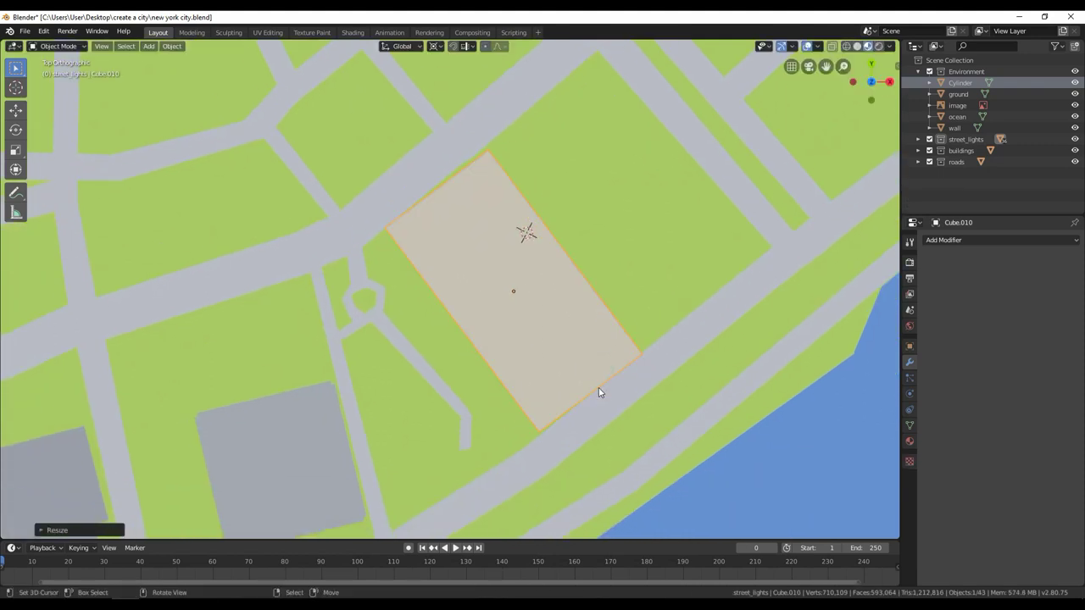
Compare building heights from the front view and save the city file
key(KP_1)
scroll(555, 305, up, 3)
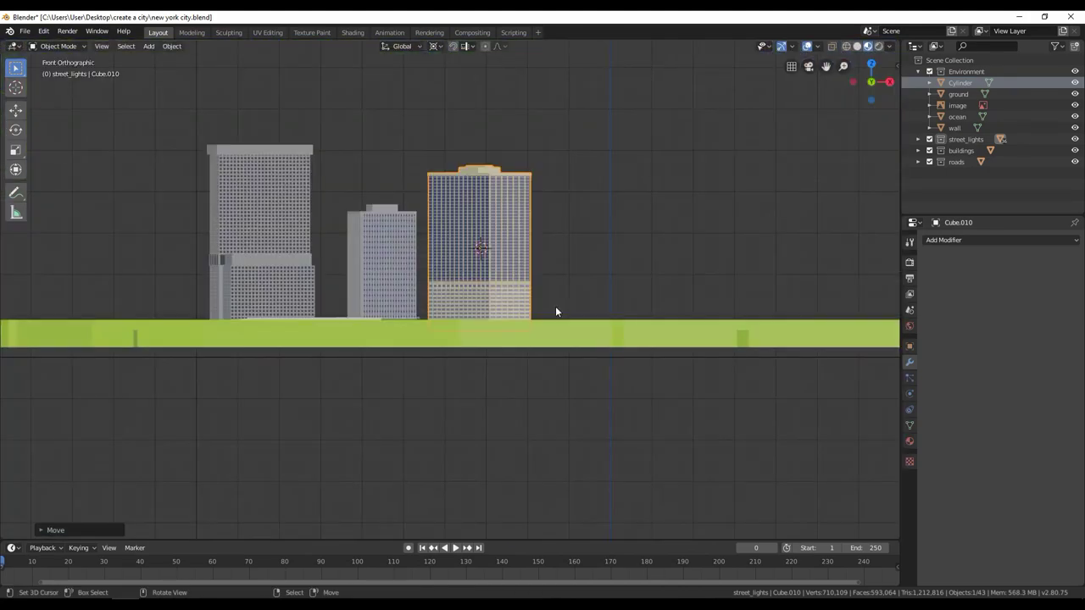
key(alt+Tab)
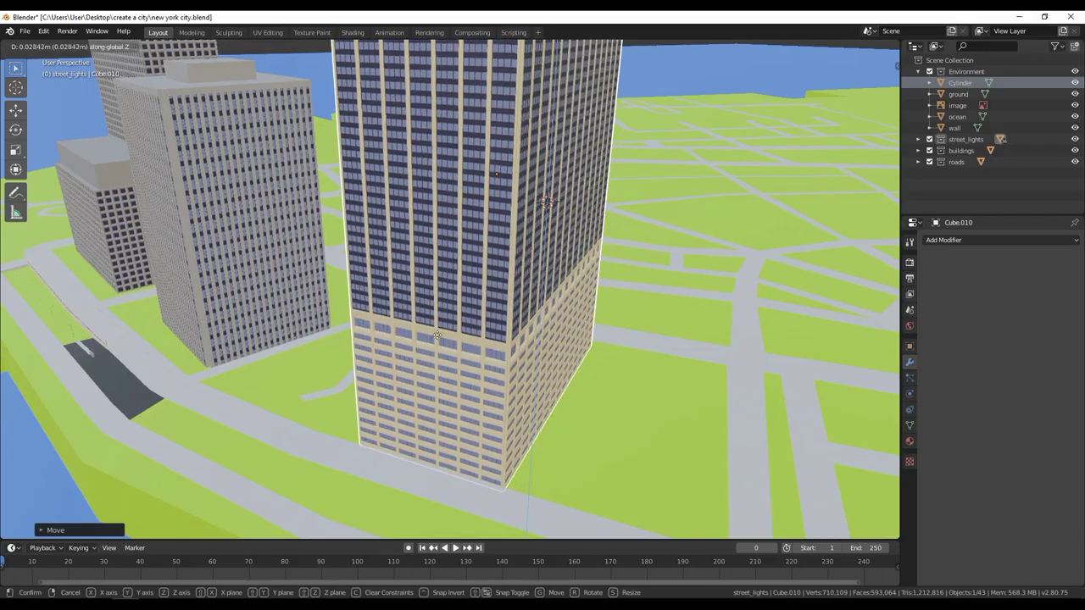
scroll(410, 335, down, 5)
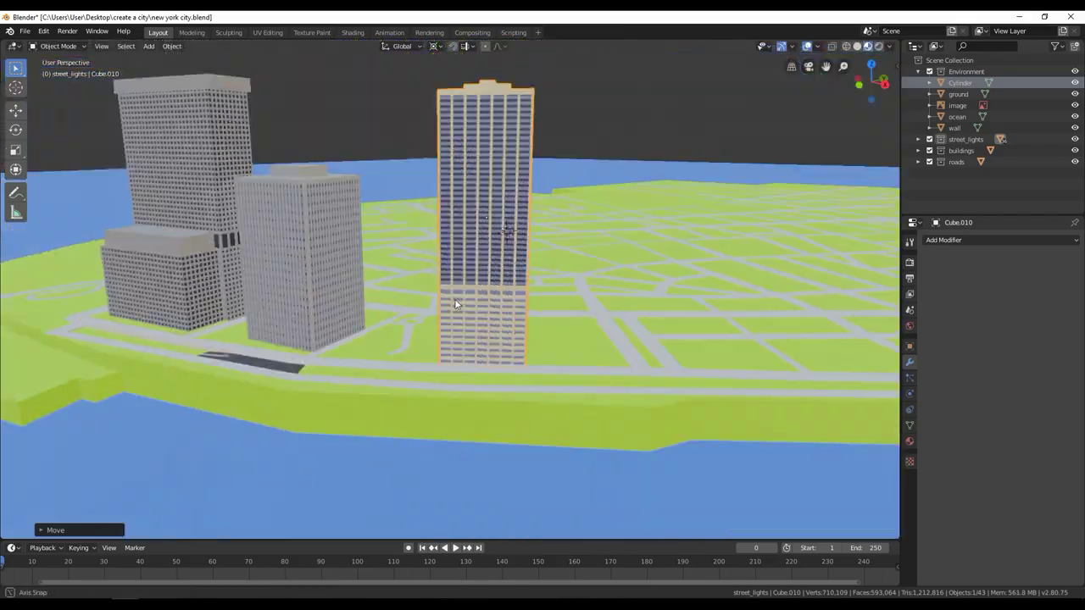
key(ctrl+s)
mouse_move(410, 334)
middle_down()
mouse_move(433, 355)
mouse_move(314, 339)
middle_up()
scroll(433, 355, up, 3)
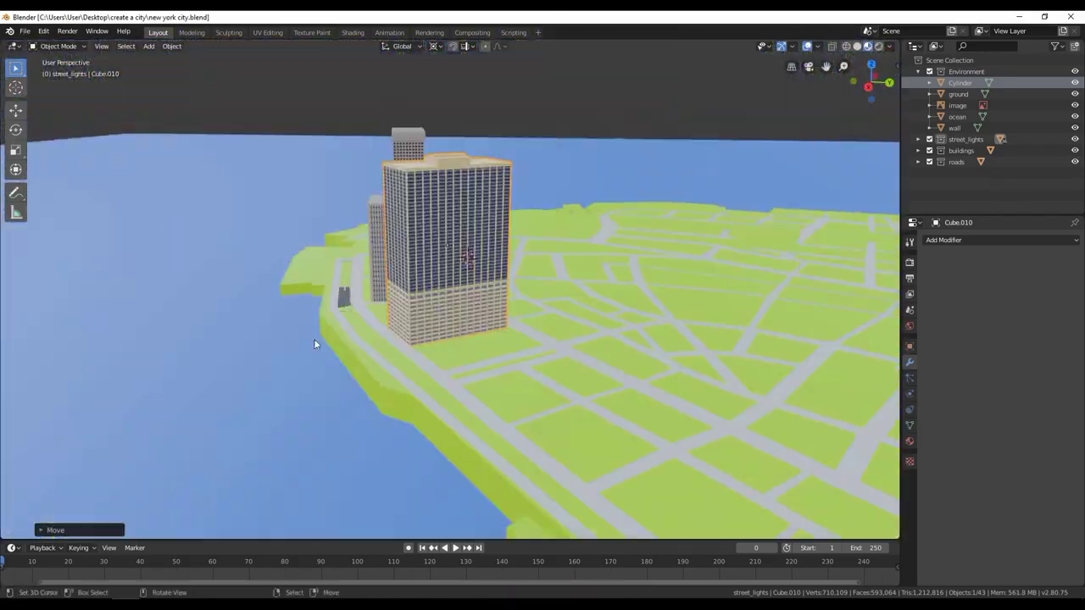
key(KP_1)
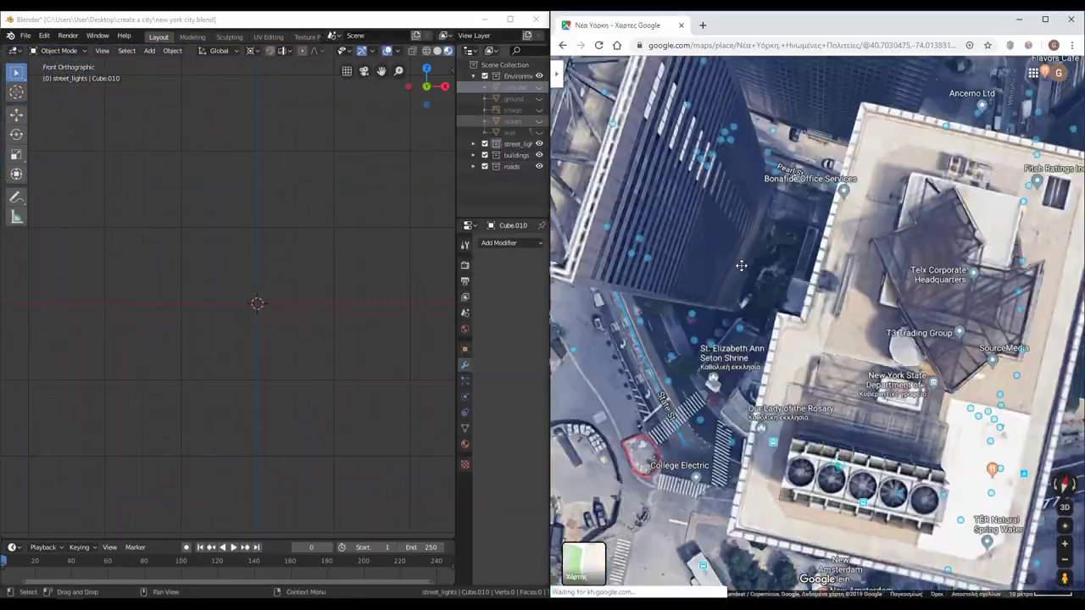
Add a new cube and stretch it along Z into a tall block
key(shift+a)
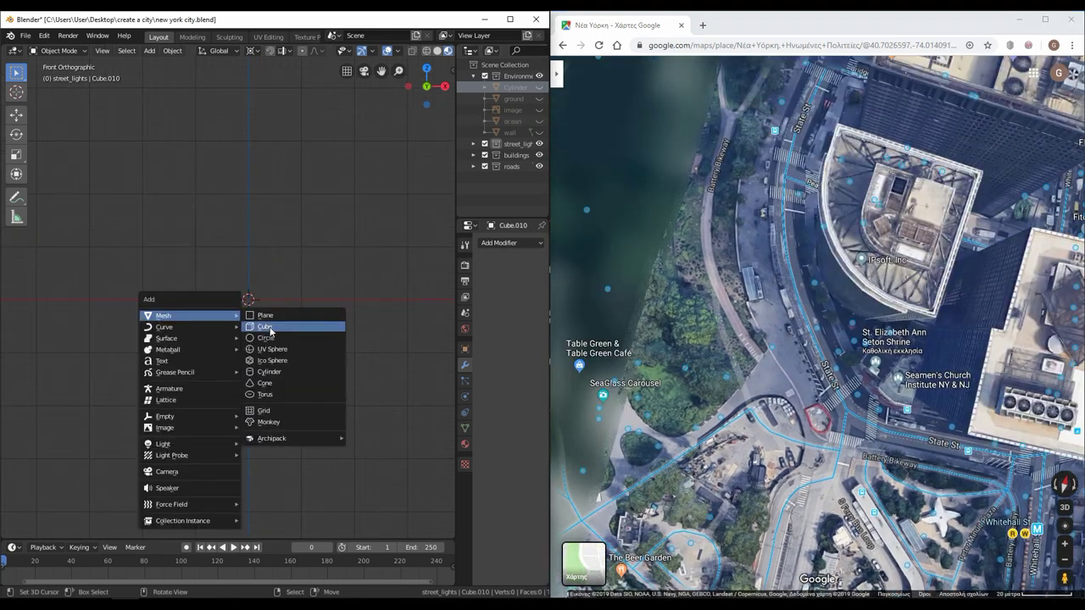
click(271, 324)
key(s)
key(z)
click(279, 412)
key(Tab)
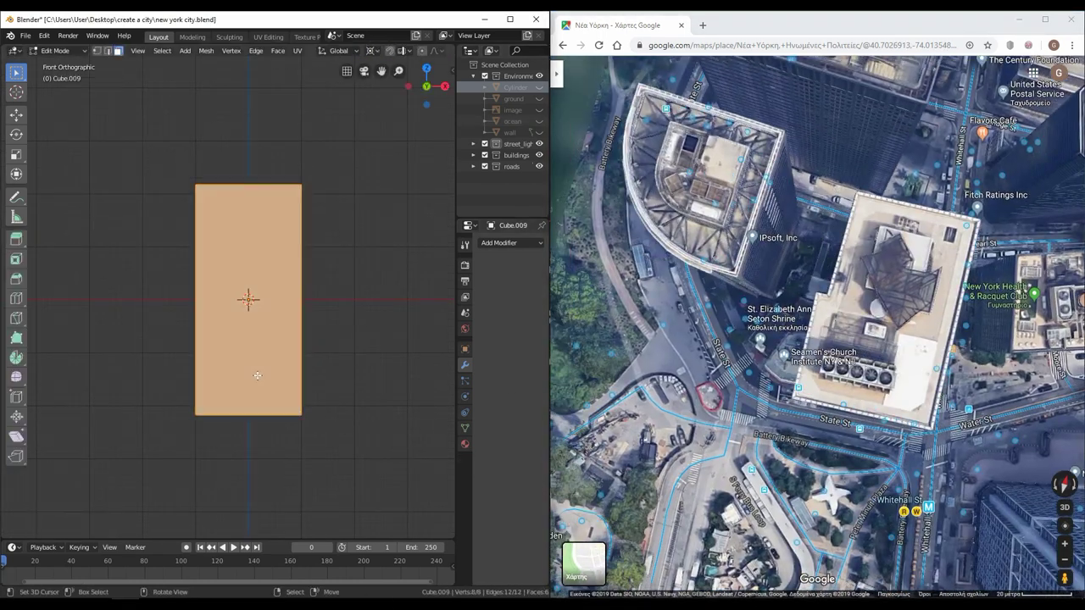
middle_drag(205, 328, 358, 416)
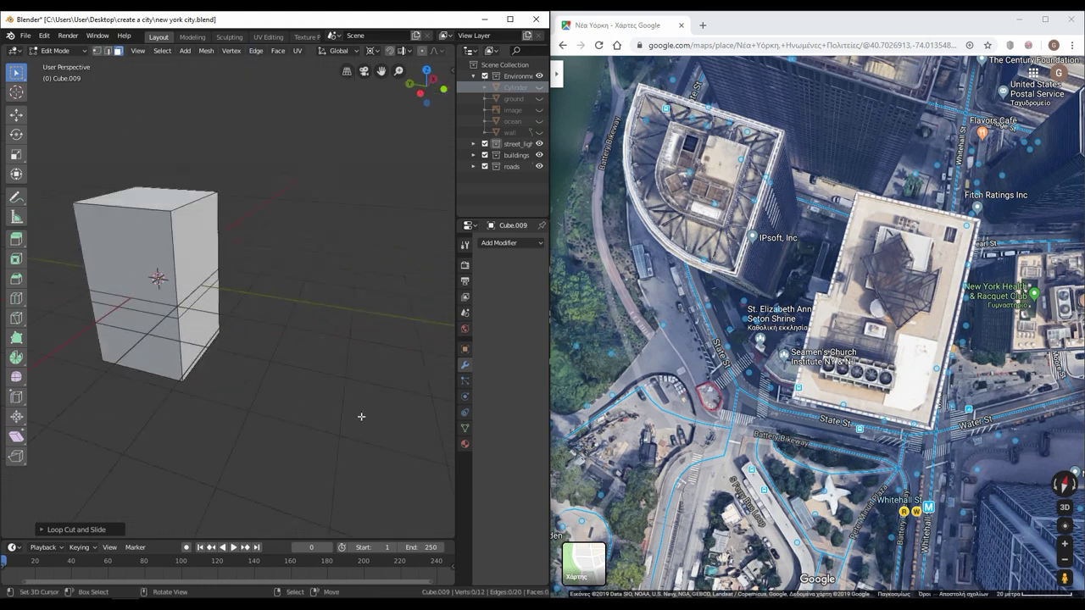
key(KP_7)
Loop-cut the block, narrow the selection and extrude faces to form the corner notch
alt+click(256, 299)
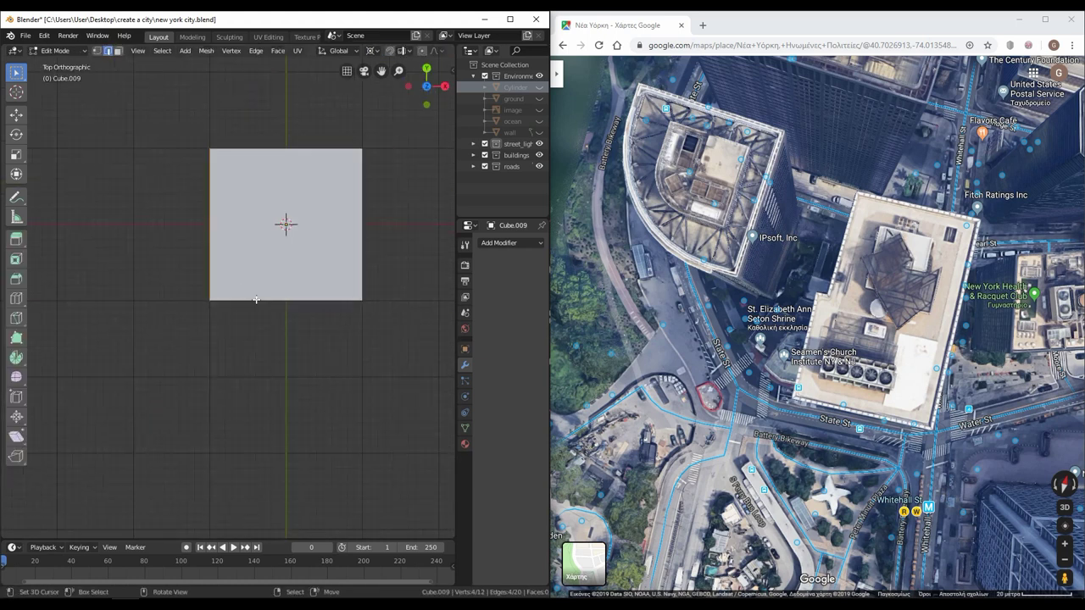
click(299, 318)
key(Tab)
middle_drag(300, 318, 273, 304)
key(shift+a)
click(305, 331)
key(KP_7)
key(s)
key(x)
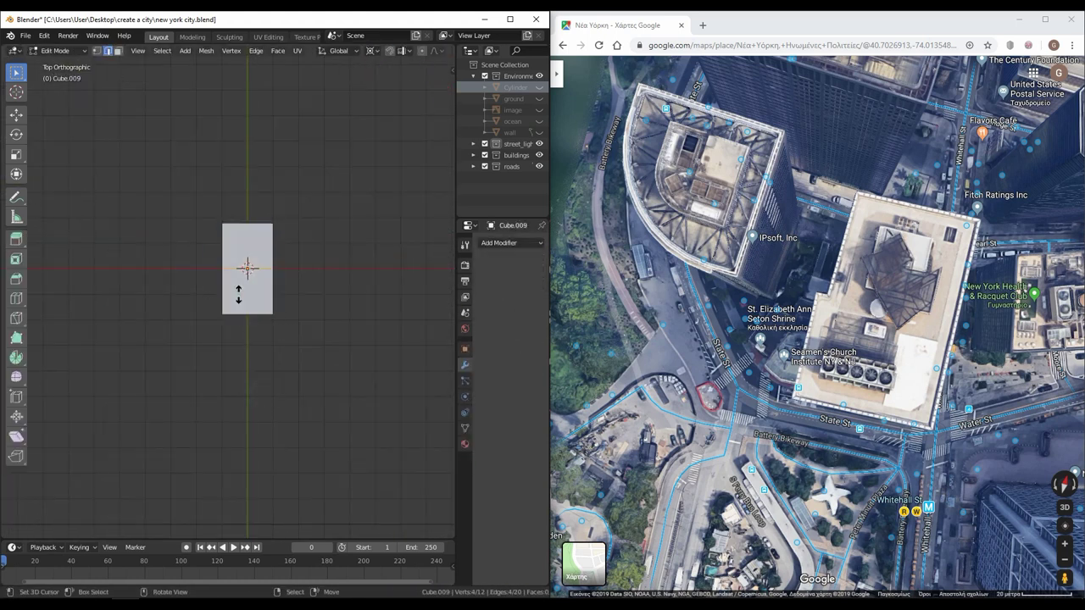
click(245, 339)
Unhide the rest of the city and move the notched block onto its lot beside the park
scroll(246, 339, up, 5)
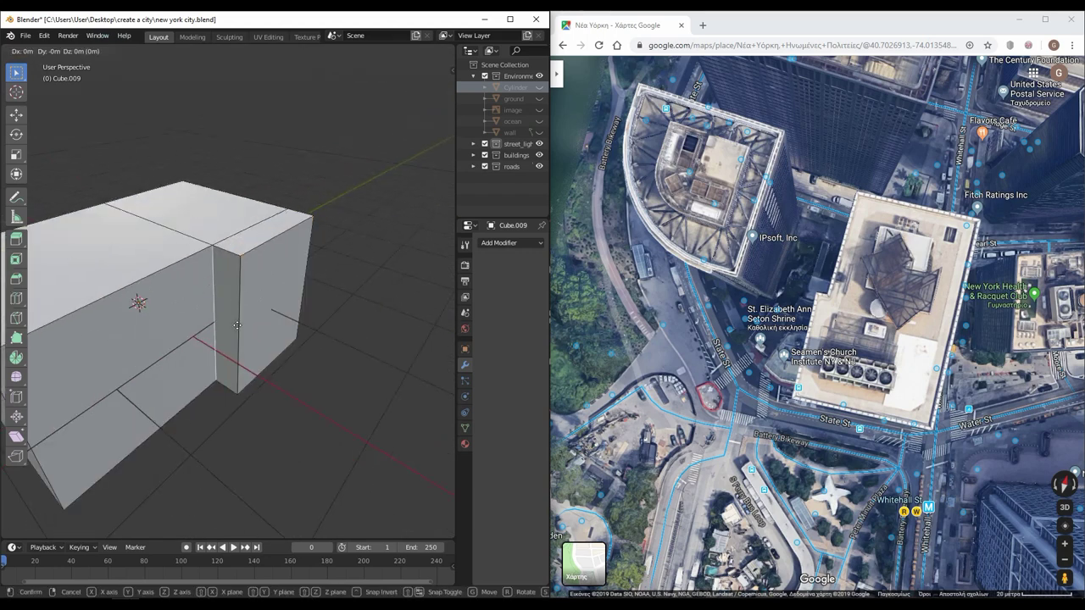
key(Escape)
scroll(237, 325, down, 4)
middle_drag(236, 324, 254, 288)
key(3)
click(1065, 507)
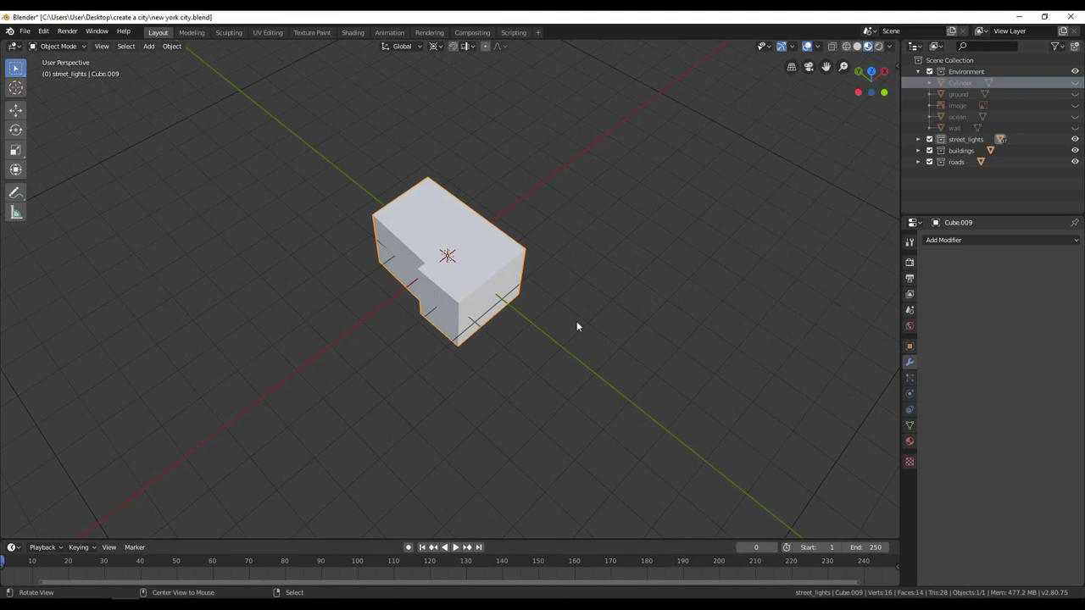
key(alt+h)
key(KP_7)
scroll(482, 259, up, 5)
scroll(555, 387, up, 2)
key(g)
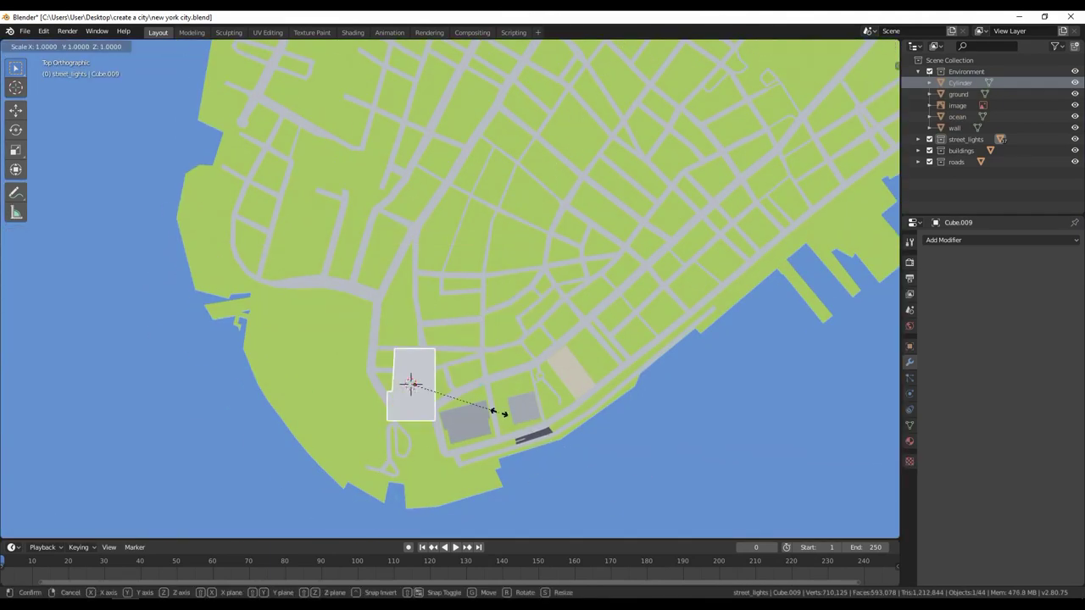
Rotate the notched block to match the street angle on the aerial map
key(Escape)
key(KP_1)
scroll(463, 382, up, 2)
scroll(463, 360, up, 4)
key(KP_7)
key(r)
key(Escape)
click(634, 408)
key(alt+Tab)
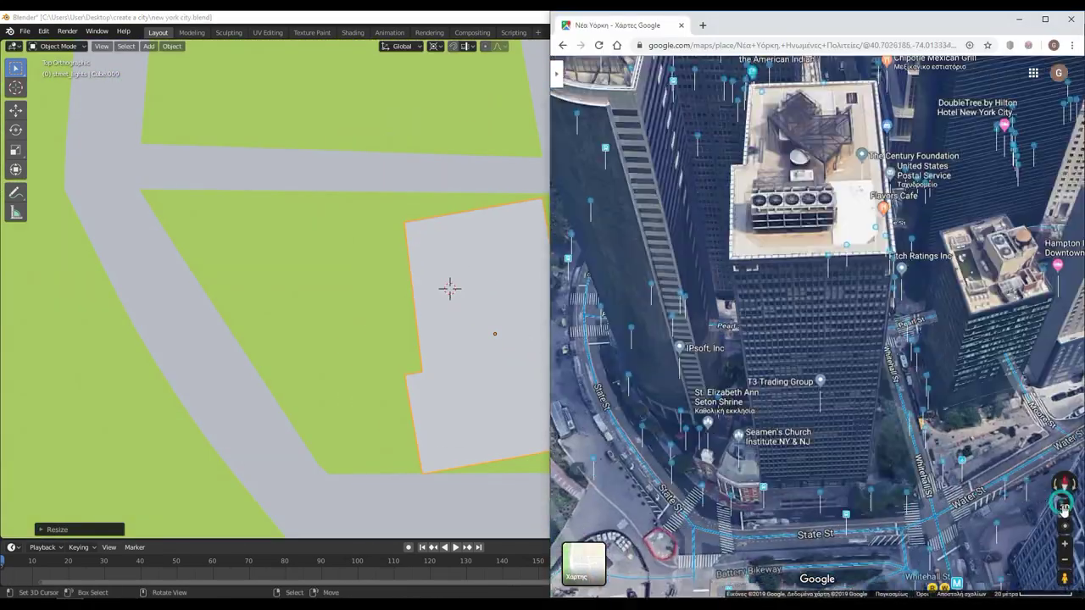
key(alt+Tab)
key(r)
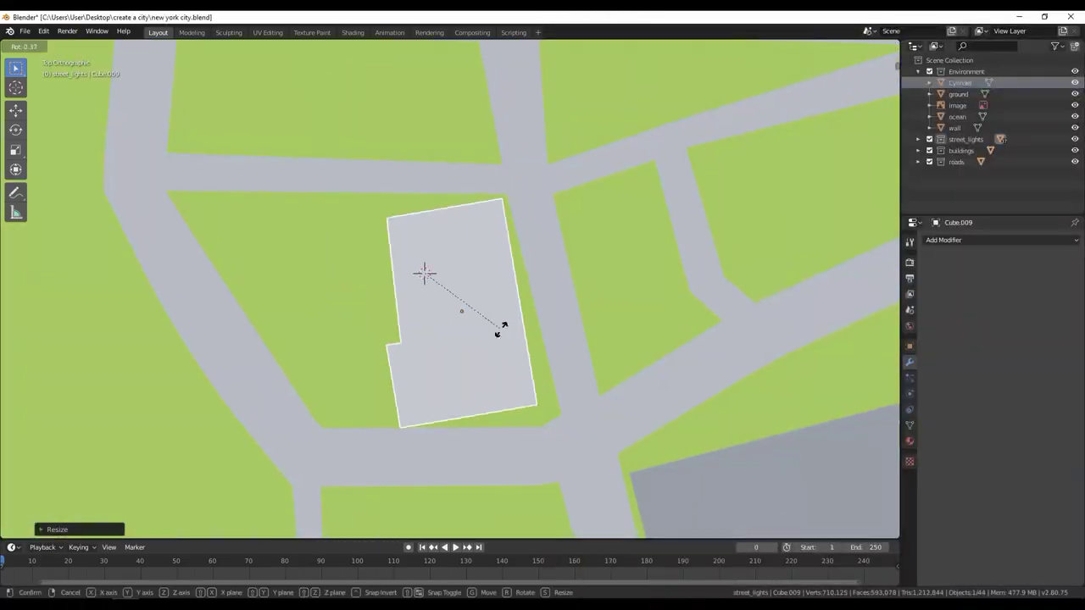
key(alt+Tab)
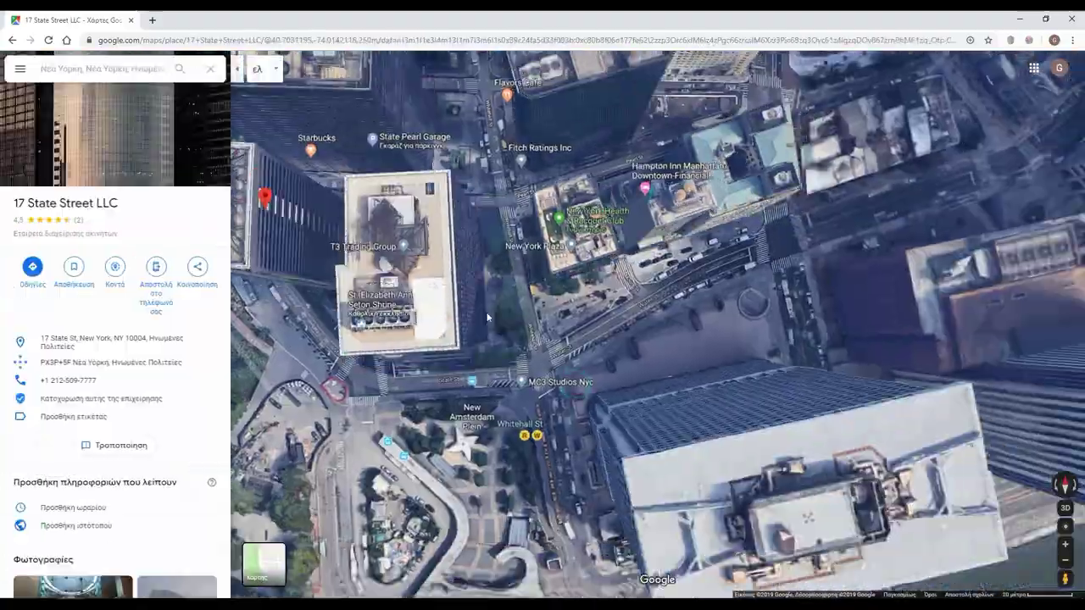
key(alt+Tab)
Add a new cube for the next building and raise it vertically into place
key(alt+Tab)
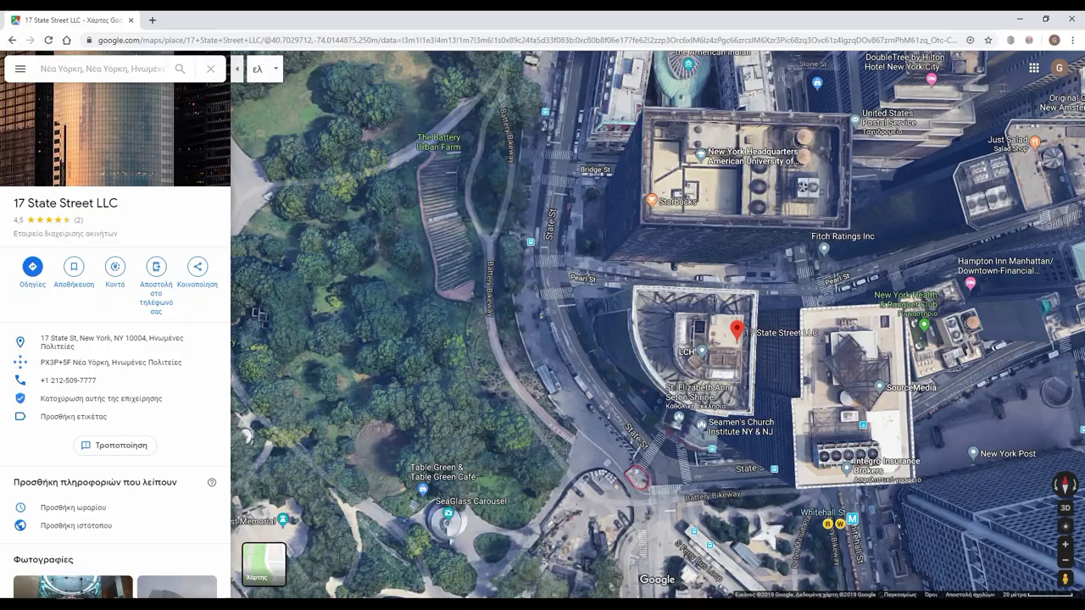
key(alt+Tab)
key(shift+a)
click(386, 287)
key(g)
click(378, 273)
scroll(339, 279, up, 2)
middle_drag(334, 375, 573, 405)
key(g)
key(z)
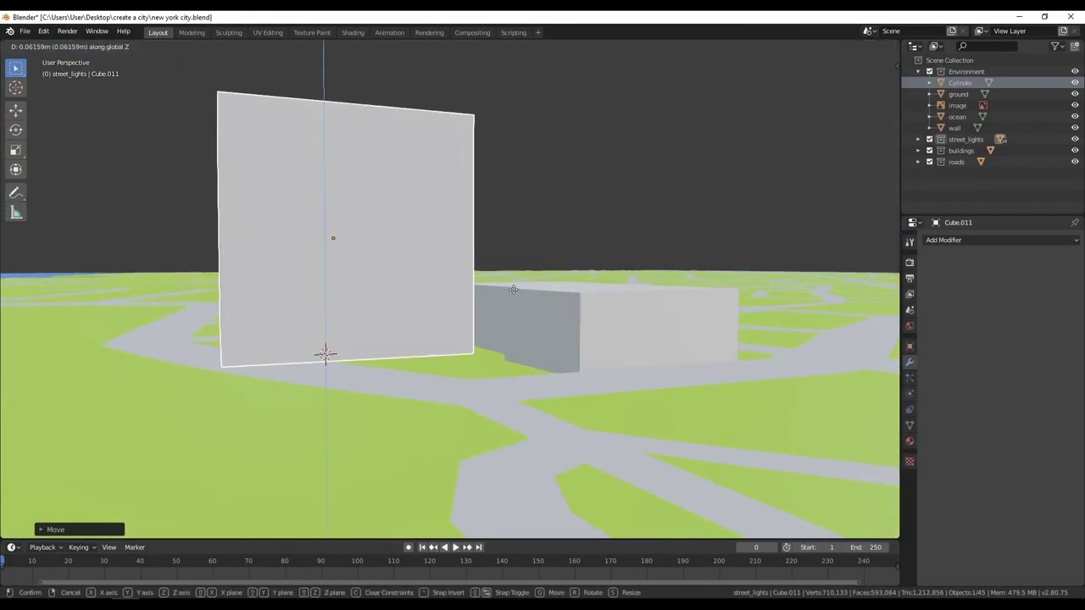
key(z)
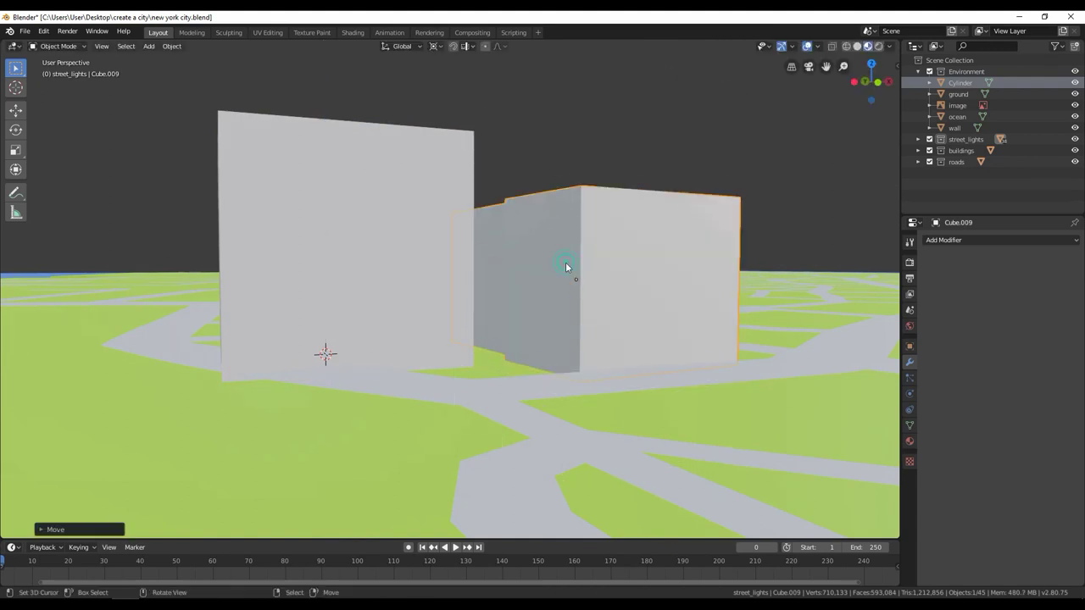
Bevel the cube's front edge with 5 segments into a rounded front and position it
key(ctrl+b)
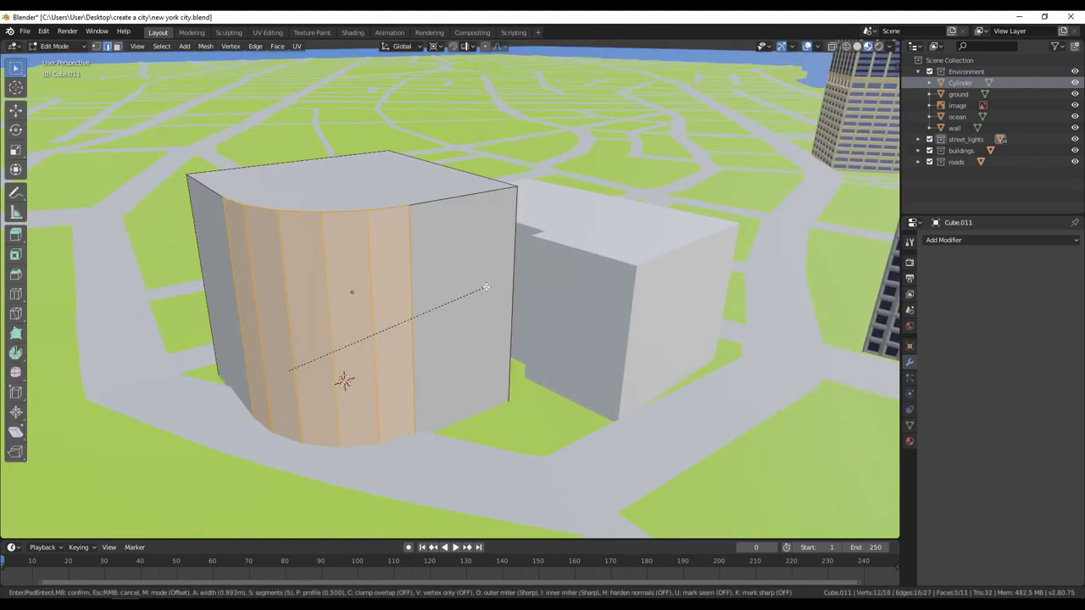
click(632, 304)
key(Tab)
key(g)
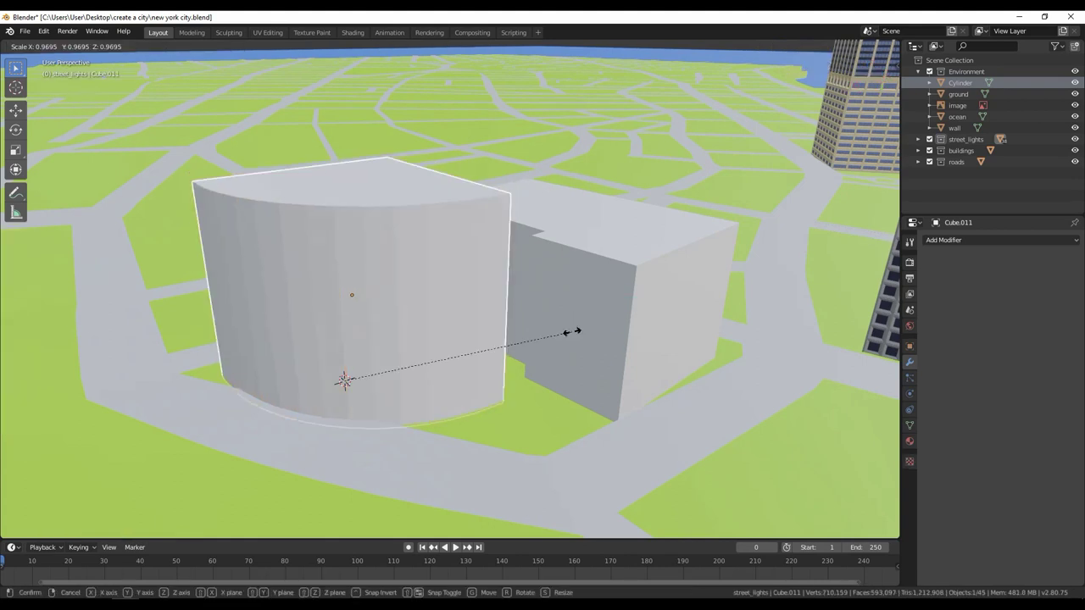
key(KP_7)
click(442, 321)
scroll(442, 322, down, 3)
key(Tab)
middle_drag(382, 296, 381, 254)
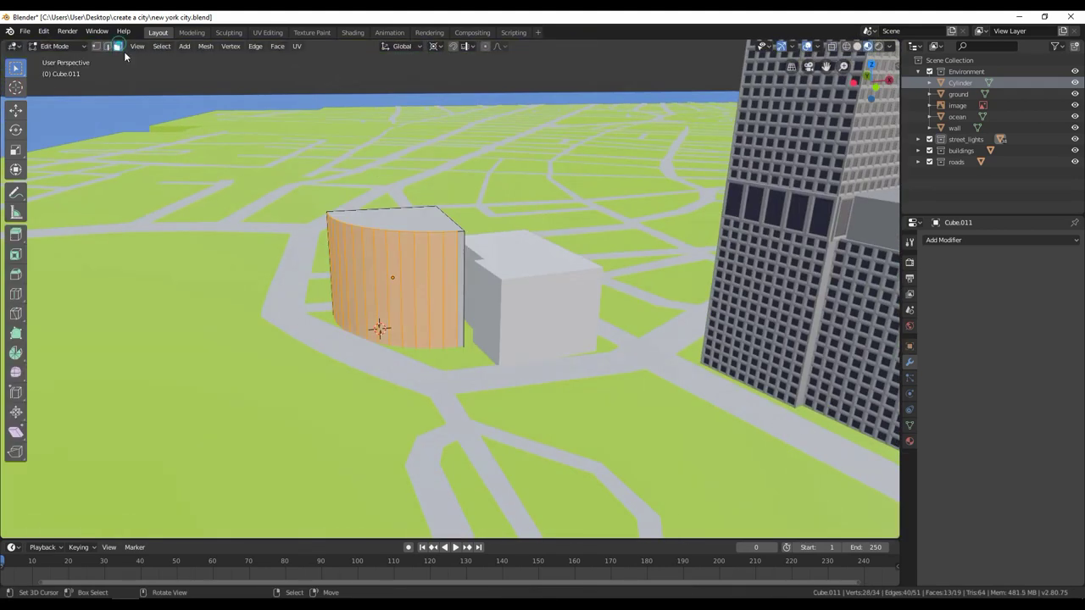
key(KP_1)
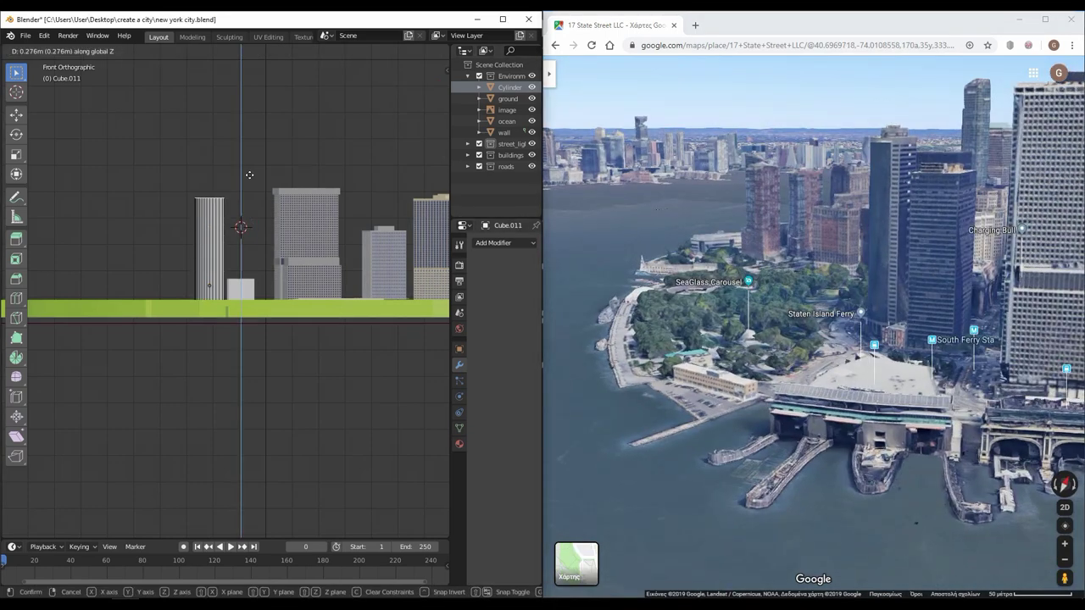
Raise the top of the small notched block vertically
click(241, 278)
middle_drag(240, 278, 241, 279)
key(KP_1)
key(g)
key(z)
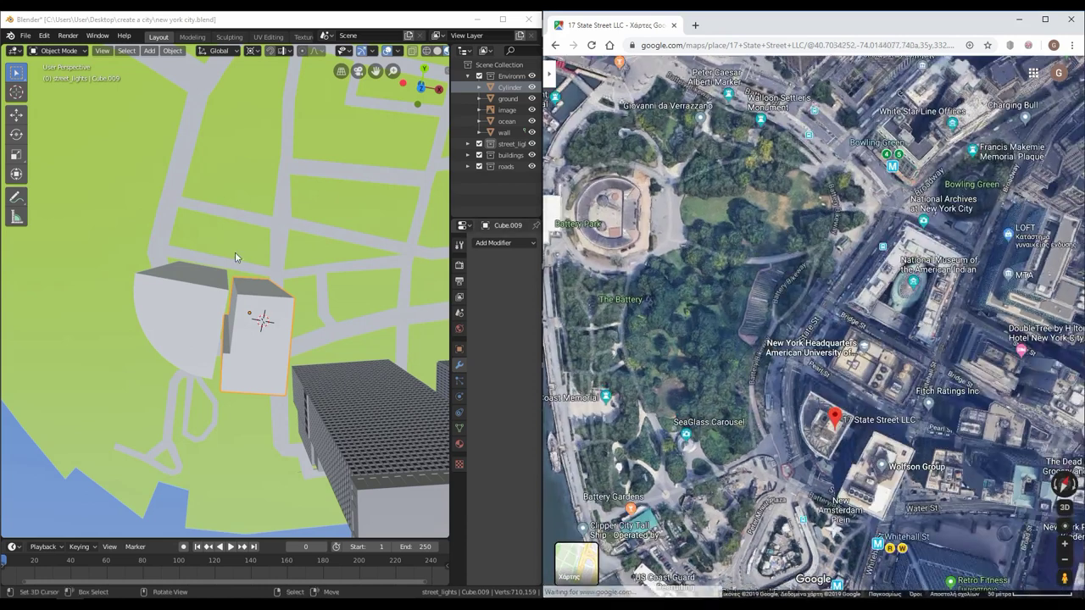
Add another cube and stretch it into a long block
key(shift+a)
click(252, 226)
key(s)
click(242, 223)
scroll(301, 339, up, 3)
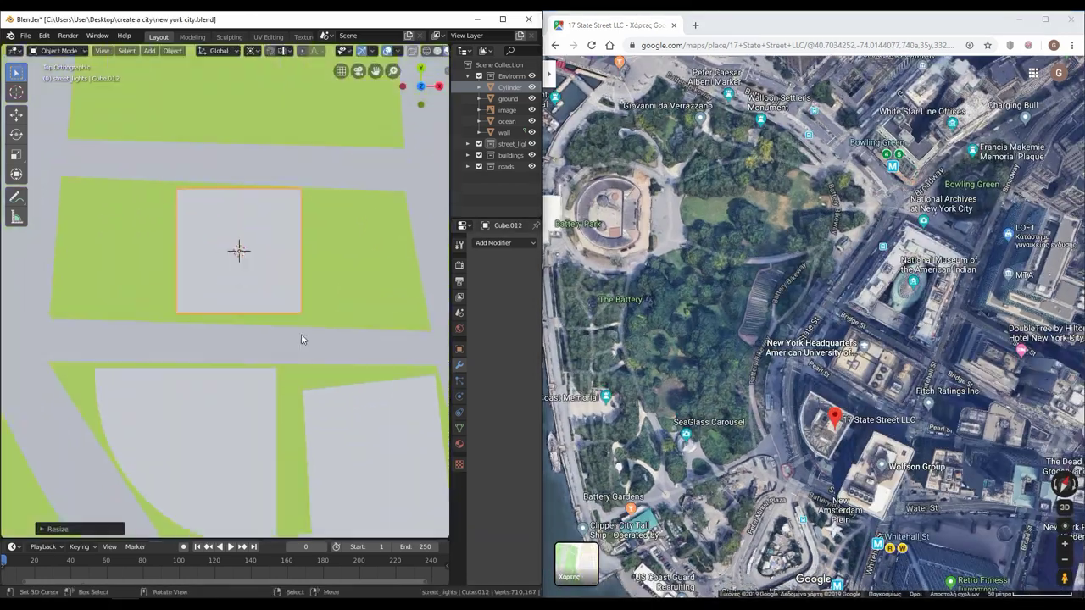
click(342, 206)
middle_drag(266, 467, 254, 381)
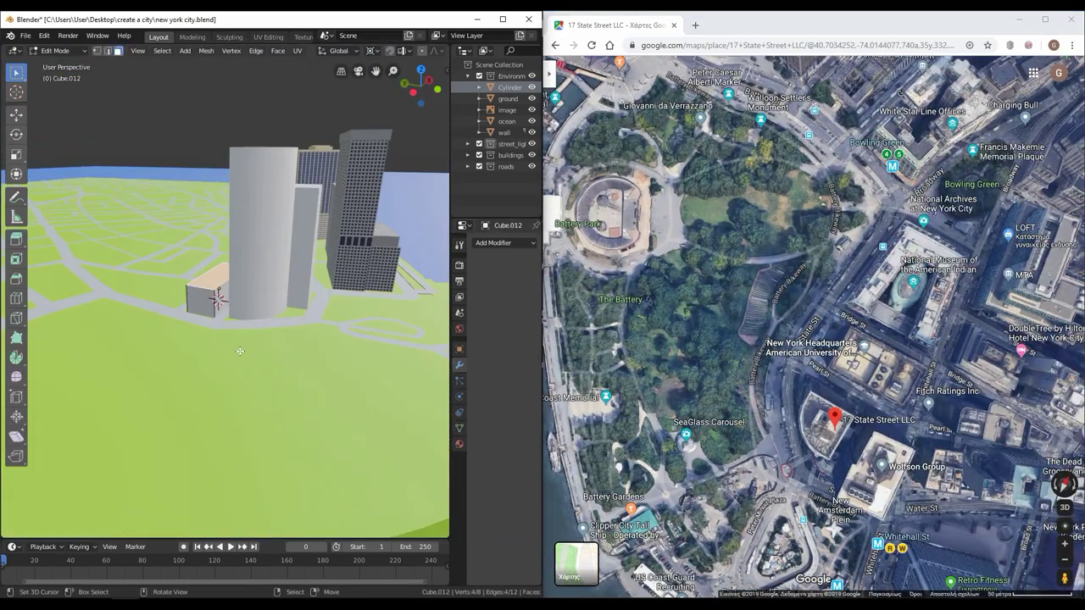
Set the long block's building height in the front view
key(KP_1)
key(Tab)
click(243, 273)
key(Tab)
middle_drag(243, 273, 231, 292)
scroll(910, 381, up, 3)
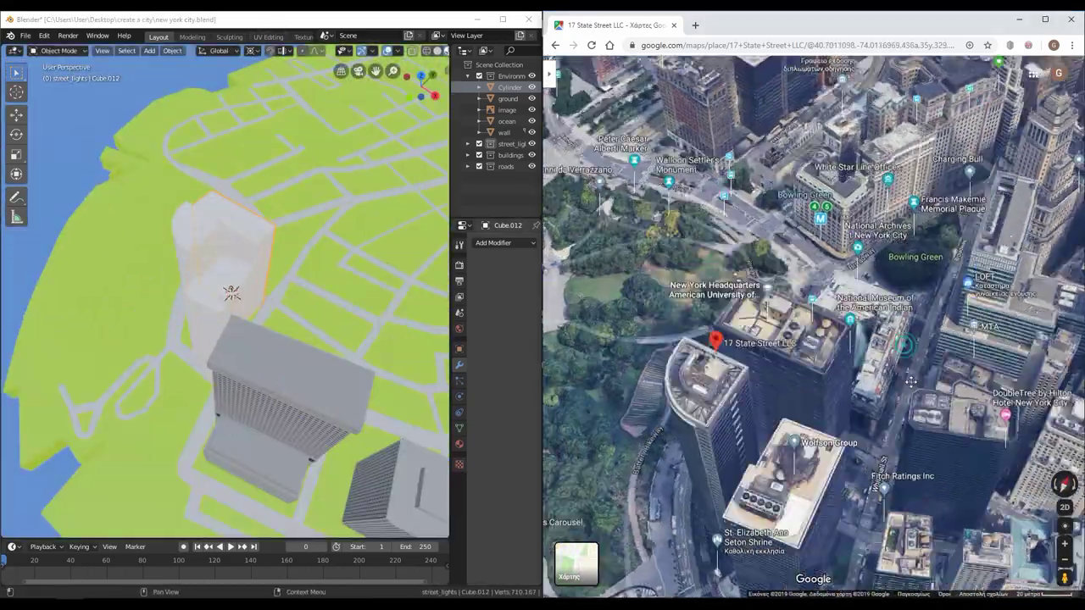
Add Cube.014, sized to a square footprint and tilted on the neighbouring block
key(KP_7)
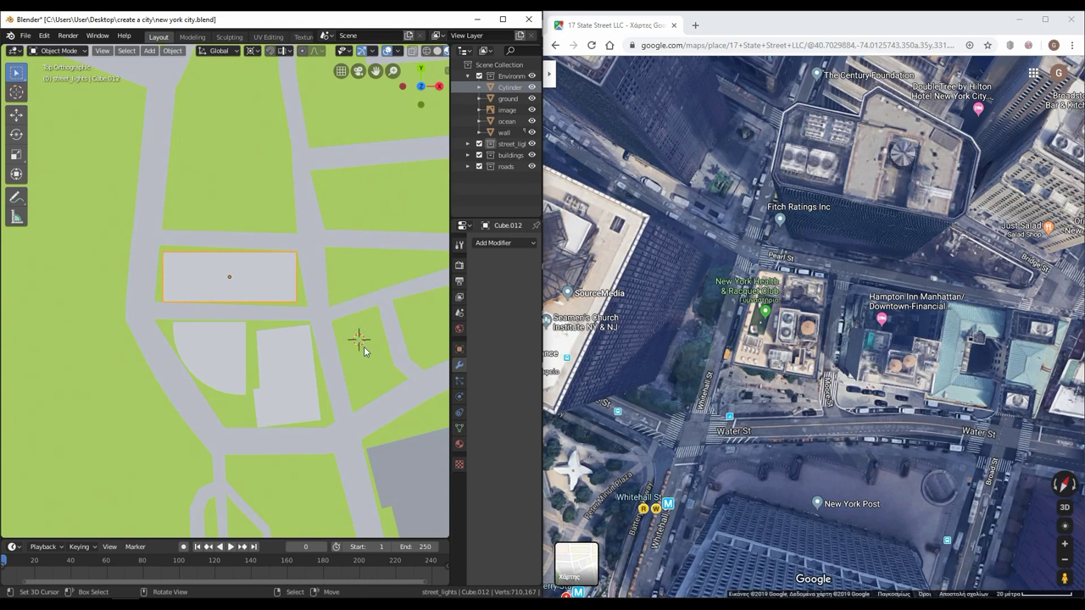
key(shift+a)
click(364, 345)
key(s)
click(295, 280)
scroll(353, 389, up, 3)
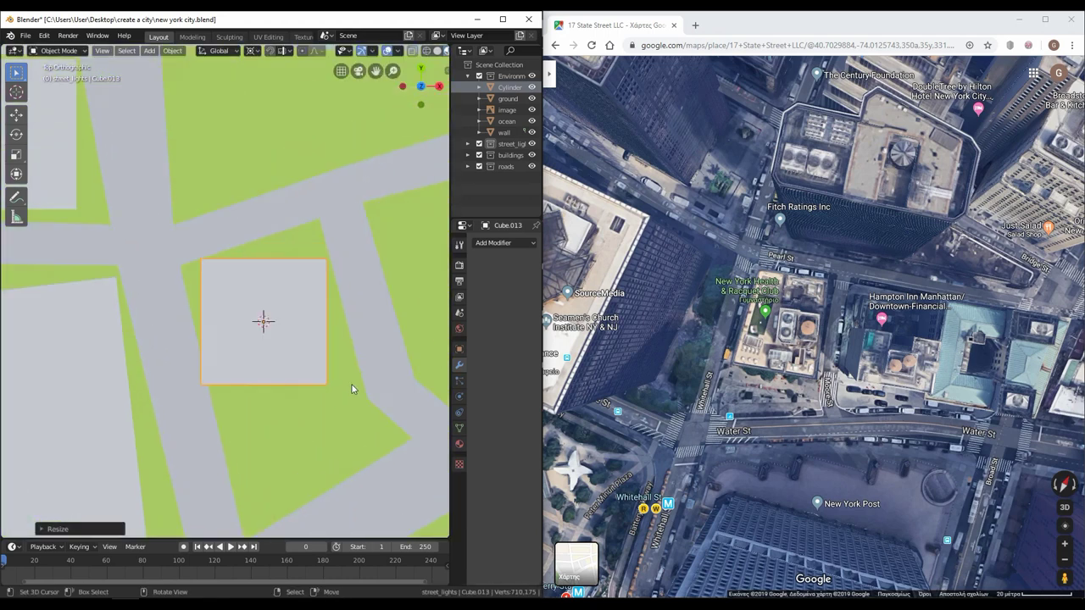
click(389, 350)
middle_drag(389, 350, 230, 308)
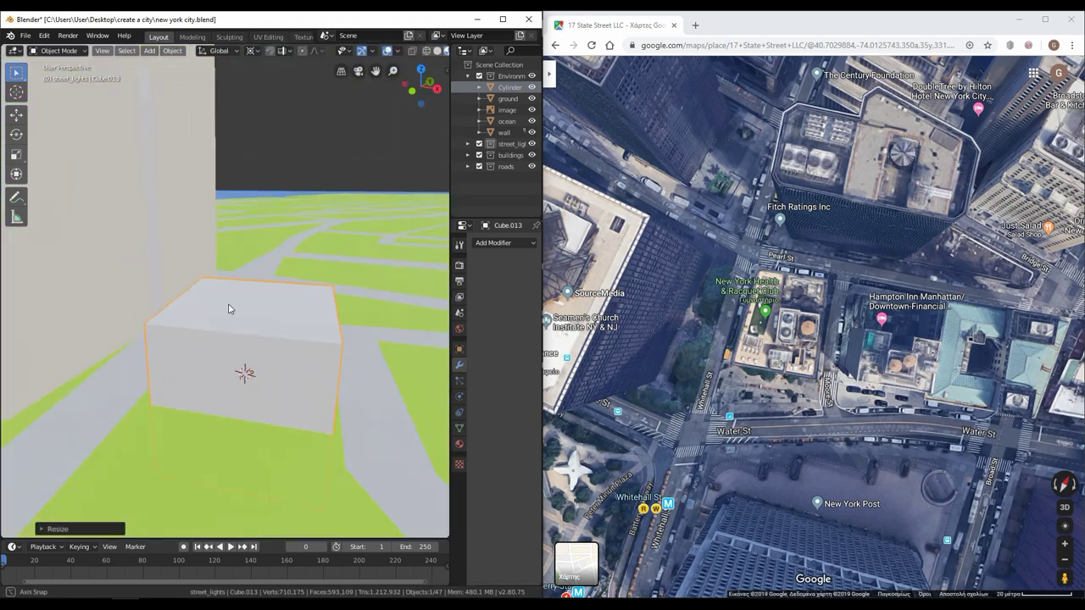
key(Tab)
click(305, 408)
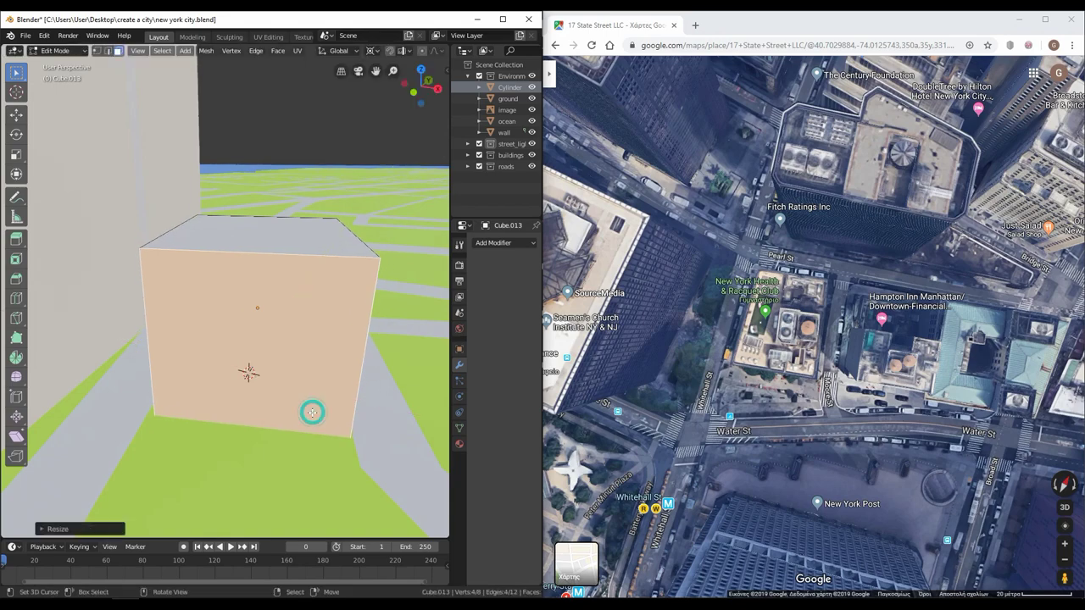
middle_drag(312, 413, 214, 259)
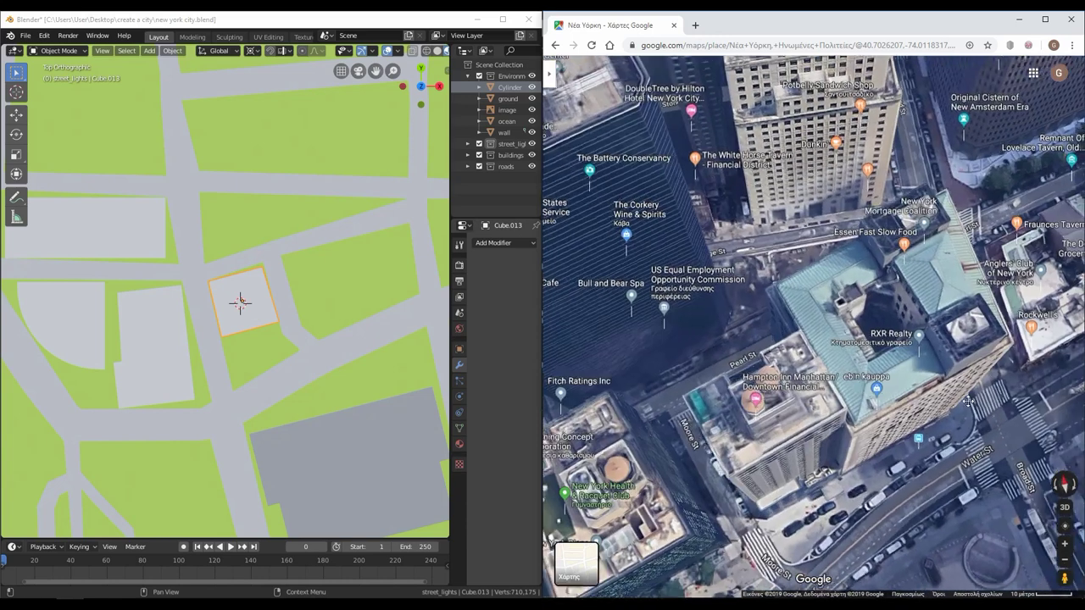
click(352, 263)
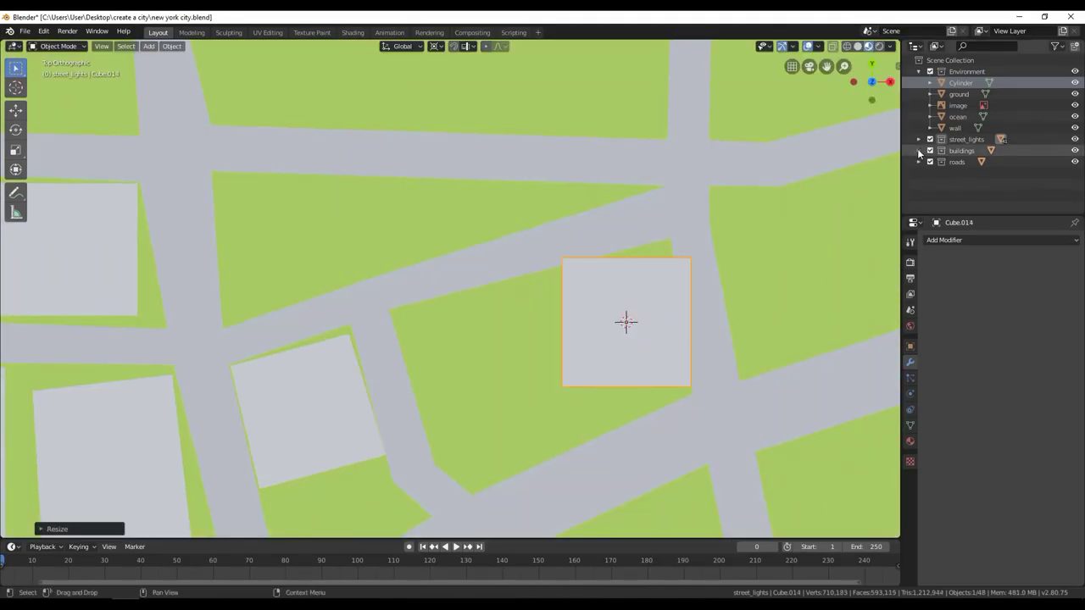
Pick another building block, hide the buildings collection and expand street_lights in the outliner
scroll(678, 343, down, 5)
click(632, 399)
scroll(706, 438, down, 2)
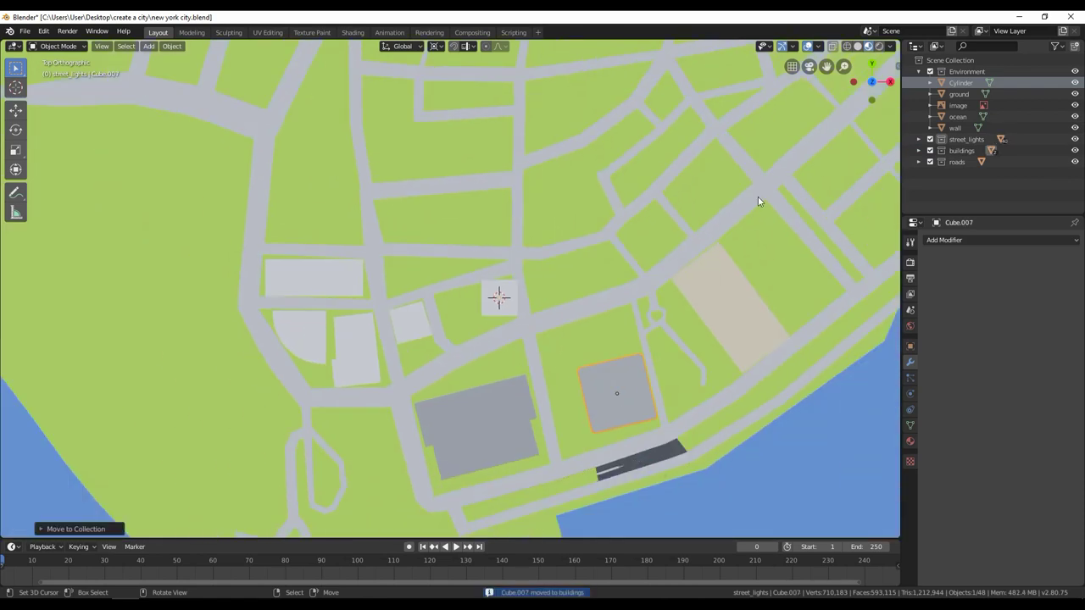
click(1074, 151)
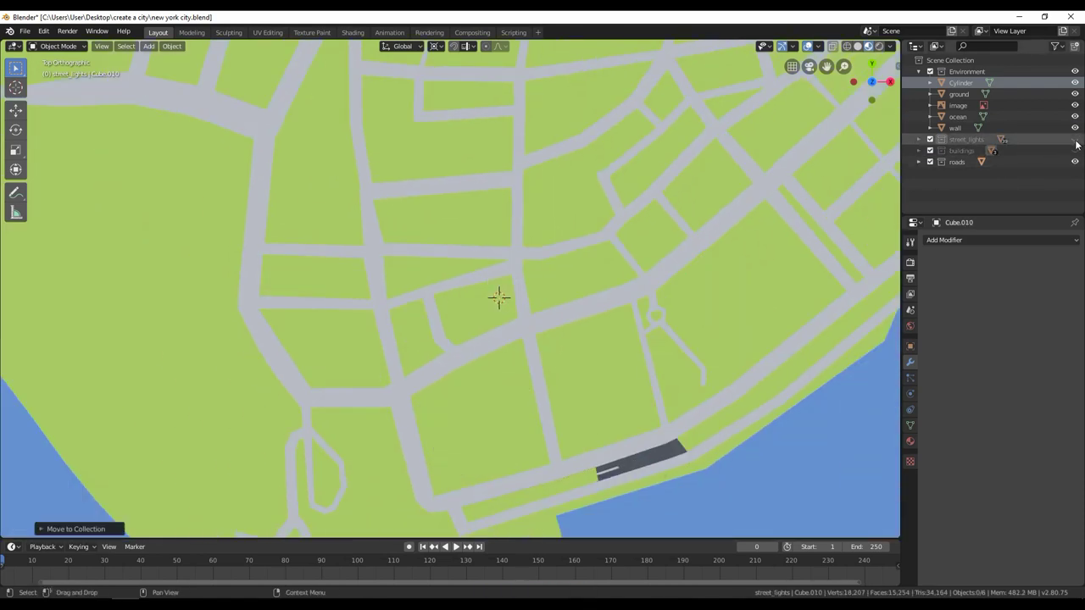
click(918, 139)
Frame Cube.014, enter its Edit Mode, and snap Blender left of Chrome in top view
scroll(936, 201, up, 10)
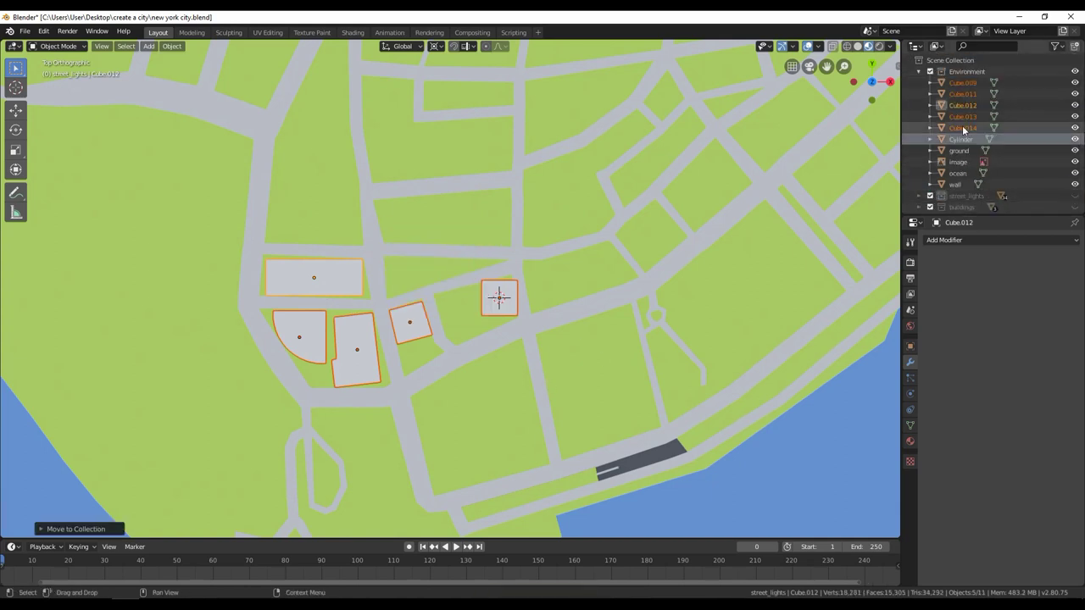
key(KP_Decimal)
middle_drag(612, 346, 649, 302)
key(Tab)
key(Tab)
middle_drag(712, 387, 561, 368)
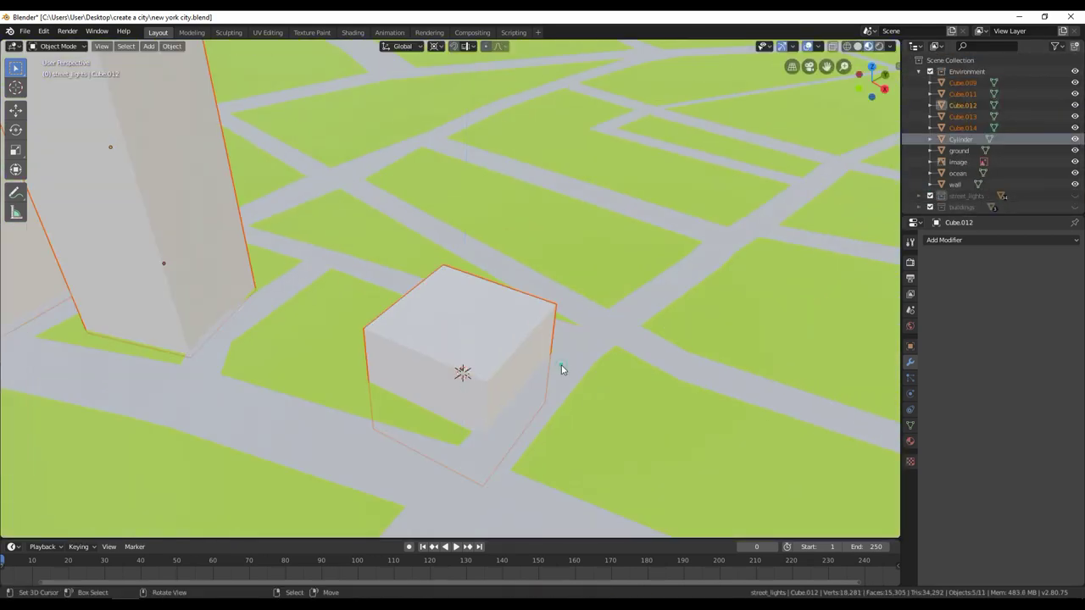
click(515, 334)
key(Tab)
key(super+Left)
key(KP_7)
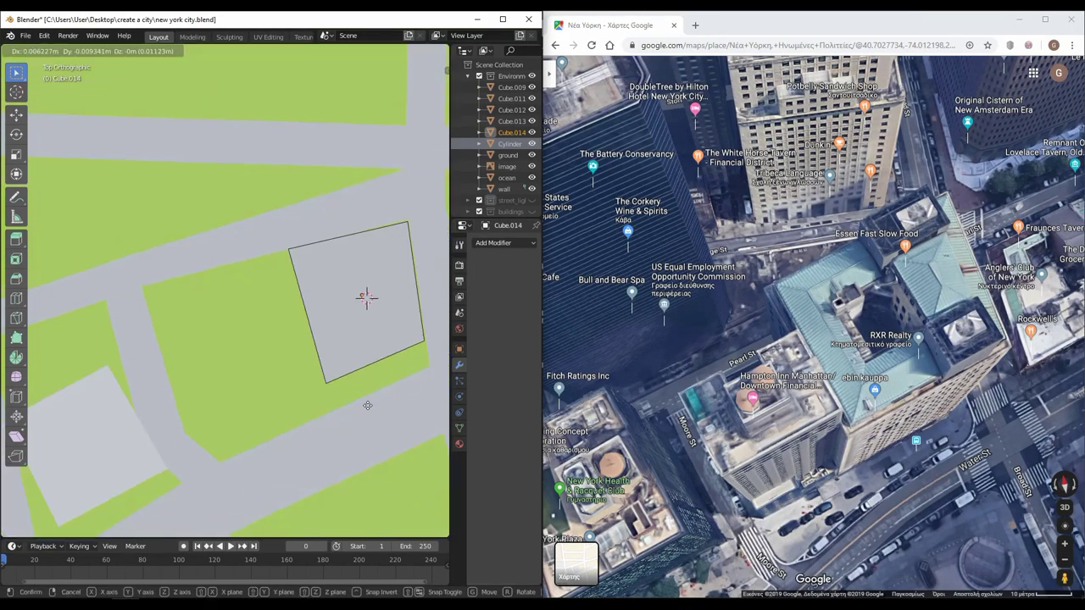
Finish the first box's skewed footprint by moving its top face, then inspect it in perspective
scroll(331, 387, down, 1)
key(3)
click(322, 300)
click(296, 314)
key(Tab)
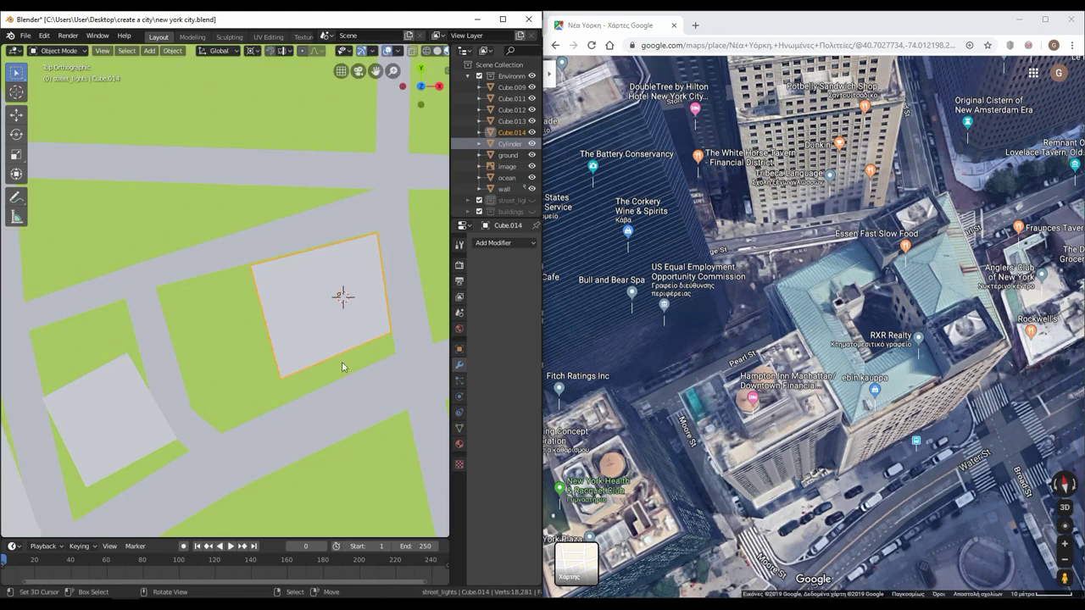
scroll(341, 361, up, 2)
middle_drag(341, 361, 297, 407)
ctrl+drag(898, 416, 781, 263)
middle_drag(221, 322, 216, 261)
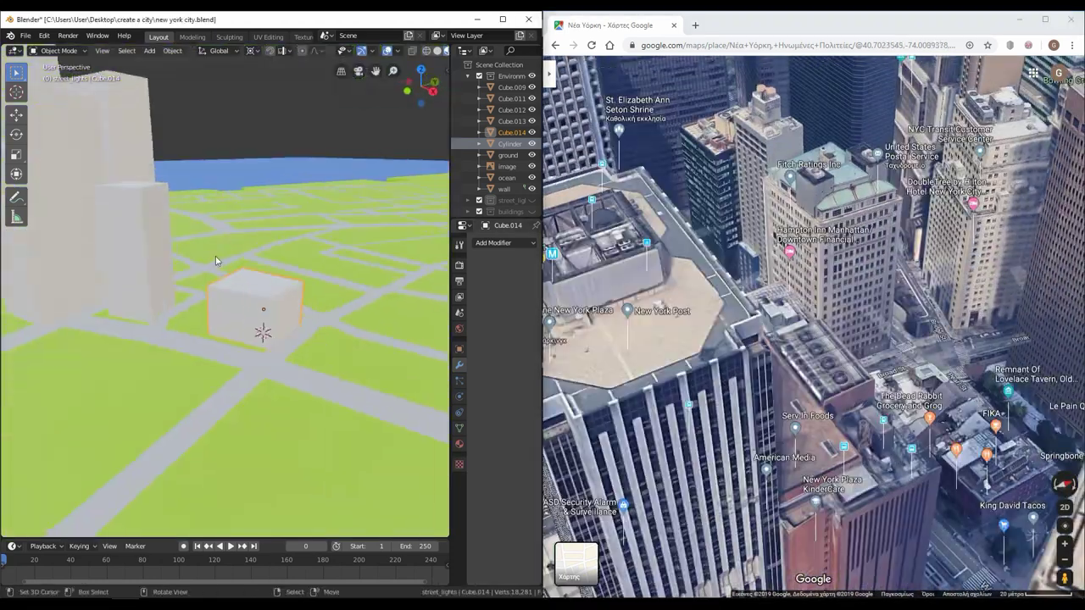
middle_drag(265, 204, 223, 339)
Add Cube.015 on the neighbouring block, scaled, turned to the street and moved onto the lot
key(Tab)
key(KP_7)
click(219, 331)
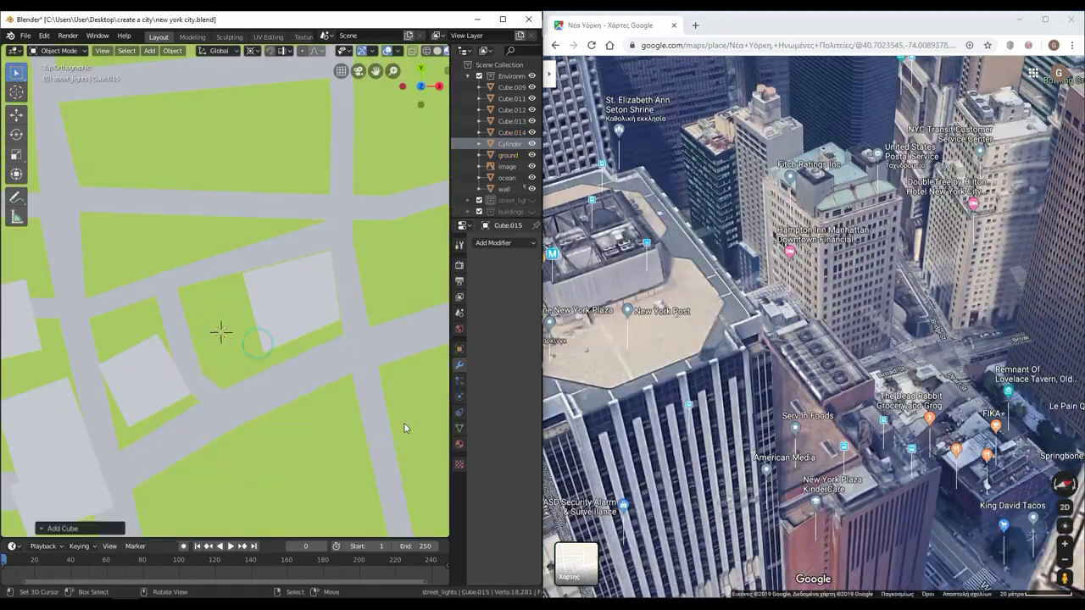
scroll(405, 428, down, 3)
scroll(339, 382, up, 1)
click(479, 200)
scroll(339, 382, up, 2)
key(s)
click(345, 382)
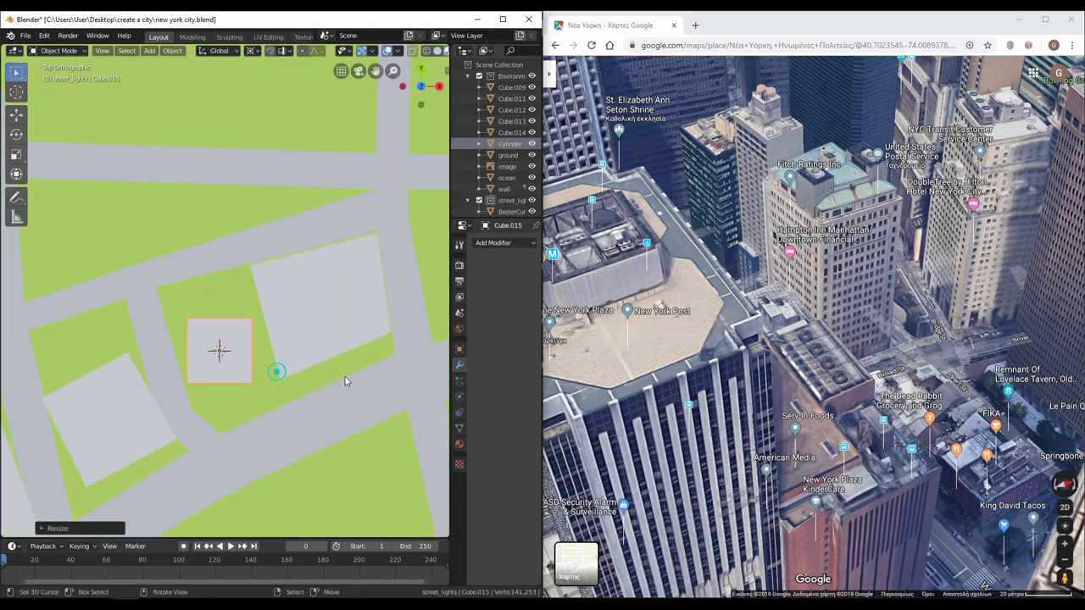
scroll(265, 394, up, 2)
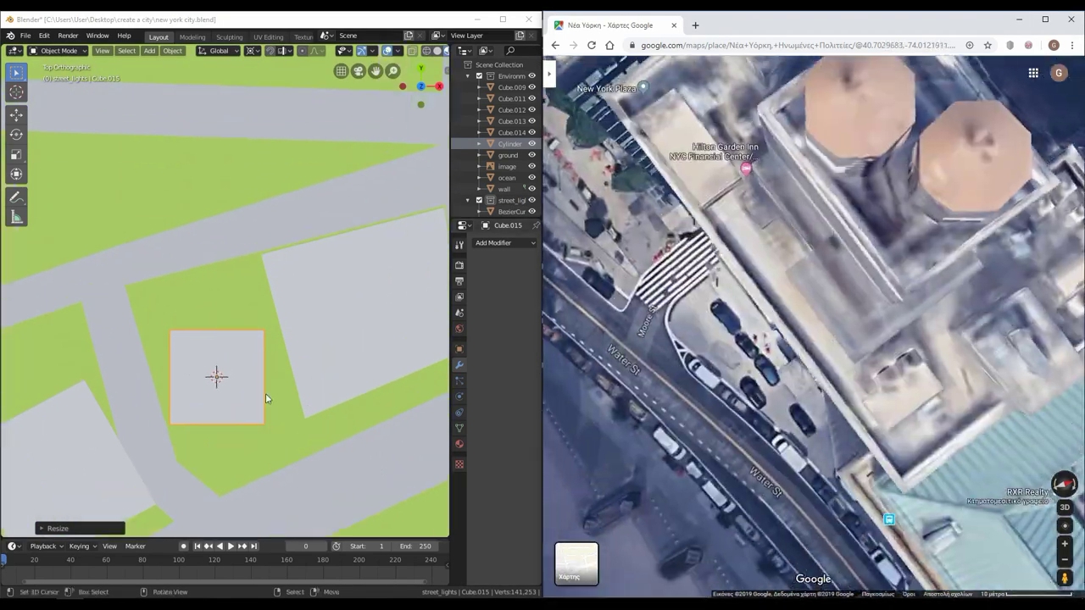
click(301, 397)
click(302, 409)
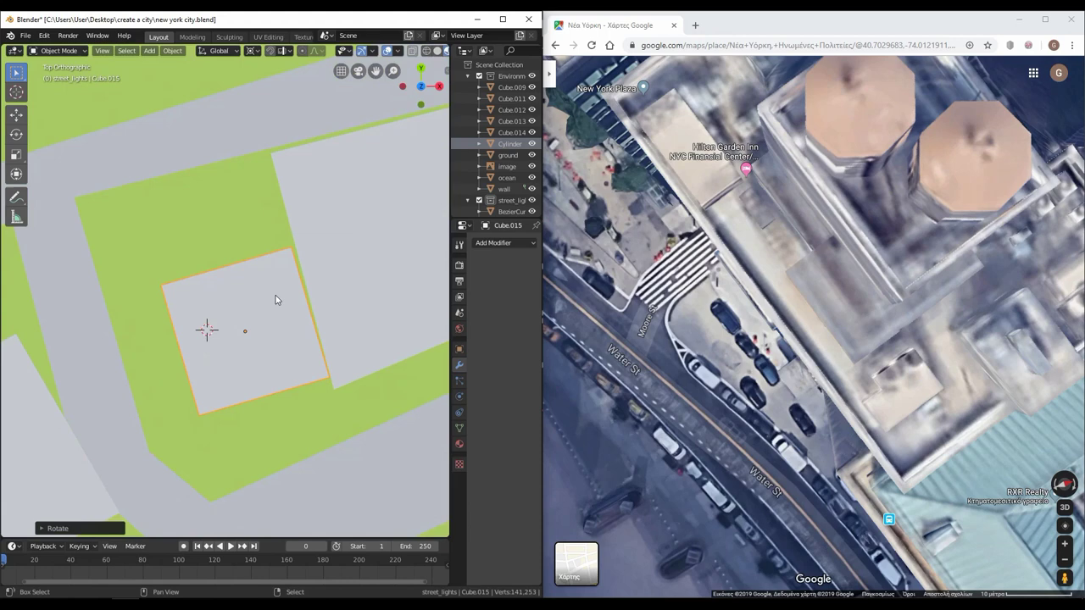
scroll(279, 296, up, 3)
scroll(280, 296, down, 3)
Stretch Cube.015's footprint edges in Edit Mode into a wider rectangle
mouse_move(280, 296)
middle_down()
mouse_move(295, 255)
mouse_move(221, 339)
middle_up()
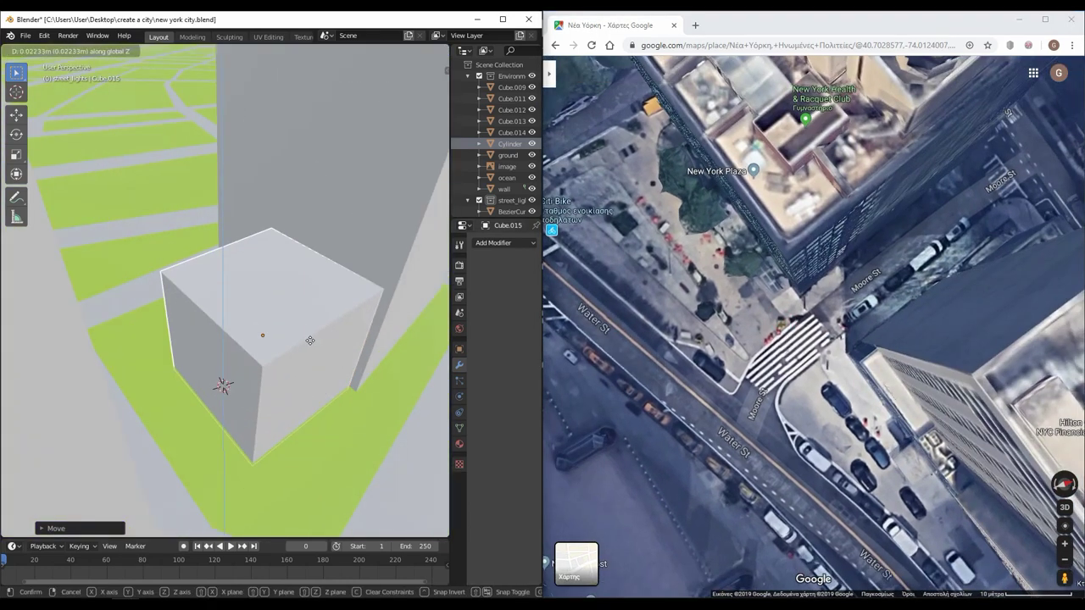
key(KP_7)
key(Tab)
key(g)
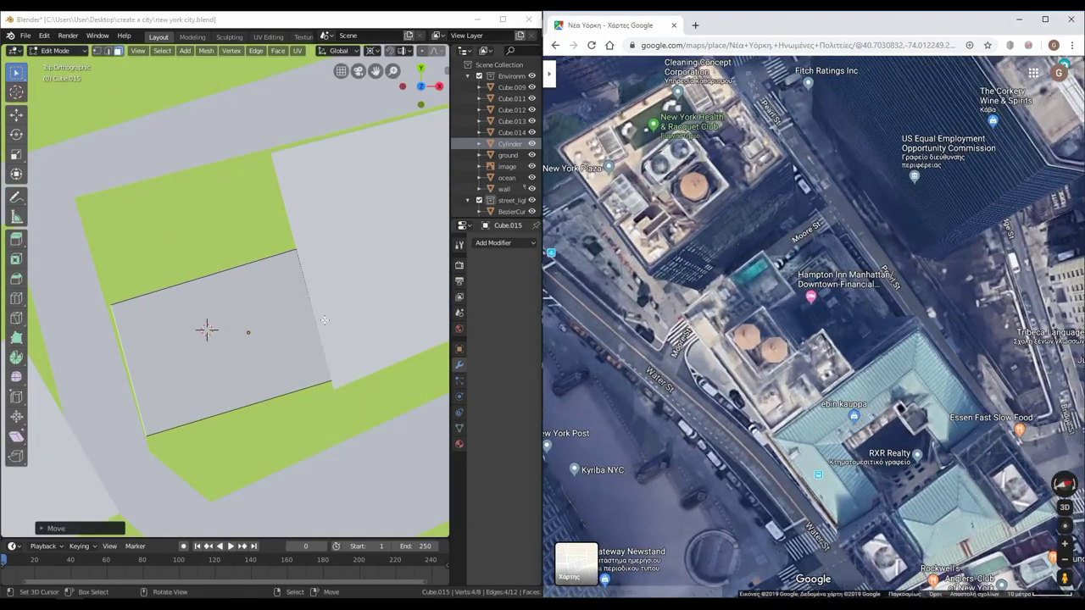
shift+right_click(193, 286)
scroll(177, 286, up, 2)
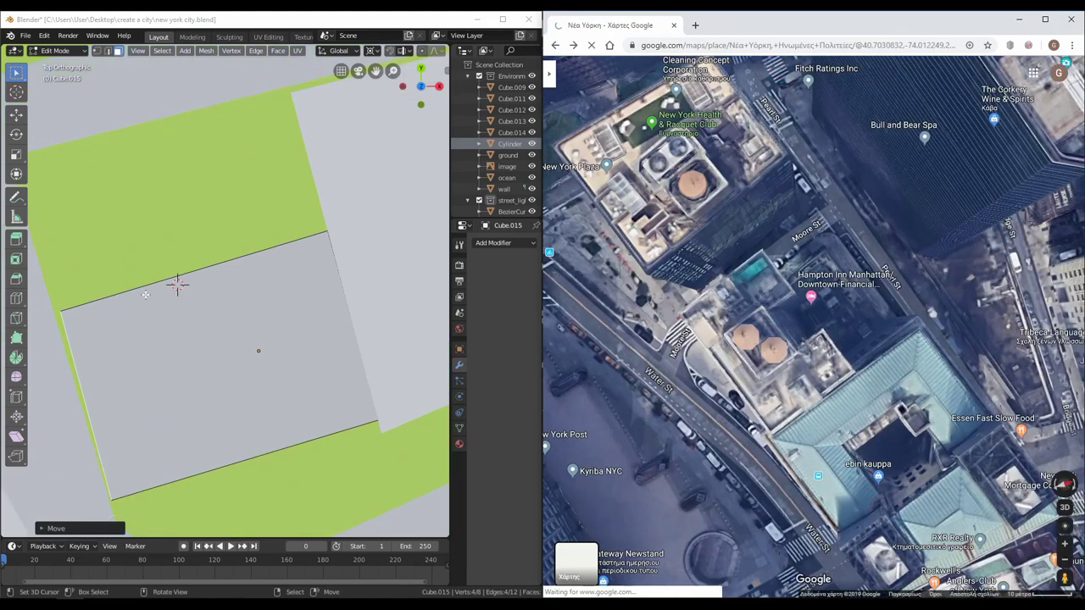
Loop-cut Cube.015's roof into a grid and raise the centre face into a tall tower
key(ctrl+r)
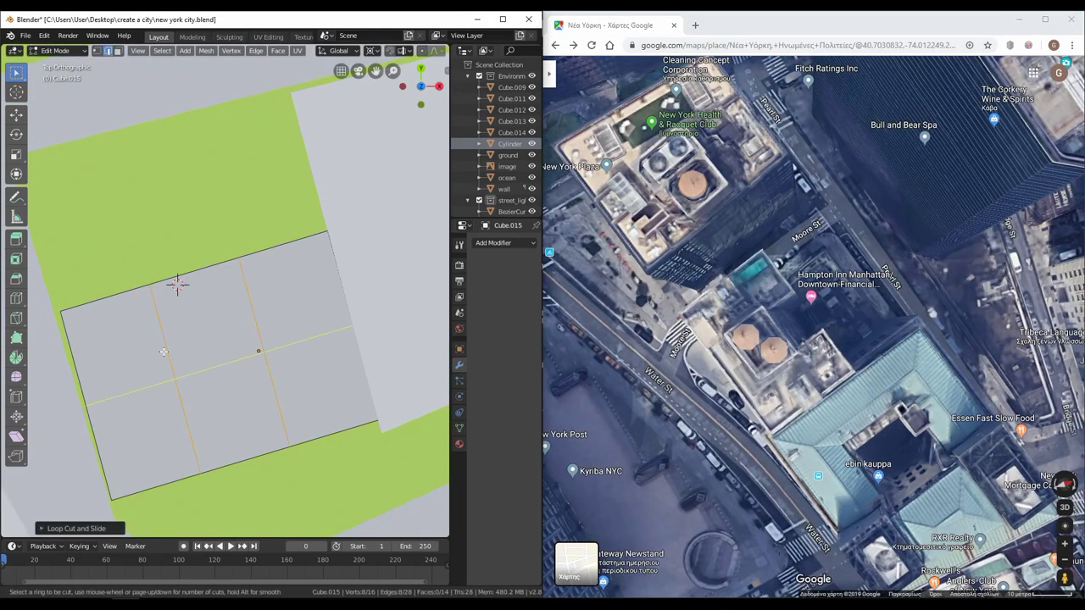
middle_drag(238, 370, 225, 279)
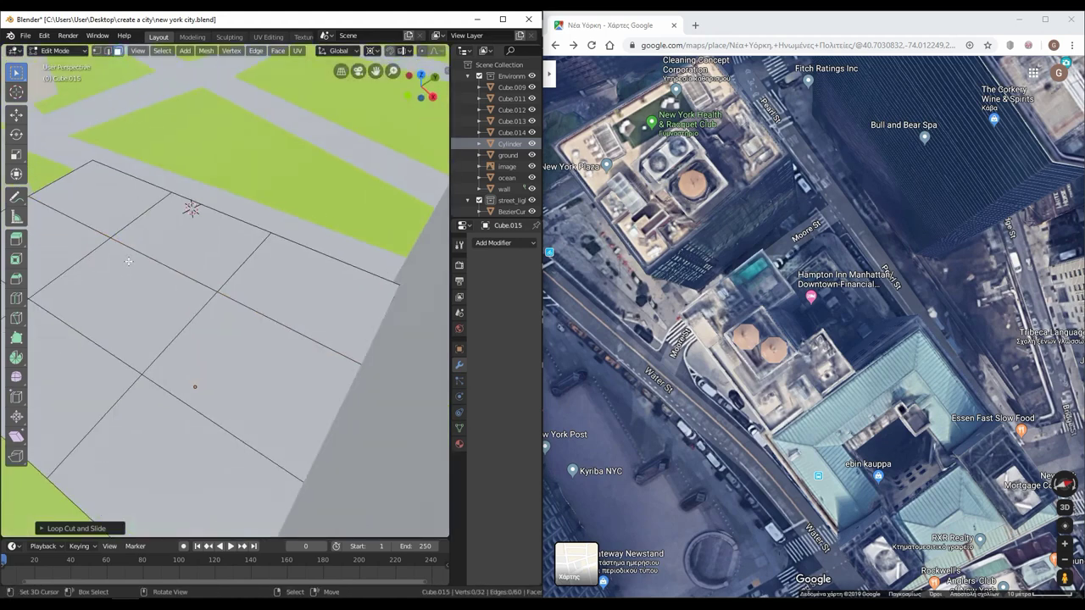
key(3)
click(232, 274)
right_click(234, 248)
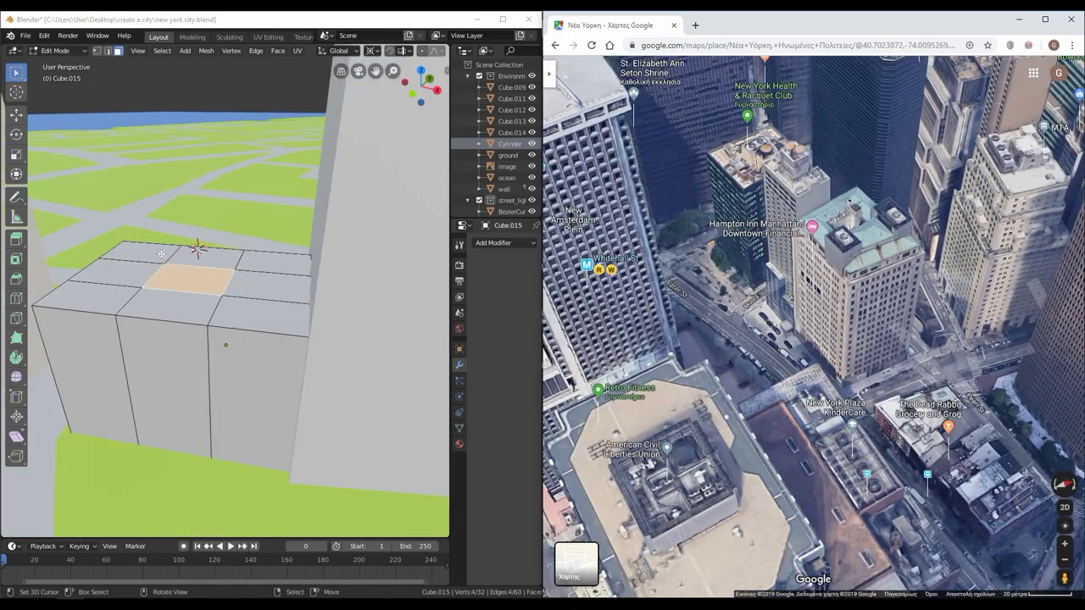
scroll(245, 317, down, 2)
key(g)
click(201, 167)
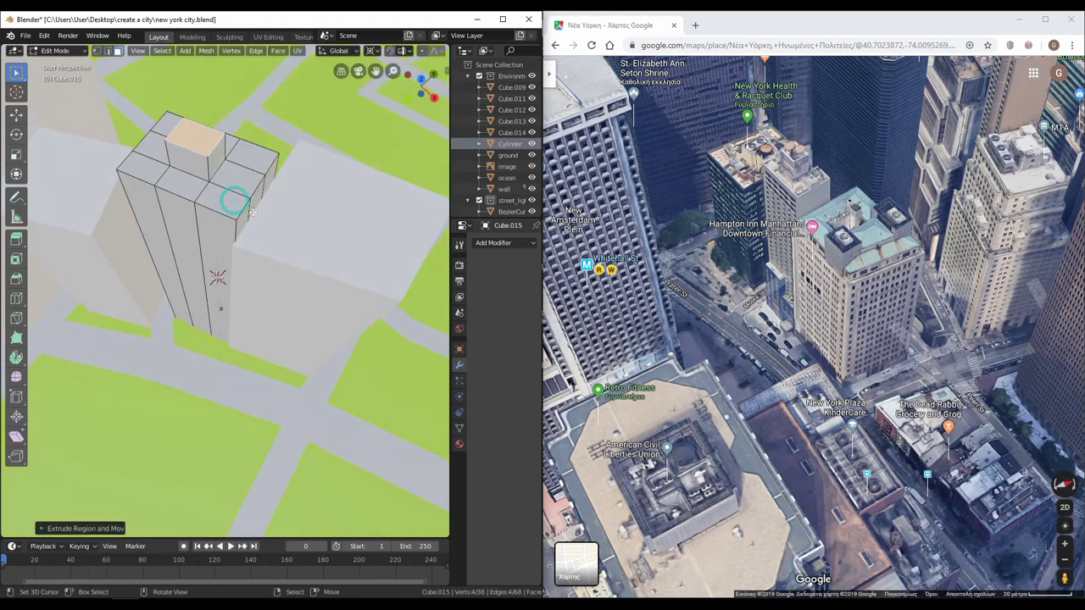
middle_drag(252, 211, 255, 254)
Compare the tower with the aerial map, return to Object Mode and save the file
click(674, 447)
scroll(675, 446, up, 3)
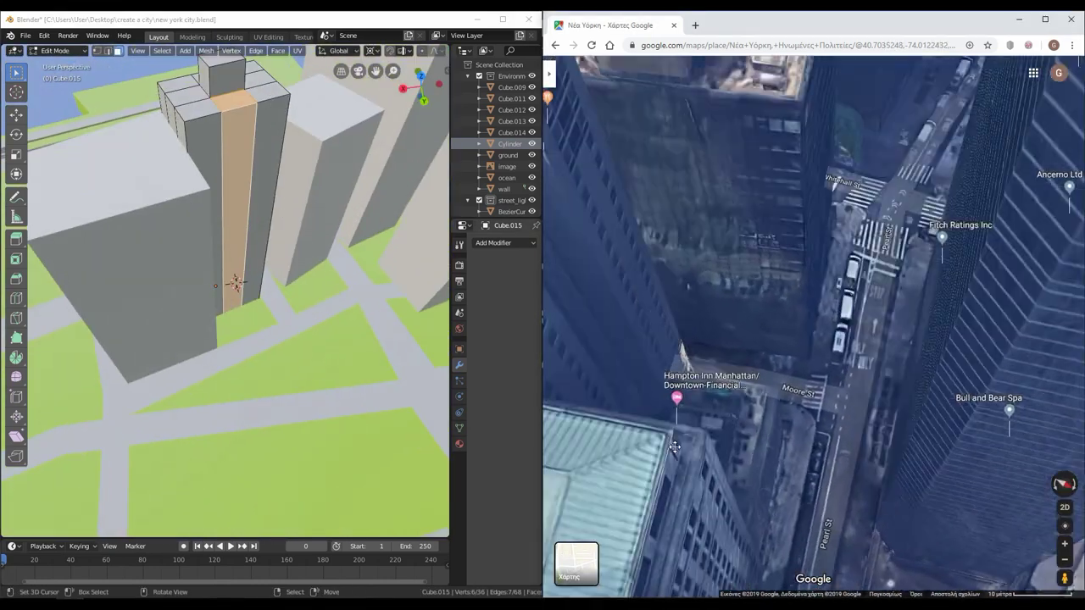
scroll(484, 359, down, 3)
middle_drag(484, 359, 465, 429)
scroll(455, 381, up, 1)
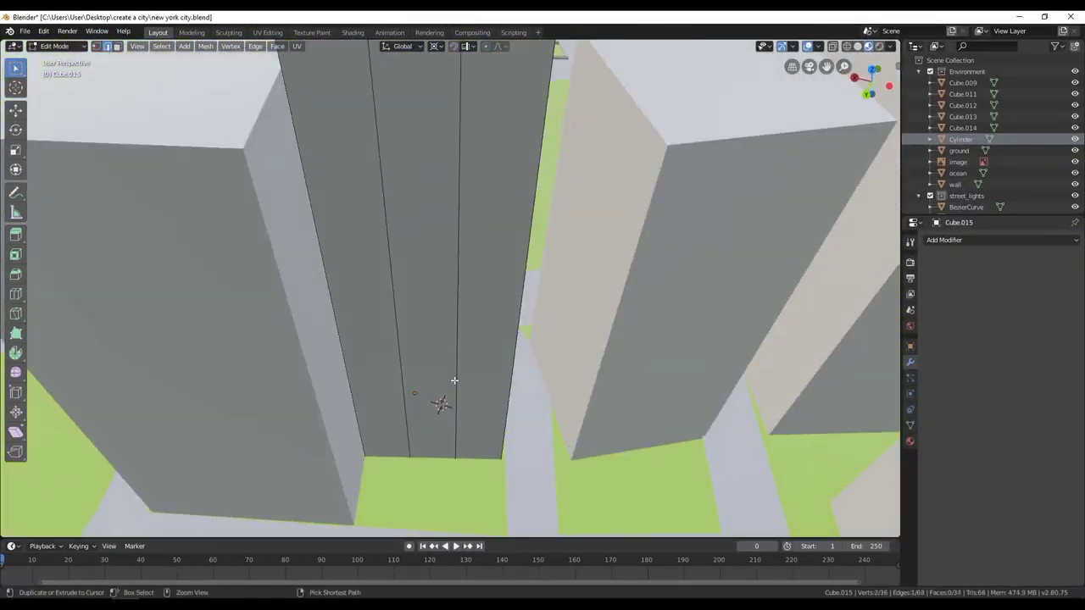
middle_drag(379, 377, 441, 339)
key(Tab)
scroll(455, 283, down, 5)
key(ctrl+s)
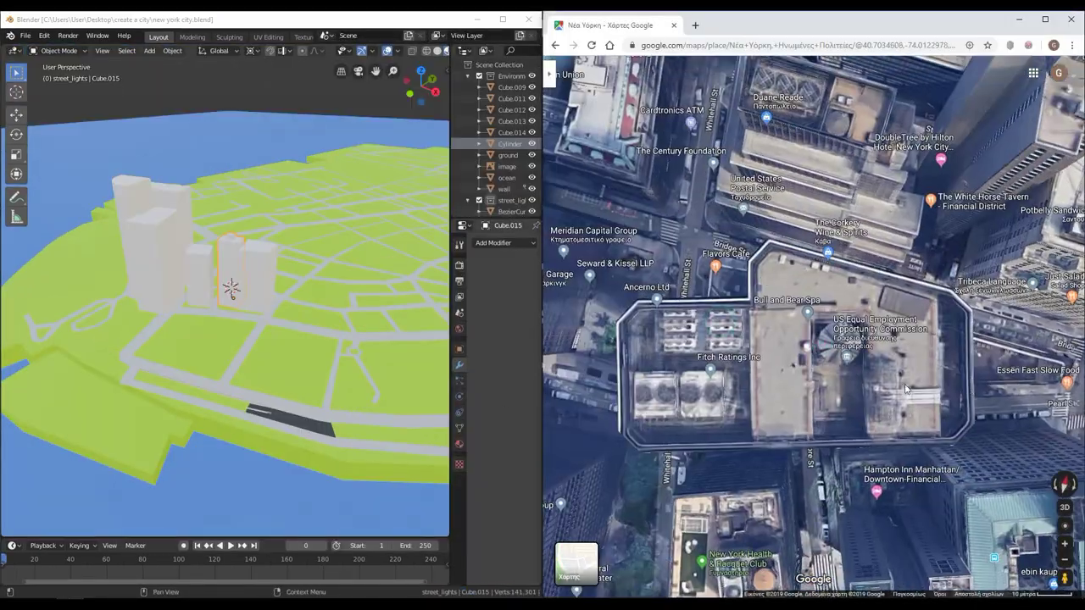
Add Cube.016, scale and rotate it to the street, and enter Edit Mode in top view
click(422, 71)
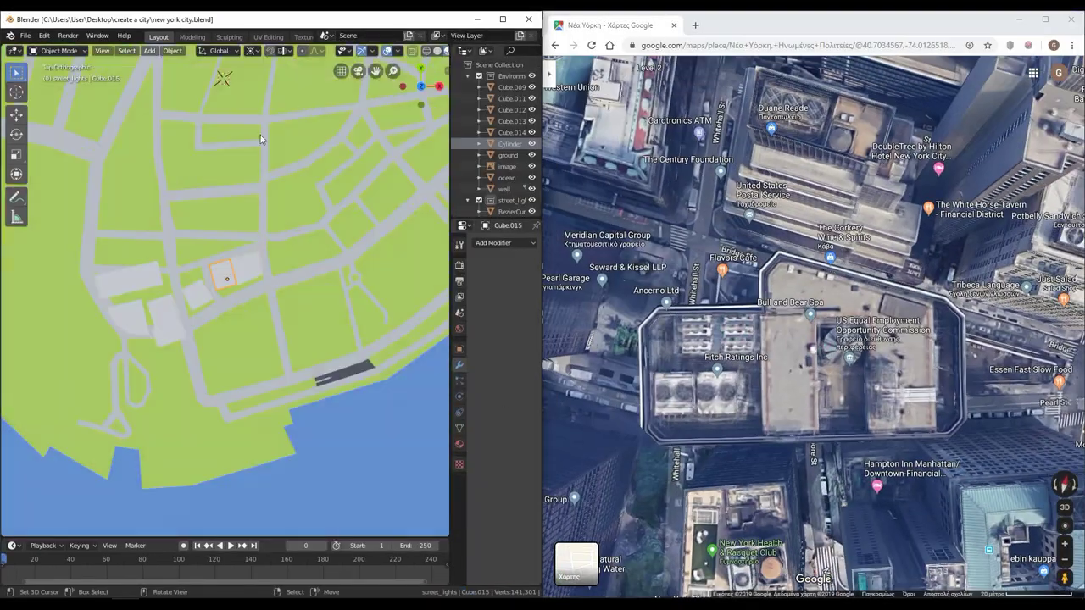
scroll(188, 248, up, 5)
key(shift+a)
key(s)
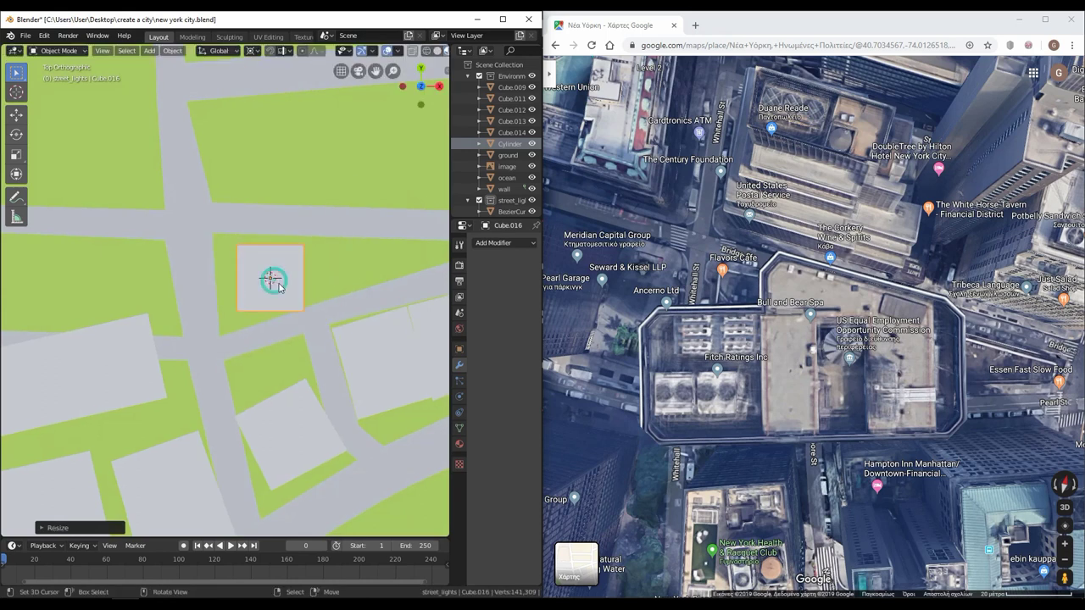
key(r)
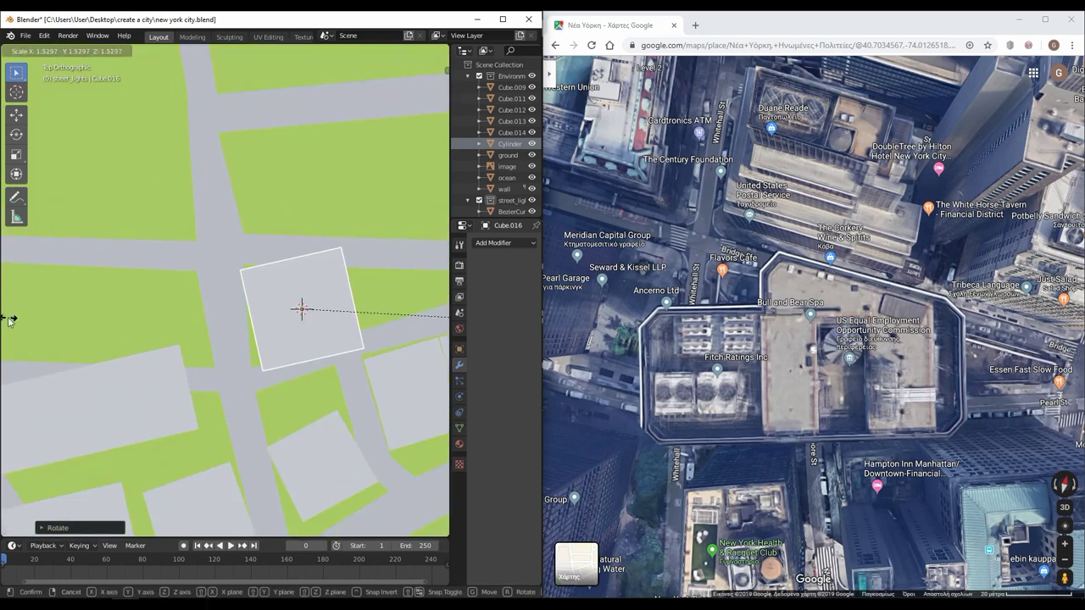
click(361, 362)
shift+middle_drag(361, 362, 296, 351)
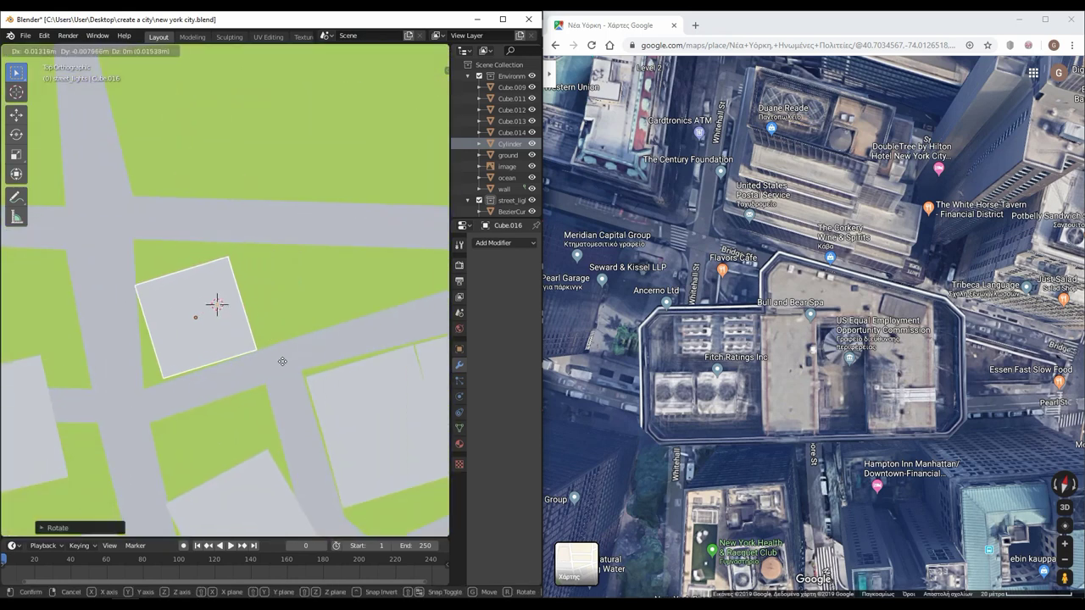
key(Tab)
middle_drag(195, 367, 218, 431)
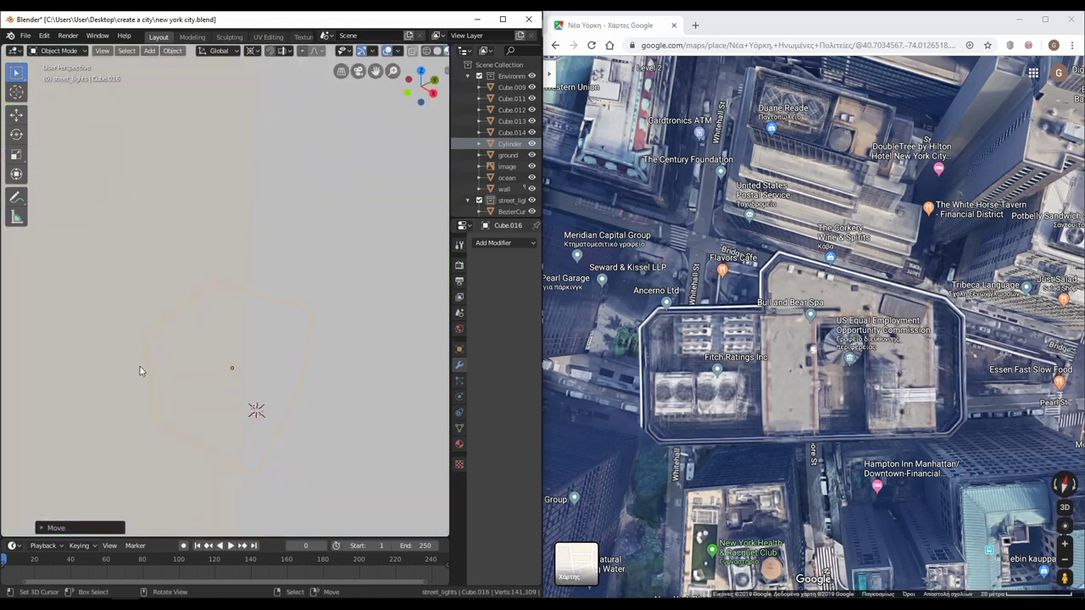
key(KP_7)
Move Cube.016's footprint geometry and bevel one corner to match the map's skewed lot
key(g)
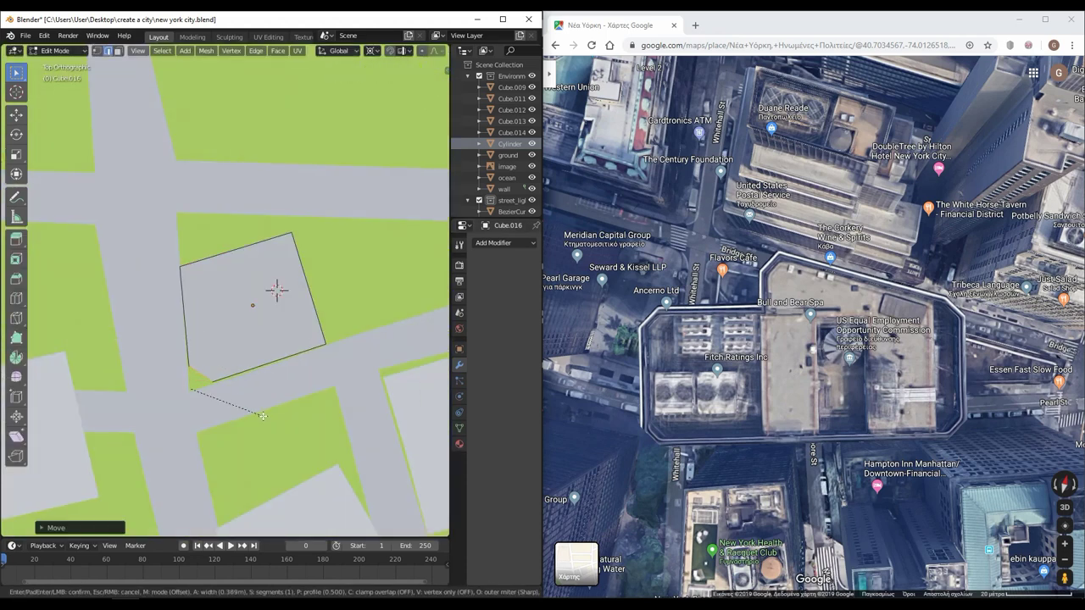
right_click(248, 416)
middle_drag(249, 416, 245, 324)
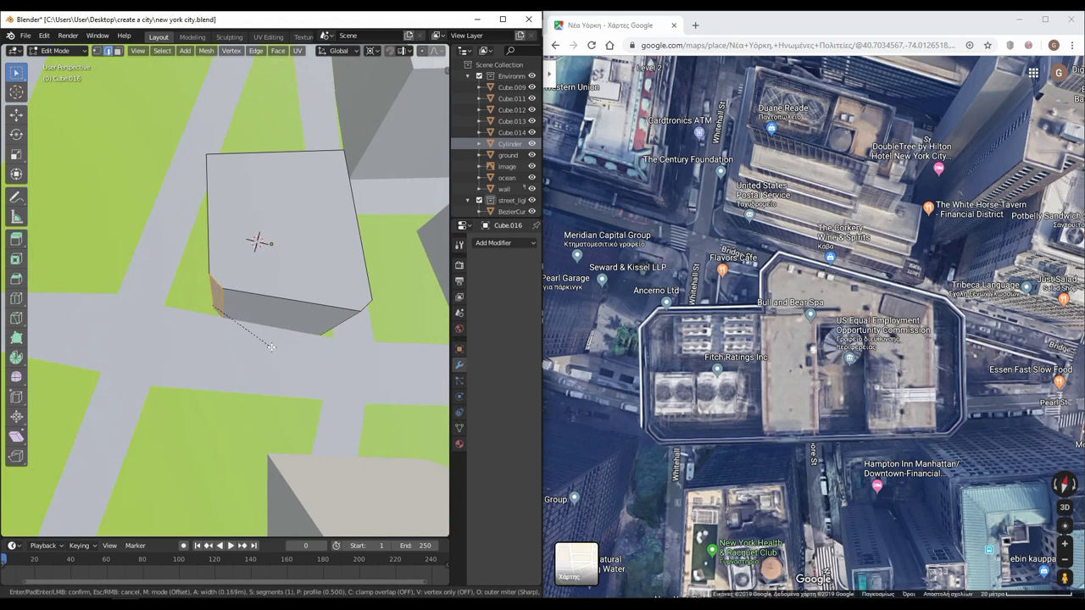
click(272, 347)
key(KP_7)
scroll(240, 341, down, 3)
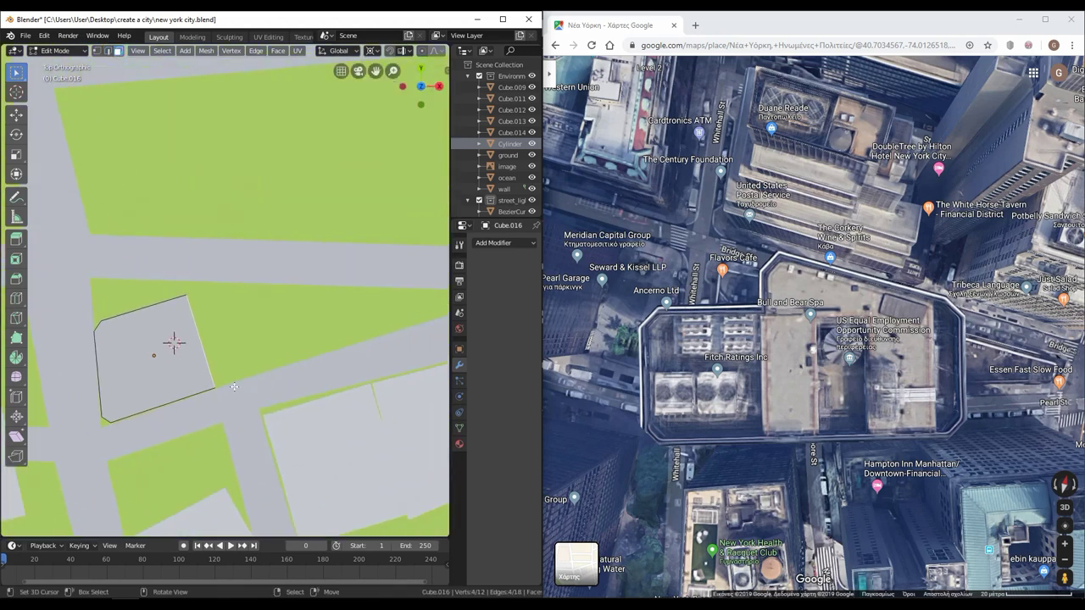
scroll(333, 362, up, 2)
scroll(240, 329, up, 2)
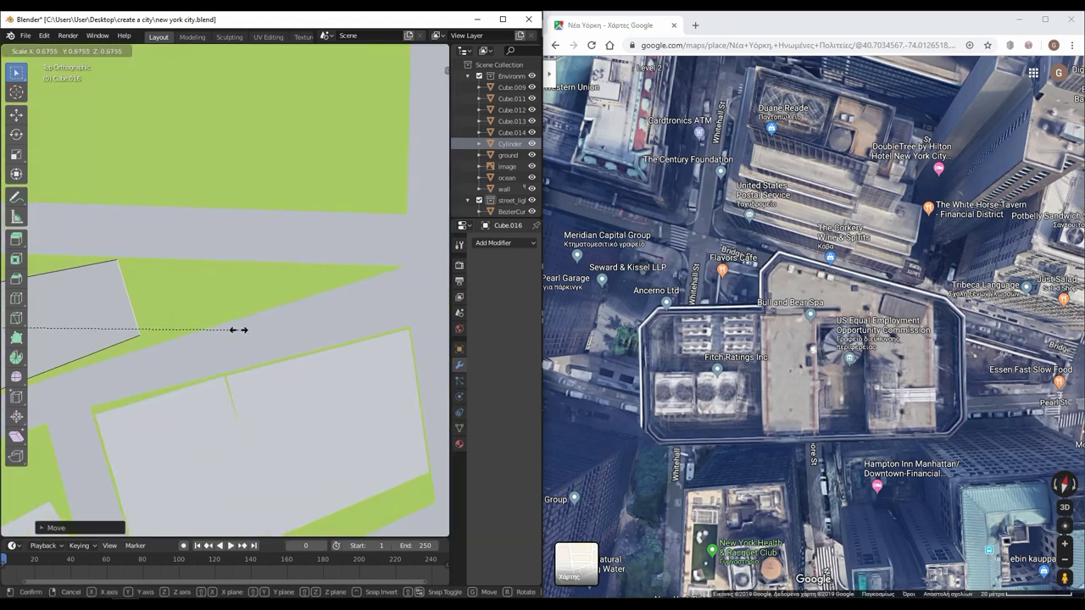
click(301, 345)
scroll(302, 345, down, 2)
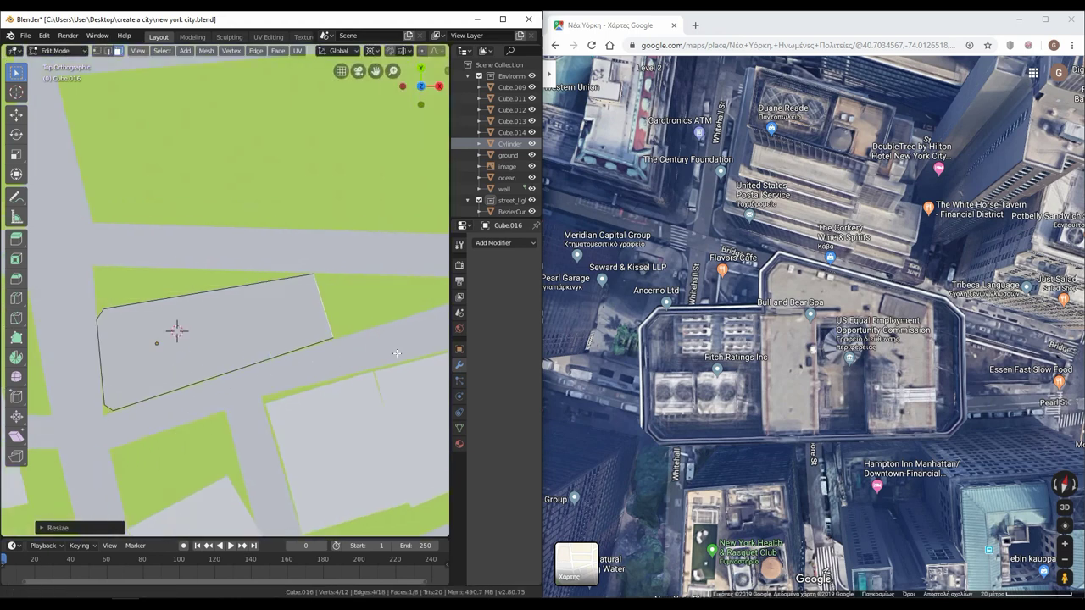
scroll(254, 356, up, 2)
middle_drag(255, 356, 258, 424)
Position the box on its lot and inspect the chamfered corner from several angles
key(KP_7)
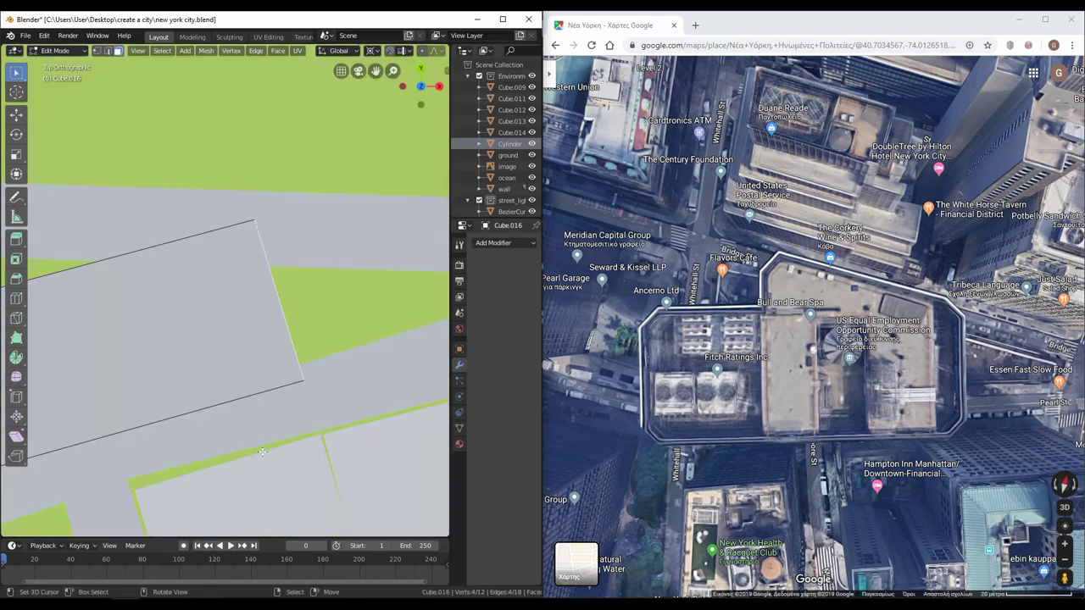
click(356, 372)
scroll(357, 372, down, 2)
scroll(339, 377, up, 1)
key(s)
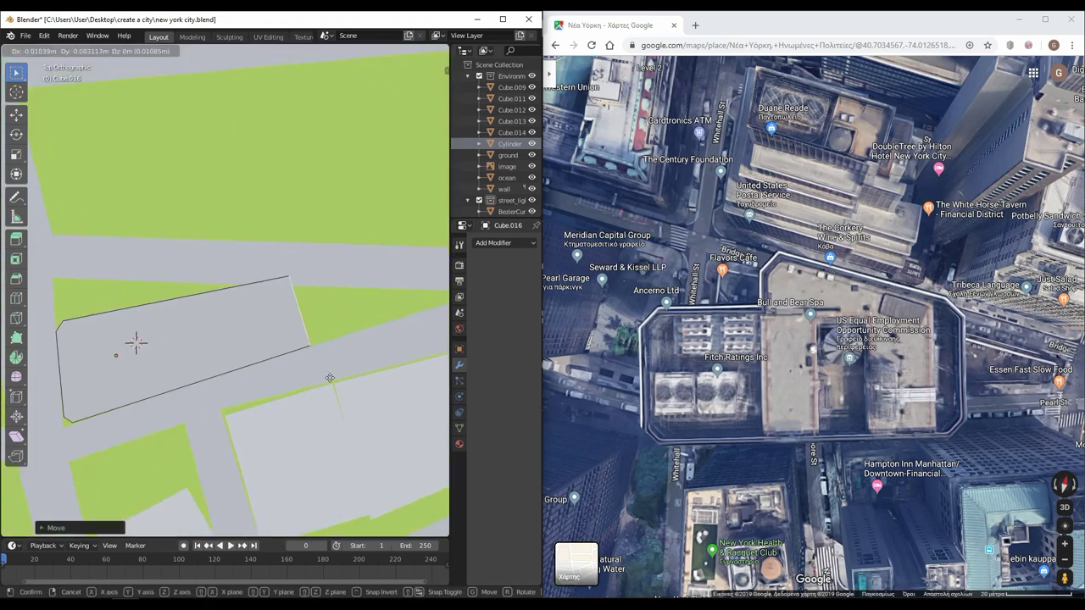
scroll(356, 381, up, 1)
right_click(348, 392)
scroll(349, 392, down, 2)
middle_drag(339, 390, 88, 376)
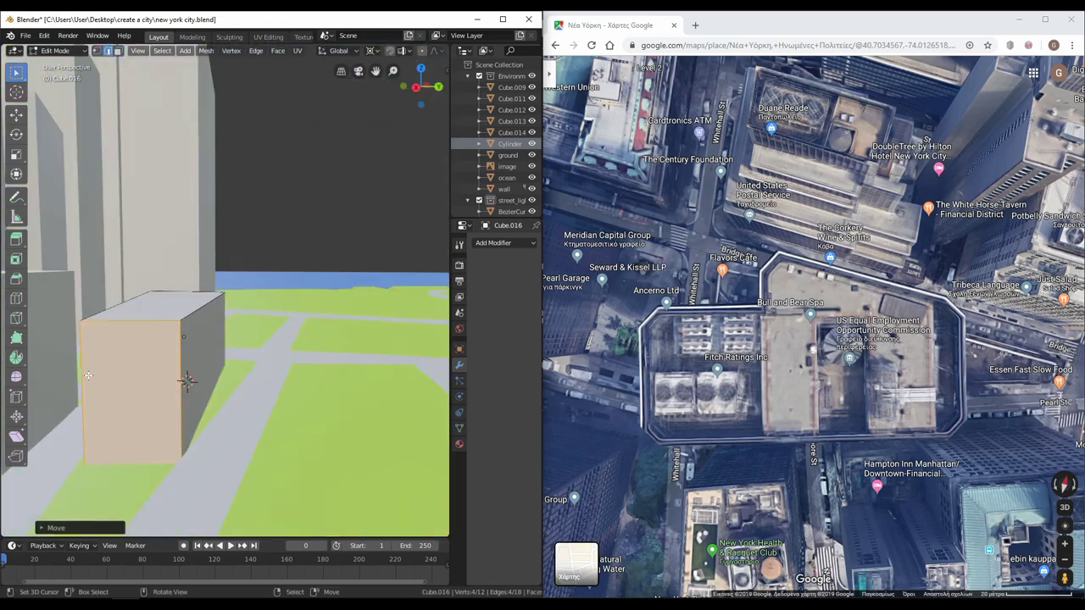
key(KP_7)
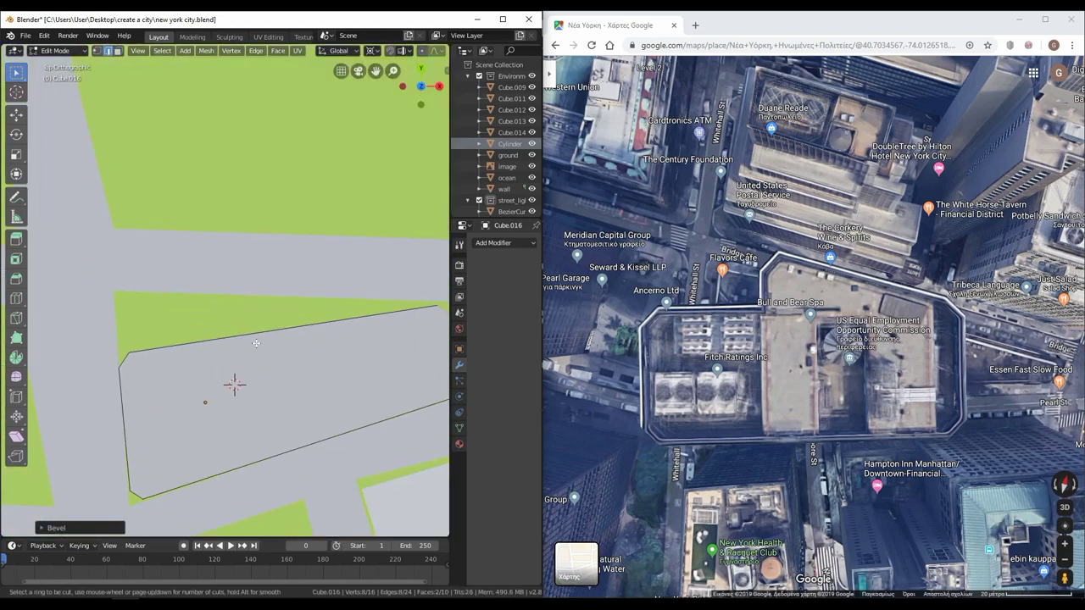
mouse_move(271, 366)
middle_down()
mouse_move(181, 476)
mouse_move(157, 460)
middle_up()
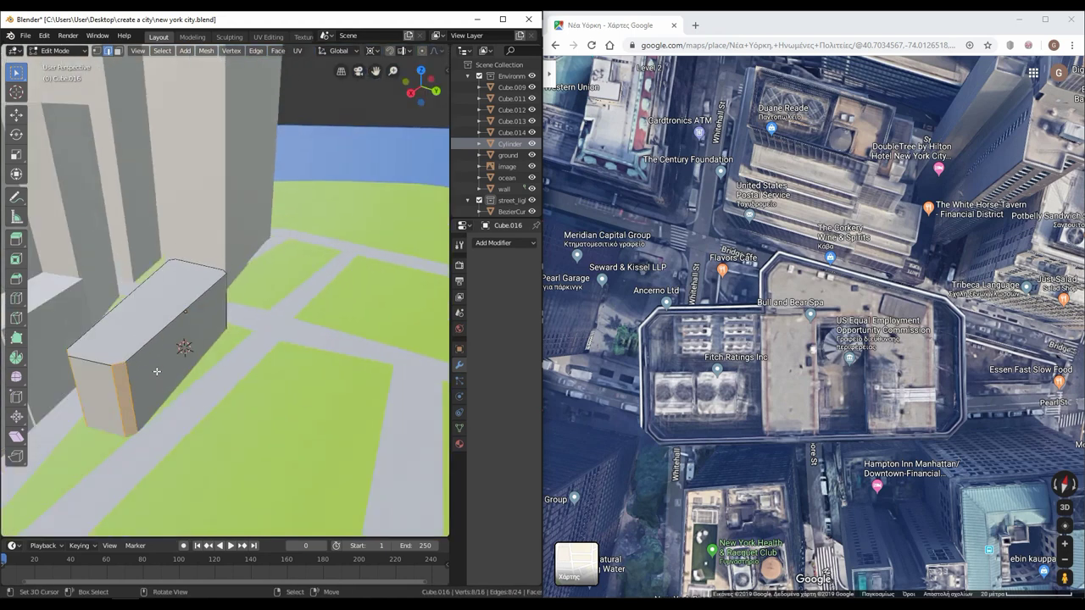
key(KP_7)
drag(909, 424, 873, 276)
scroll(225, 317, down, 2)
Raise another roof extrusion on Cube.015, orbiting around the tower to check its setbacks
middle_drag(225, 317, 274, 339)
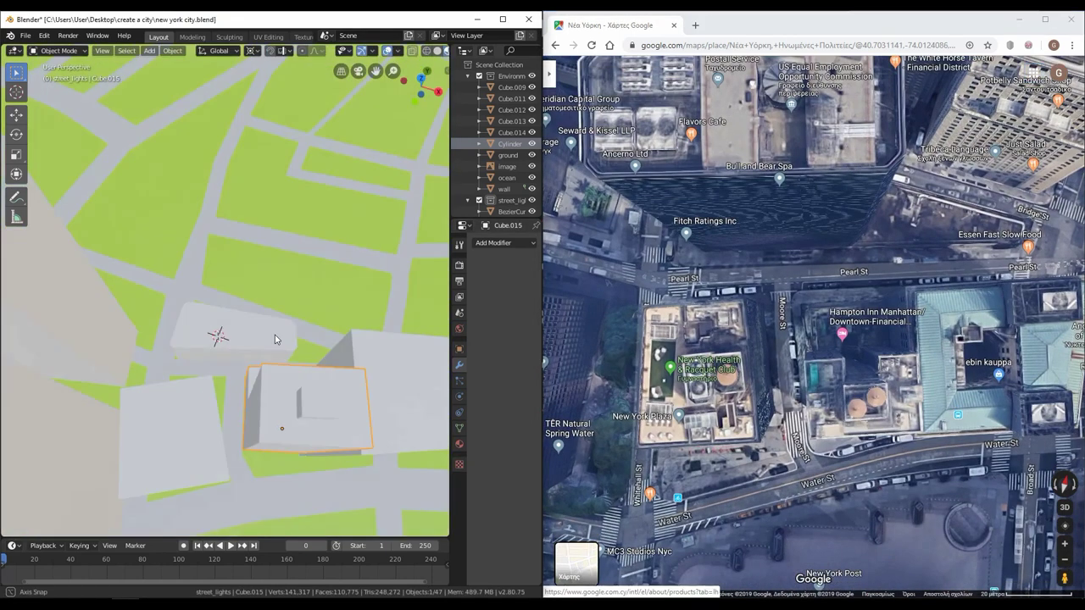
scroll(286, 350, up, 3)
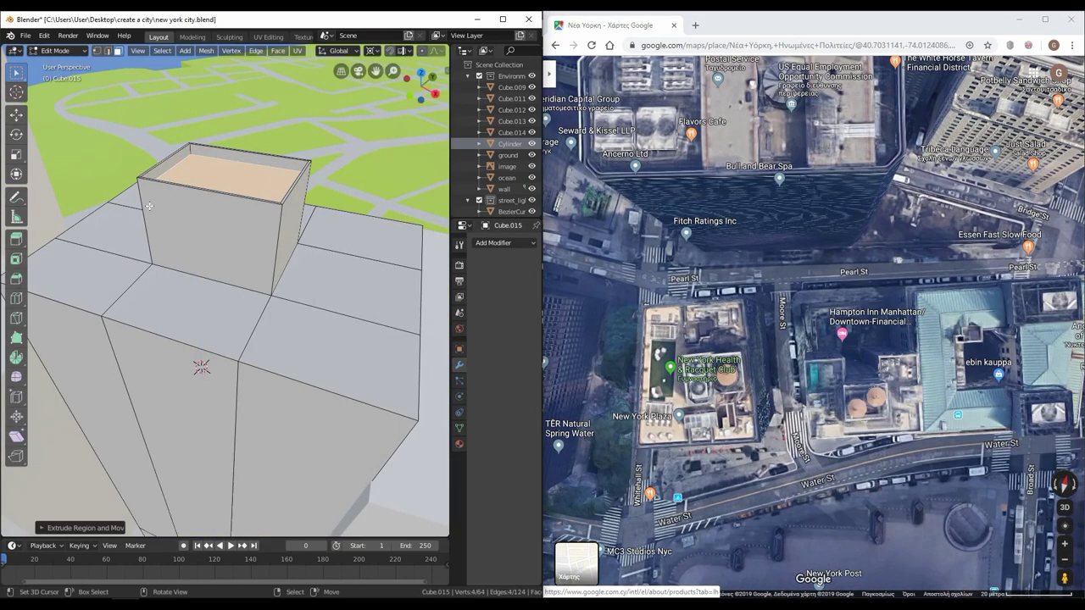
scroll(321, 265, down, 3)
middle_drag(320, 265, 153, 255)
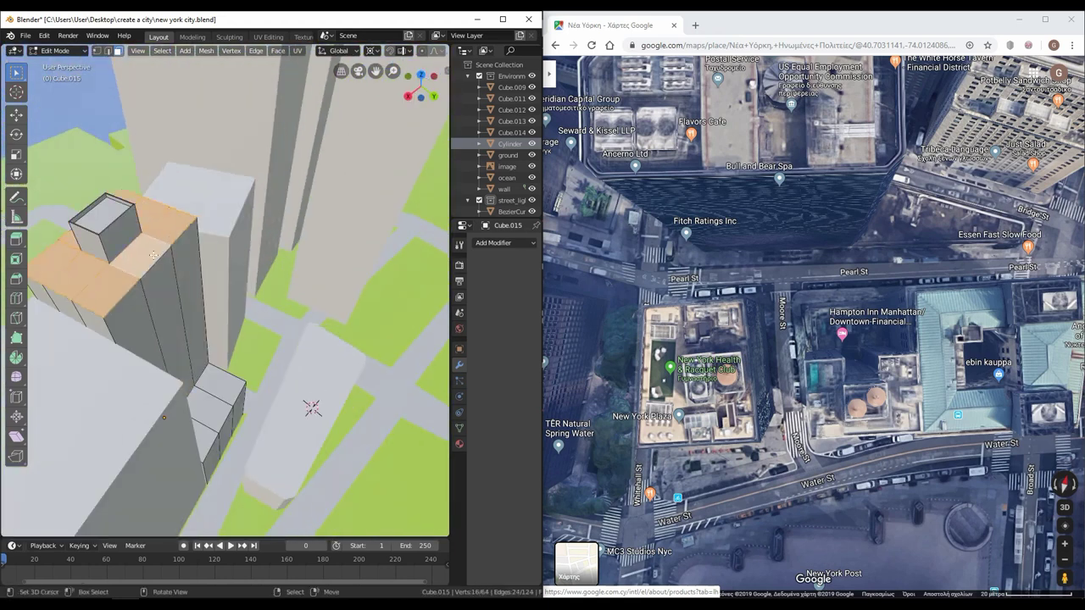
mouse_move(105, 61)
middle_down()
mouse_move(206, 413)
mouse_move(160, 397)
middle_up()
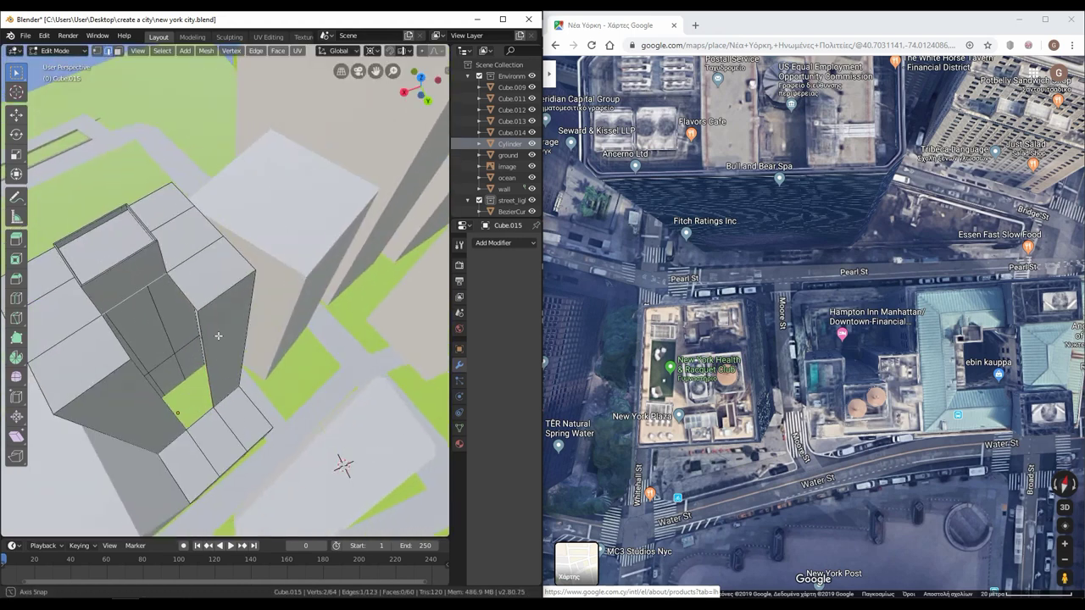
middle_drag(218, 336, 98, 307)
click(297, 437)
middle_drag(298, 438, 205, 438)
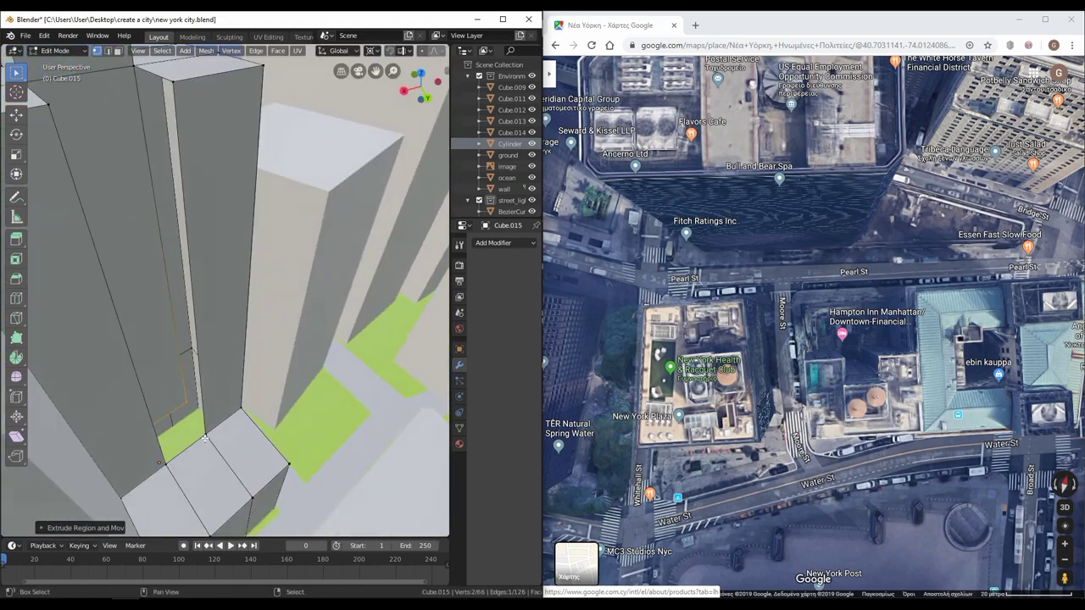
mouse_move(176, 414)
middle_down()
mouse_move(112, 359)
mouse_move(118, 60)
middle_up()
scroll(123, 369, down, 5)
scroll(135, 376, up, 5)
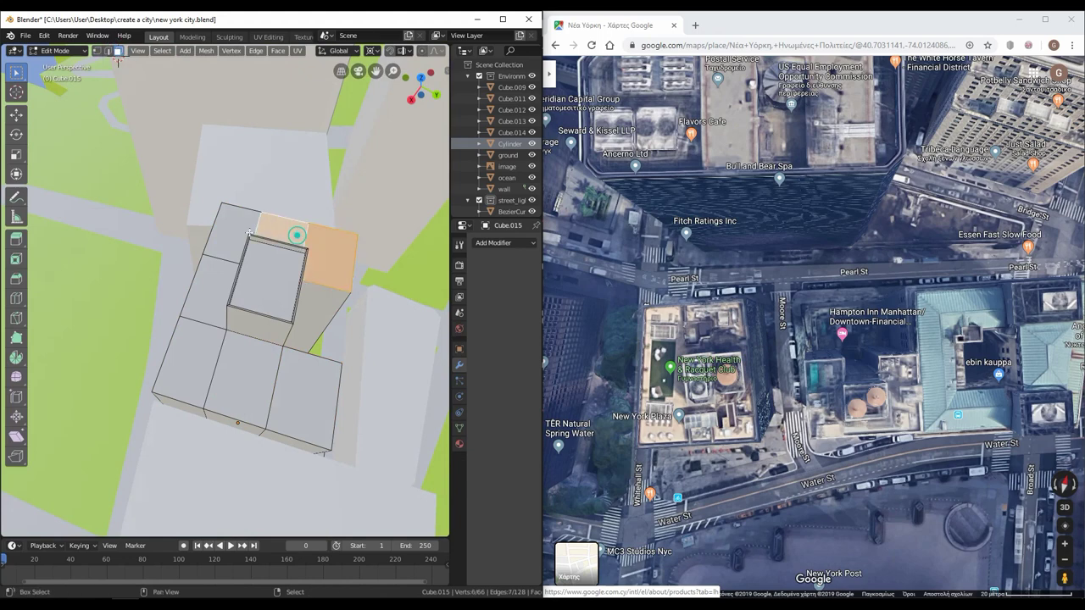
middle_drag(249, 233, 307, 376)
Inset the top face of the plaza block and leave Edit Mode
scroll(788, 339, up, 2)
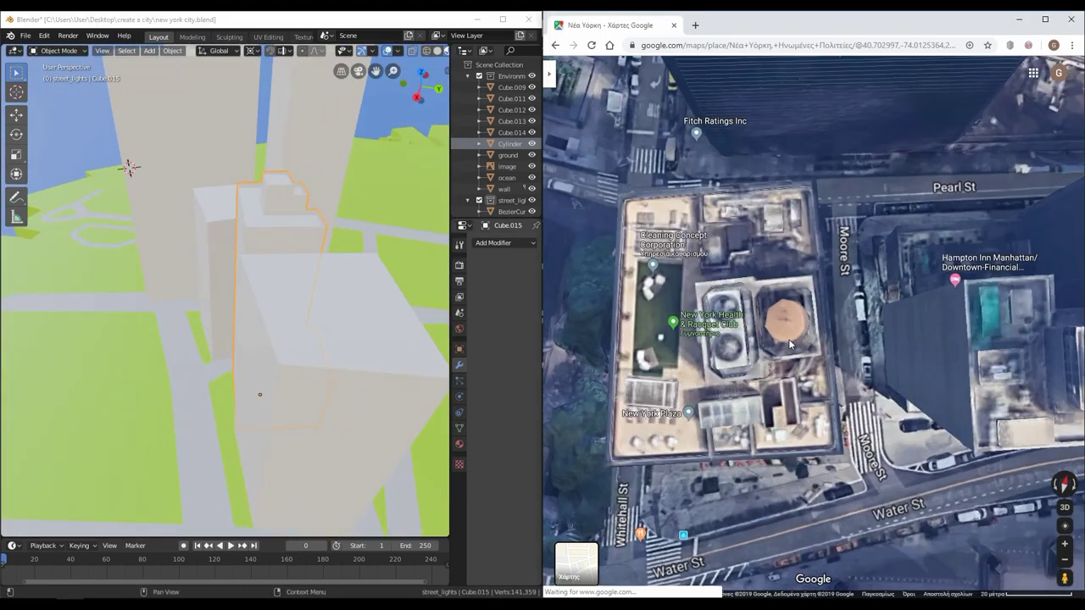
key(i)
click(332, 376)
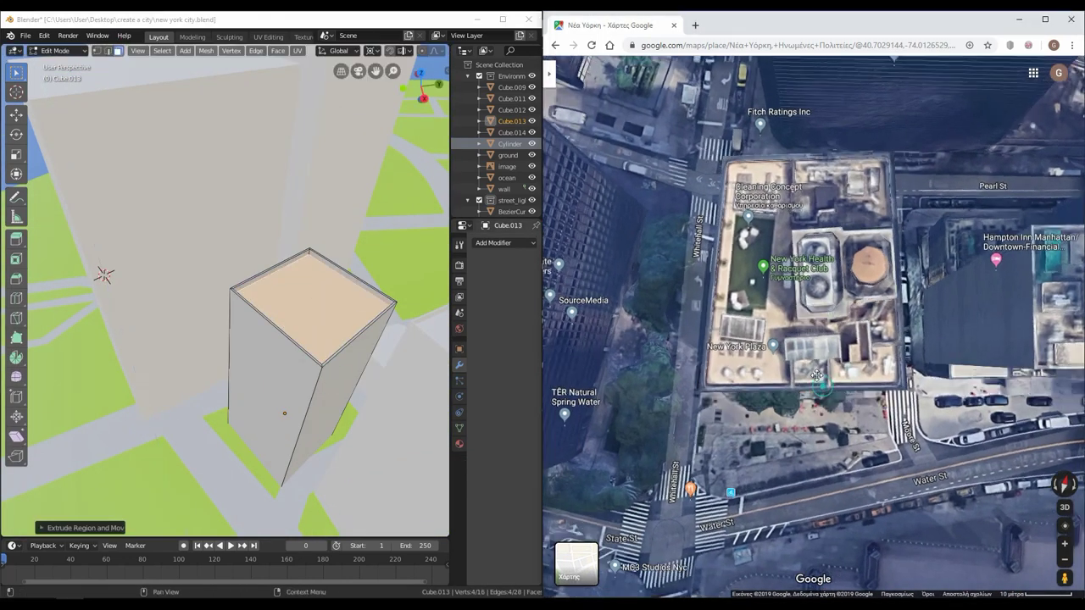
key(Tab)
middle_drag(331, 375, 375, 386)
Select the neighbouring low block, reposition its extruded face and toggle X-ray to see the map
click(375, 386)
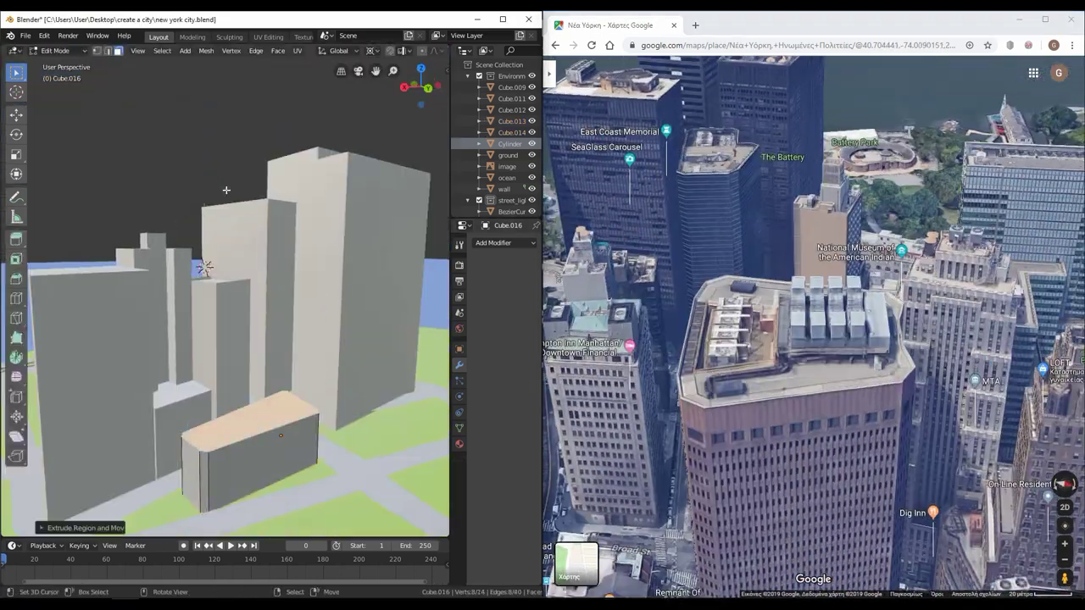
key(g)
click(227, 190)
middle_drag(226, 190, 303, 260)
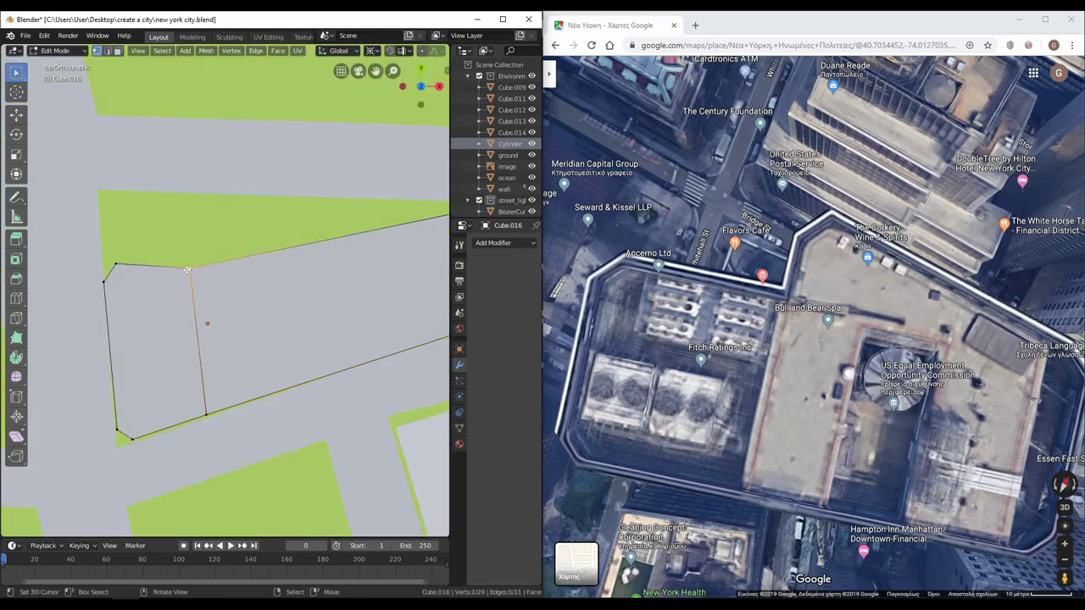
key(alt+z)
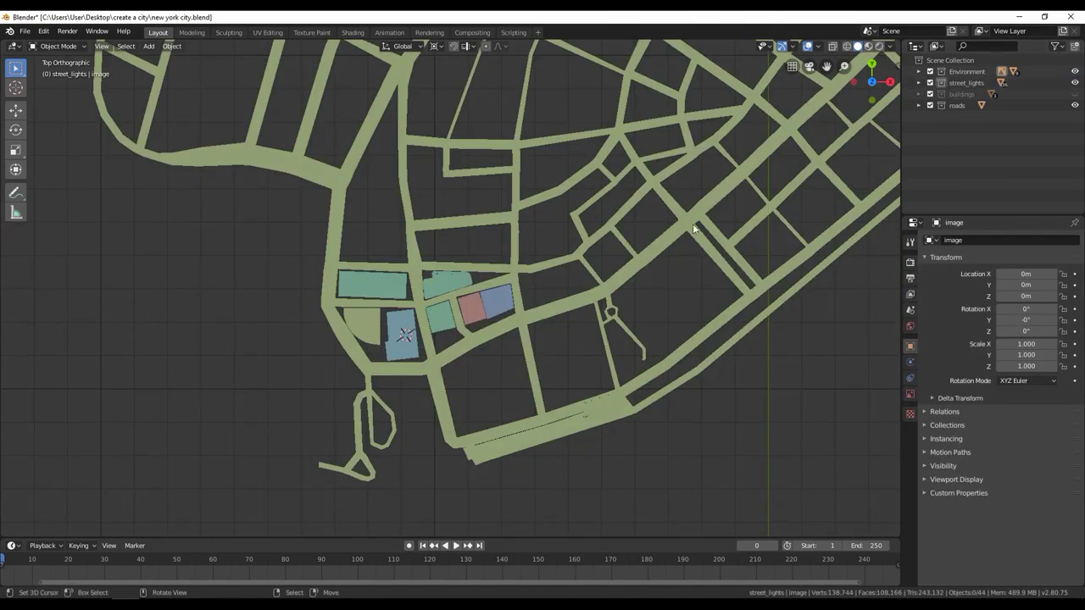
Move the selected buildings into another collection with M
key(m)
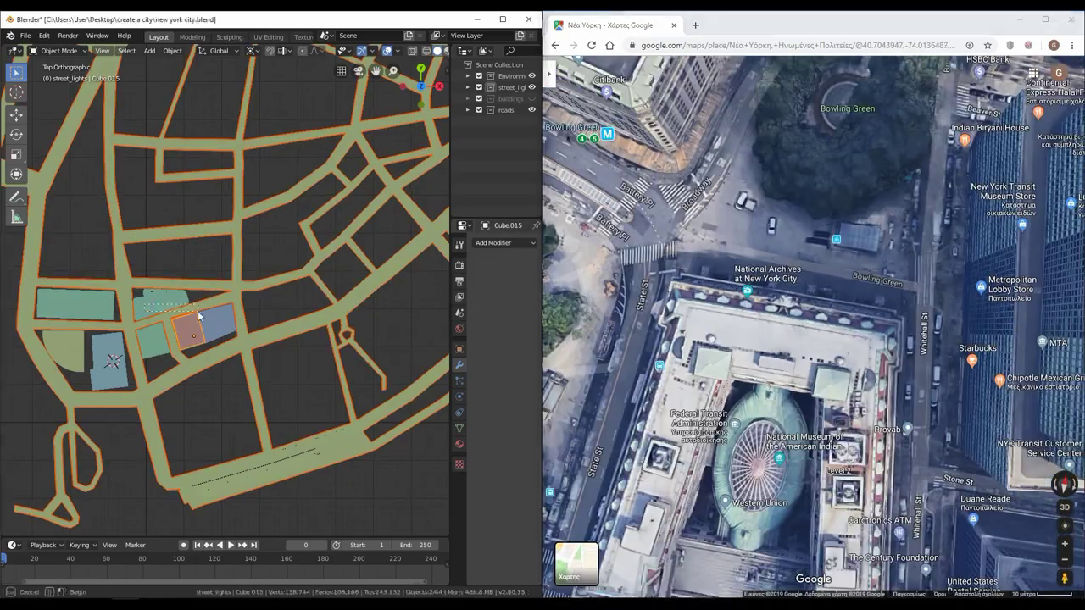
scroll(197, 310, up, 2)
scroll(330, 308, up, 3)
mouse_move(330, 314)
shift+middle_down()
mouse_move(250, 301)
mouse_move(309, 478)
shift+middle_up()
key(Escape)
Add Cube.017 and move it onto the domed museum's lot in top view
key(shift+a)
click(314, 280)
key(Tab)
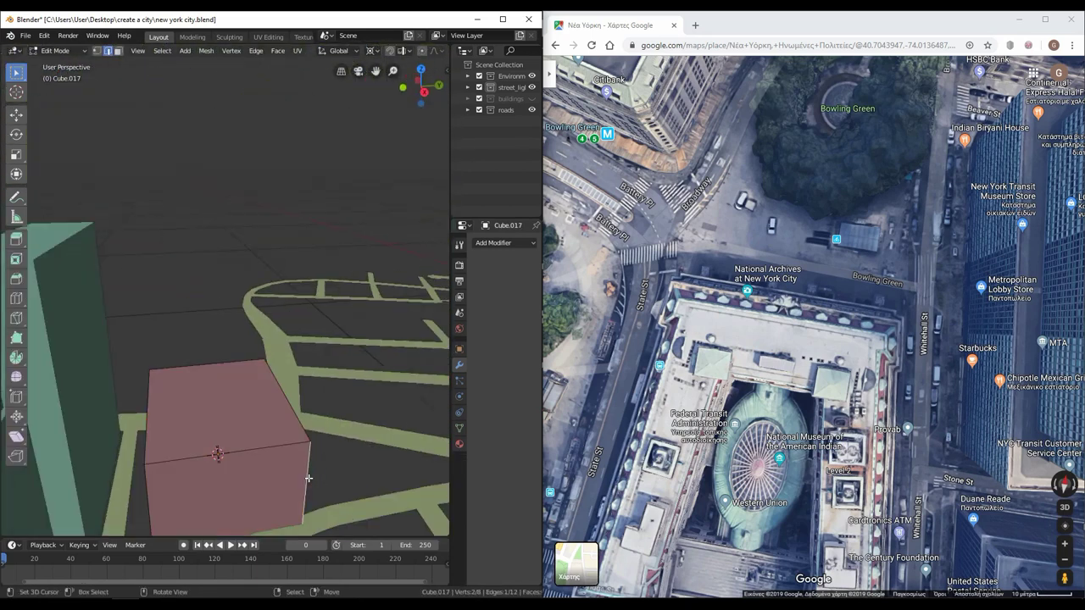
key(KP_7)
key(g)
middle_drag(164, 267, 169, 358)
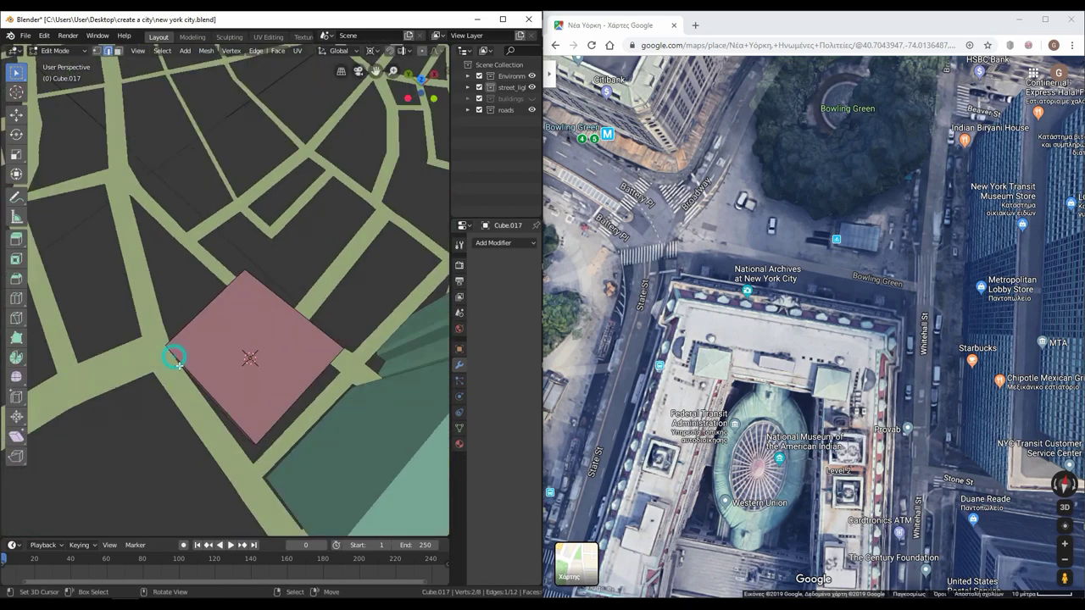
key(KP_7)
key(g)
click(208, 363)
Switch Cube.017 to wireframe, pan the map to the museum block, and place an edge loop
key(shift+z)
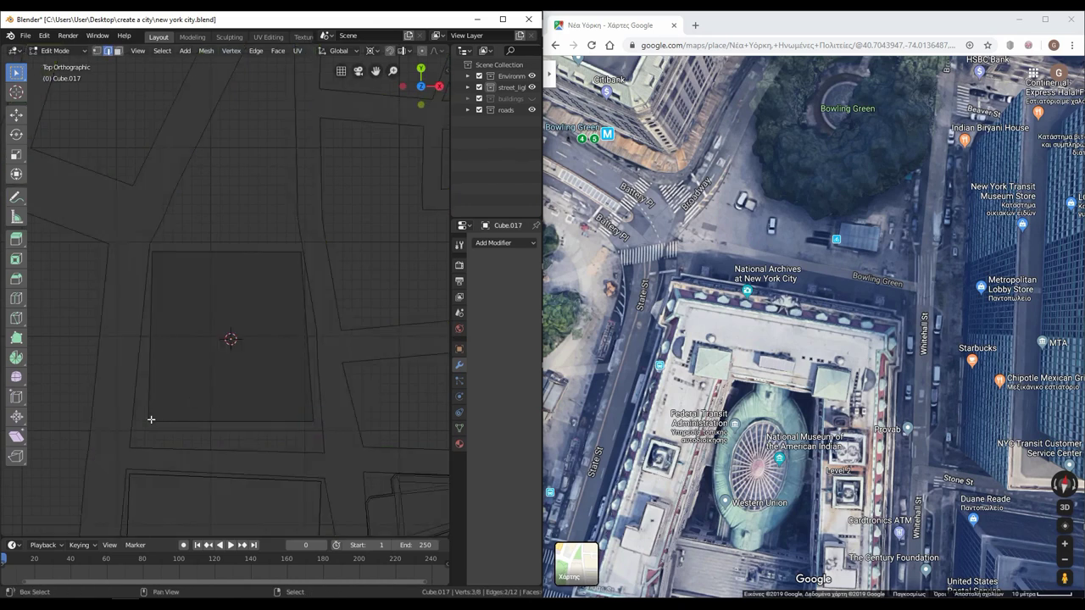
drag(780, 483, 775, 352)
scroll(362, 350, up, 1)
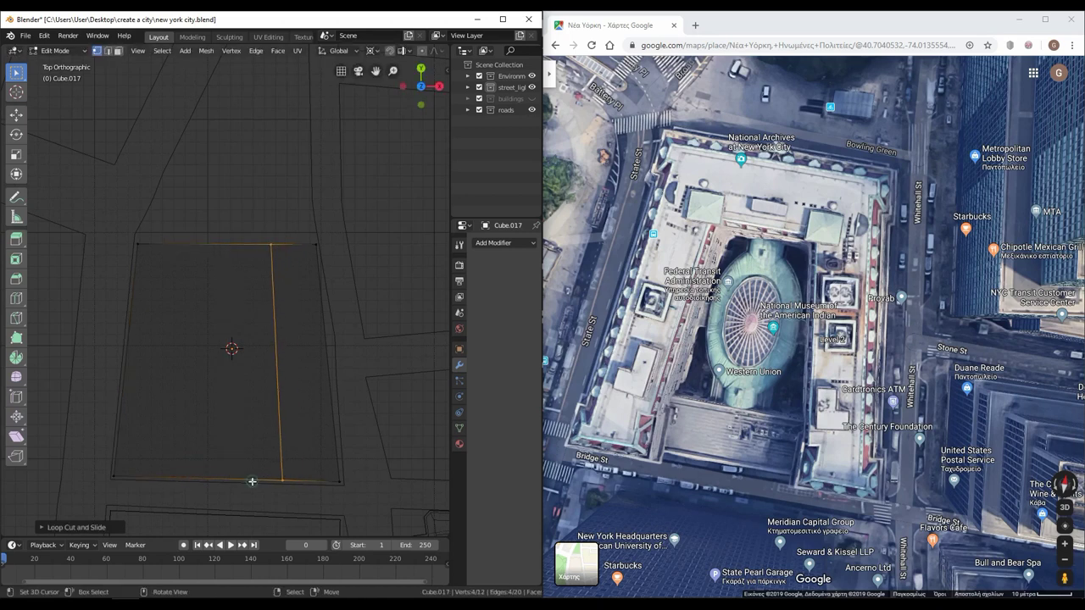
click(187, 471)
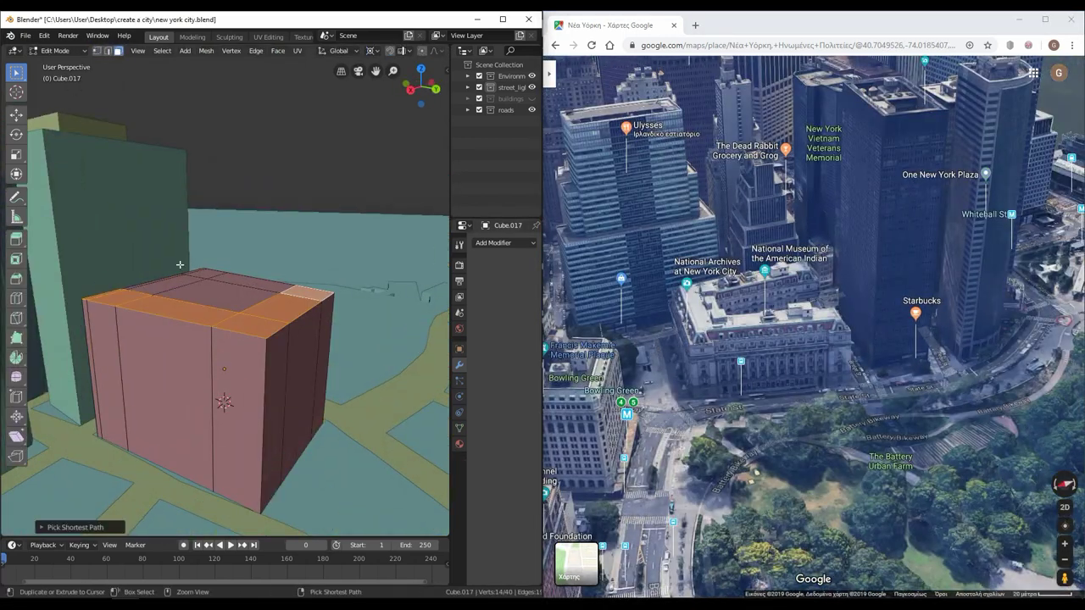
Orbit closer to Cube.017 and isolate it in local view
middle_drag(223, 275, 185, 246)
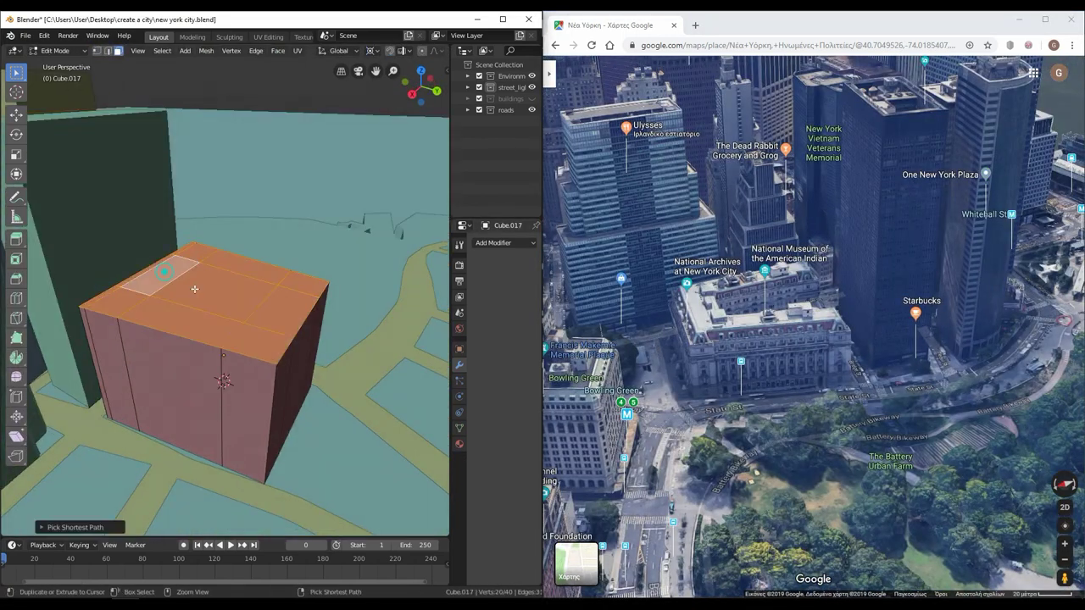
click(243, 374)
scroll(220, 373, up, 2)
middle_drag(204, 364, 147, 360)
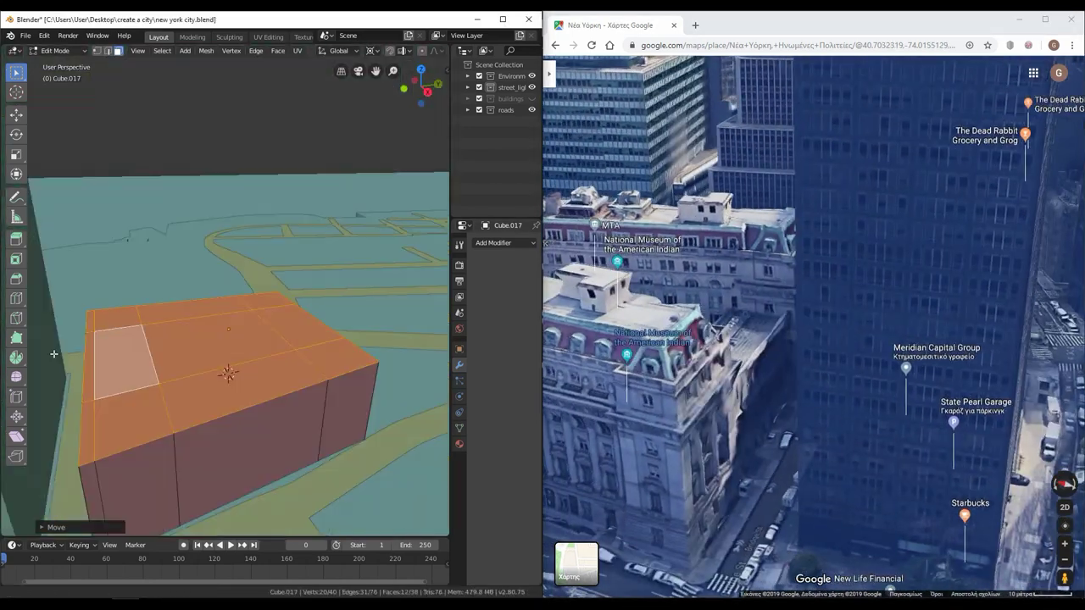
key(KP_Divide)
Delete a side face of the isolated box, then refill the hole with a new face
middle_drag(254, 390, 280, 356)
click(266, 387)
key(x)
click(119, 306)
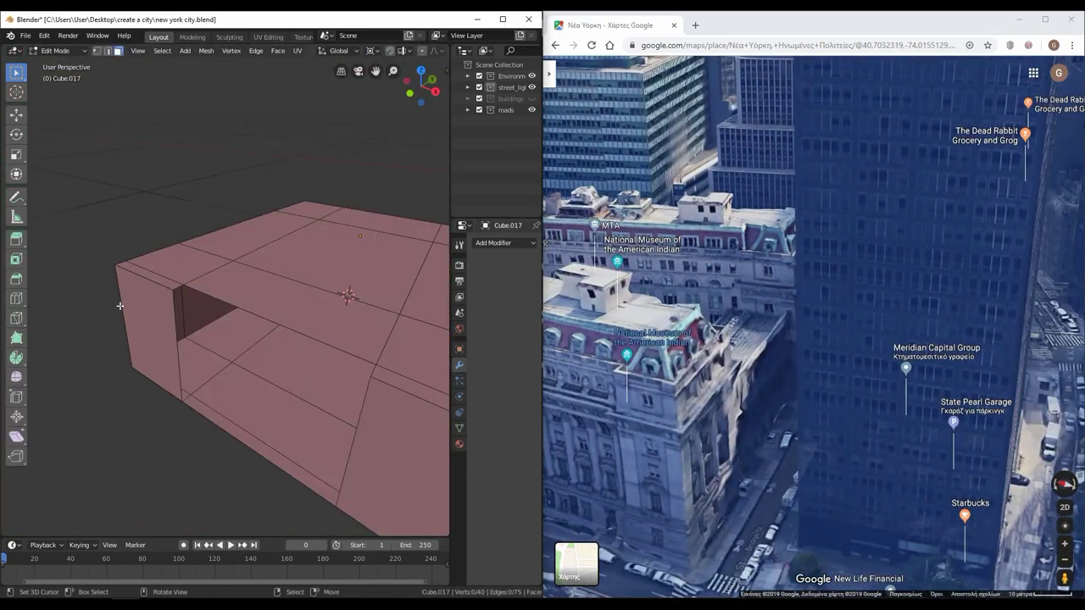
alt+click(253, 430)
mouse_move(253, 429)
middle_down()
mouse_move(272, 399)
mouse_move(249, 286)
middle_up()
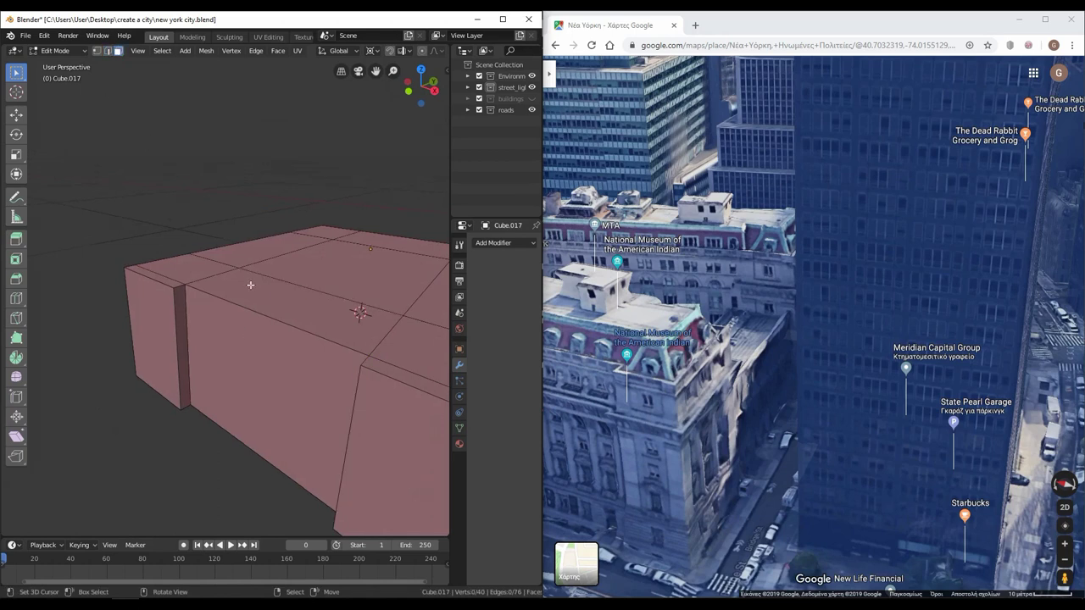
key(e)
right_click(254, 341)
key(f)
Undo the fill and select an edge inside the opened box in edge mode
mouse_move(305, 380)
middle_down()
mouse_move(324, 383)
mouse_move(203, 450)
mouse_move(291, 430)
middle_up()
click(204, 450)
key(ctrl+z)
mouse_move(336, 341)
middle_down()
mouse_move(100, 381)
mouse_move(193, 383)
middle_up()
key(2)
click(193, 383)
Move a vertex of the box's inner wall, viewing down into the courtyard
mouse_move(313, 346)
middle_down()
mouse_move(307, 362)
mouse_move(89, 38)
middle_up()
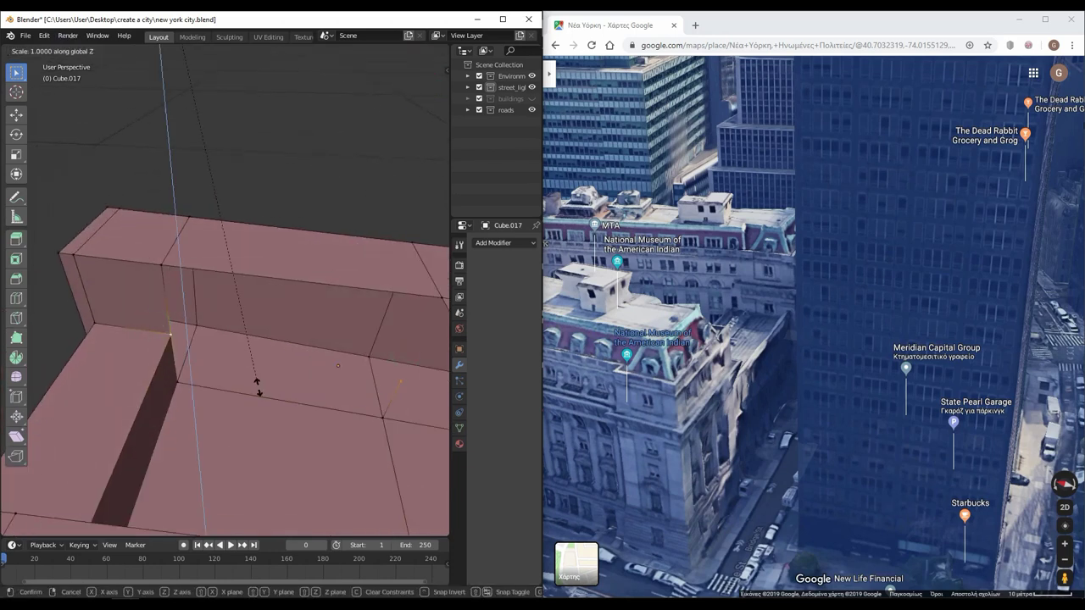
mouse_move(346, 381)
middle_down()
mouse_move(310, 446)
mouse_move(246, 361)
middle_up()
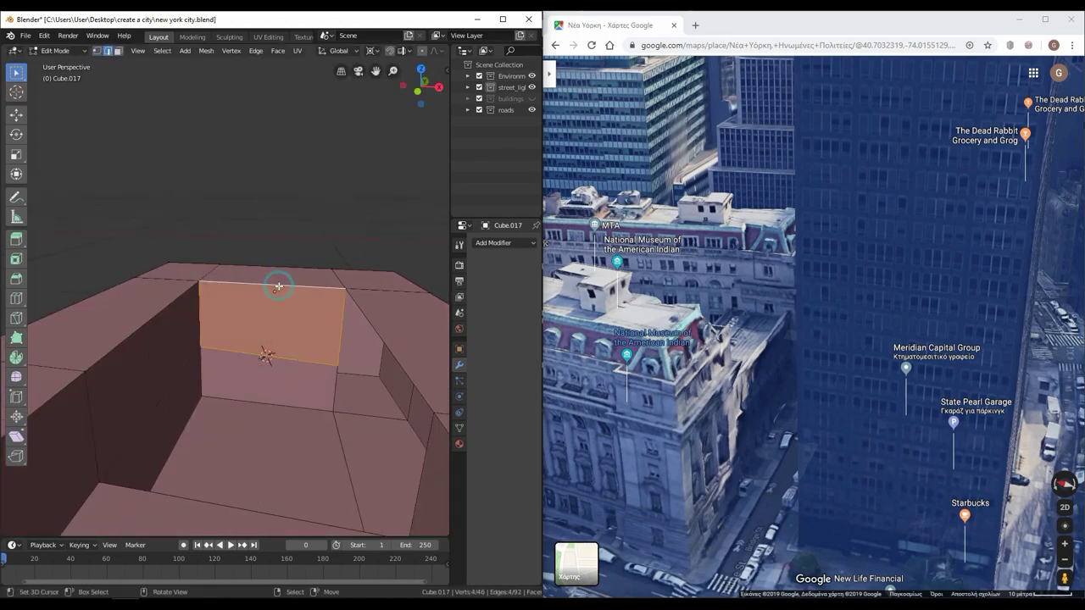
click(347, 389)
middle_drag(347, 389, 110, 16)
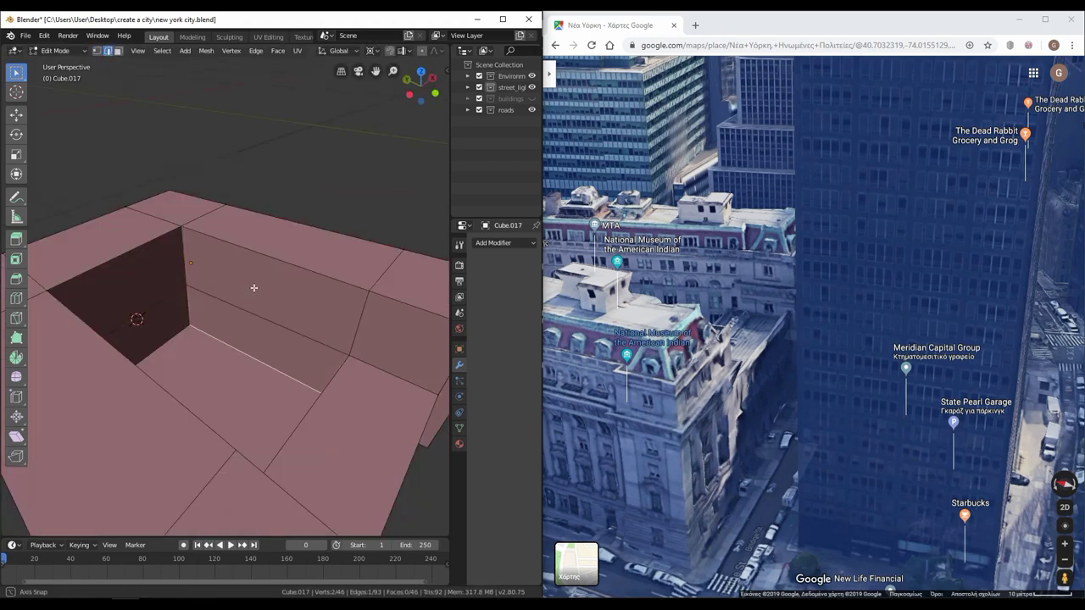
middle_drag(254, 288, 123, 56)
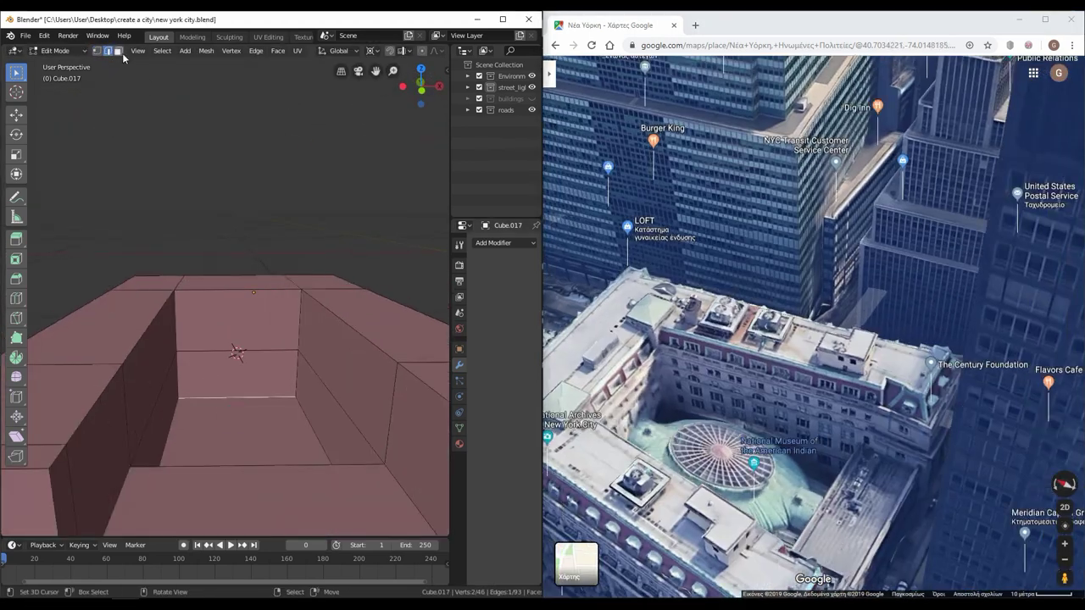
Add a small scaled-down UV sphere in the courtyard and edit its mesh
click(250, 452)
key(s)
click(245, 451)
mouse_move(245, 451)
middle_down()
mouse_move(280, 360)
mouse_move(290, 472)
mouse_move(303, 468)
middle_up()
key(Tab)
alt+click(279, 361)
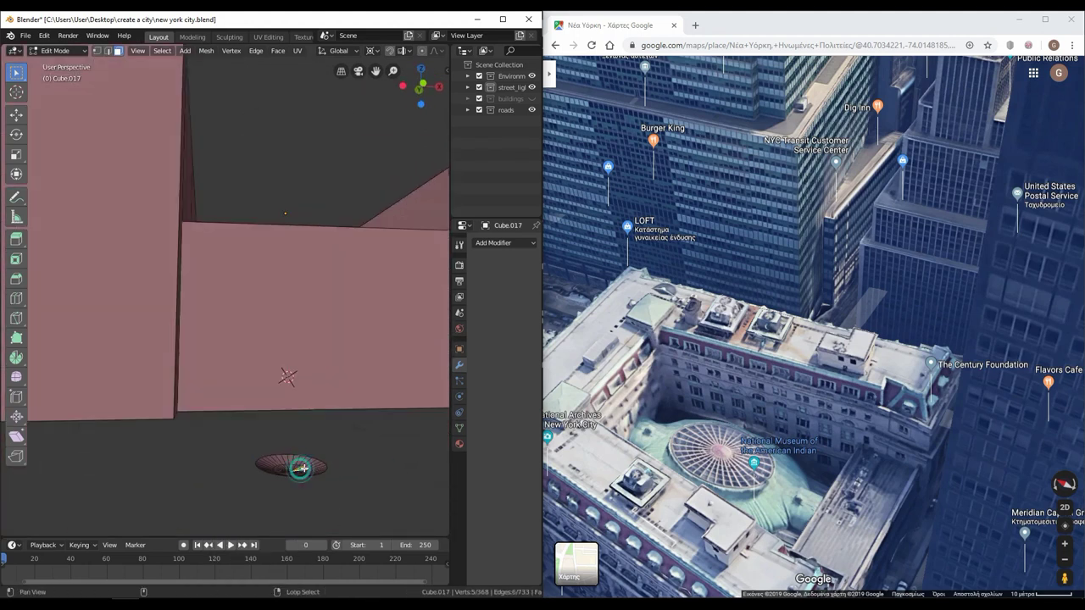
Select the whole sphere and stretch it lengthwise into an oval dome
key(grave)
click(339, 385)
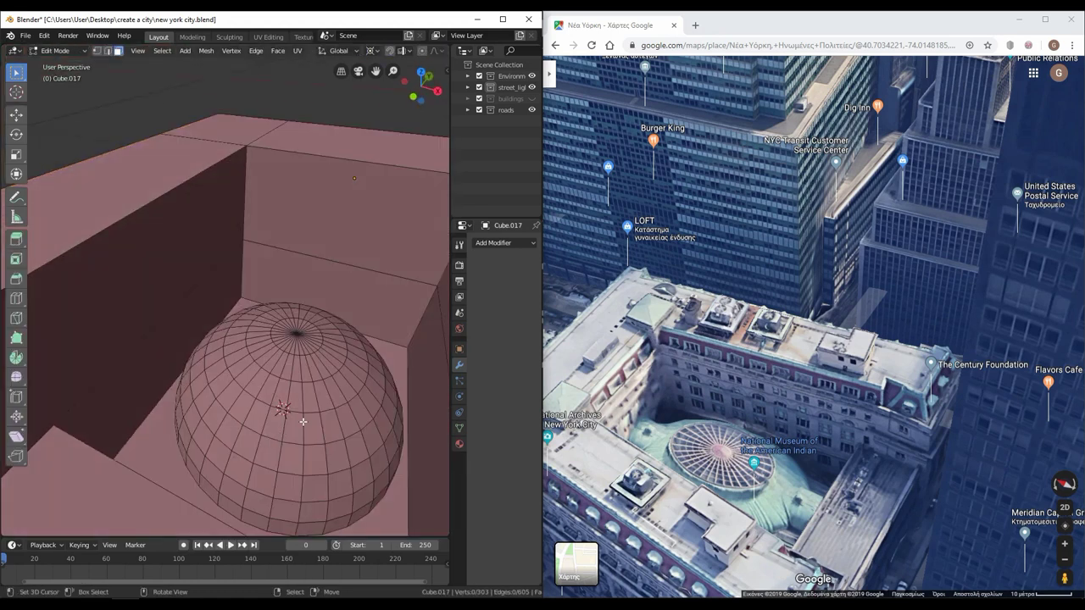
key(l)
click(321, 409)
middle_drag(320, 409, 275, 269)
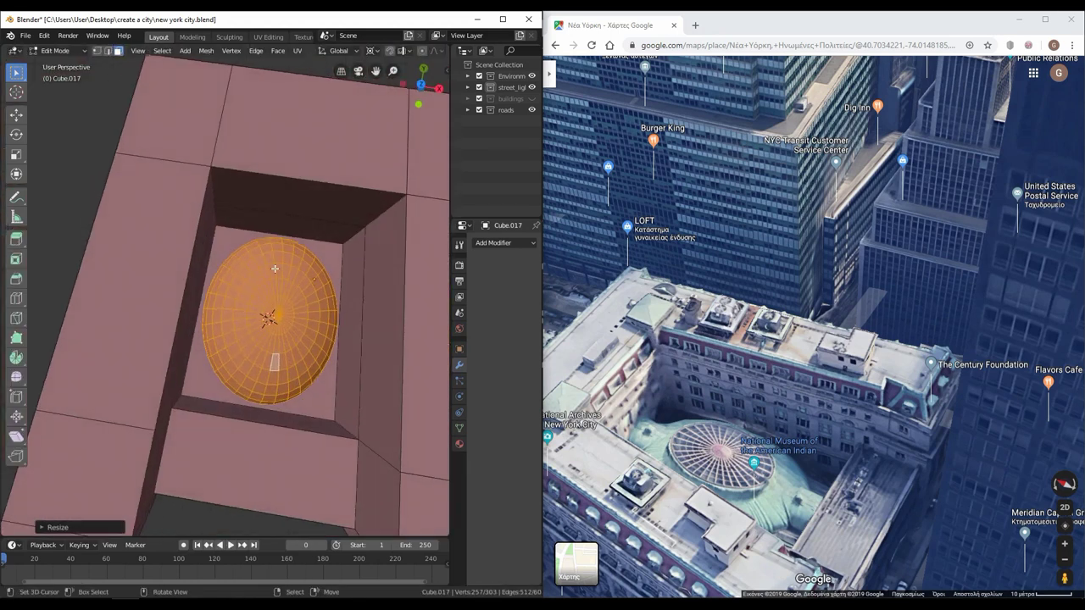
key(KP_7)
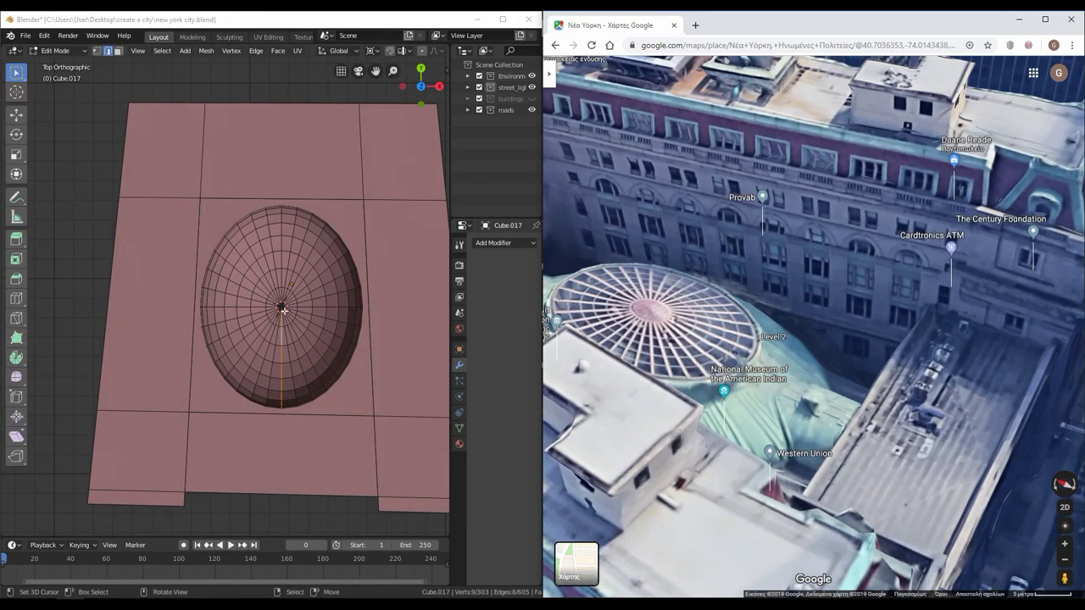
Add a cylinder rotated 90° onto its side and place it at the dome's end
click(280, 394)
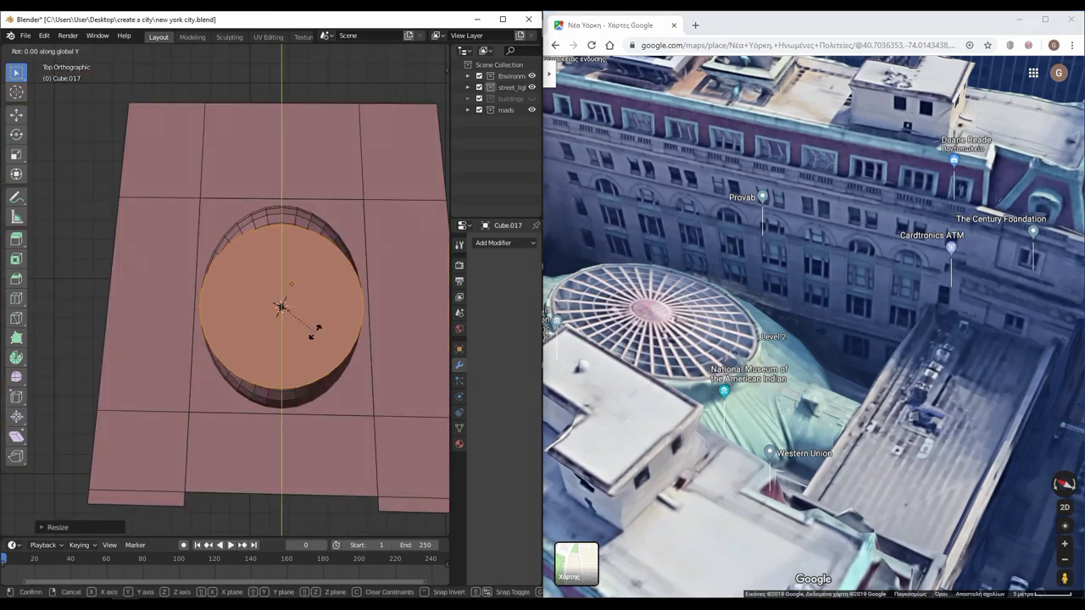
text(90)
key(Return)
scroll(316, 333, down, 2)
key(shift+s)
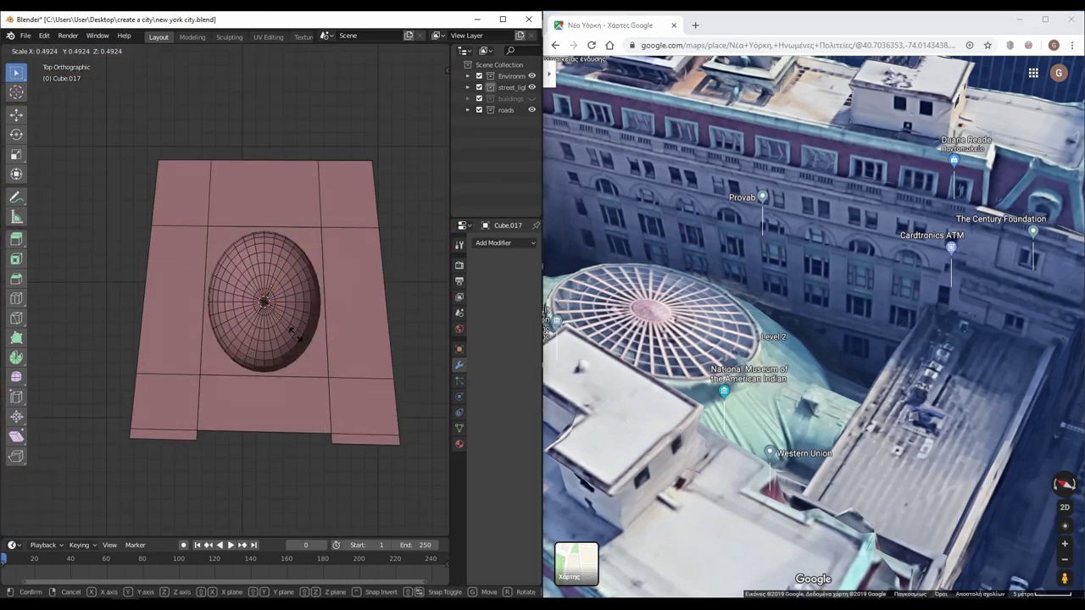
click(315, 451)
mouse_move(315, 451)
middle_down()
mouse_move(235, 445)
mouse_move(280, 355)
middle_up()
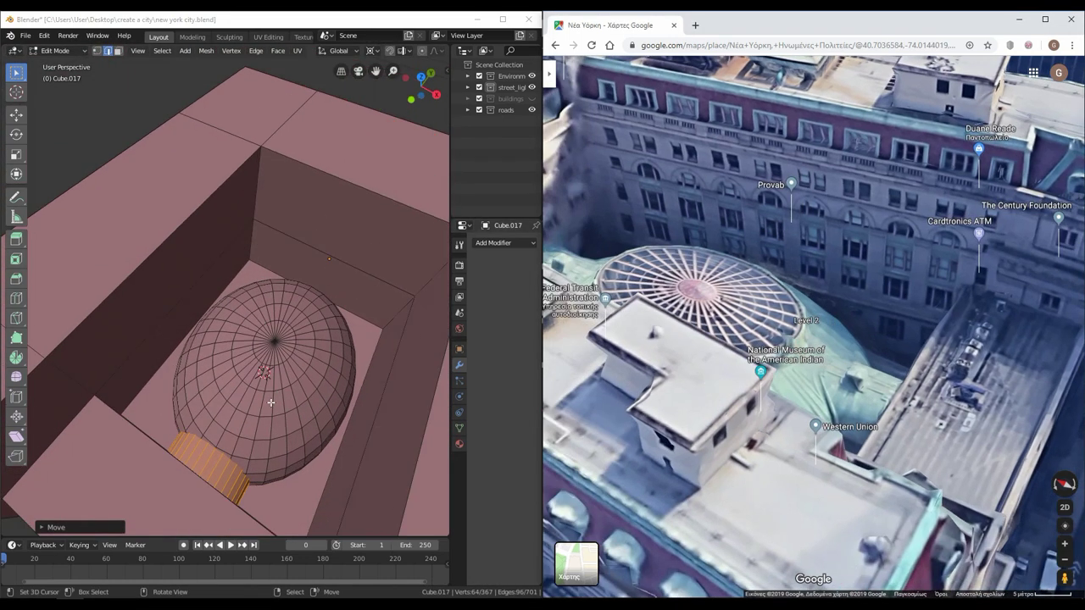
Duplicate the cylinder along Y to the dome's other end
key(KP_7)
key(e)
key(y)
click(309, 246)
mouse_move(309, 246)
middle_down()
mouse_move(276, 275)
mouse_move(339, 322)
middle_up()
scroll(270, 290, up, 3)
Inset the cylinder's end disc and recess the inner face along Z
key(i)
click(374, 329)
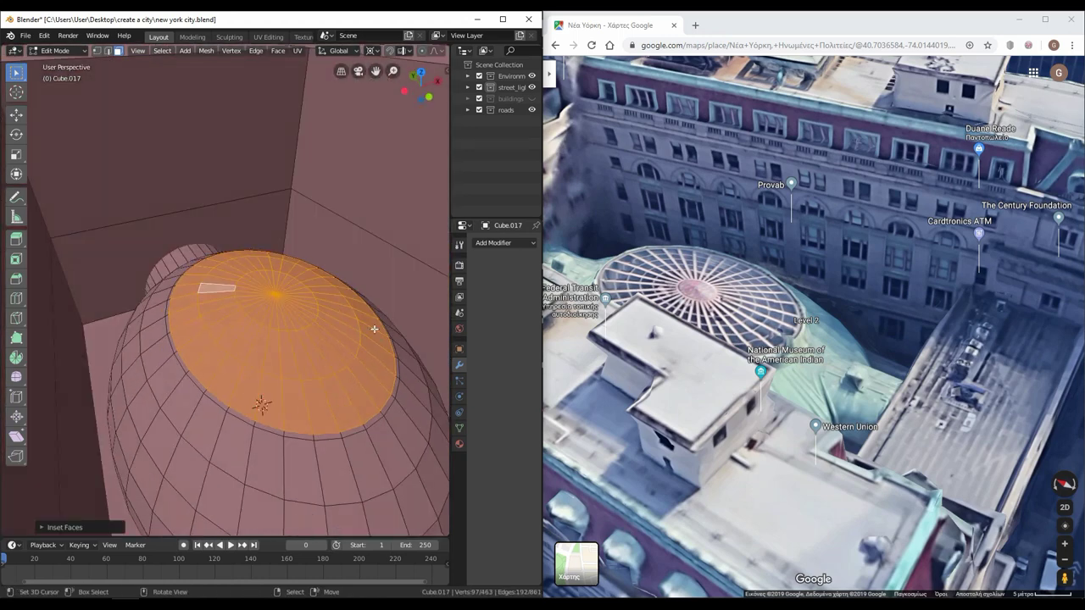
key(g)
key(z)
click(387, 266)
scroll(353, 324, up, 2)
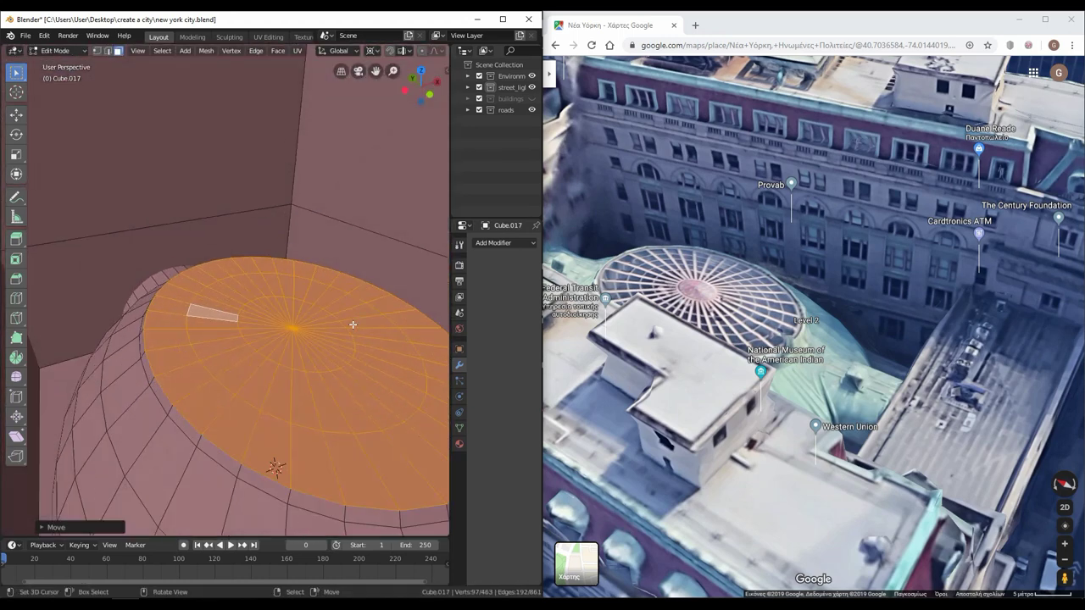
scroll(353, 325, down, 3)
Zoom out to the whole building and select its roof faces
mouse_move(309, 315)
middle_down()
mouse_move(280, 398)
mouse_move(262, 414)
middle_up()
scroll(793, 562, down, 2)
click(262, 414)
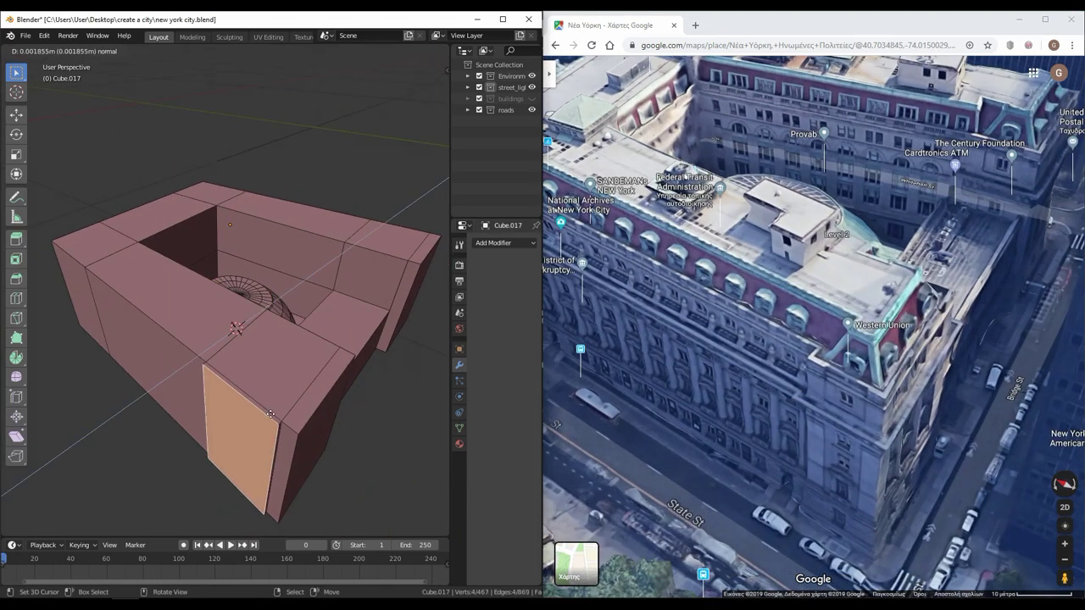
Inset and extrude the roof faces upward, with the Blender window maximised
click(357, 355)
scroll(358, 356, up, 2)
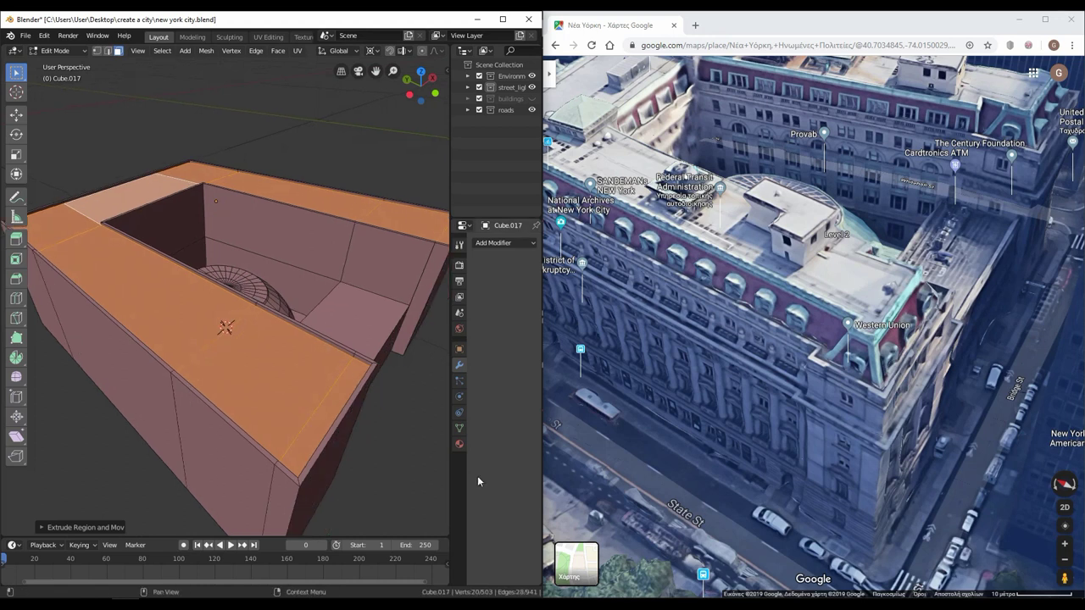
click(353, 438)
key(e)
click(503, 19)
click(392, 50)
click(423, 106)
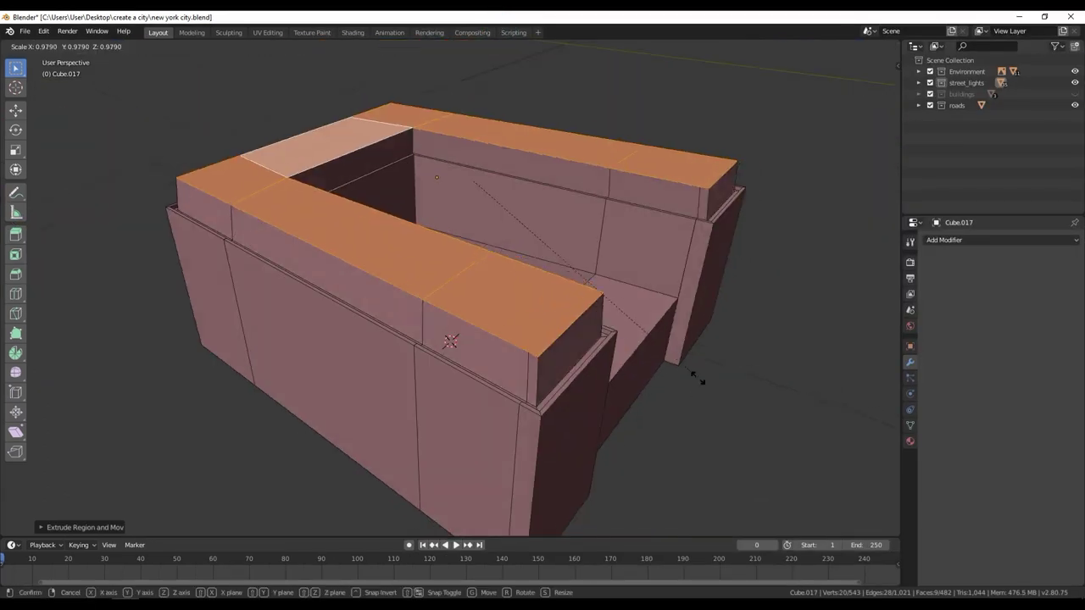
middle_drag(424, 107, 695, 375)
Narrow the raised roof strips about their shared centre and shift them in top view
key(KP_7)
key(s)
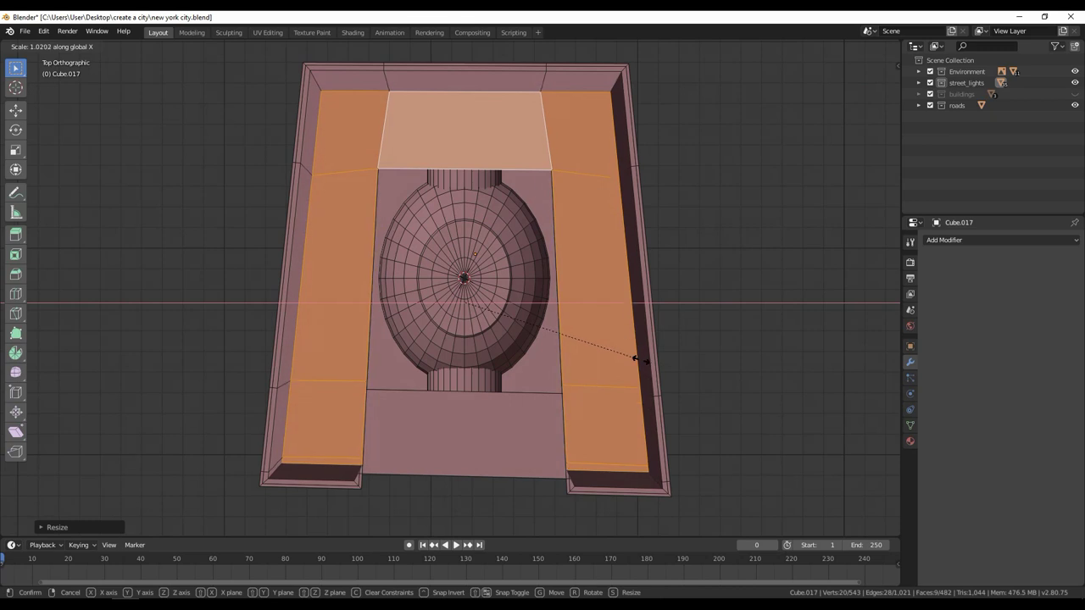
click(649, 365)
click(426, 114)
key(s)
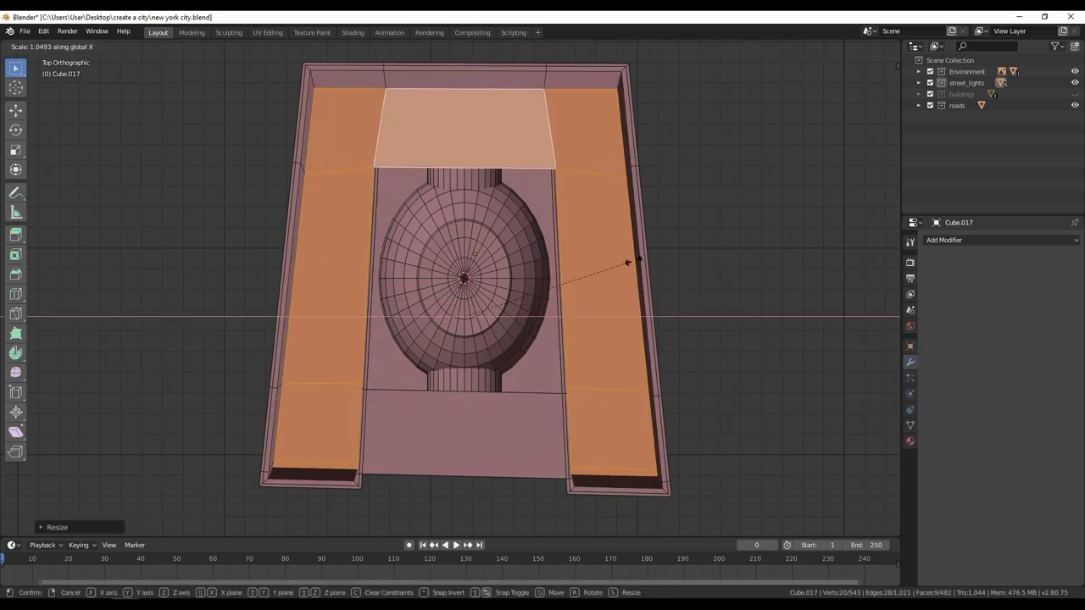
click(631, 264)
key(g)
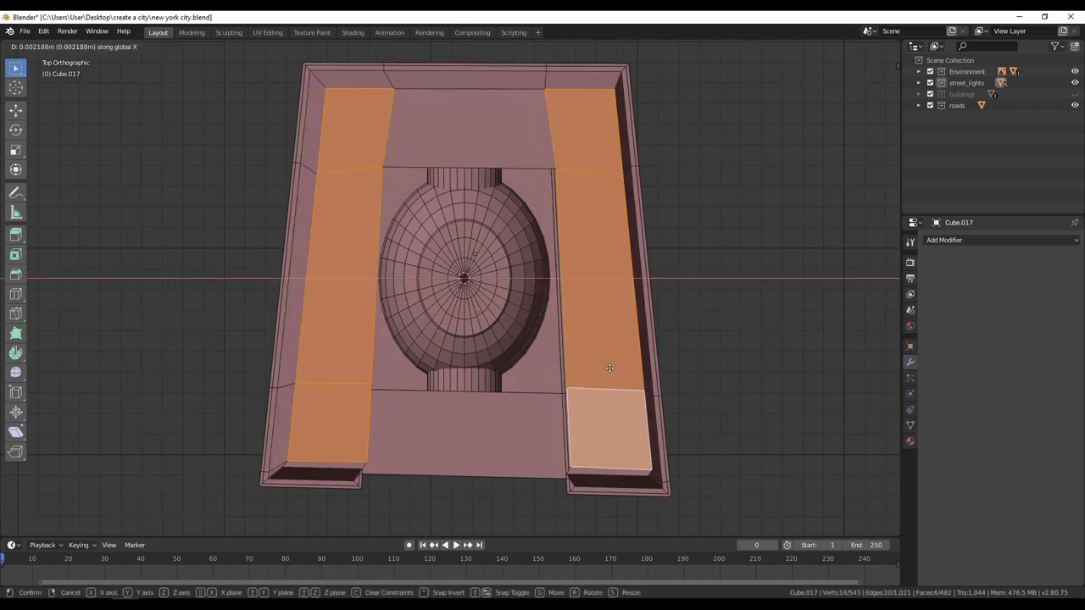
click(609, 368)
middle_drag(609, 368, 387, 392)
Try moving the right roof strip along X, then undo and reselect the strips
click(509, 89)
ctrl+click(728, 271)
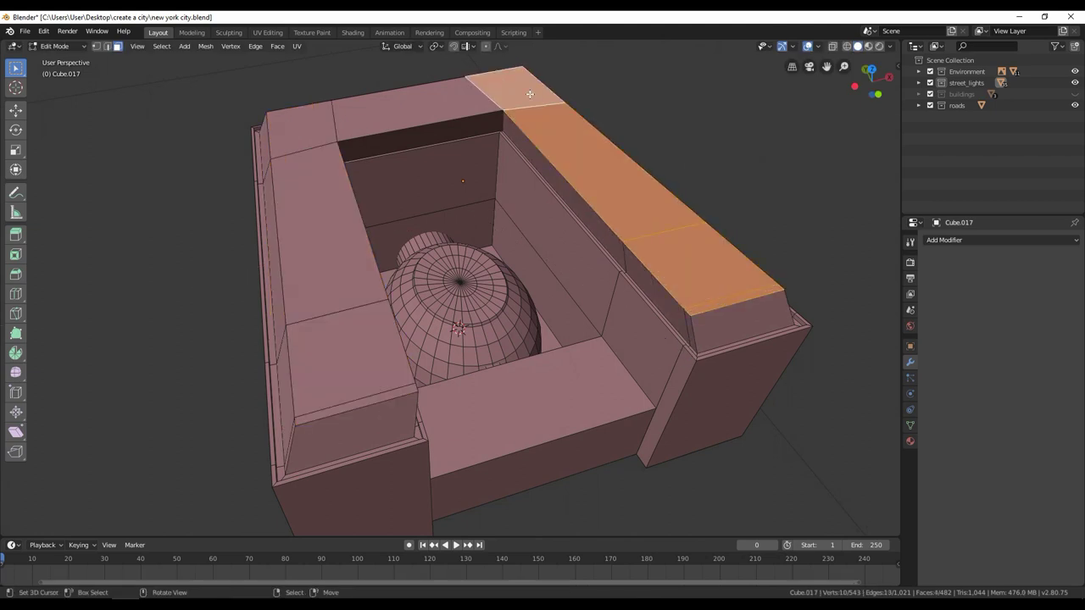
key(KP_7)
key(g)
key(x)
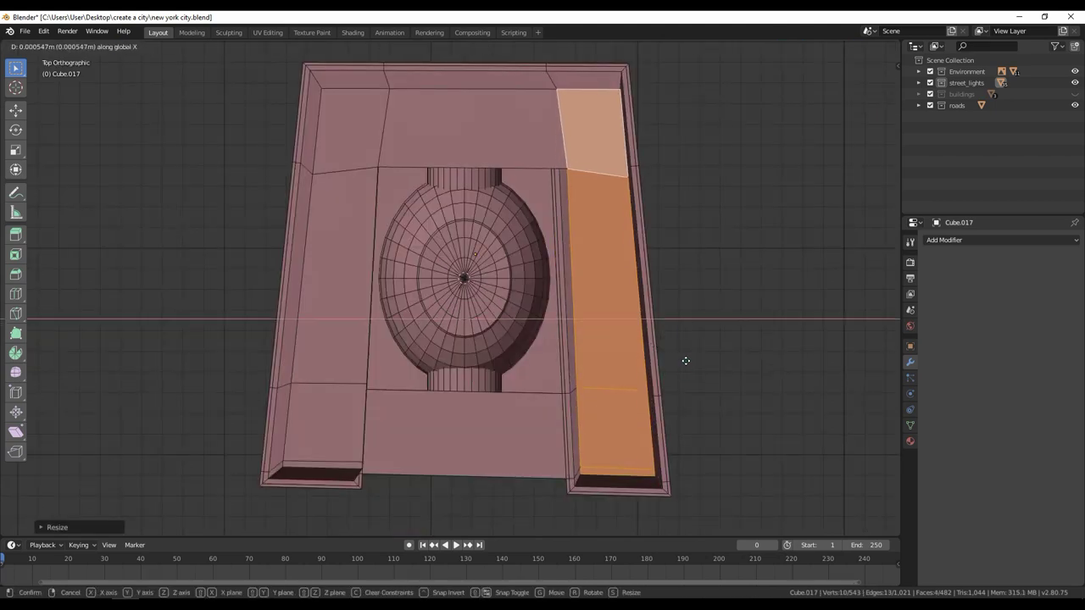
key(Escape)
key(ctrl+z)
key(ctrl+z)
key(ctrl+z)
key(g)
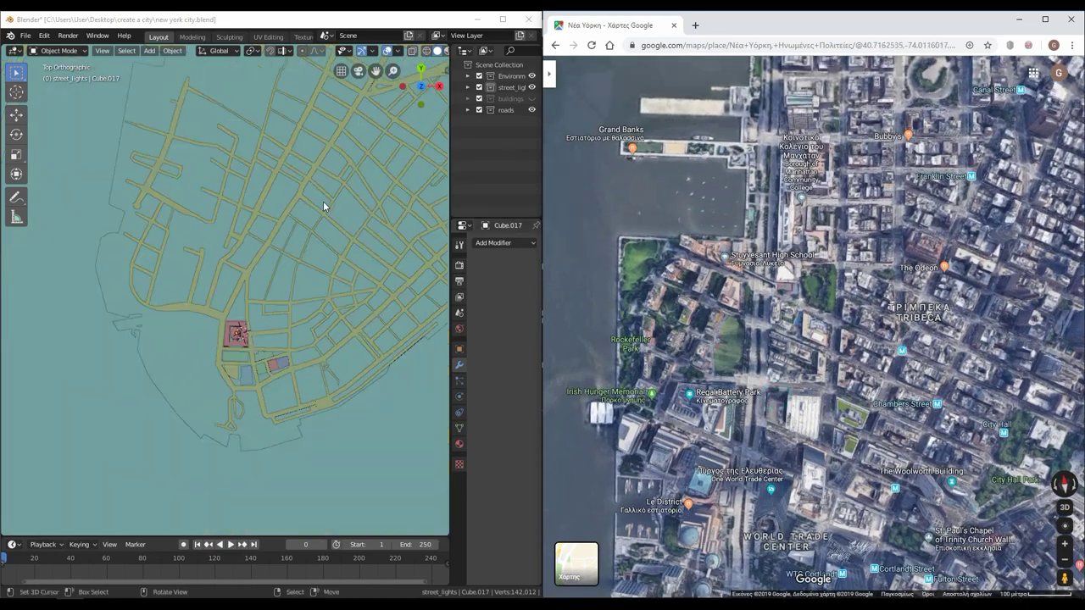
Pan and tilt the Blender street map to a low view near the domed building
scroll(202, 341, up, 2)
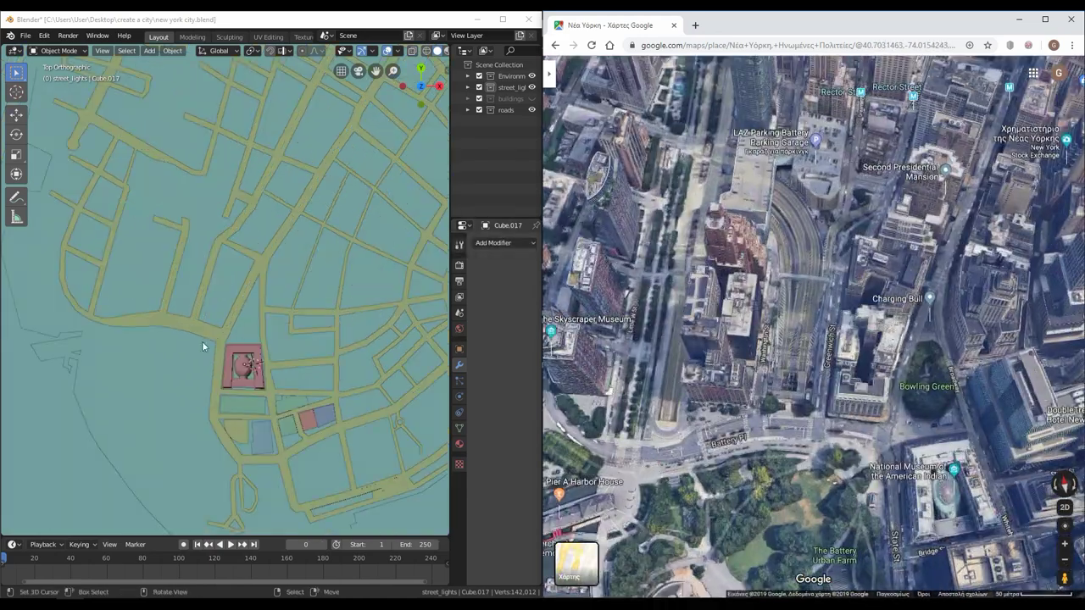
scroll(208, 303, up, 2)
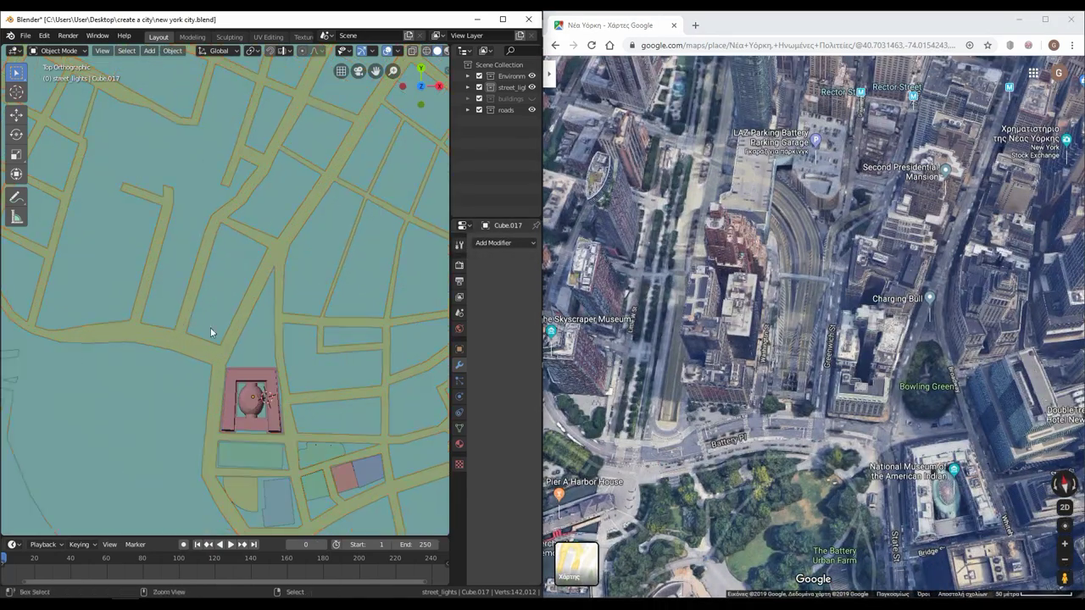
shift+middle_drag(210, 327, 354, 410)
drag(680, 305, 824, 334)
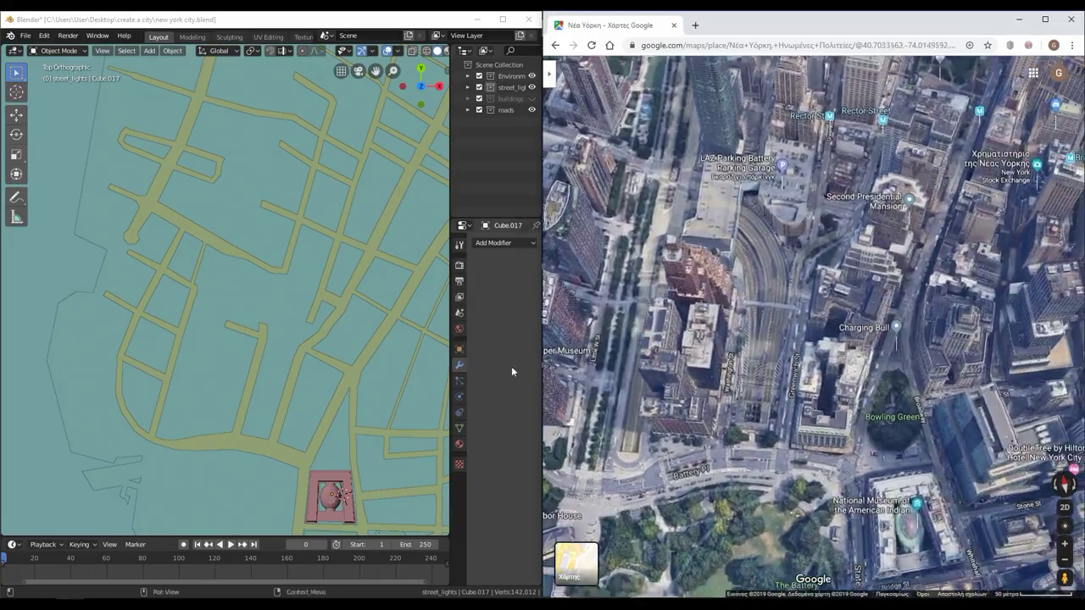
middle_drag(398, 356, 349, 343)
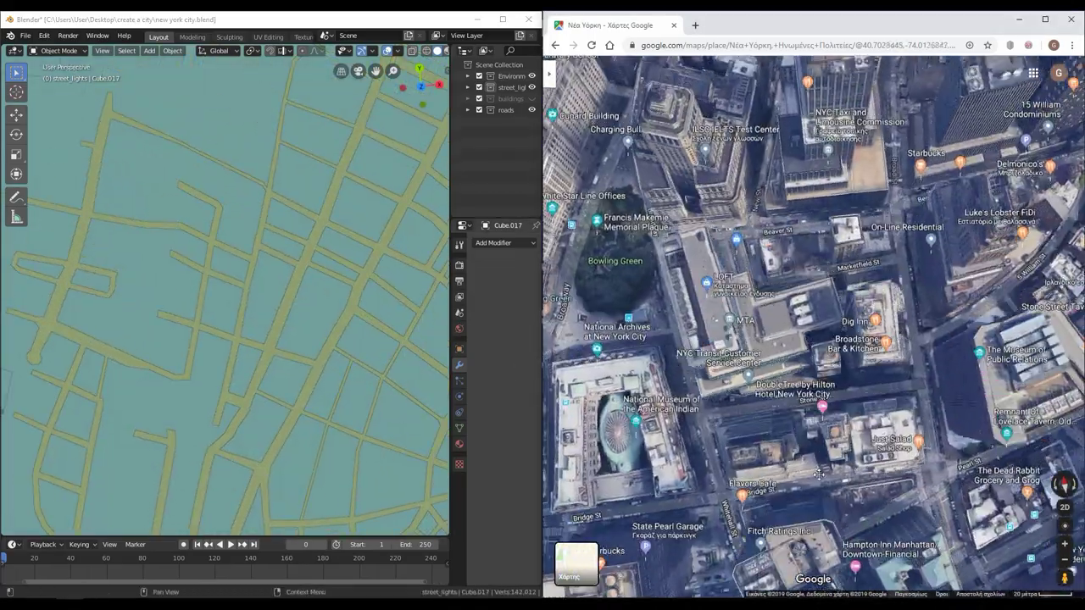
mouse_move(246, 440)
middle_down()
mouse_move(273, 342)
mouse_move(255, 394)
middle_up()
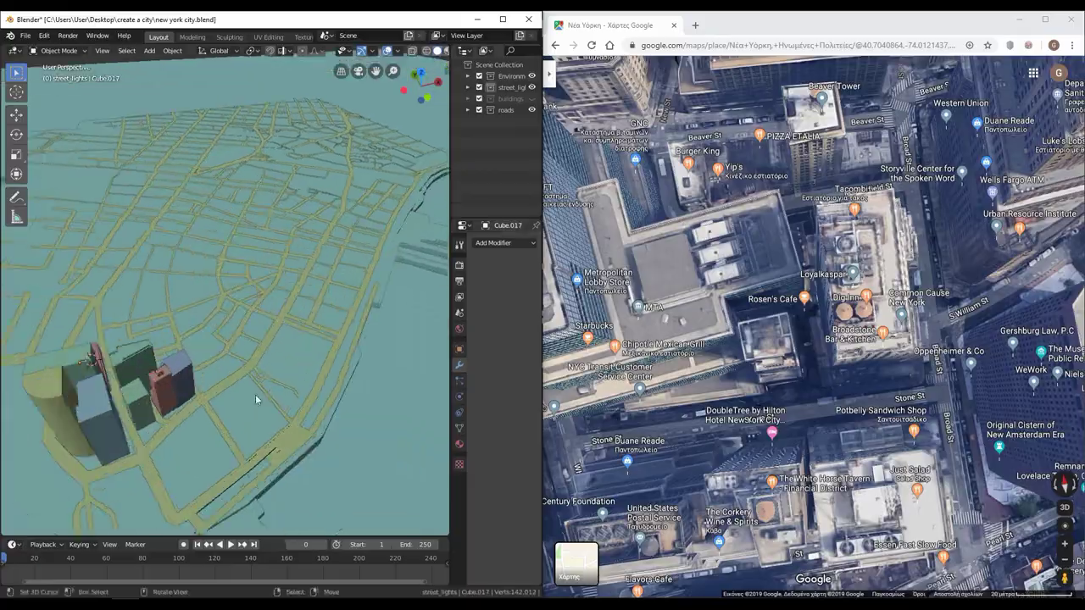
scroll(255, 394, up, 5)
Check the Google Maps 3D view of the stepped tower, then return to Blender's top view
click(933, 148)
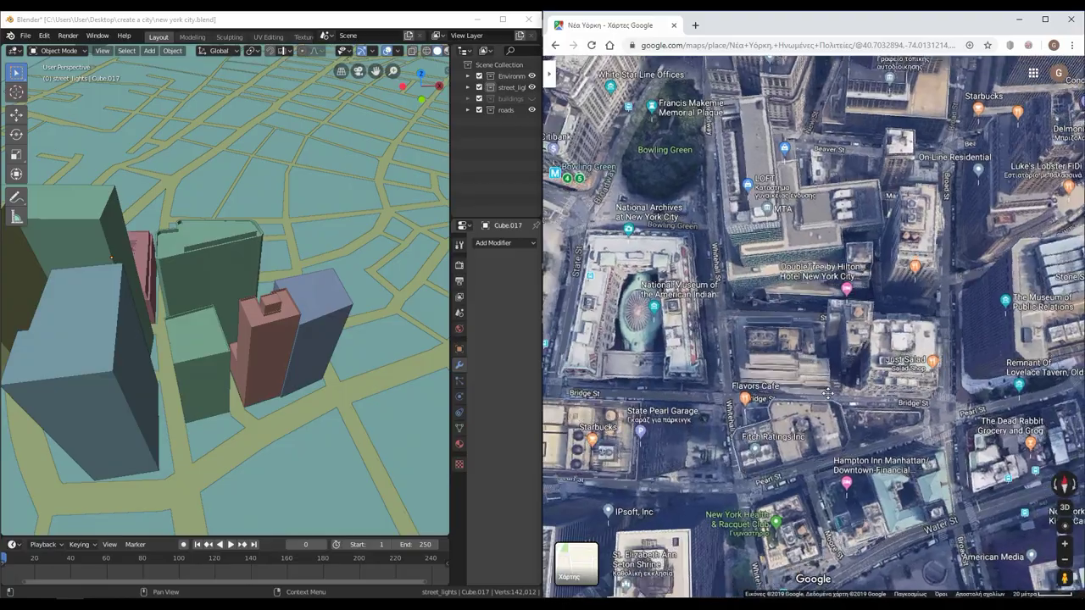
click(247, 528)
key(KP_7)
scroll(247, 521, up, 5)
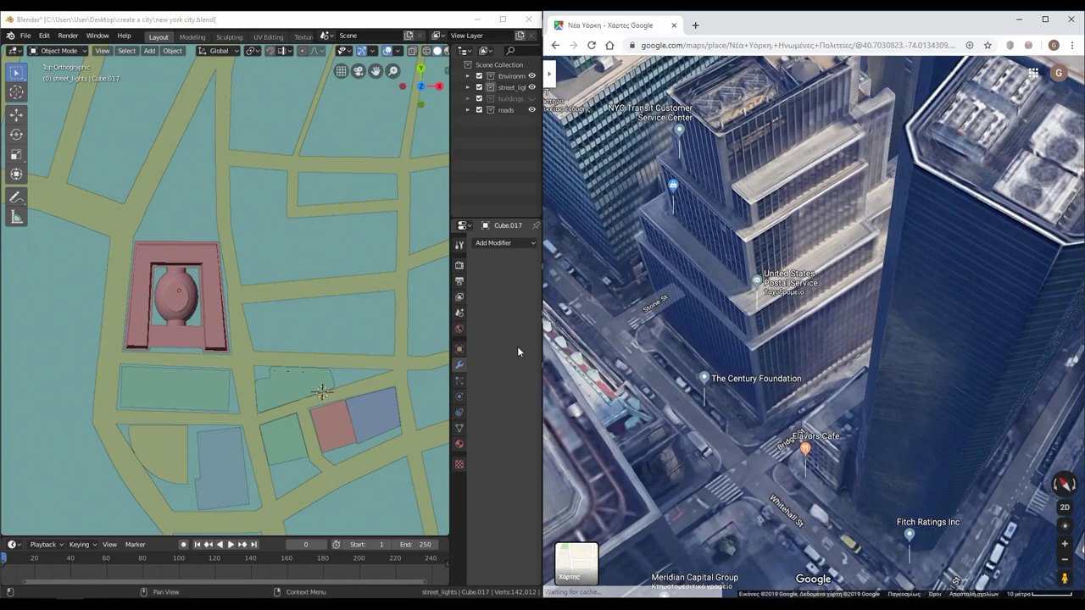
scroll(313, 346, up, 2)
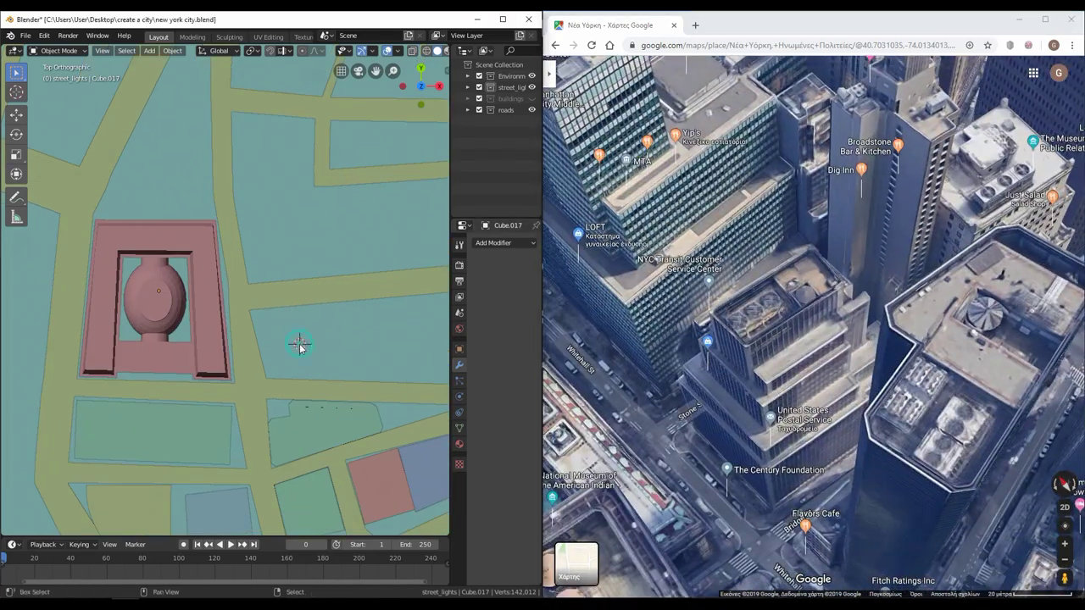
key(shift+d)
Rotate the new plane to match the block between Stone St and Bridge St
scroll(334, 387, up, 2)
key(r)
click(408, 440)
shift+middle_drag(388, 435, 363, 380)
scroll(364, 381, up, 2)
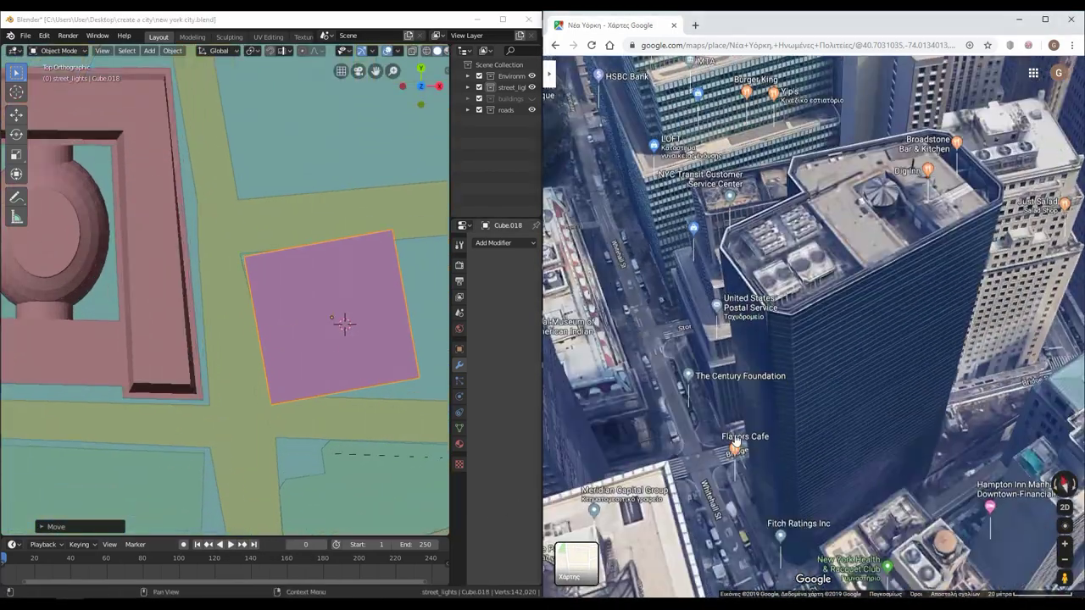
scroll(311, 339, down, 1)
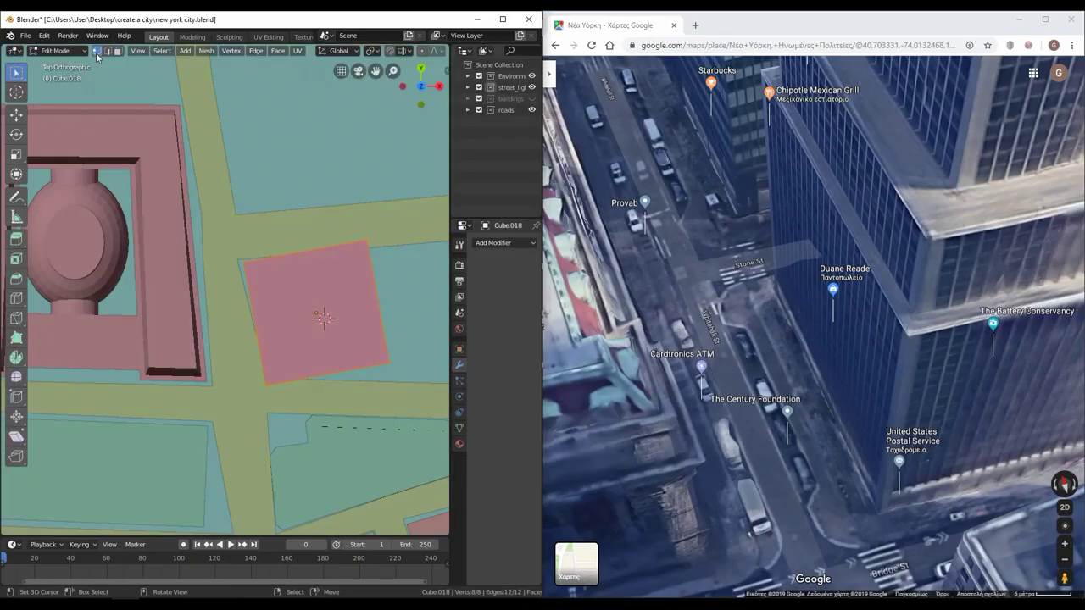
In X-ray vertex mode, move the plane's corners onto the lot outline
key(alt+z)
key(1)
key(c)
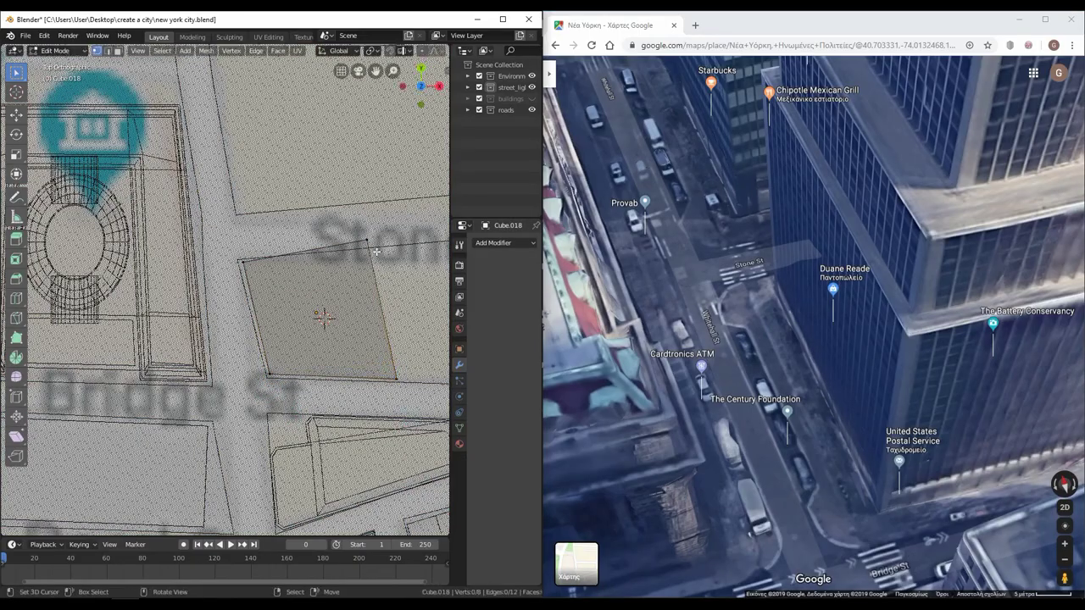
click(390, 312)
scroll(390, 313, down, 1)
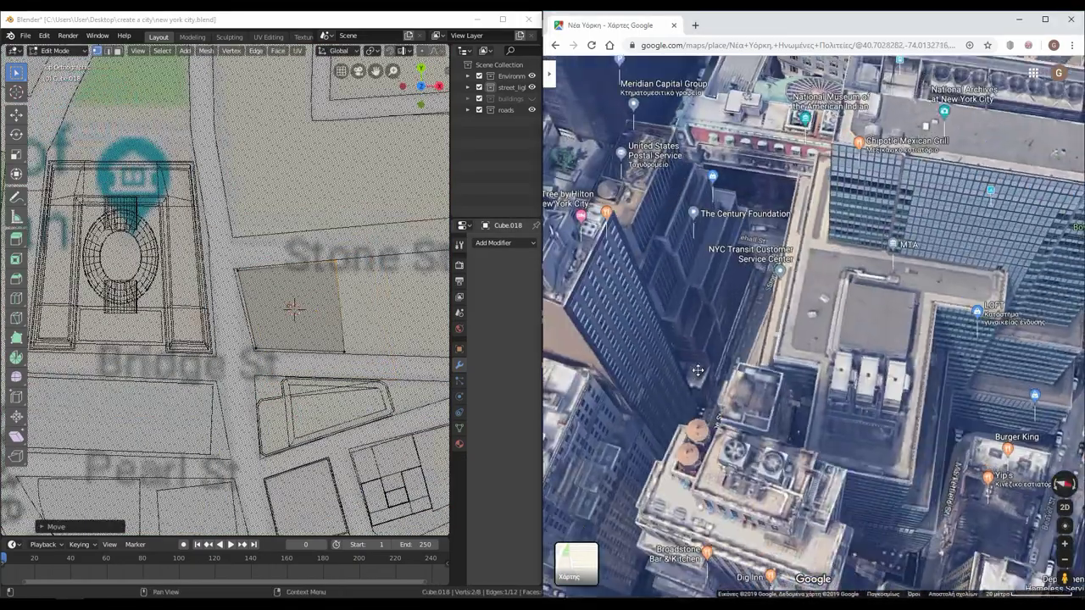
scroll(859, 431, up, 2)
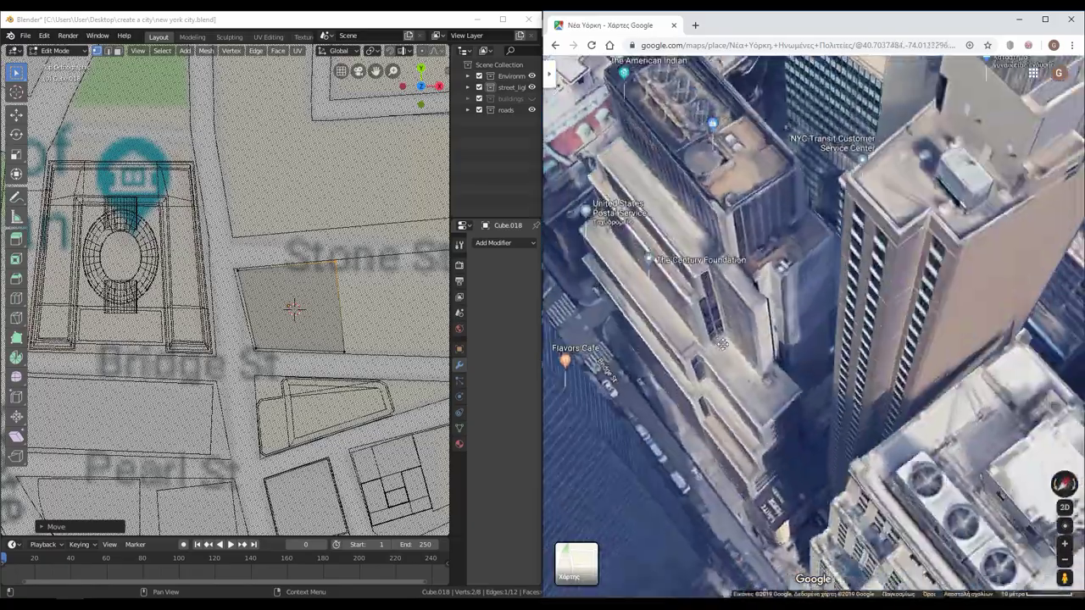
scroll(385, 343, down, 1)
scroll(385, 342, up, 3)
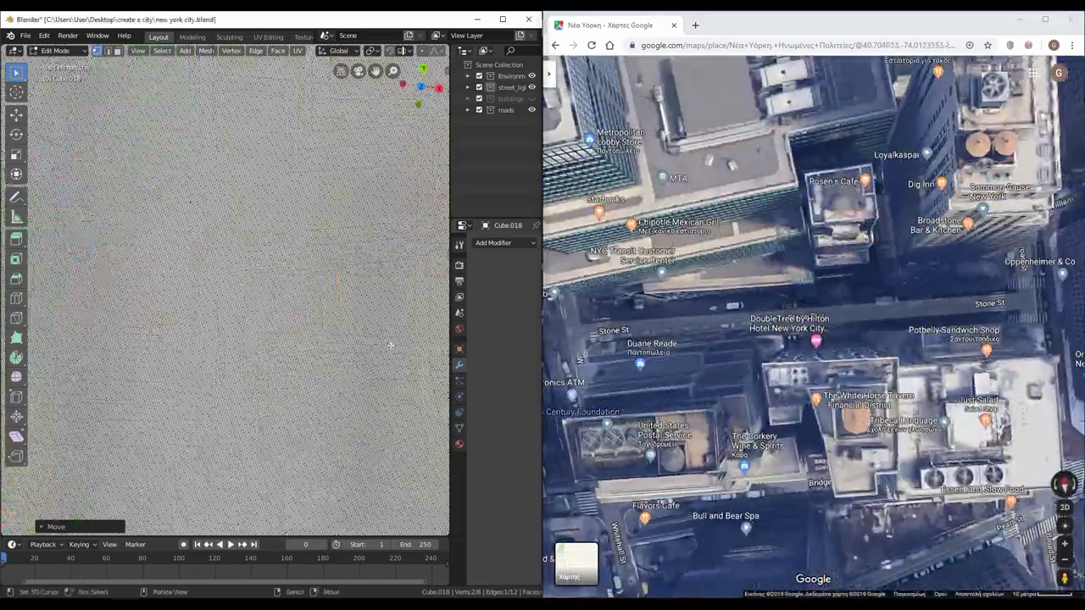
key(g)
click(354, 386)
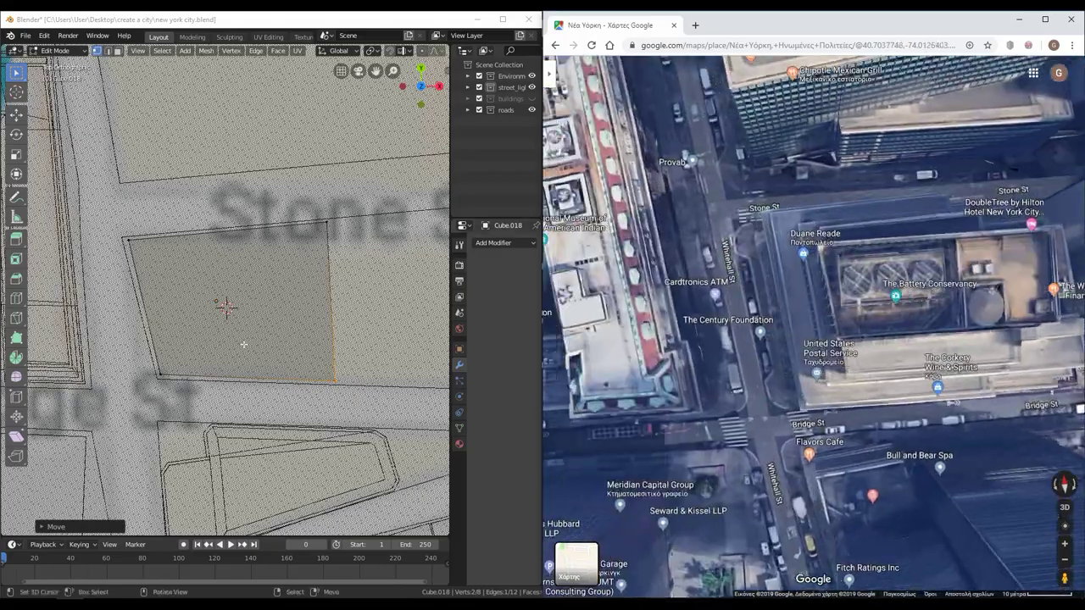
Raise the footprint into tall block Cube.018 with horizontal loop cuts
key(Tab)
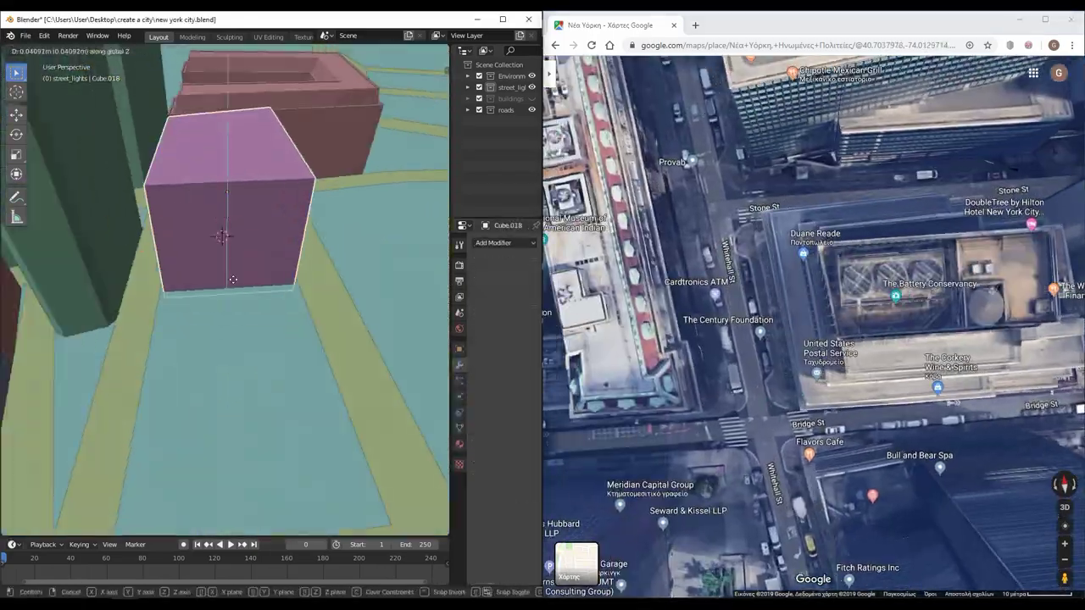
scroll(239, 235, down, 5)
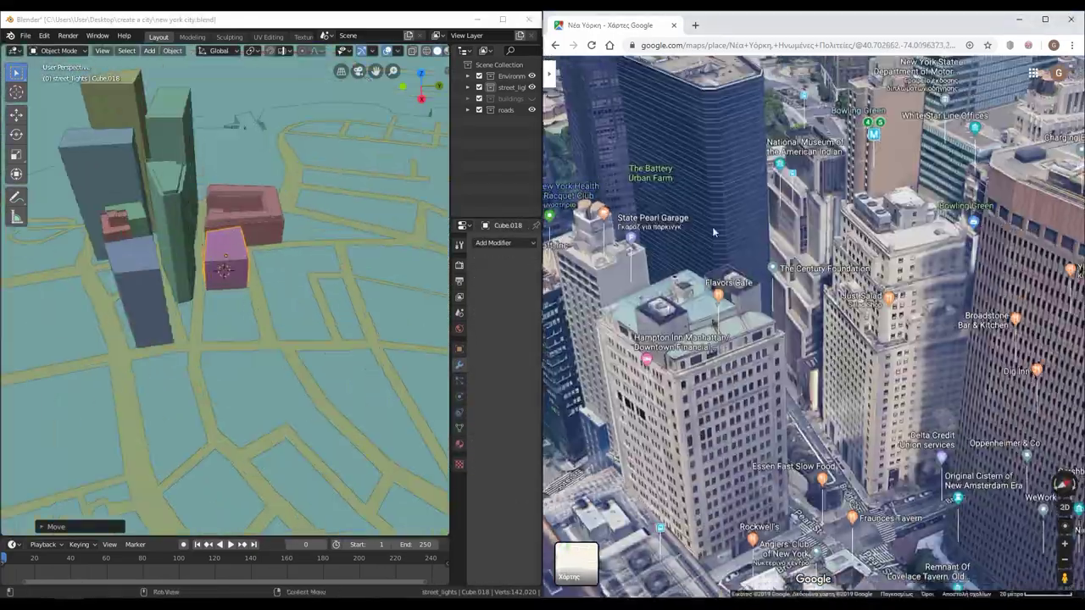
key(Tab)
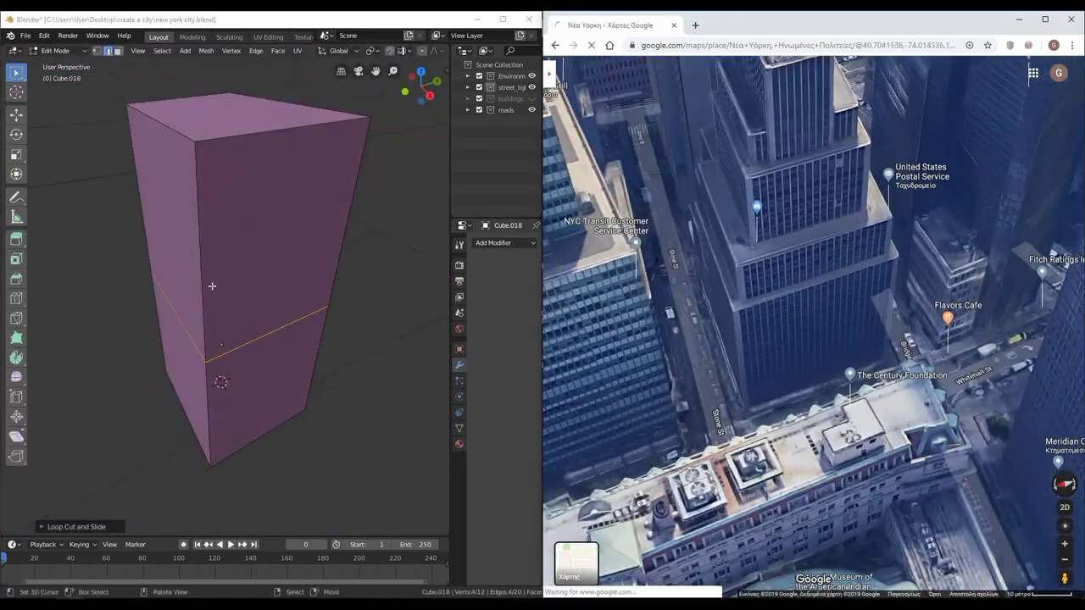
click(211, 260)
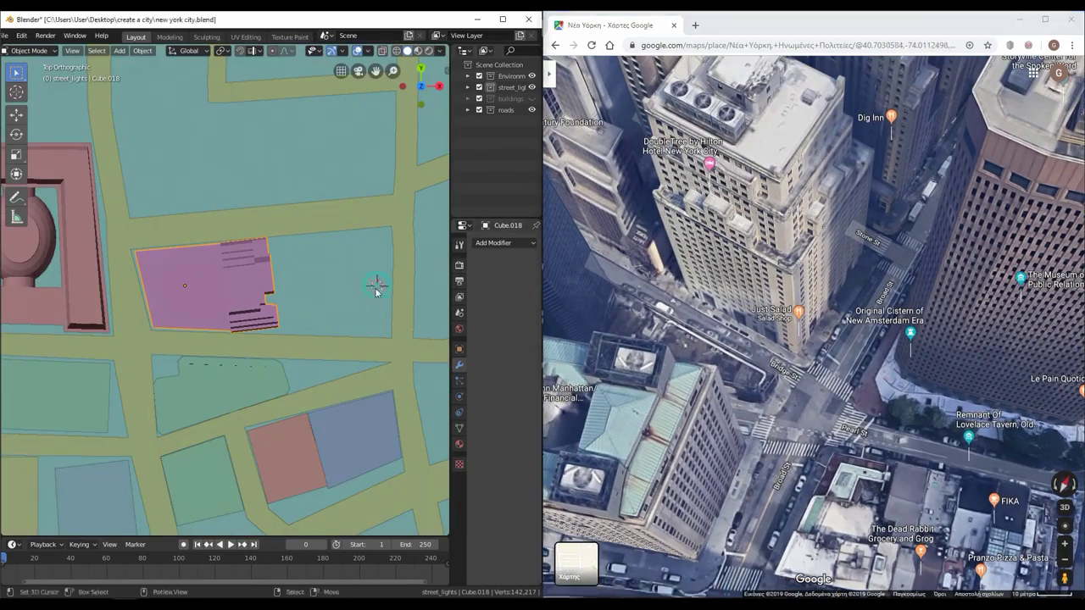
key(shift+a)
Shrink the new cube and fit its footprint corners onto the neighbouring lot outline
key(s)
click(407, 283)
key(Tab)
scroll(295, 315, up, 1)
key(shift+z)
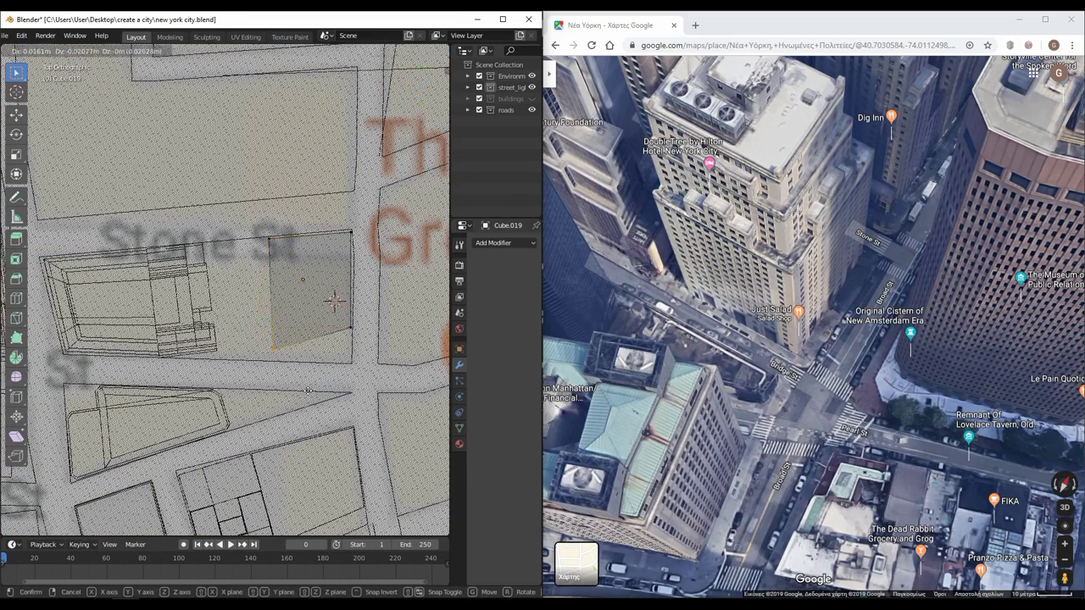
click(285, 396)
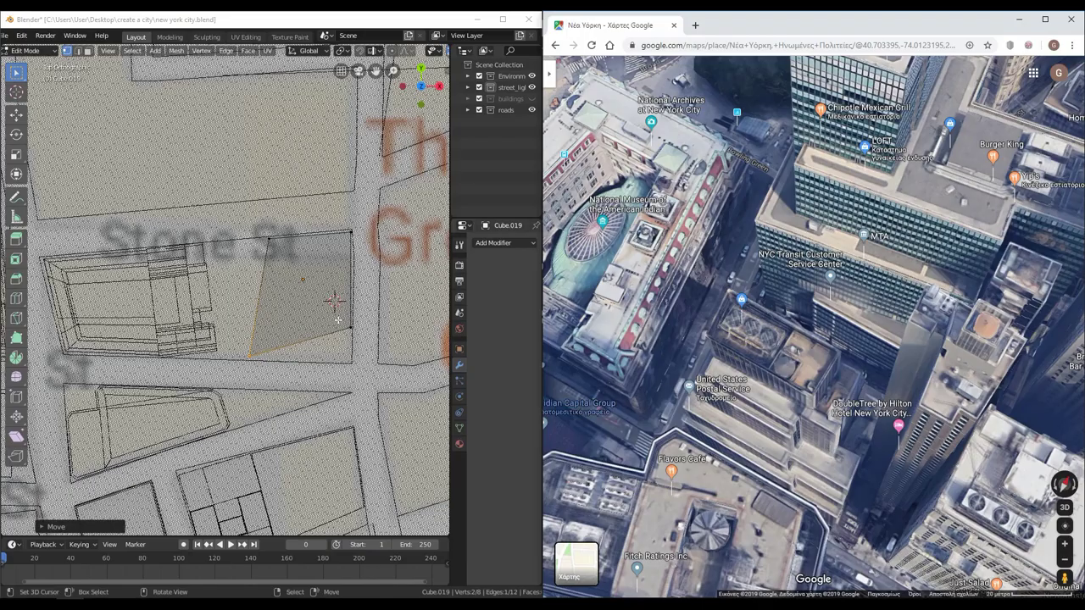
click(373, 407)
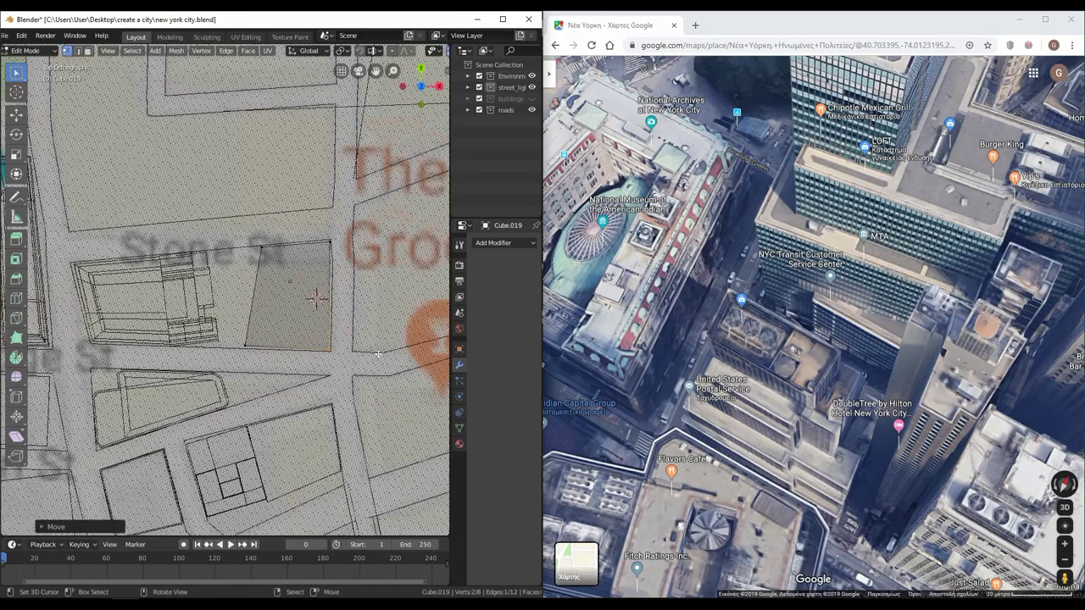
Raise the footprint into the building's main block
key(Tab)
middle_drag(373, 407, 290, 399)
key(z)
click(376, 395)
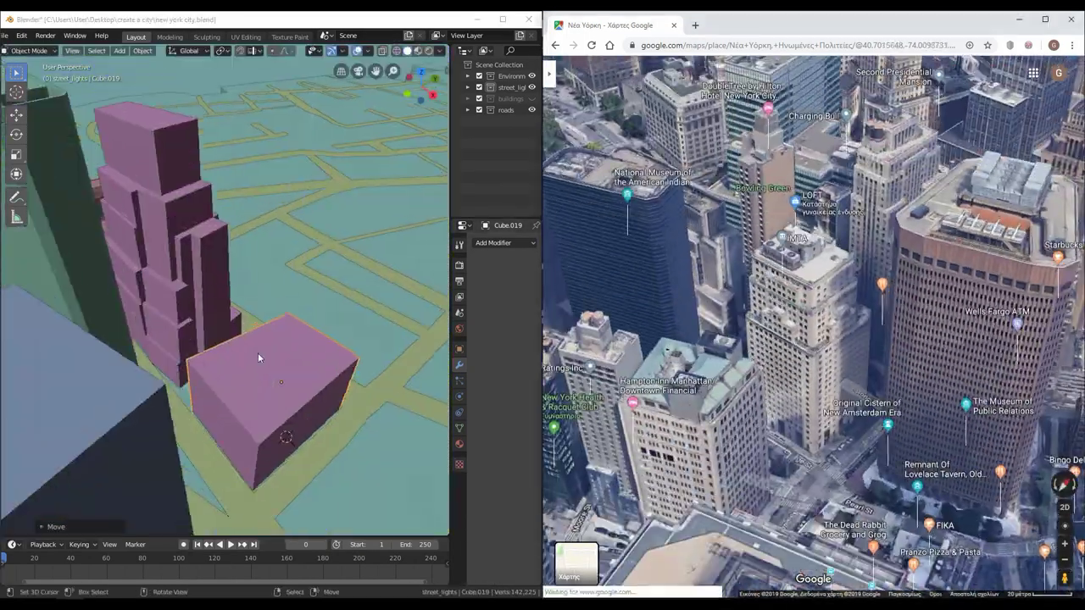
Select the block's top face and extrude it upward as a setback tier
key(Tab)
scroll(257, 352, up, 2)
click(297, 326)
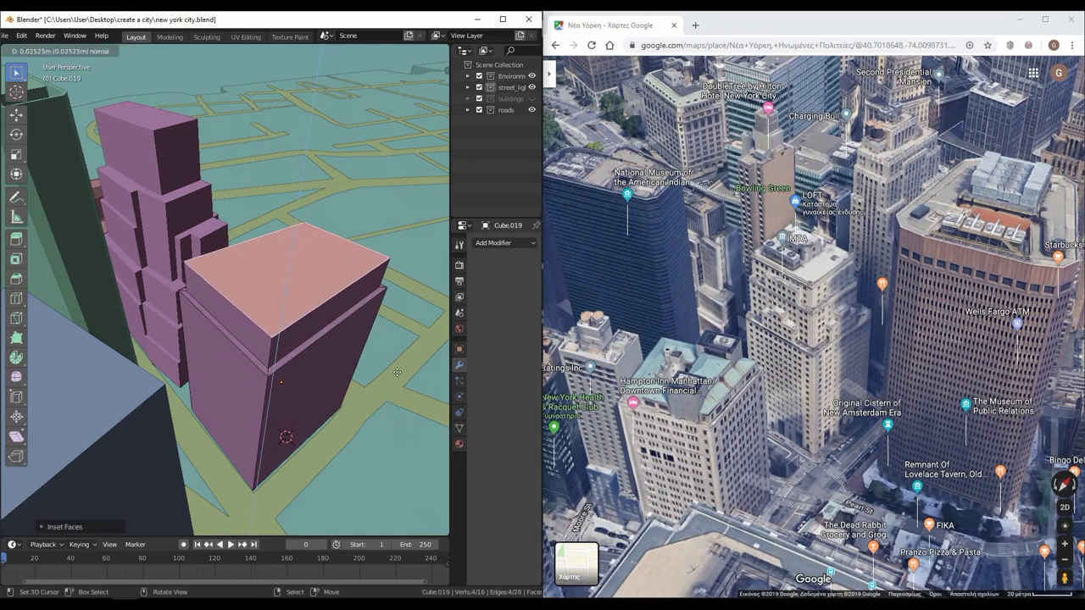
middle_drag(397, 373, 315, 293)
key(e)
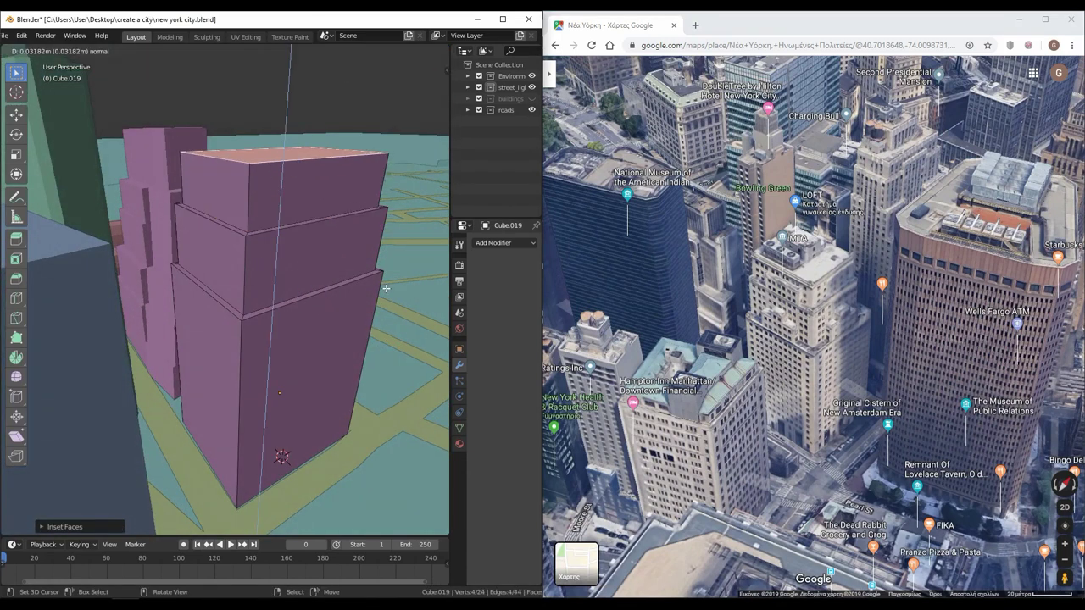
click(386, 288)
Extrude the top face again and shrink it into a small raised rooftop box
middle_drag(386, 288, 384, 389)
right_click(313, 246)
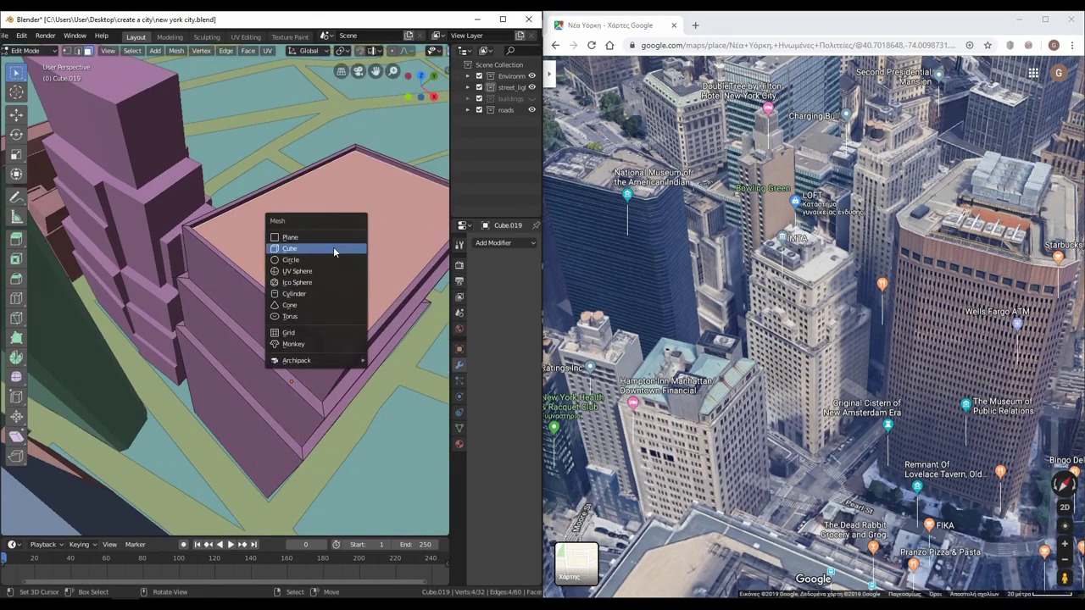
click(313, 246)
key(s)
click(339, 254)
key(KP_7)
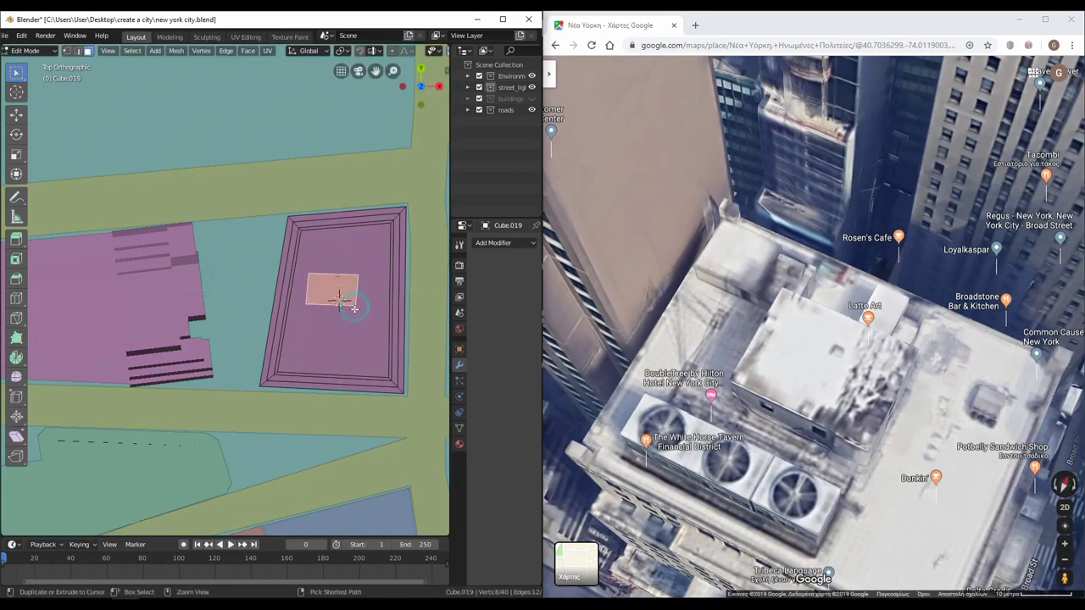
middle_drag(367, 370, 319, 351)
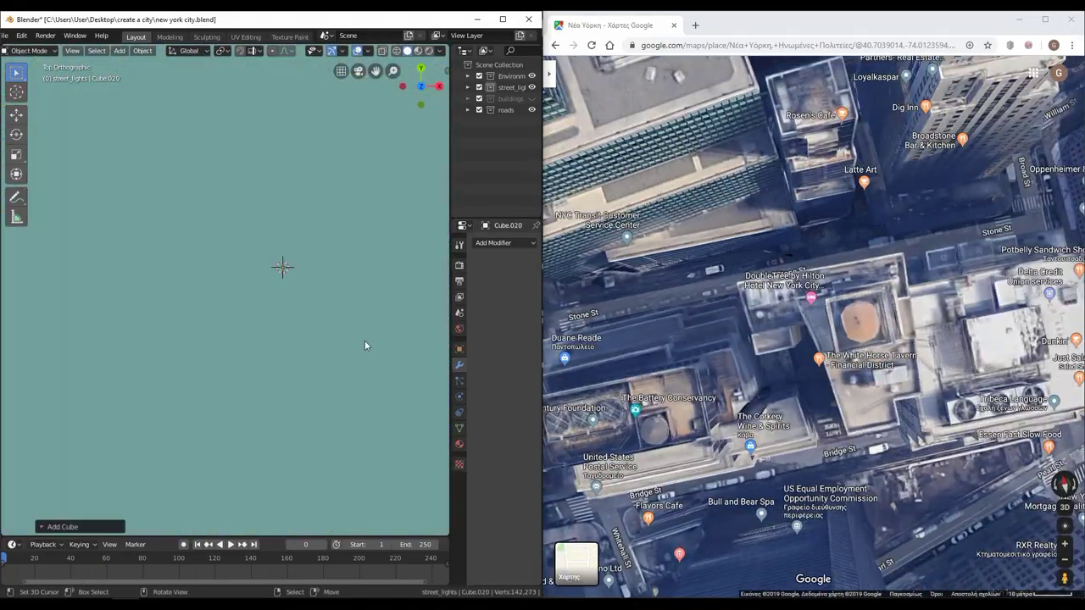
In wireframe view, move the new cube and its corners onto the next lot
click(57, 149)
key(g)
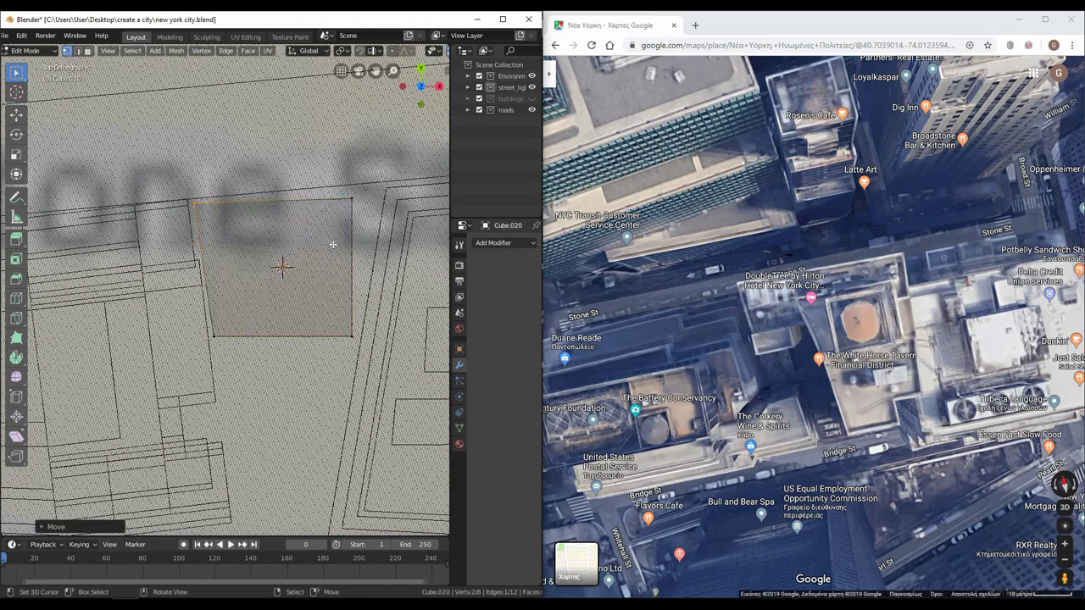
click(369, 286)
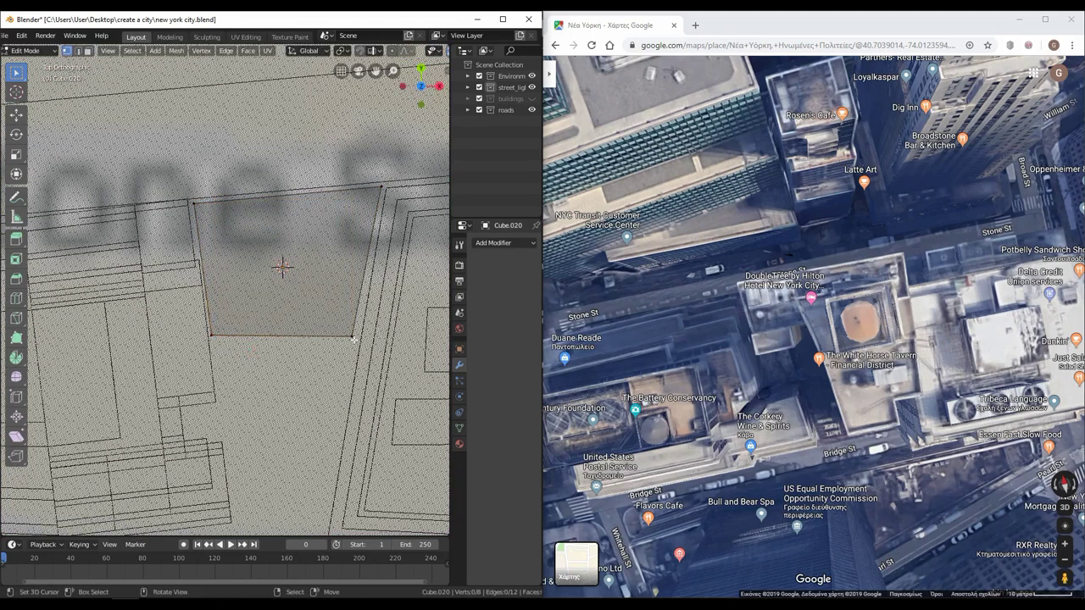
click(399, 335)
drag(847, 351, 809, 317)
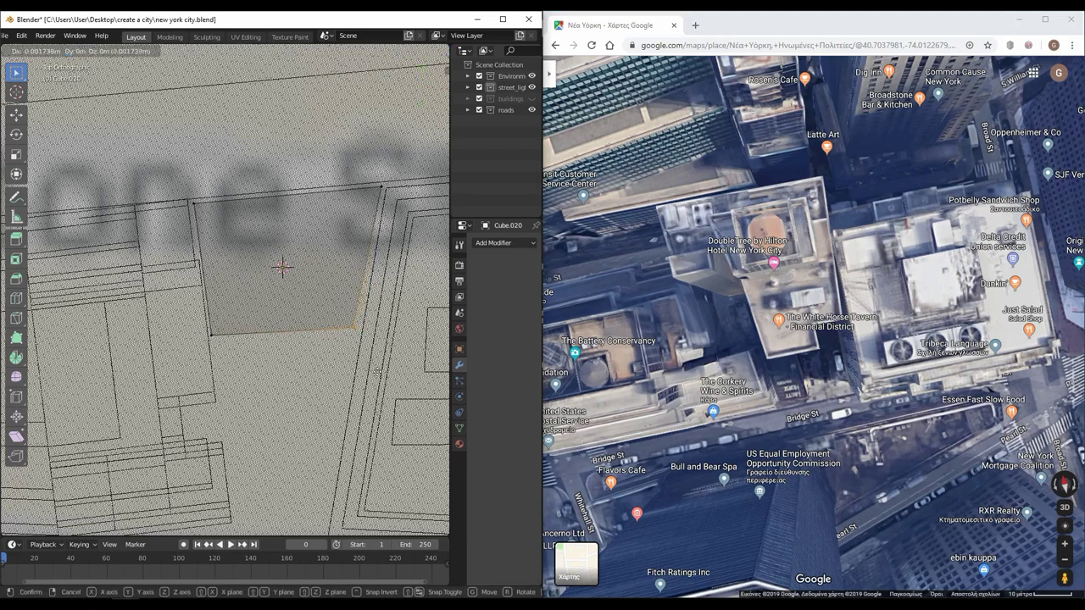
Loop-cut the footprint into two parts, then inset and cut the tower's top
key(ctrl+r)
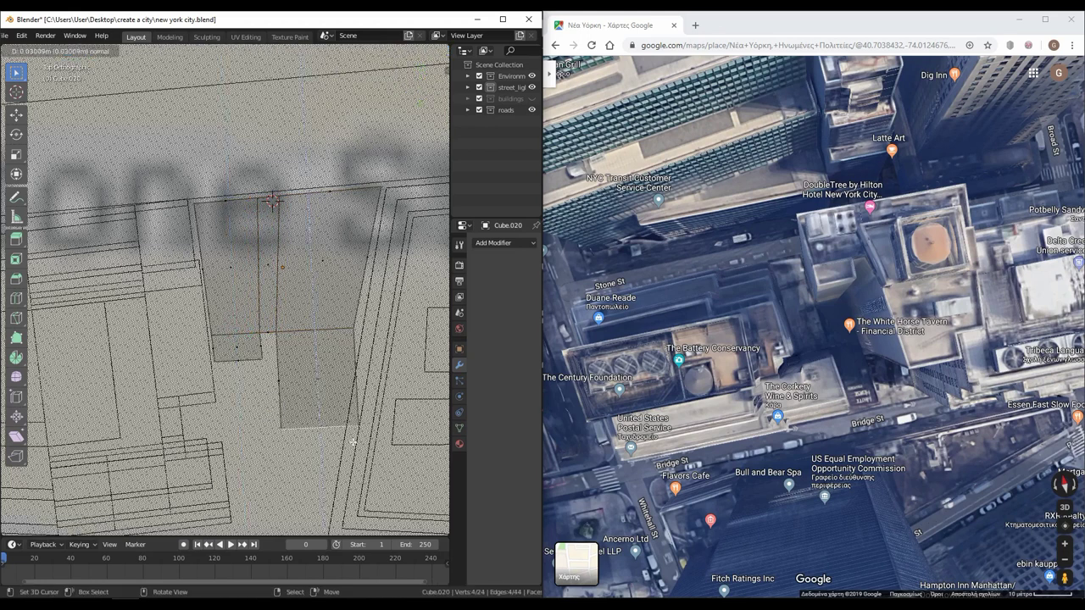
click(272, 403)
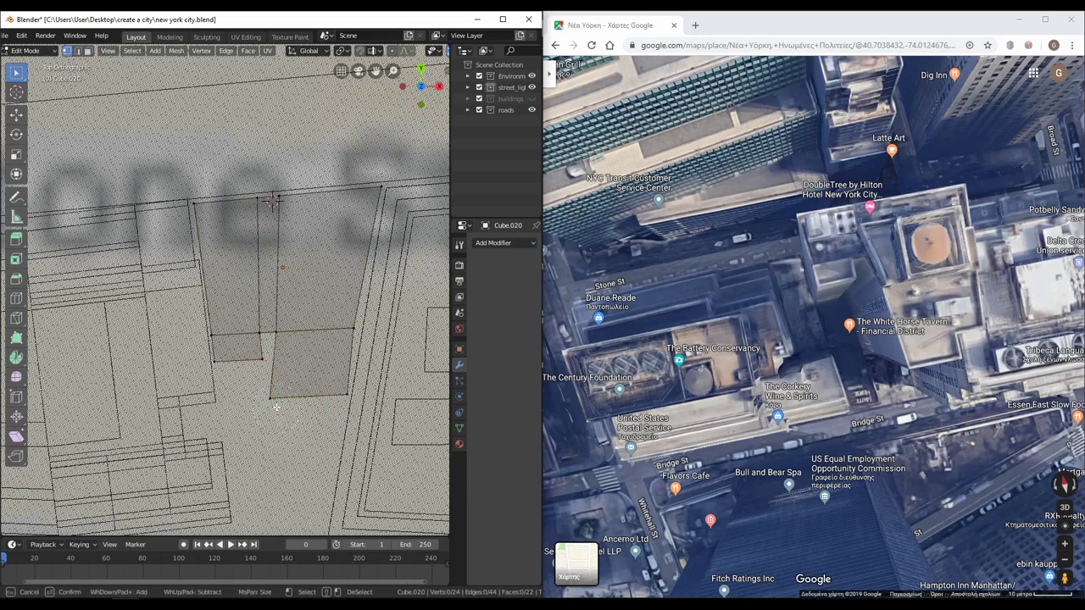
drag(263, 361, 360, 381)
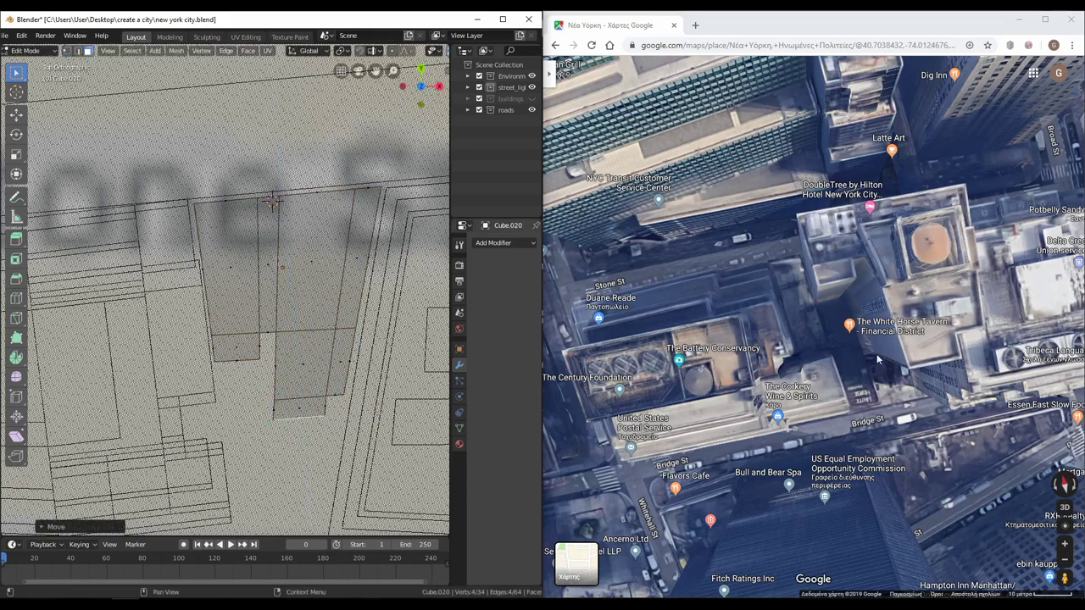
ctrl+drag(878, 359, 866, 302)
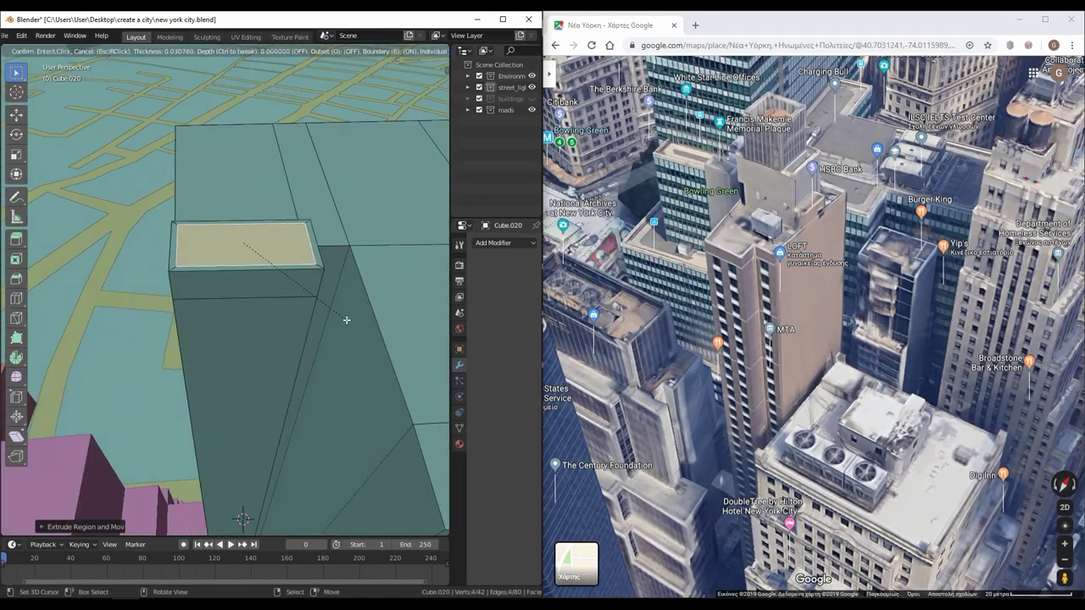
click(347, 320)
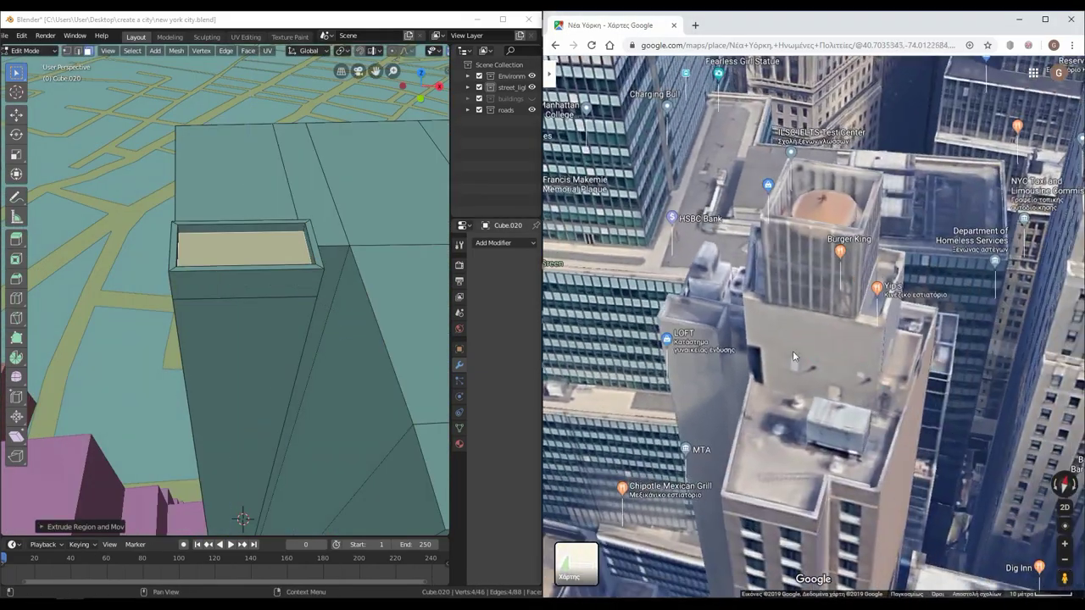
key(ctrl+r)
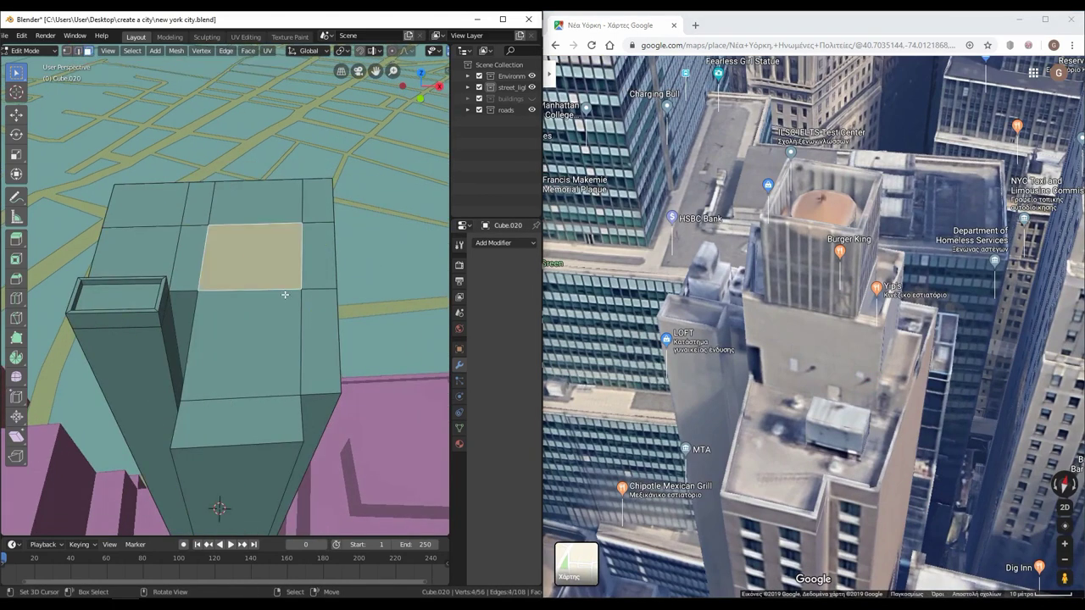
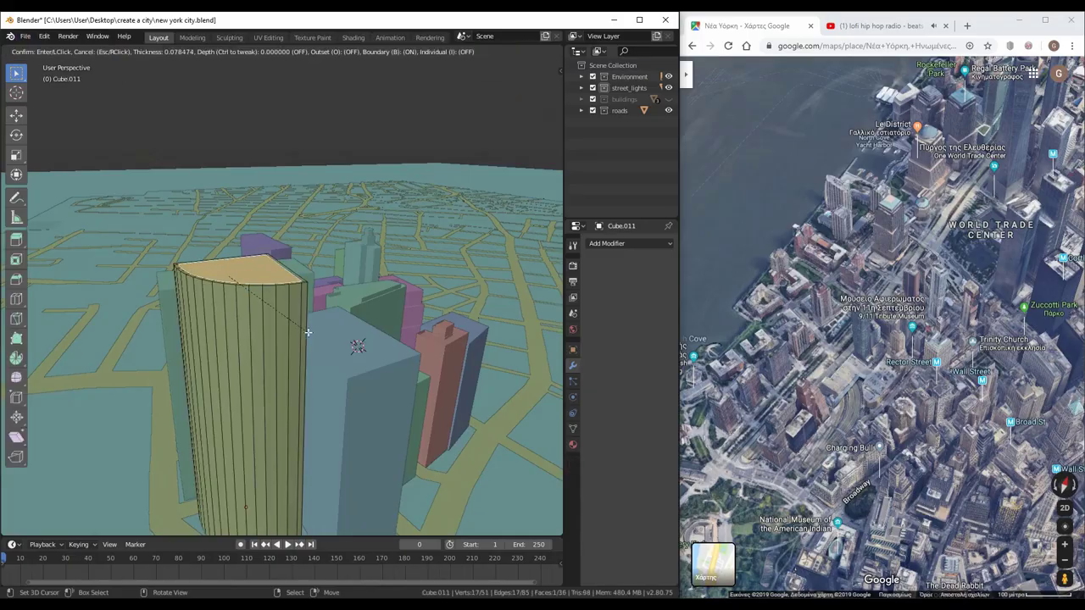
Switch to top orthographic view, zoom in on the empty block, and place the 3D cursor there
scroll(823, 405, up, 2)
scroll(818, 386, up, 2)
scroll(812, 364, up, 2)
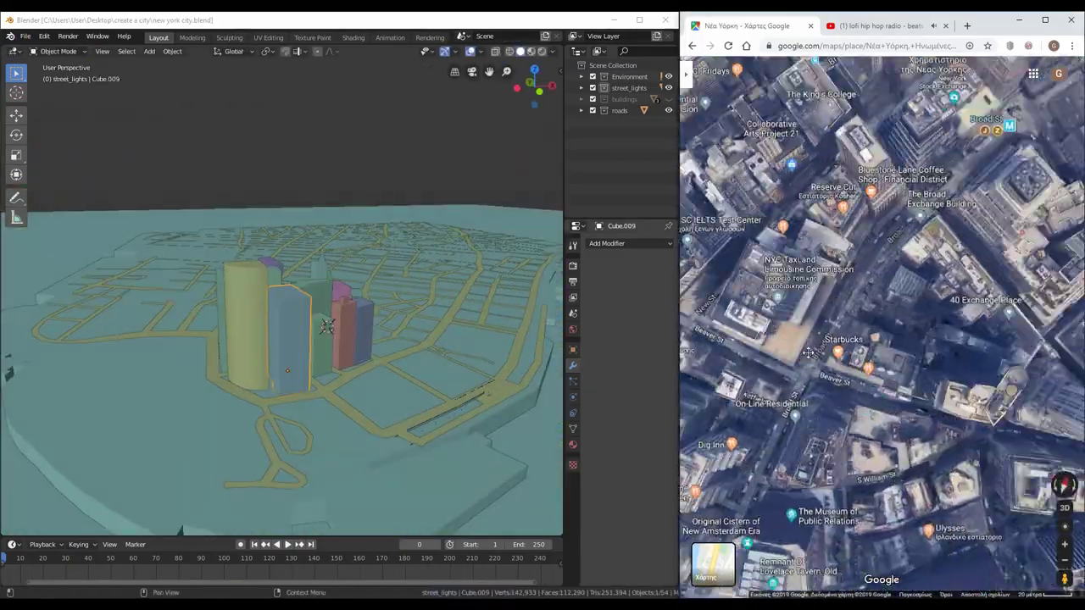
drag(809, 353, 843, 303)
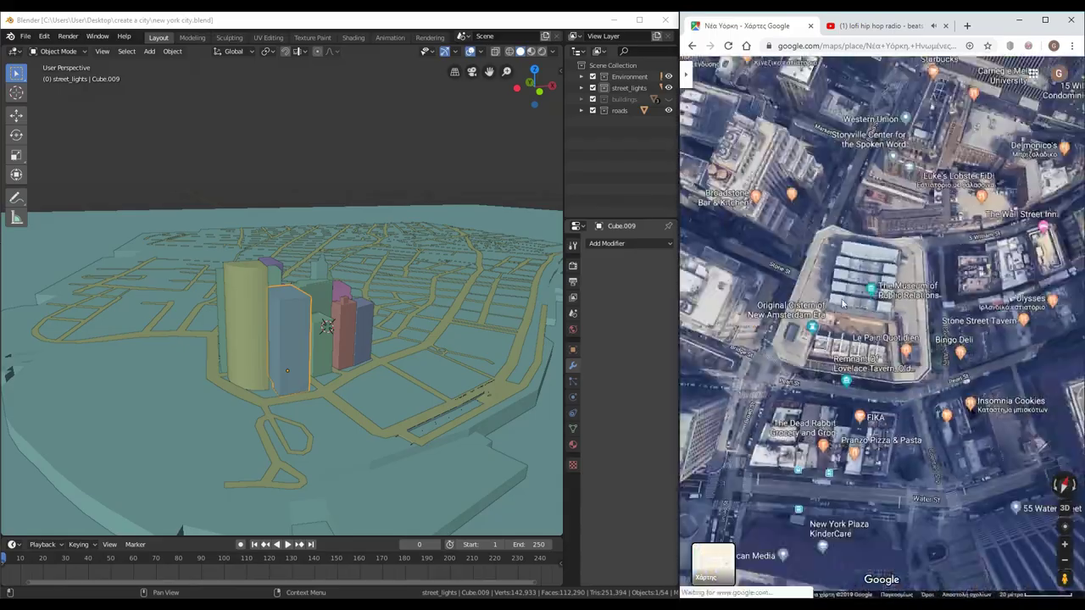
key(KP_7)
scroll(364, 335, up, 3)
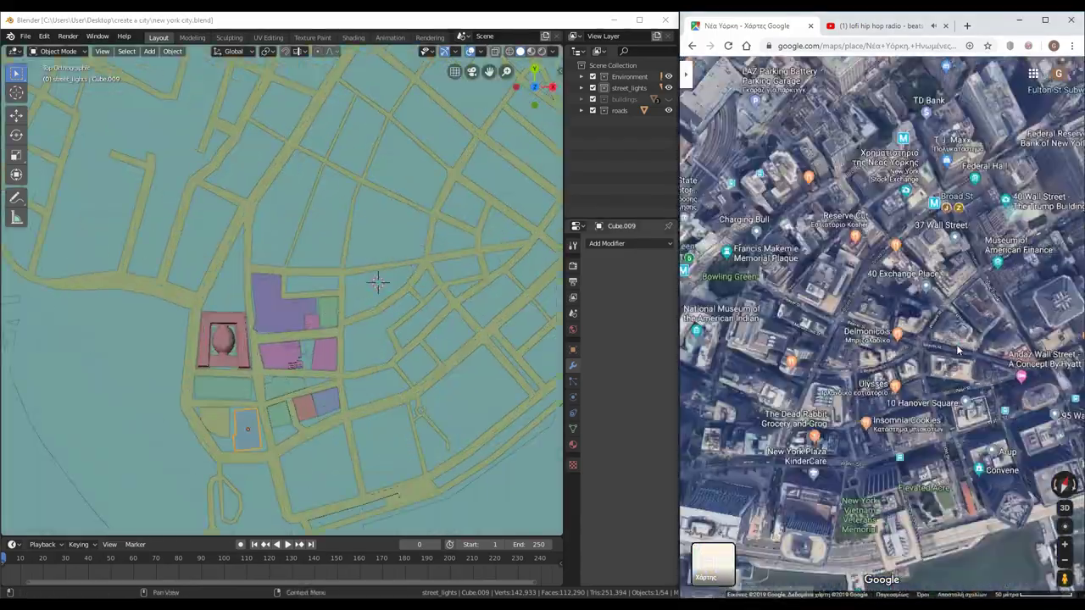
scroll(899, 272, up, 2)
scroll(770, 183, up, 2)
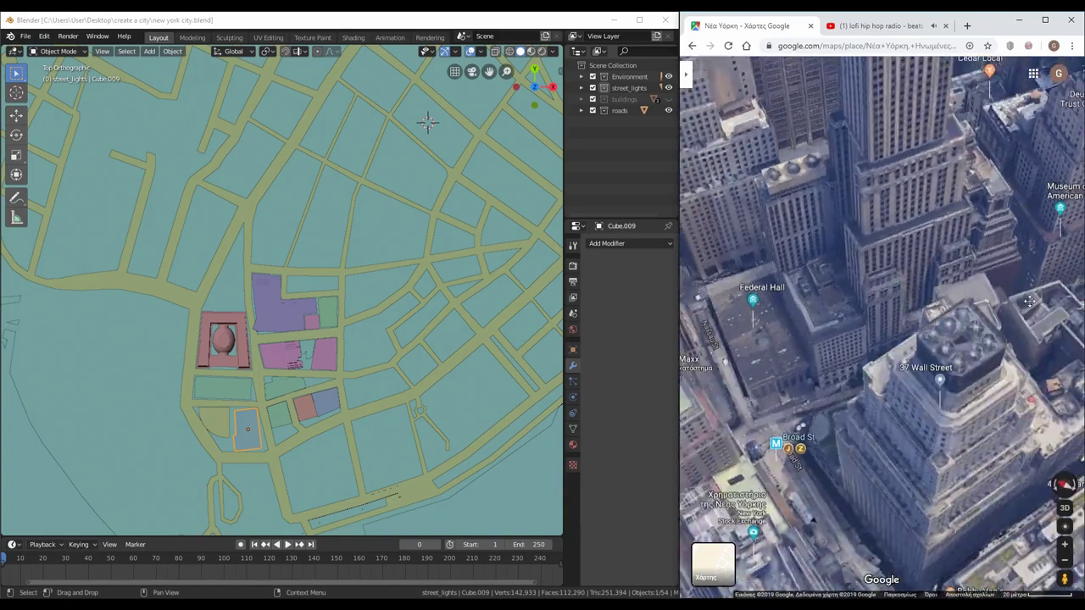
scroll(451, 110, up, 2)
scroll(331, 344, up, 3)
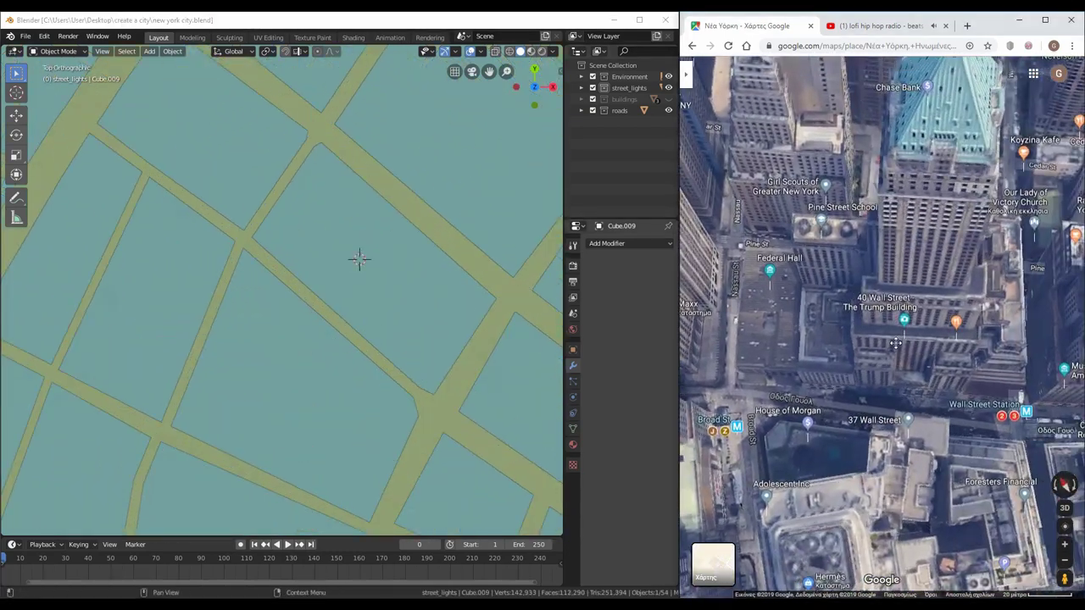
shift+right_click(415, 303)
Add a cube on the empty block, scaled and rotated to follow the streets, with its top face selected
key(shift+a)
key(s)
click(532, 392)
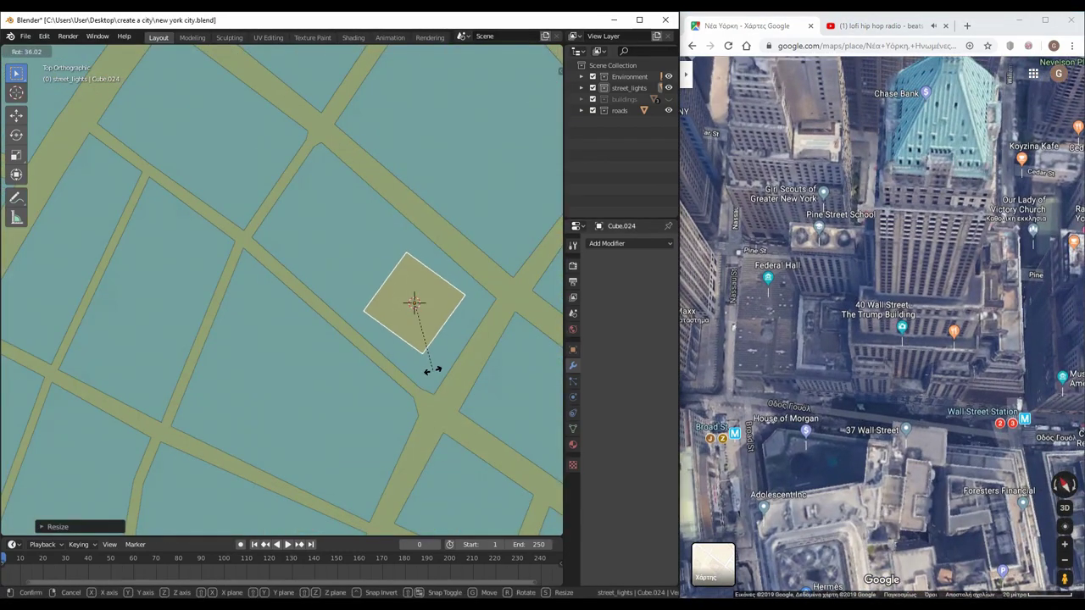
middle_drag(482, 310, 407, 373)
key(Tab)
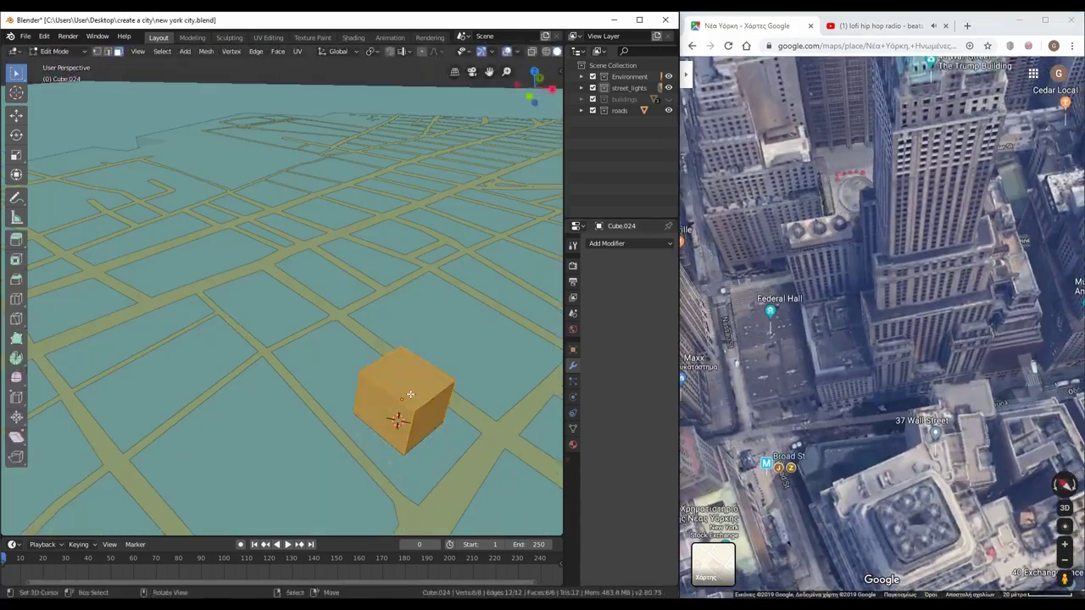
click(407, 373)
Raise the cube's top face straight up to form the tower's main shaft
scroll(984, 452, down, 3)
scroll(304, 403, down, 2)
scroll(303, 403, down, 3)
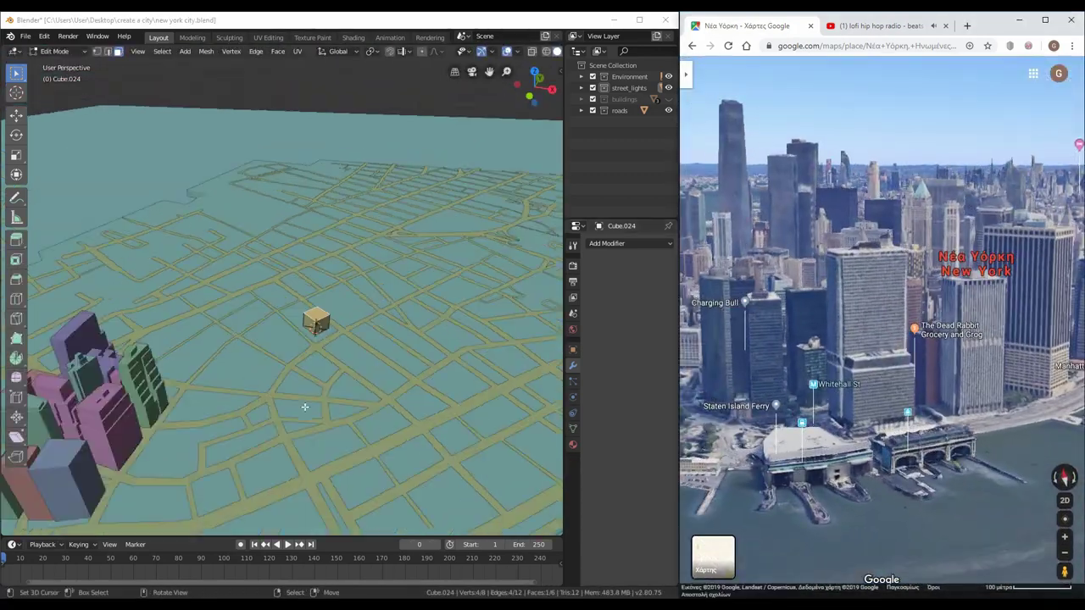
scroll(304, 403, down, 2)
key(KP_1)
key(g)
key(z)
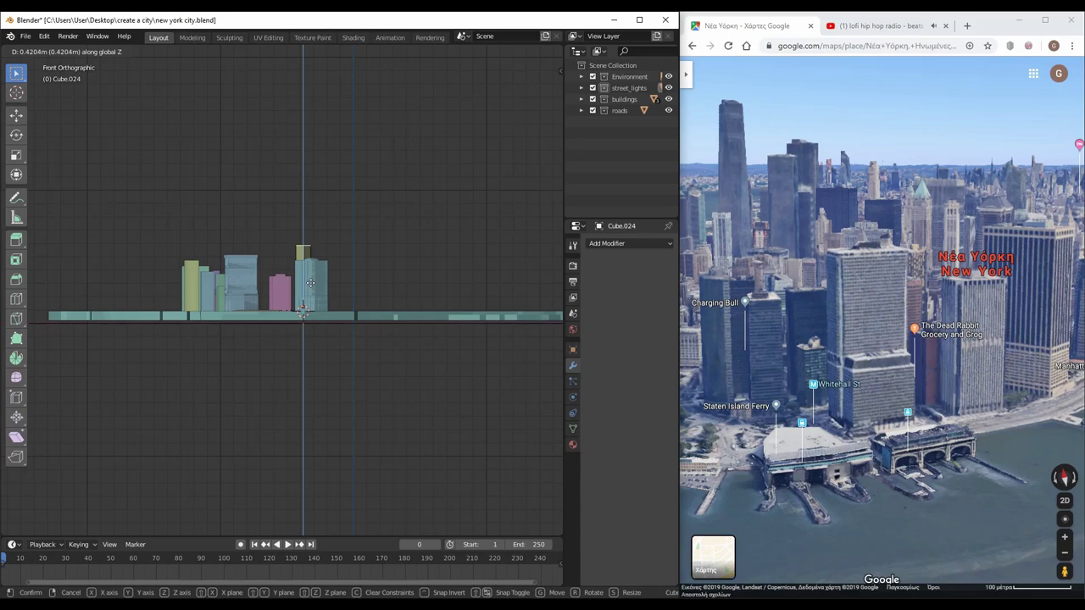
click(310, 282)
Inset and extrude the top face twice to create two setback tiers
middle_drag(311, 282, 413, 376)
scroll(413, 375, up, 5)
key(i)
click(413, 376)
key(e)
click(412, 291)
key(i)
click(364, 339)
key(e)
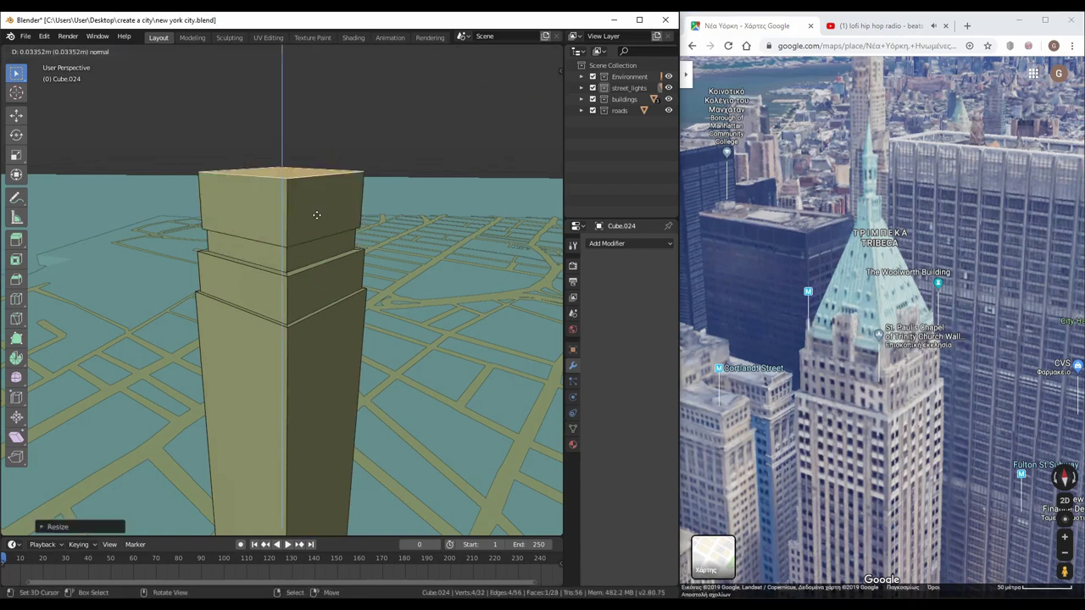
click(317, 147)
Shrink the top into a spire and merge its tip to a single point at the cursor
key(s)
click(281, 113)
middle_drag(333, 171, 349, 415)
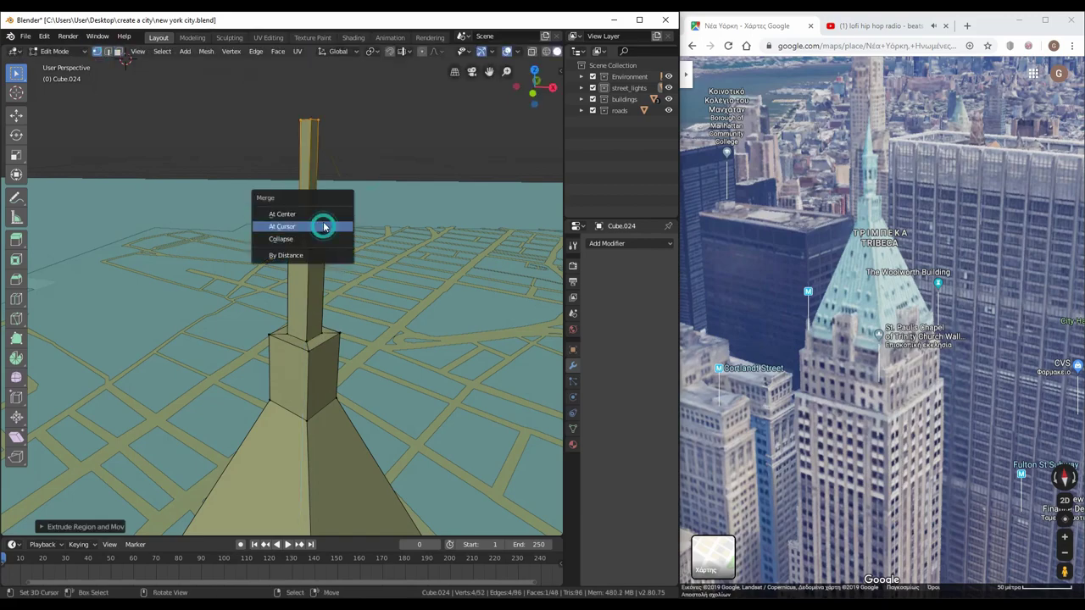
click(323, 226)
middle_drag(370, 358, 378, 431)
Leave Edit Mode and view the finished spire tower from above
key(Tab)
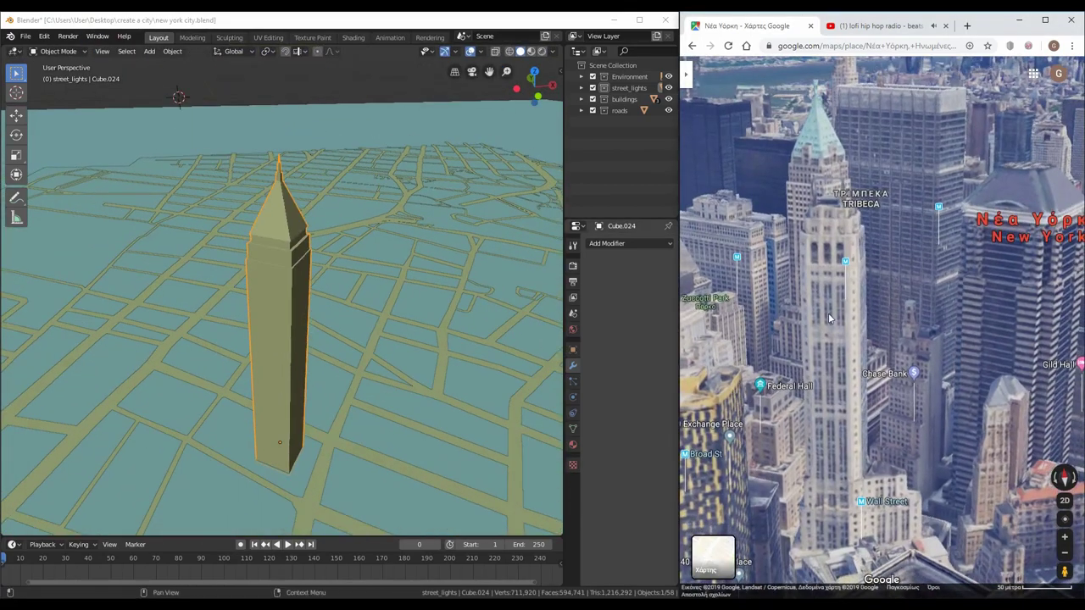
scroll(828, 318, down, 3)
middle_drag(271, 331, 278, 353)
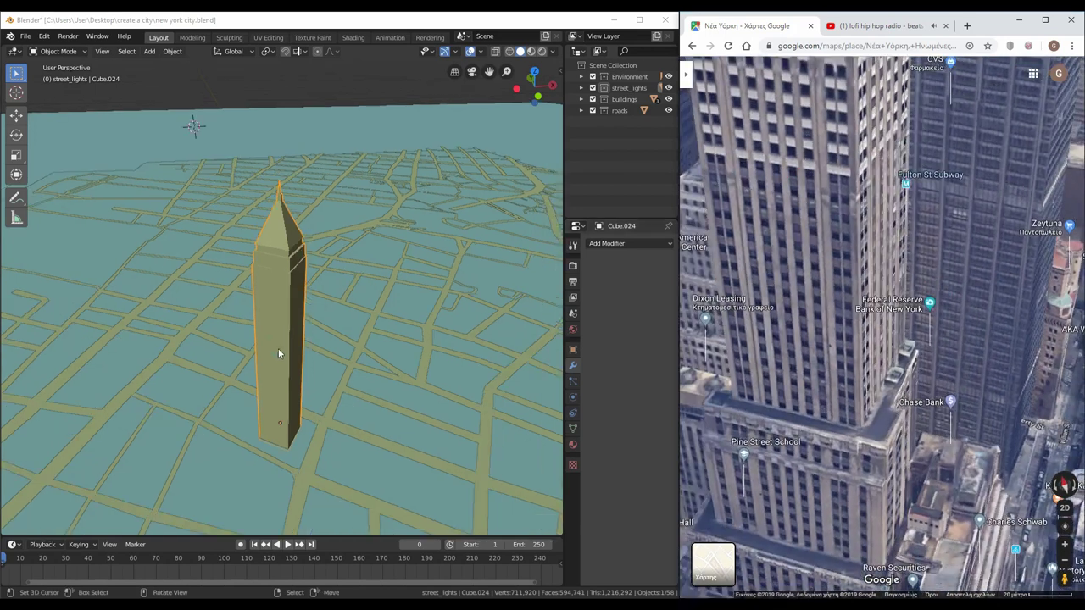
key(KP_7)
Add a wider base cube around the tower's foot, scaled and rotated to line up with it
scroll(296, 370, up, 3)
key(s)
click(296, 370)
key(r)
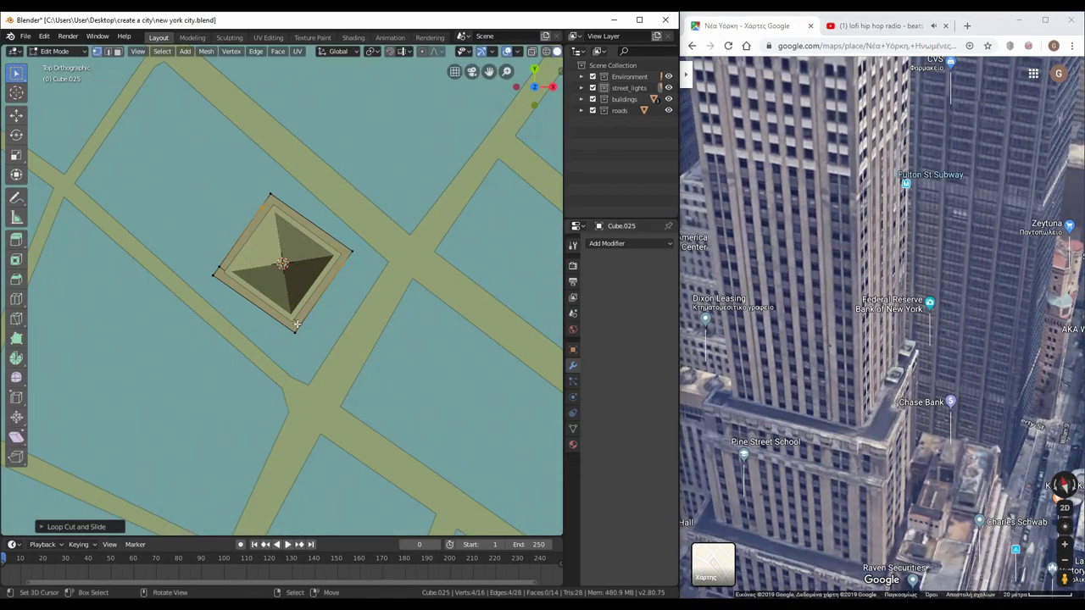
middle_drag(309, 316, 307, 466)
key(Escape)
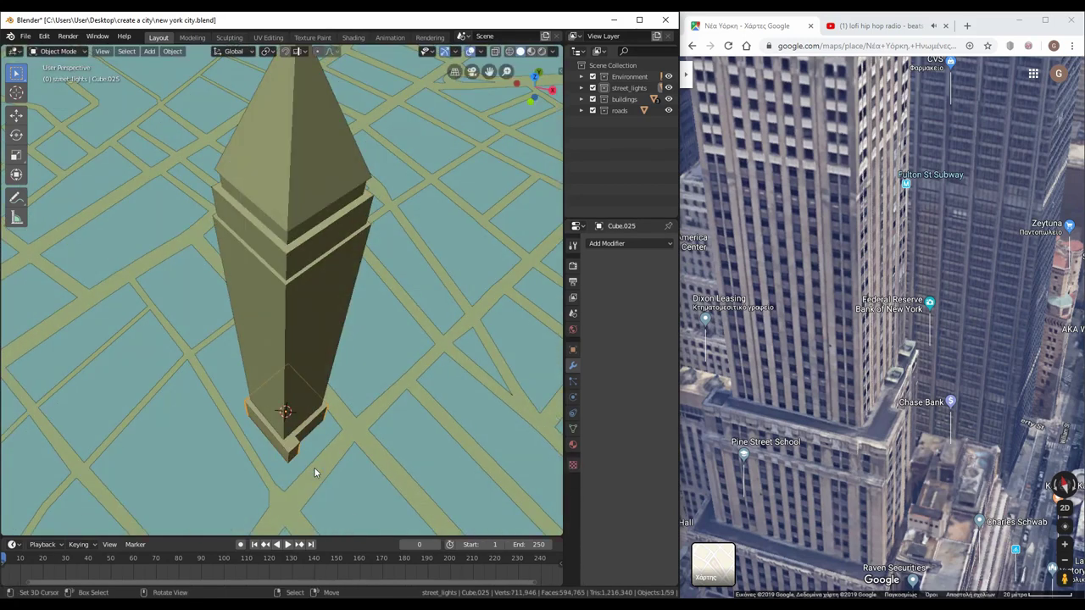
scroll(313, 465, down, 2)
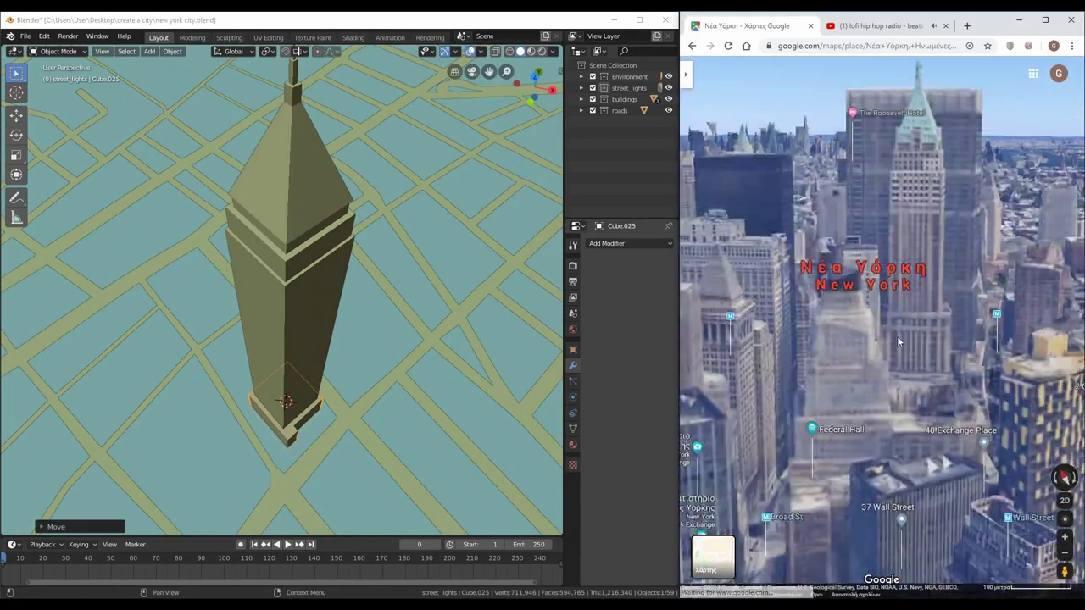
click(336, 425)
middle_drag(336, 425, 342, 425)
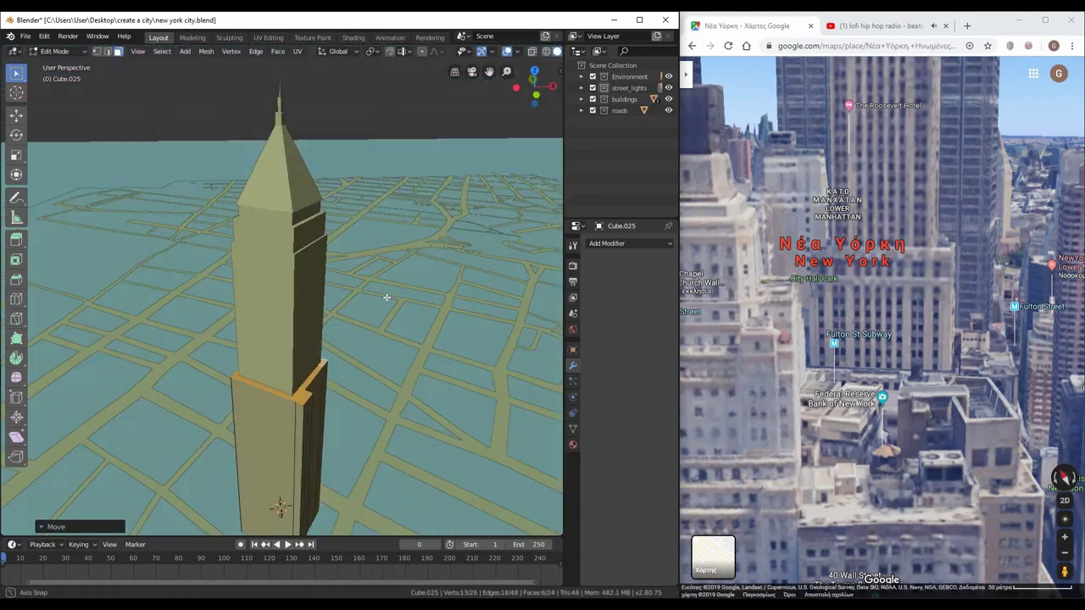
Select the base's side faces using X-ray display and delete them
shift+click(292, 363)
middle_drag(292, 363, 279, 508)
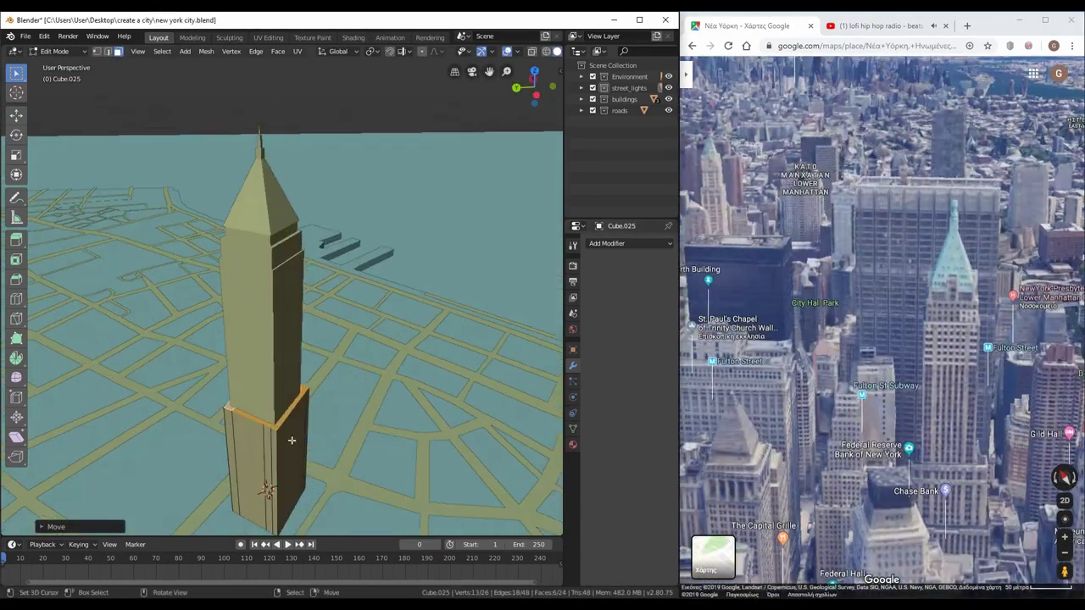
scroll(279, 521, up, 2)
key(shift+z)
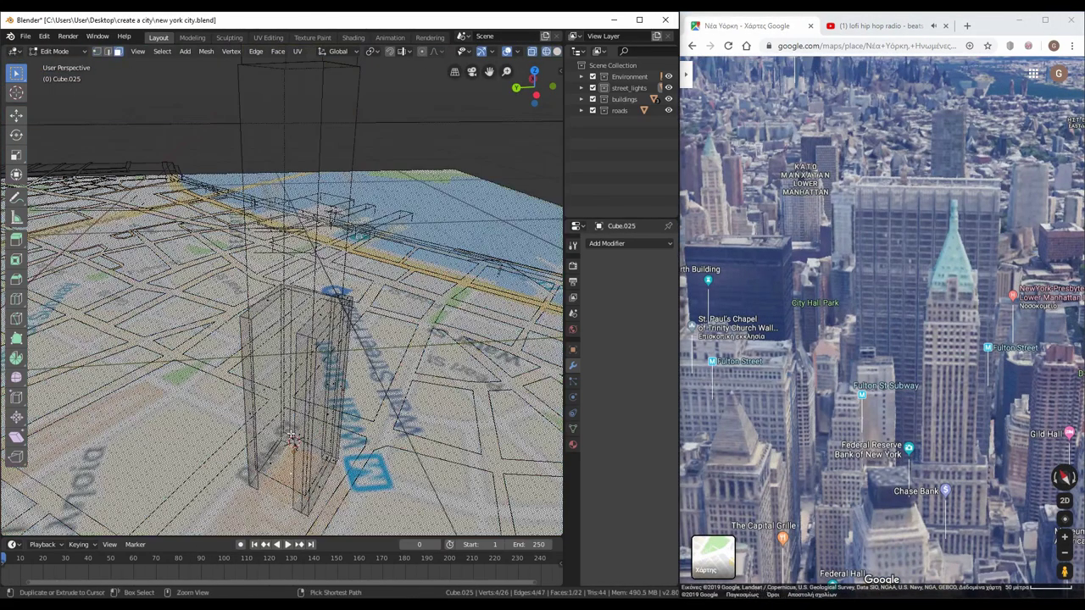
key(shift+z)
scroll(352, 361, up, 3)
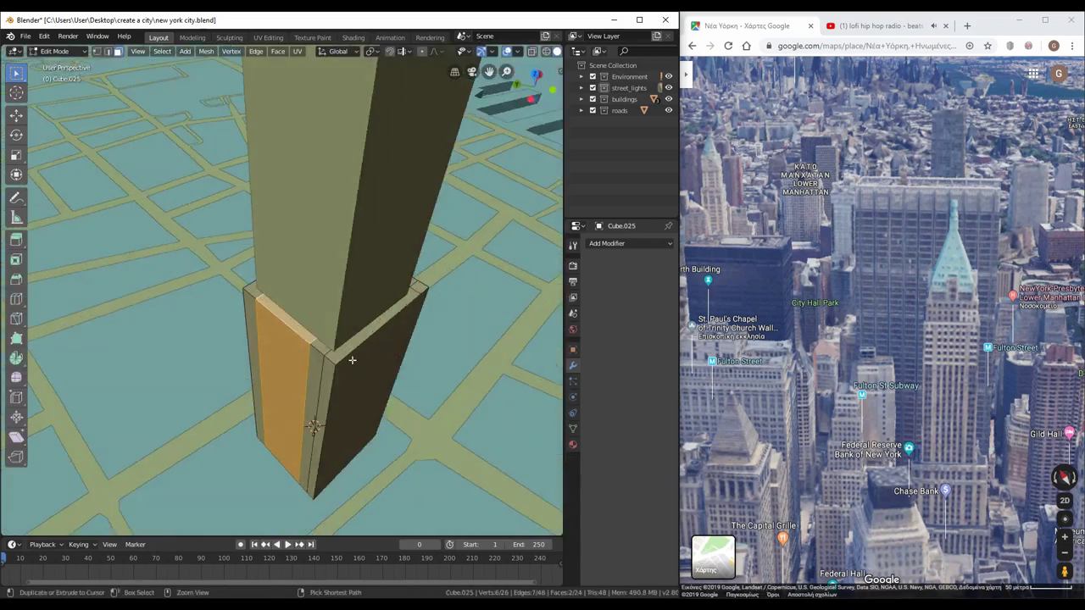
key(x)
key(shift+z)
key(x)
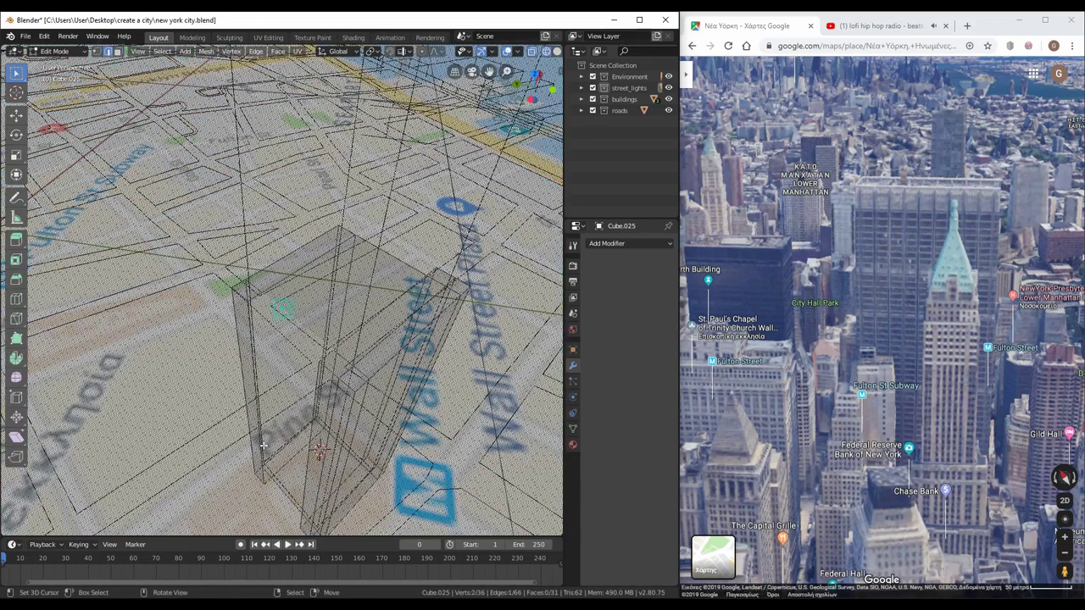
Return to solid display and zoom in to inspect the trimmed base
mouse_move(279, 398)
middle_down()
mouse_move(279, 429)
mouse_move(280, 399)
middle_up()
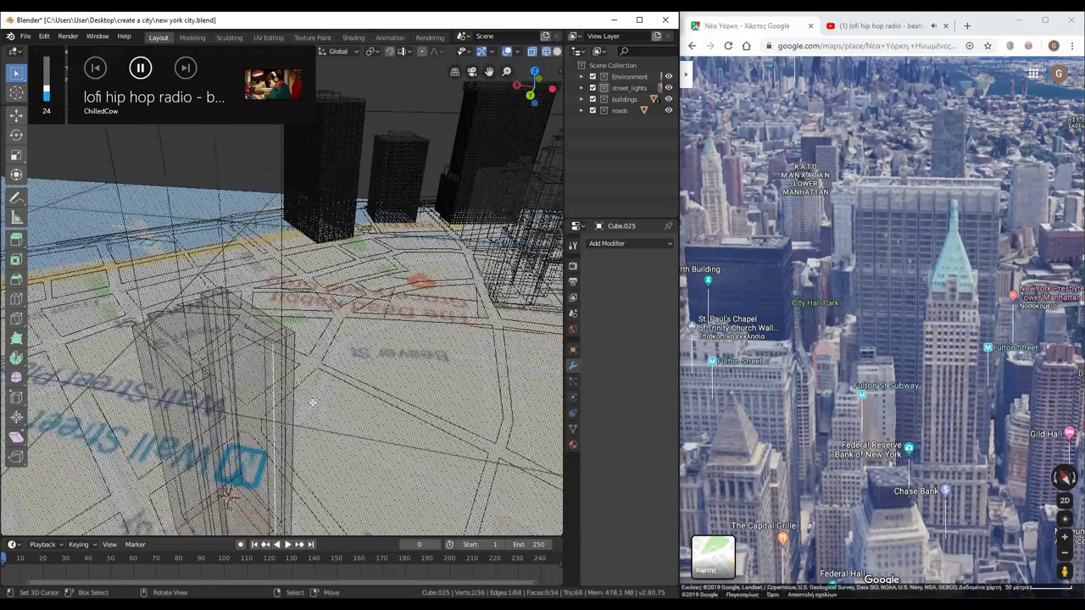
key(shift+z)
scroll(842, 380, up, 2)
scroll(808, 418, up, 2)
scroll(808, 418, up, 3)
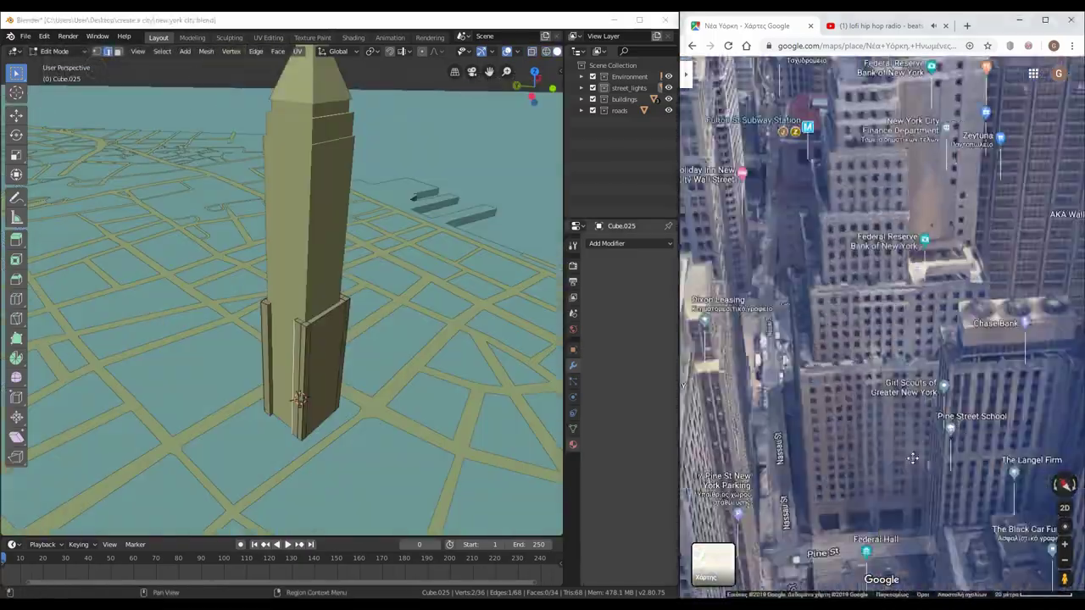
scroll(889, 377, up, 3)
scroll(888, 376, down, 5)
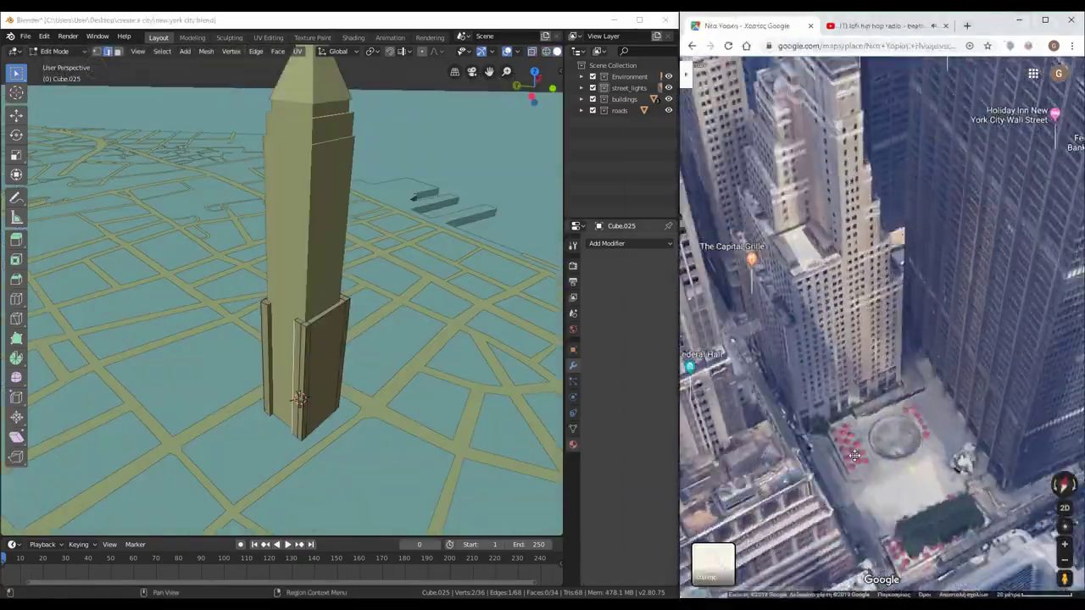
scroll(895, 385, up, 2)
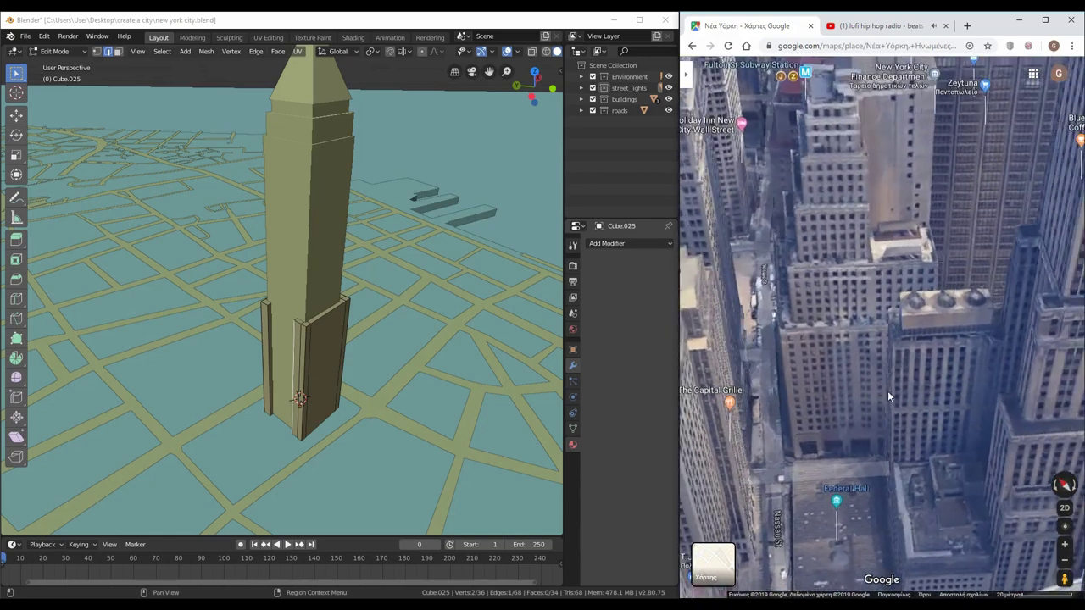
Add a smaller square cube beside the tower base in top view
click(320, 378)
key(Tab)
key(KP_7)
key(shift+a)
click(402, 326)
key(s)
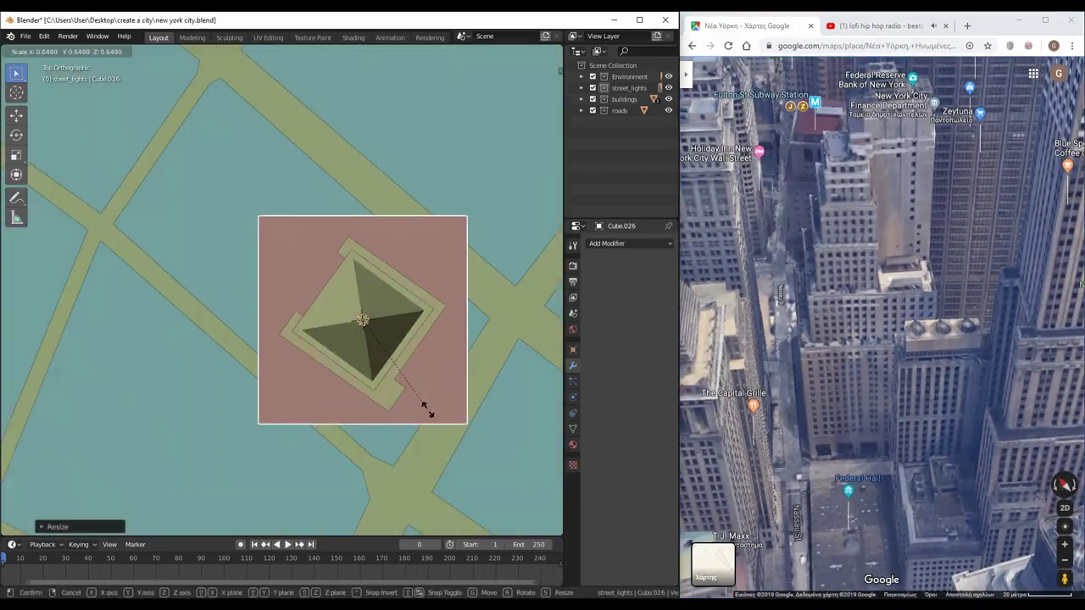
key(s)
click(365, 415)
scroll(1020, 429, up, 3)
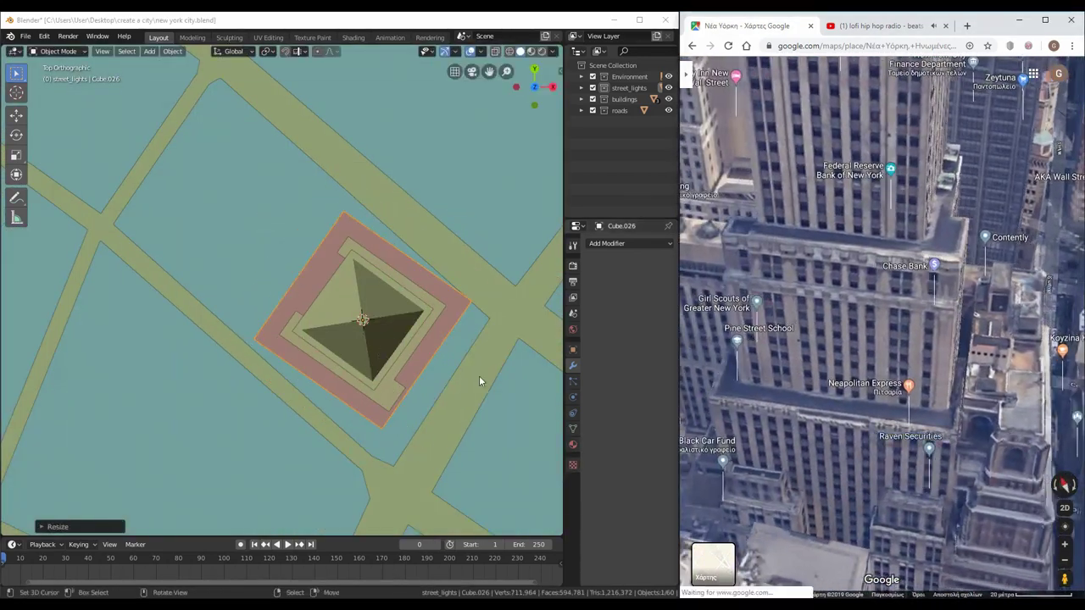
scroll(479, 376, up, 1)
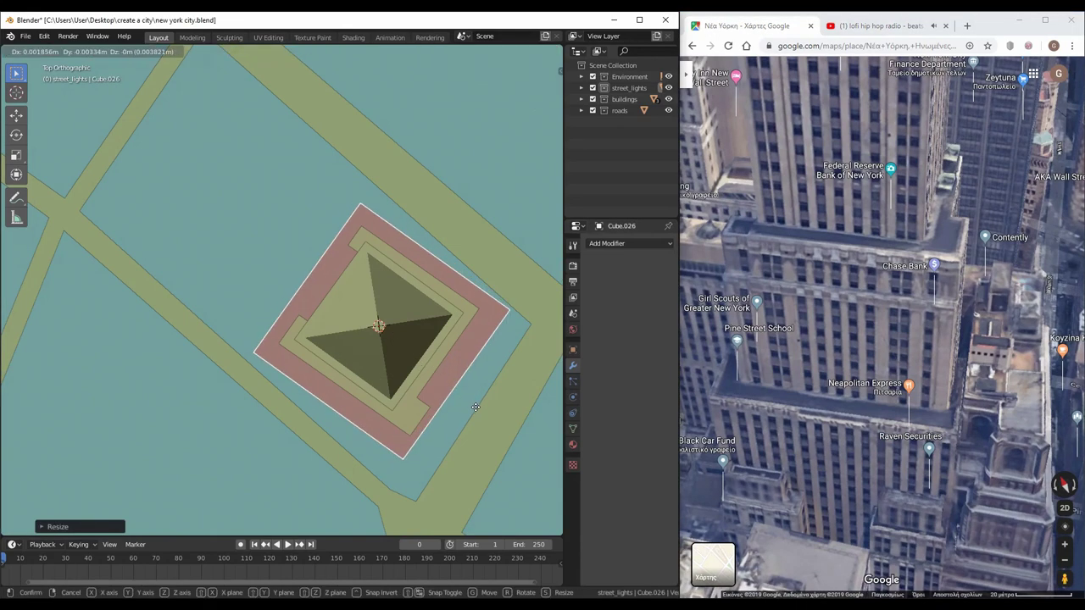
click(475, 406)
Loop-cut the new block and switch to face selection, checking it with X-ray
drag(873, 397, 817, 350)
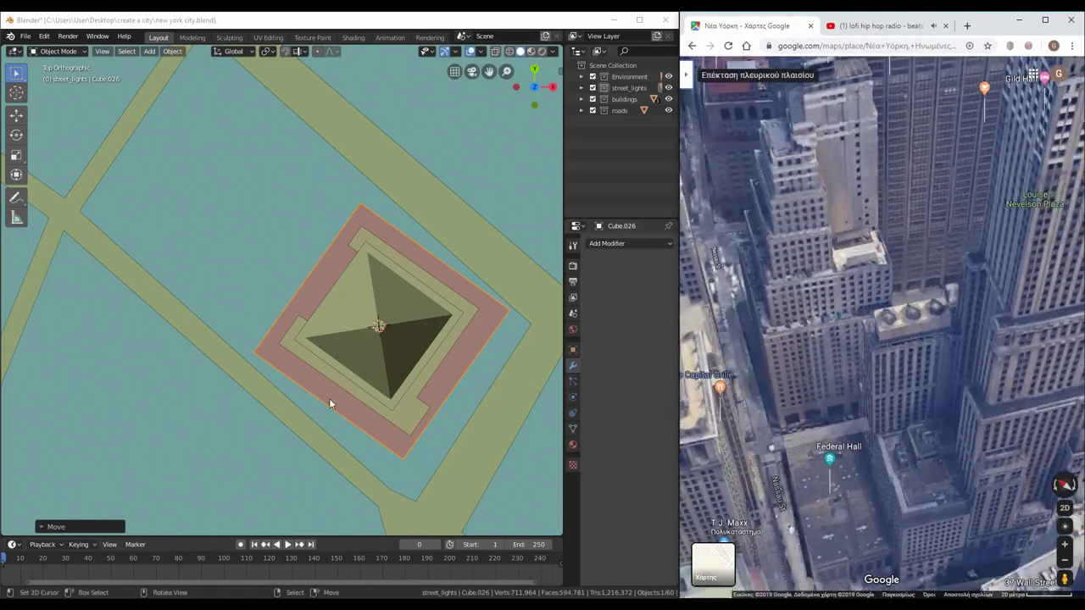
key(Tab)
key(ctrl+r)
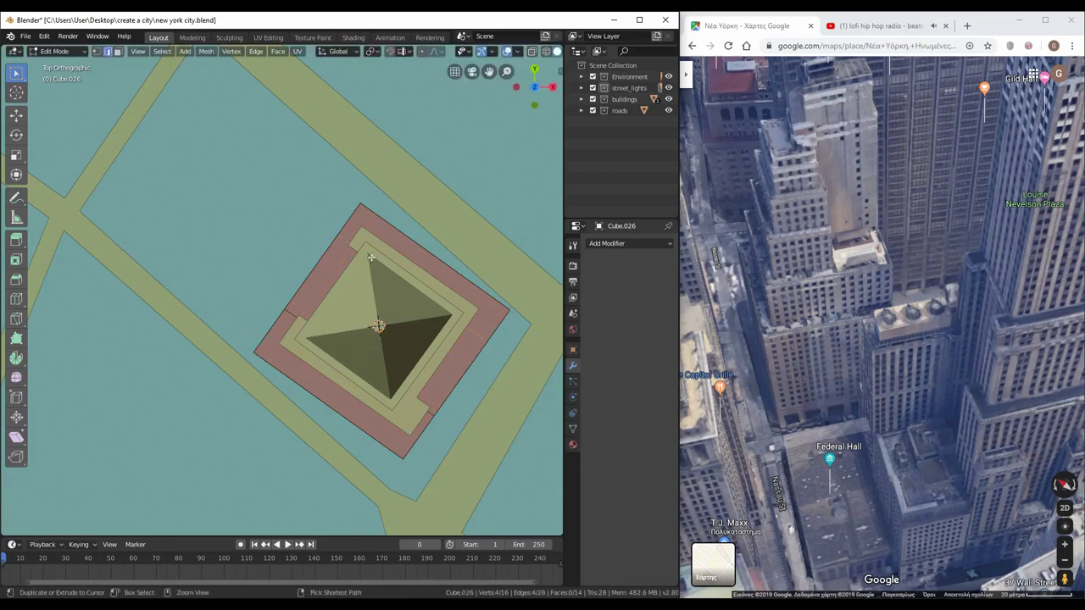
middle_drag(337, 342, 273, 500)
key(alt+z)
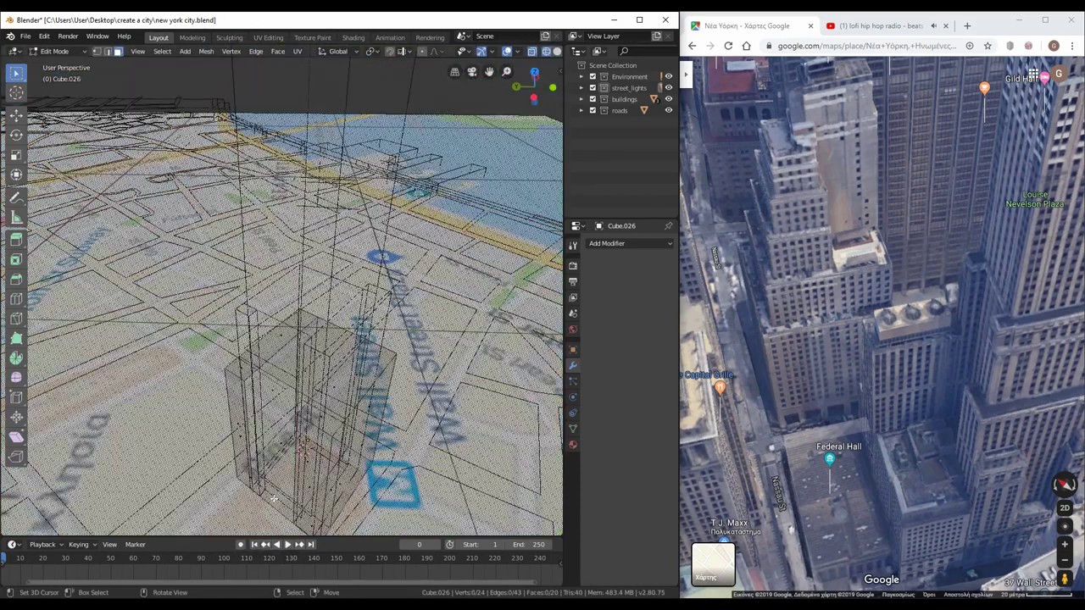
middle_drag(300, 421, 308, 349)
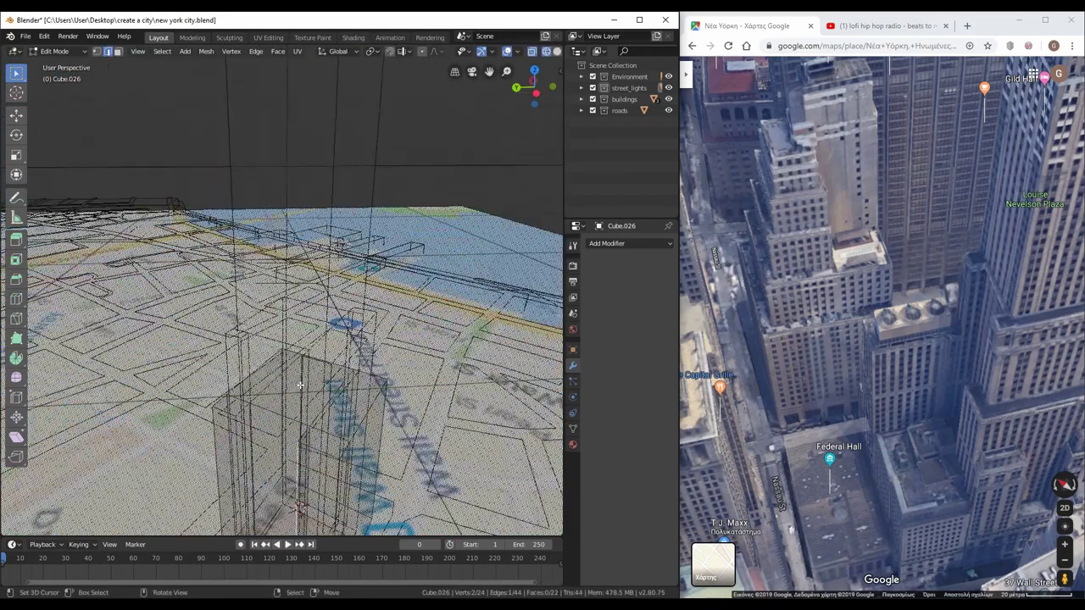
key(alt+z)
key(3)
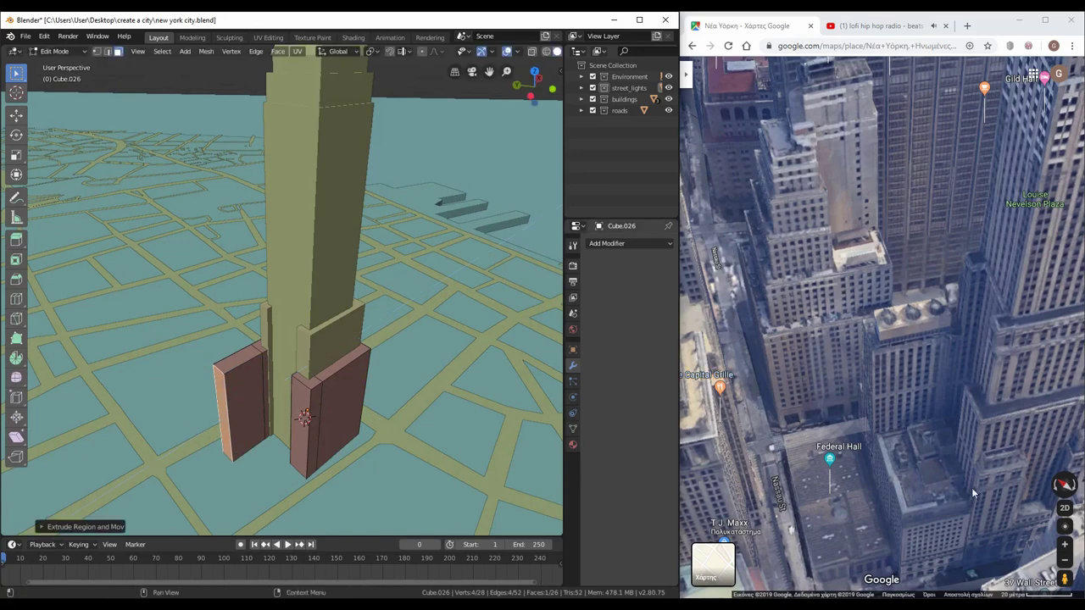
drag(971, 487, 839, 364)
key(KP_7)
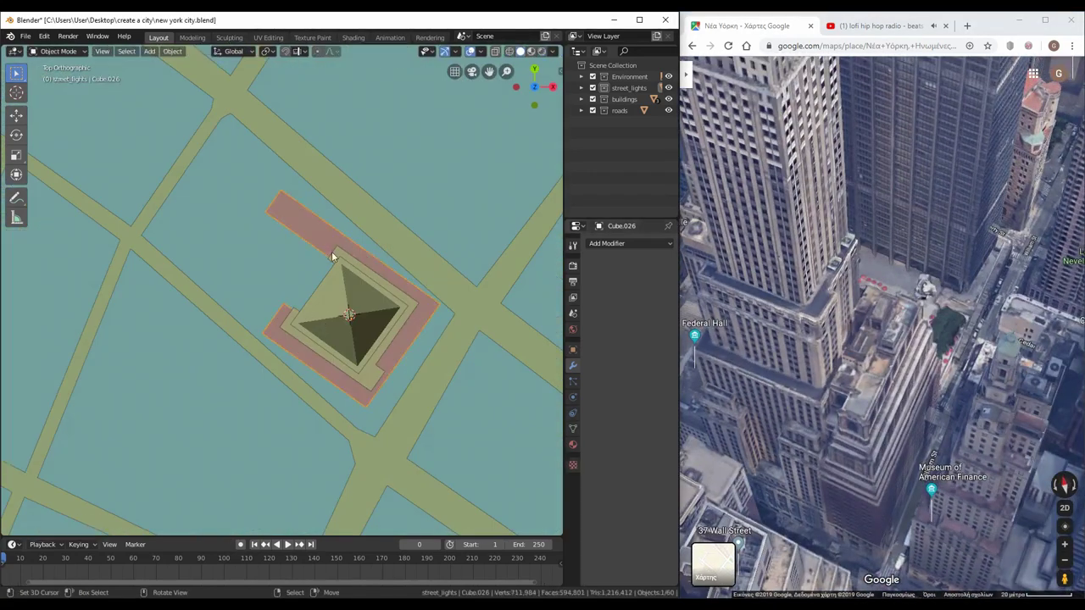
Rotate and move the building block, then add a loop cut across the green block
click(381, 312)
key(r)
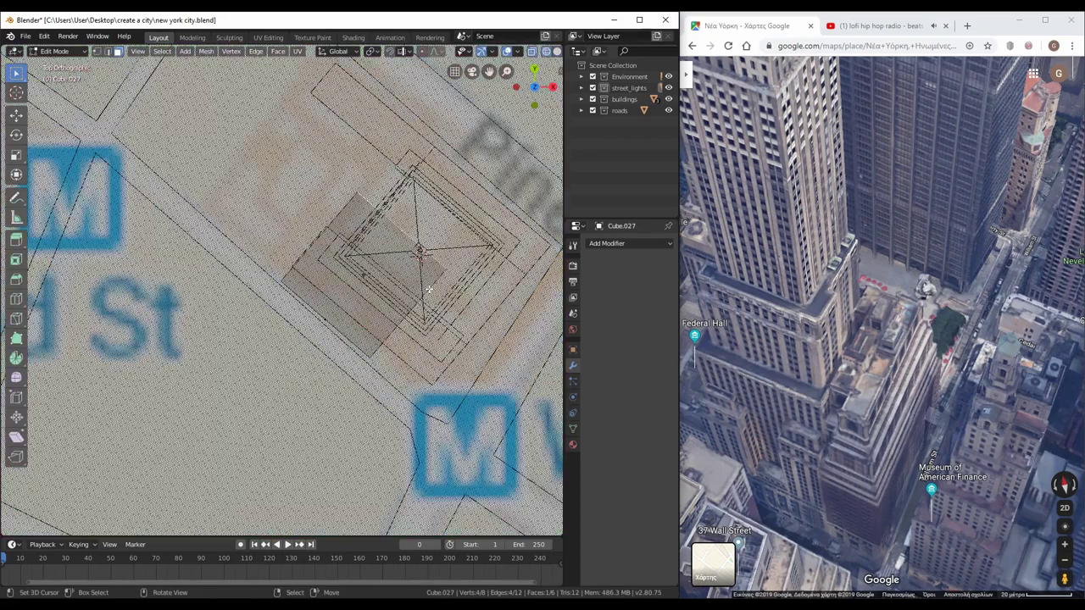
key(g)
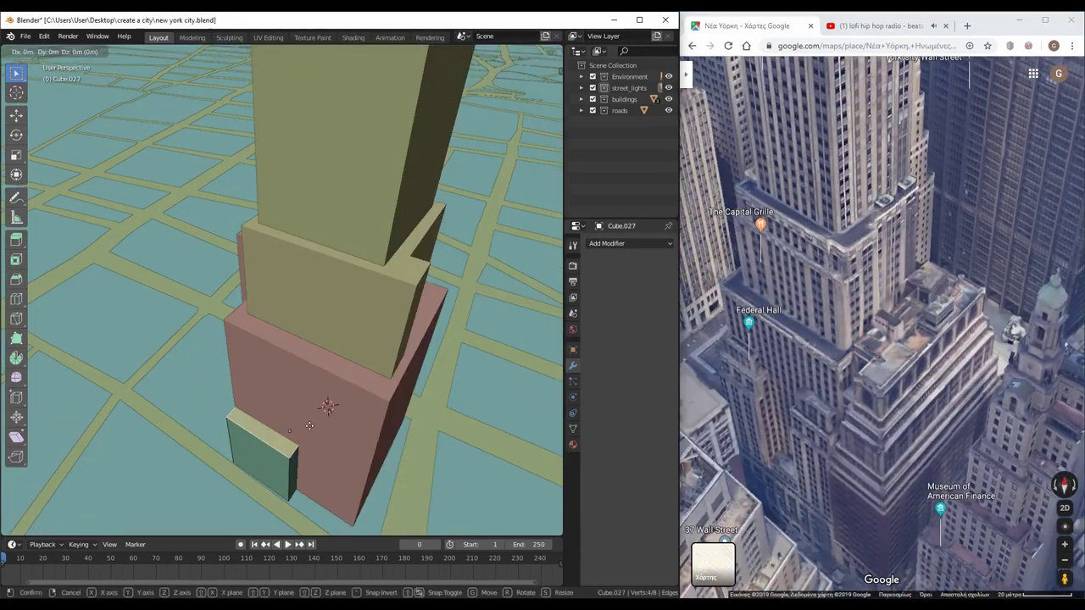
scroll(314, 403, up, 2)
key(ctrl+r)
click(288, 500)
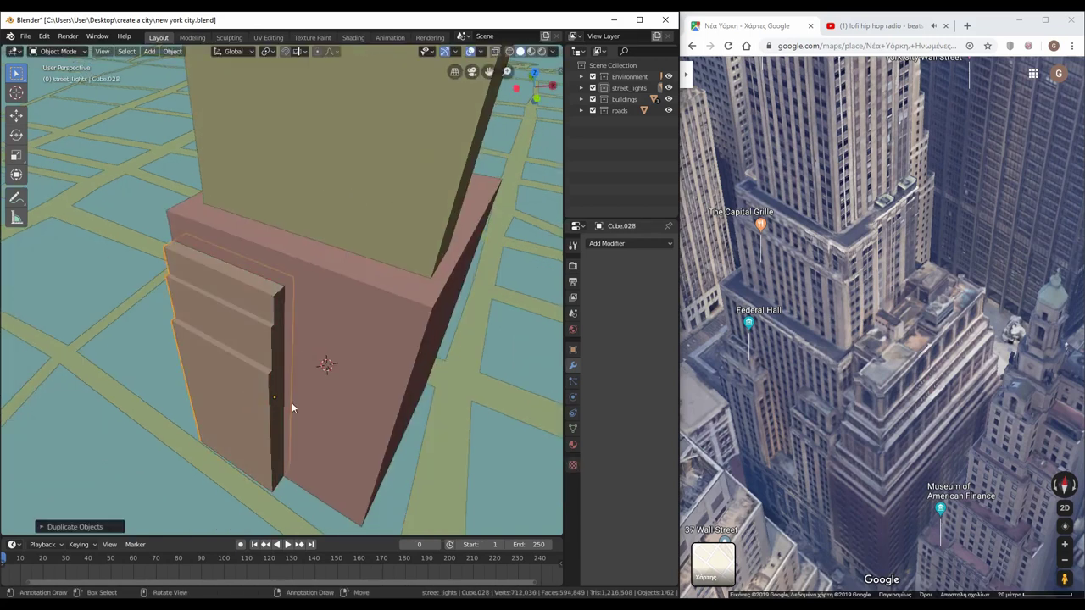
Select the neighbouring rectangle face on the block using X-ray in top view
key(KP_7)
scroll(334, 427, up, 1)
key(Tab)
key(alt+z)
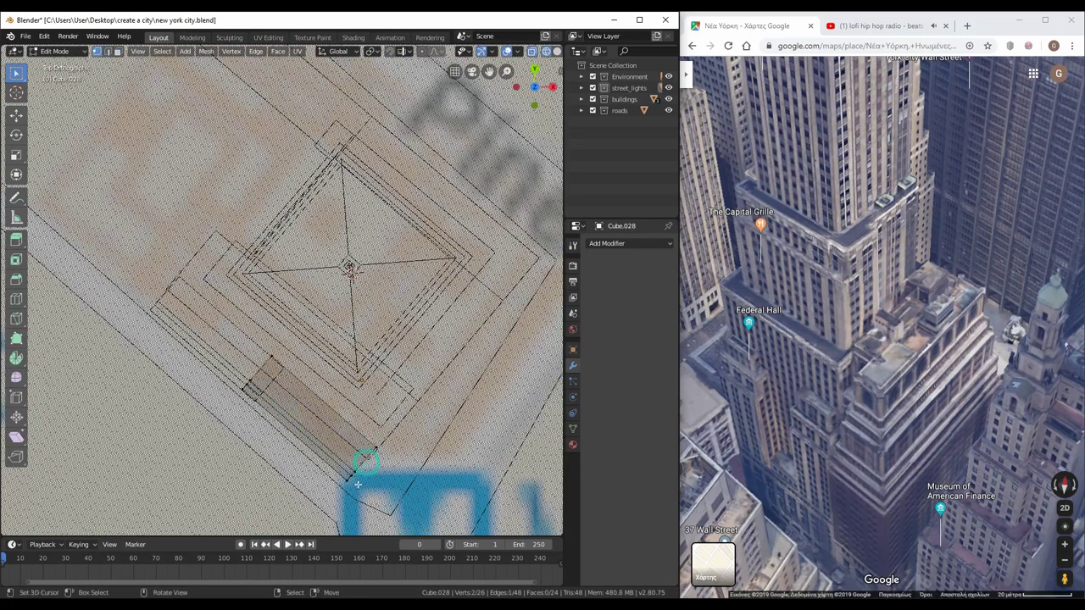
click(272, 392)
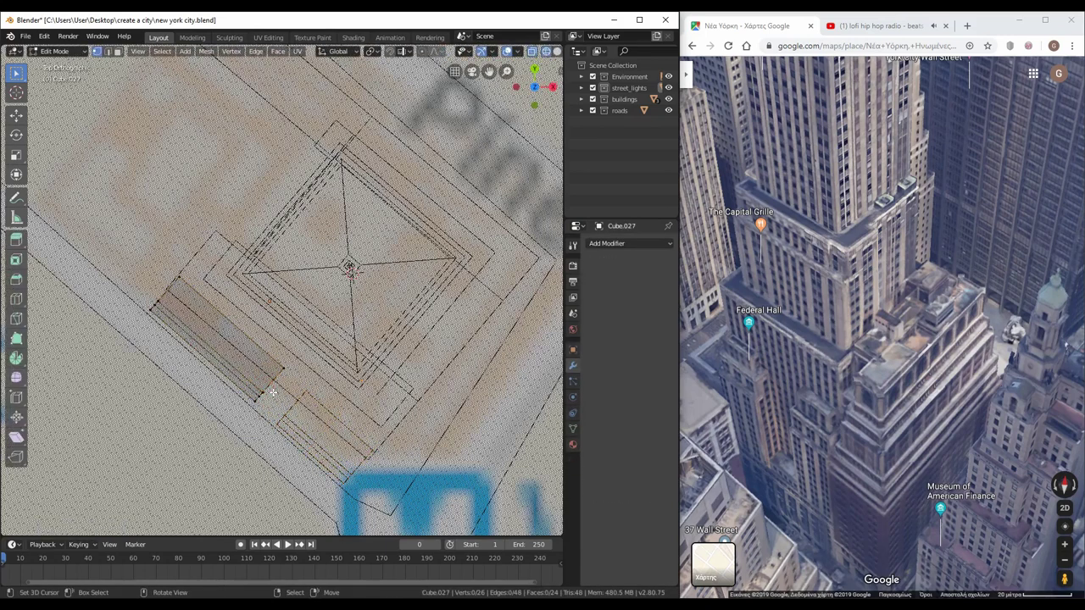
key(alt+z)
middle_drag(290, 424, 339, 429)
key(Tab)
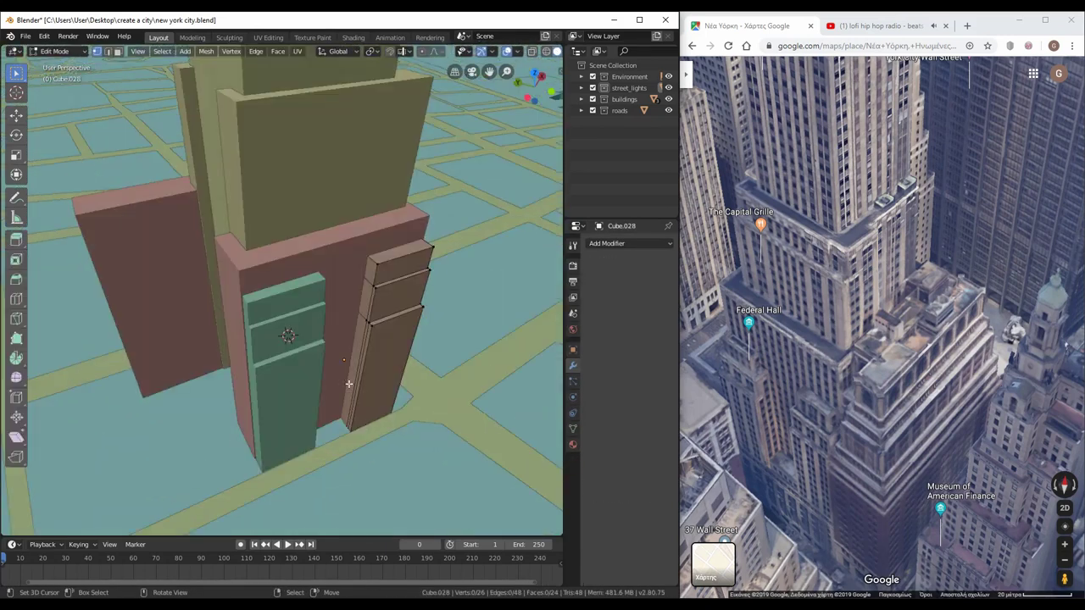
Extrude the thin face out into a new side block at the tower base
scroll(366, 384, up, 4)
scroll(364, 399, down, 4)
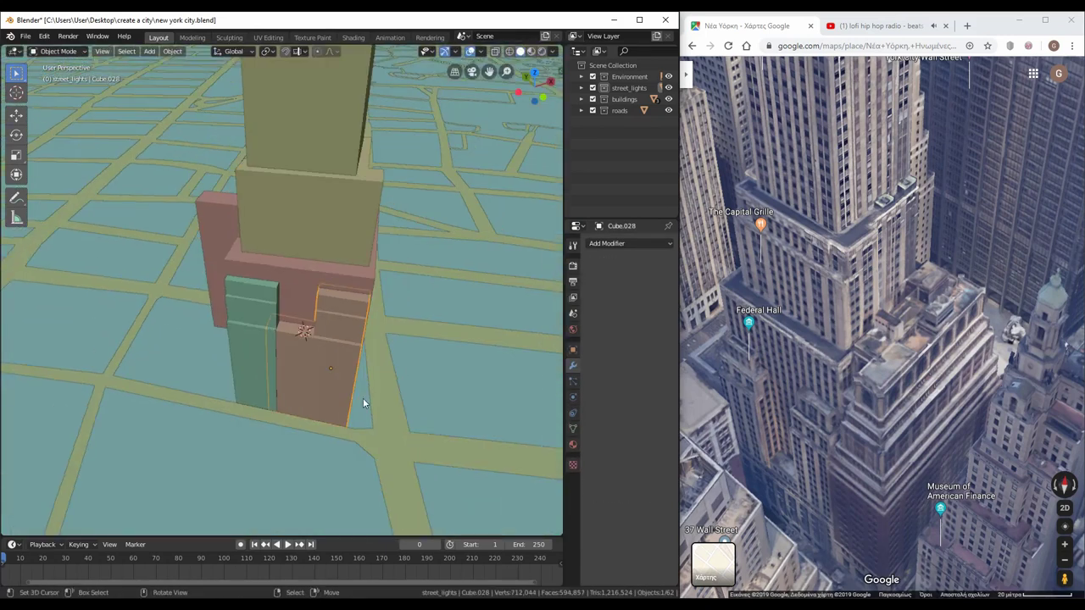
ctrl+middle_drag(387, 412, 386, 474)
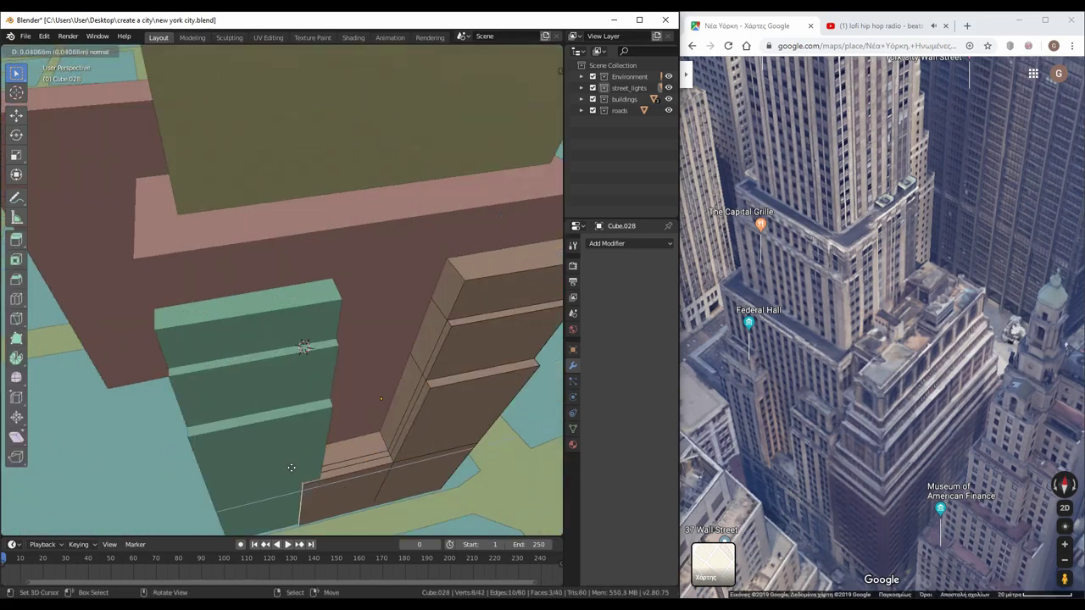
key(Escape)
key(Tab)
scroll(356, 406, down, 5)
mouse_move(391, 357)
middle_down()
mouse_move(412, 349)
mouse_move(343, 409)
middle_up()
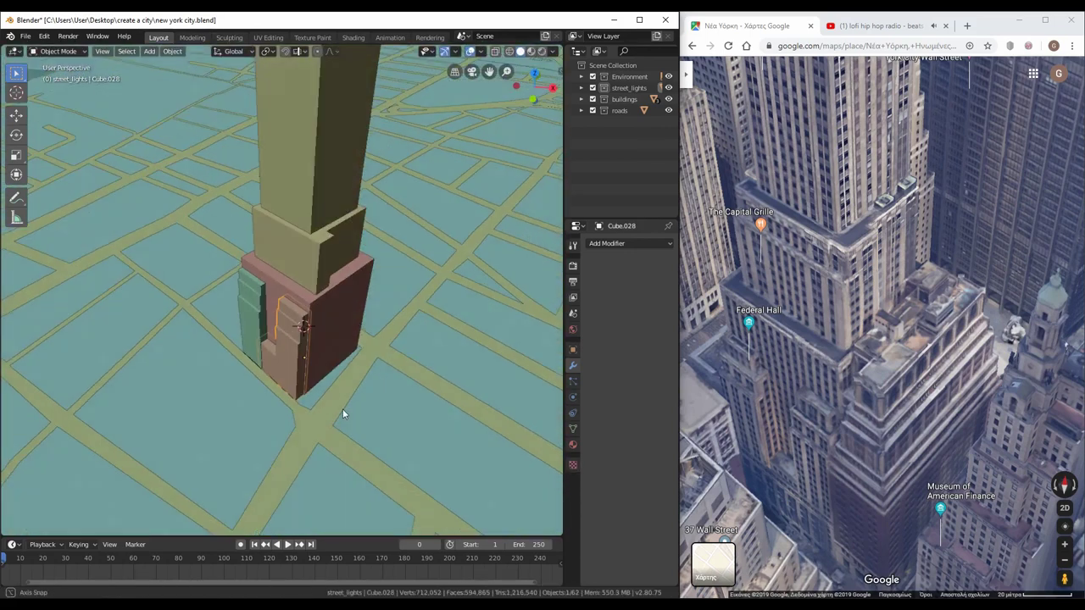
key(KP_7)
Add another cube scaled down to 0.1 as a small square block
key(shift+a)
click(415, 399)
text(s0.1)
key(Return)
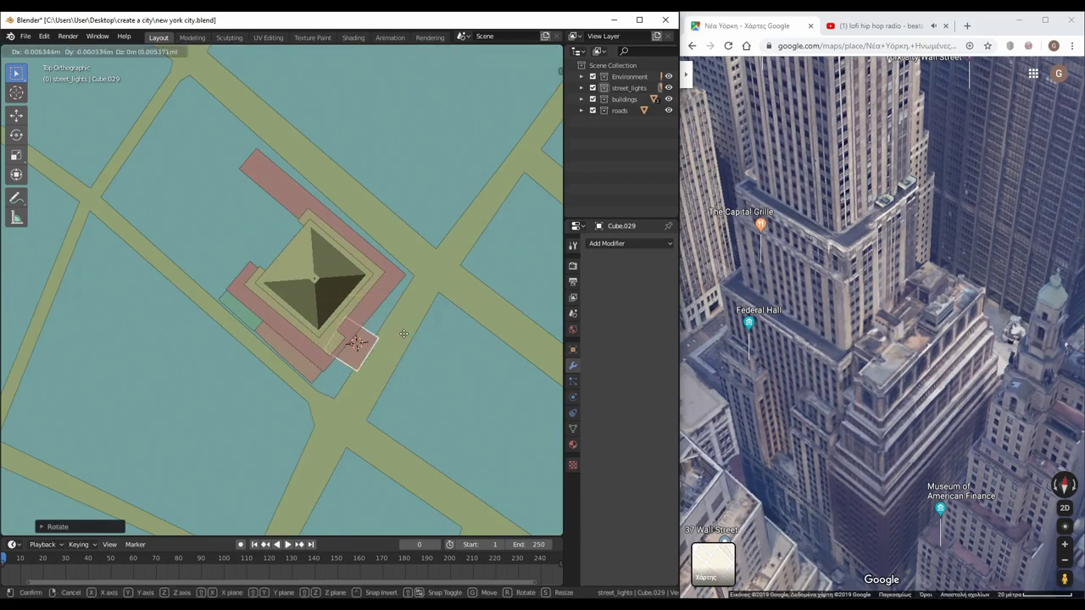
key(Tab)
Inset the small block's top face, then select the tower block
scroll(407, 352, up, 2)
key(shift+z)
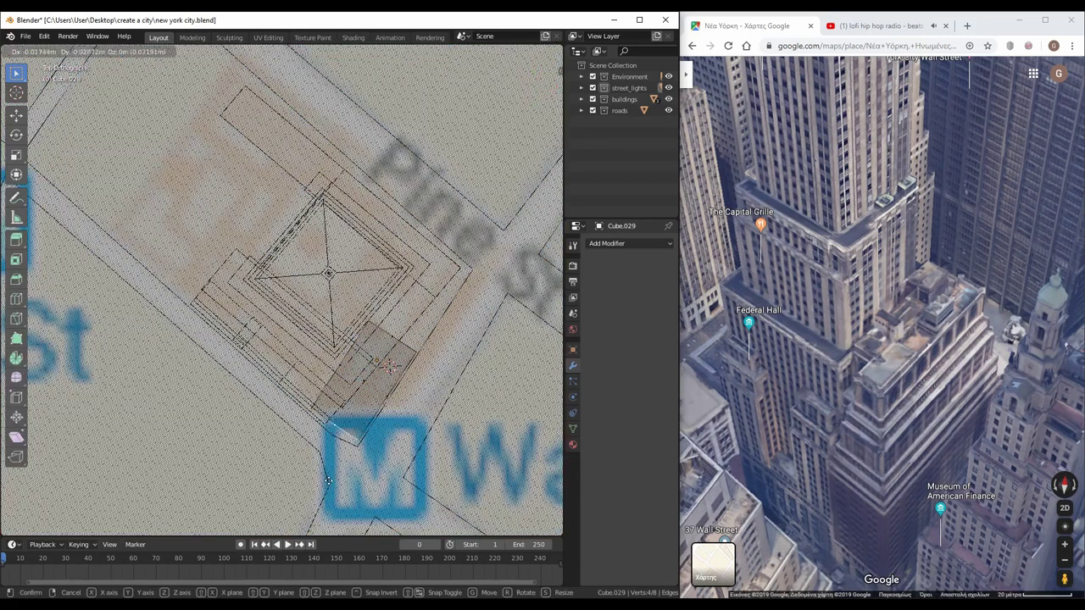
key(shift+z)
middle_drag(435, 344, 298, 419)
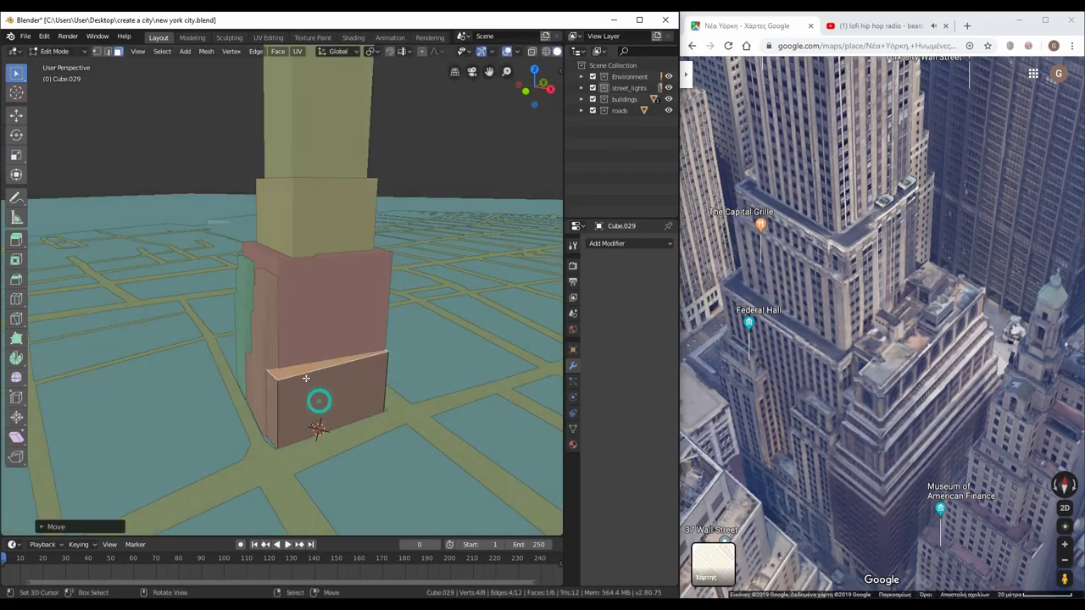
click(370, 317)
key(Tab)
drag(860, 474, 859, 407)
click(261, 286)
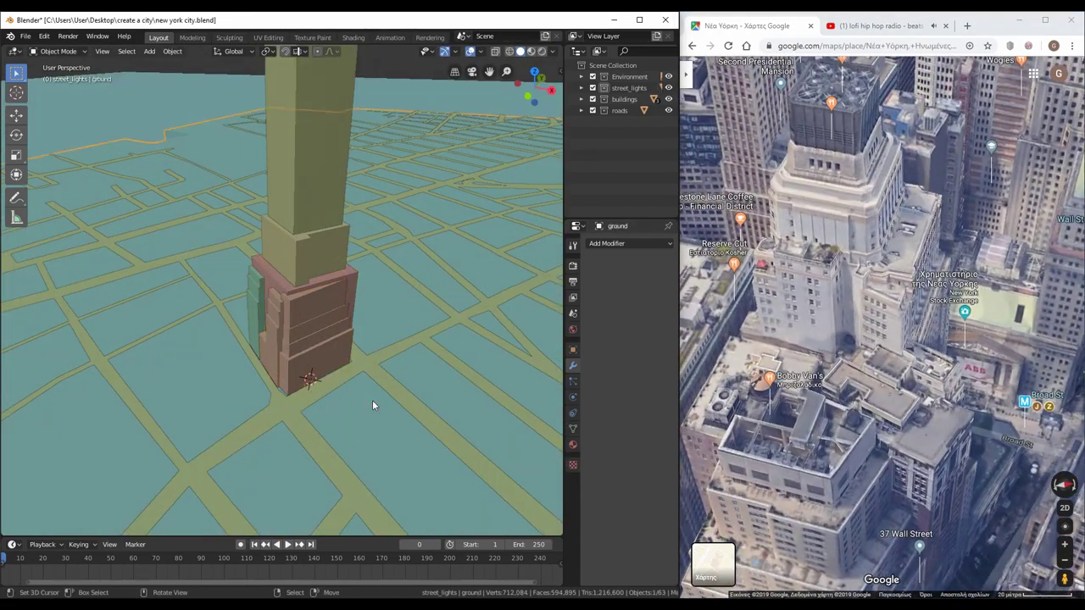
Inspect the landmark tower's side block, temporarily hiding then restoring the ground and roads
key(h)
click(302, 198)
key(shift+z)
mouse_move(380, 326)
ctrl+middle_down()
mouse_move(342, 351)
mouse_move(150, 339)
ctrl+middle_up()
key(shift+z)
click(312, 184)
key(alt+h)
middle_drag(502, 327, 382, 305)
click(839, 329)
scroll(839, 329, up, 5)
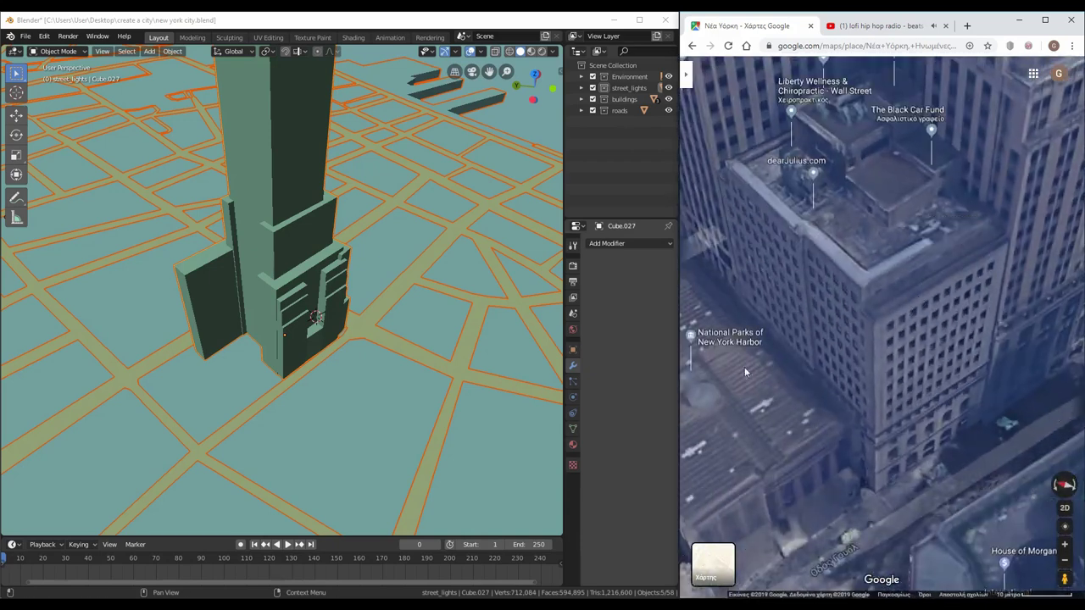
In top view, resize the small side block and rotate it to the street angle
click(242, 254)
key(KP_7)
key(s)
click(203, 220)
key(r)
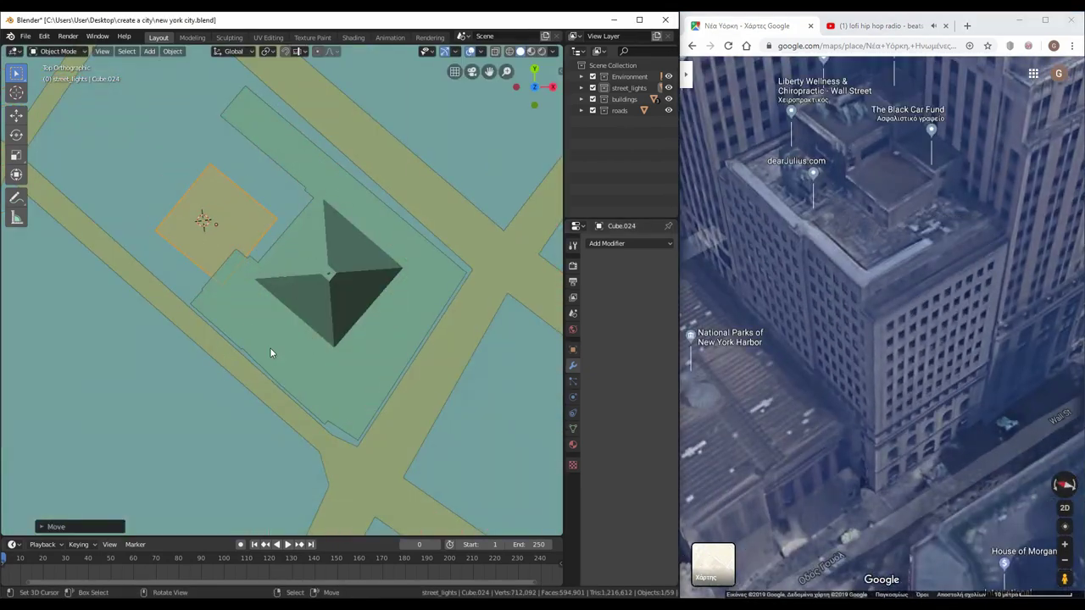
scroll(279, 288, down, 2)
Extrude the block's top face straight up along Z to give it height
key(Tab)
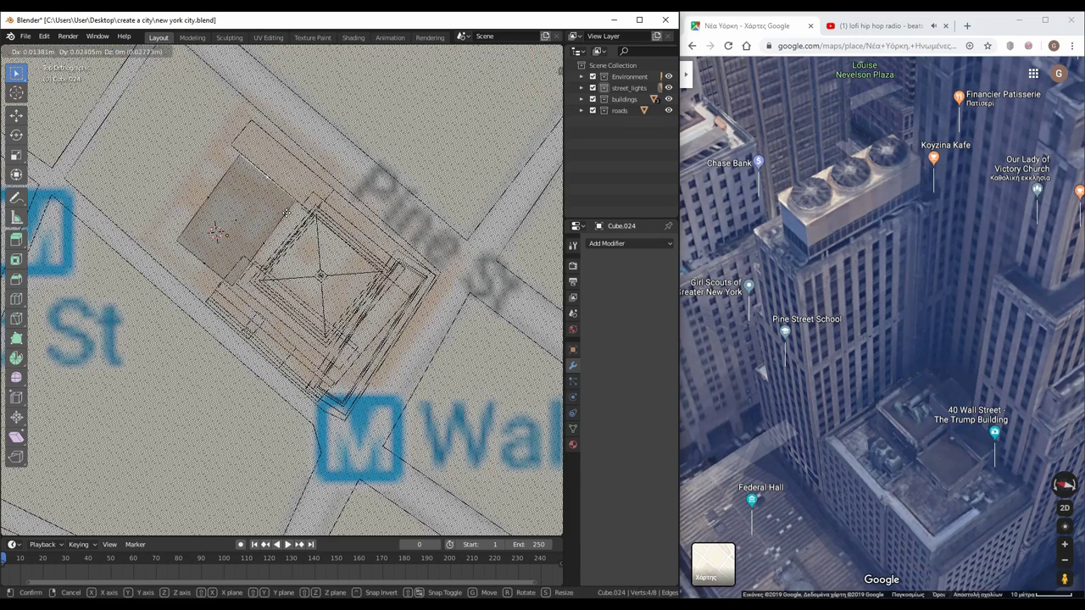
key(shift+z)
middle_drag(266, 186, 107, 94)
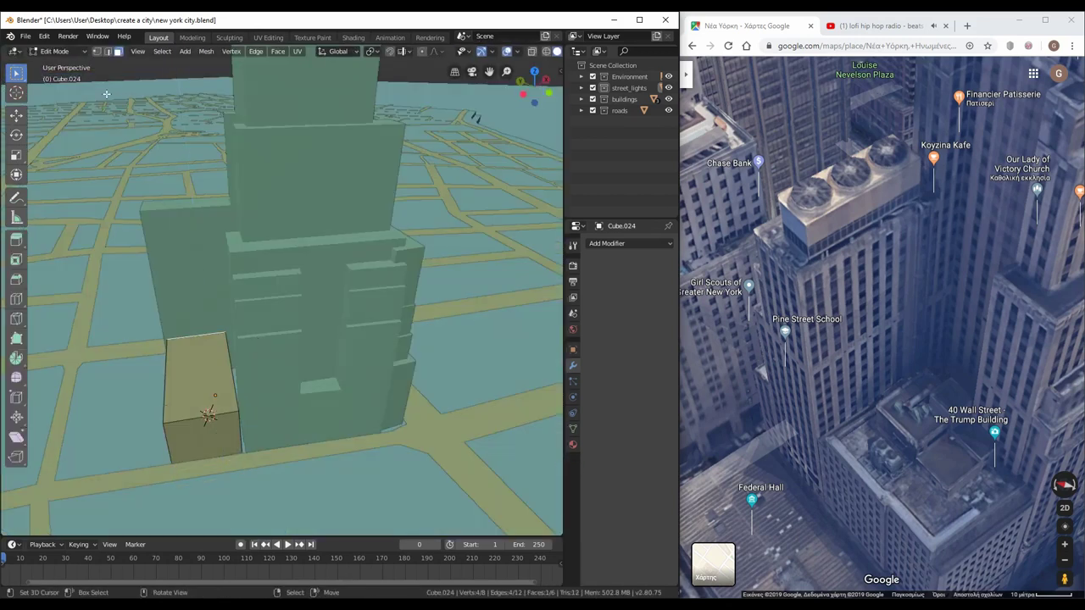
click(214, 362)
key(z)
key(6)
middle_drag(254, 339, 369, 336)
key(g)
key(z)
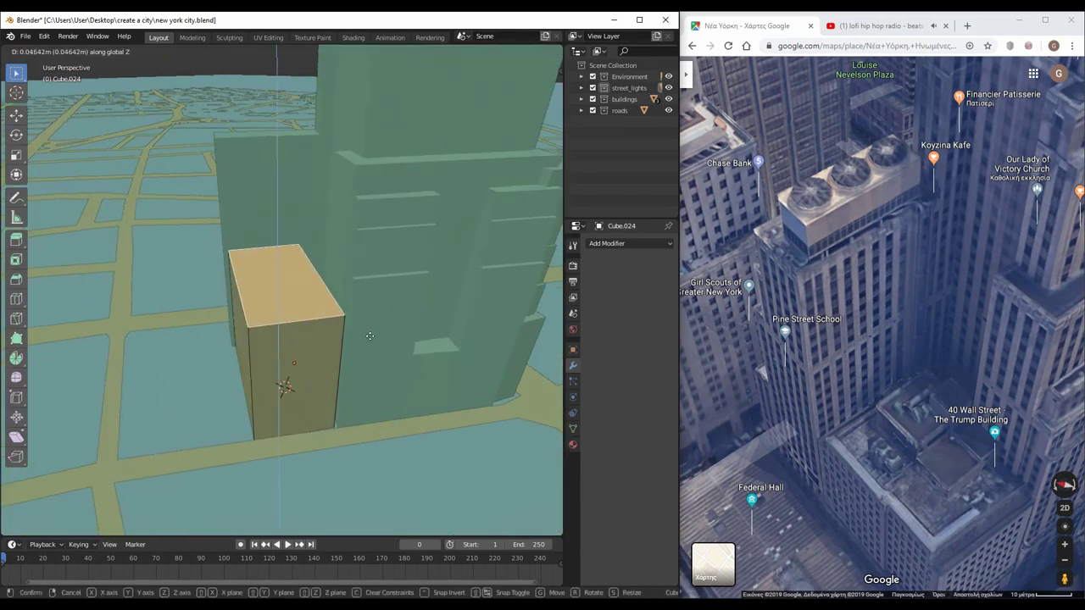
key(Tab)
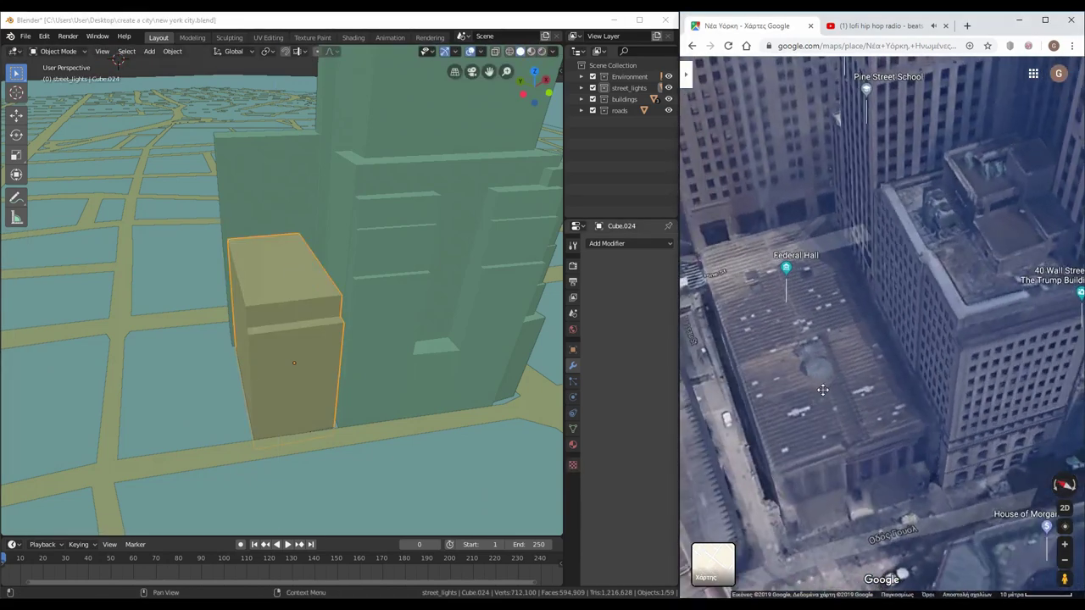
Place the second block near Federal Hall, adjusting its outline and raising it vertically
middle_drag(246, 268, 202, 362)
key(KP_7)
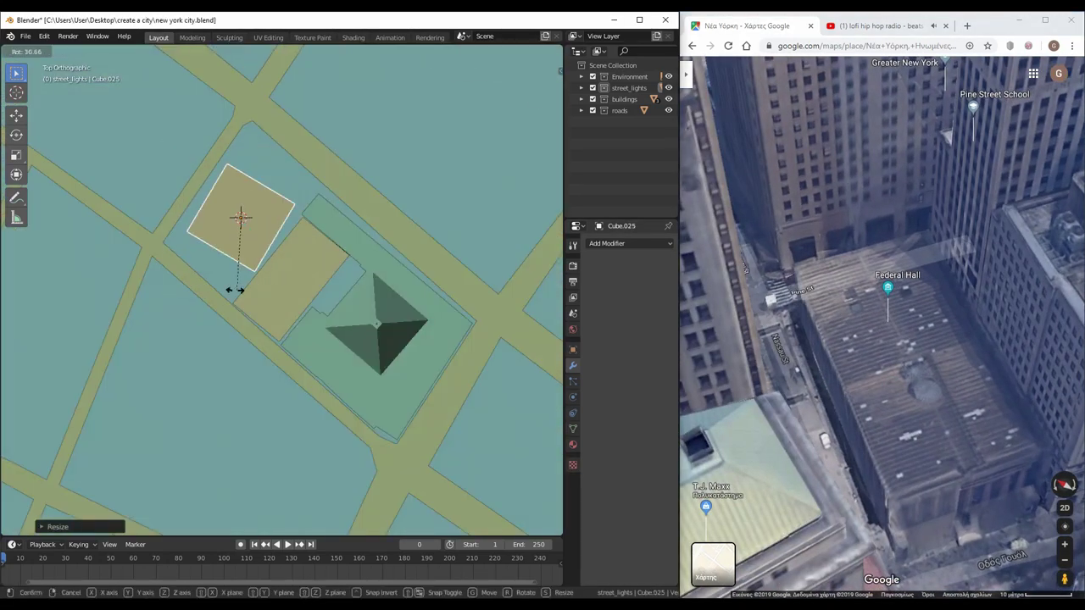
click(240, 290)
key(Tab)
key(g)
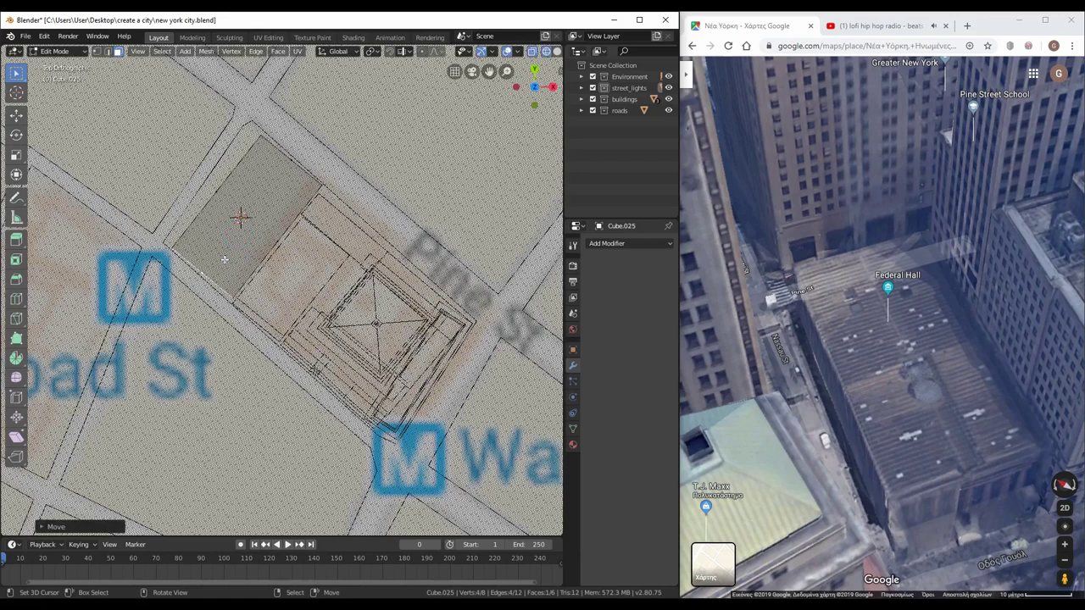
key(Tab)
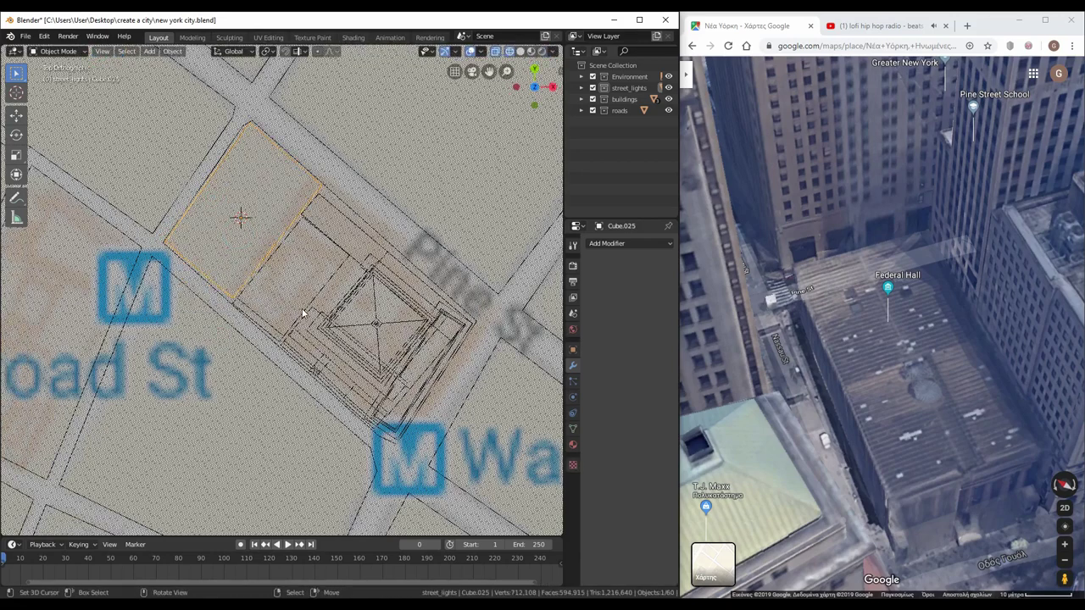
middle_drag(269, 192, 227, 402)
key(g)
key(z)
click(214, 392)
Align the top-down city view and reference map on empty blocks near the World Trade Center
scroll(305, 373, down, 5)
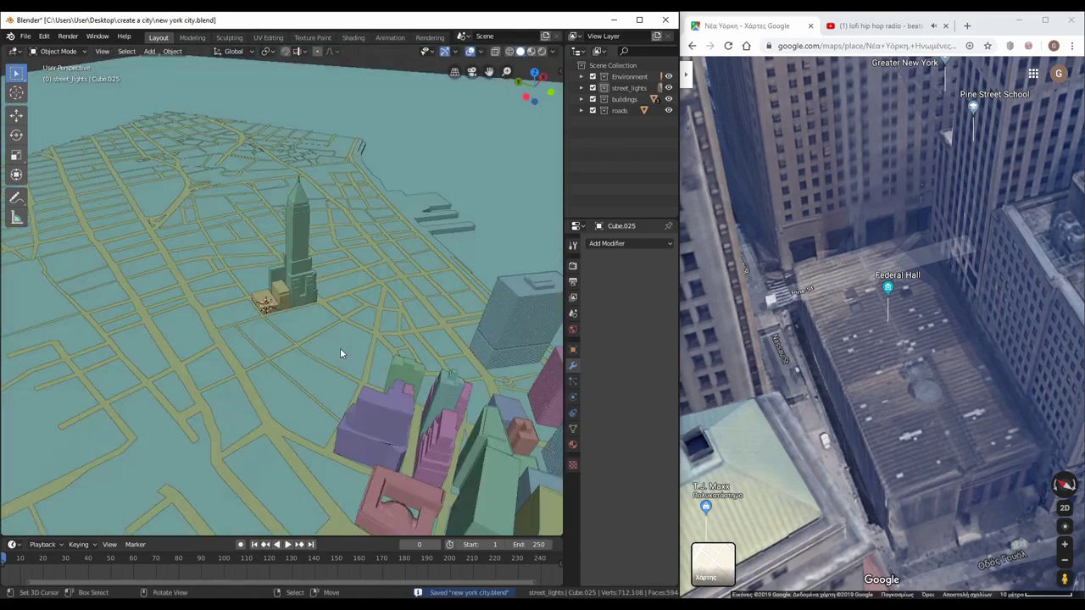
scroll(835, 202, down, 3)
mouse_move(835, 201)
ctrl+mouse_down()
mouse_move(893, 259)
mouse_move(788, 198)
mouse_move(817, 288)
ctrl+mouse_up()
key(KP_7)
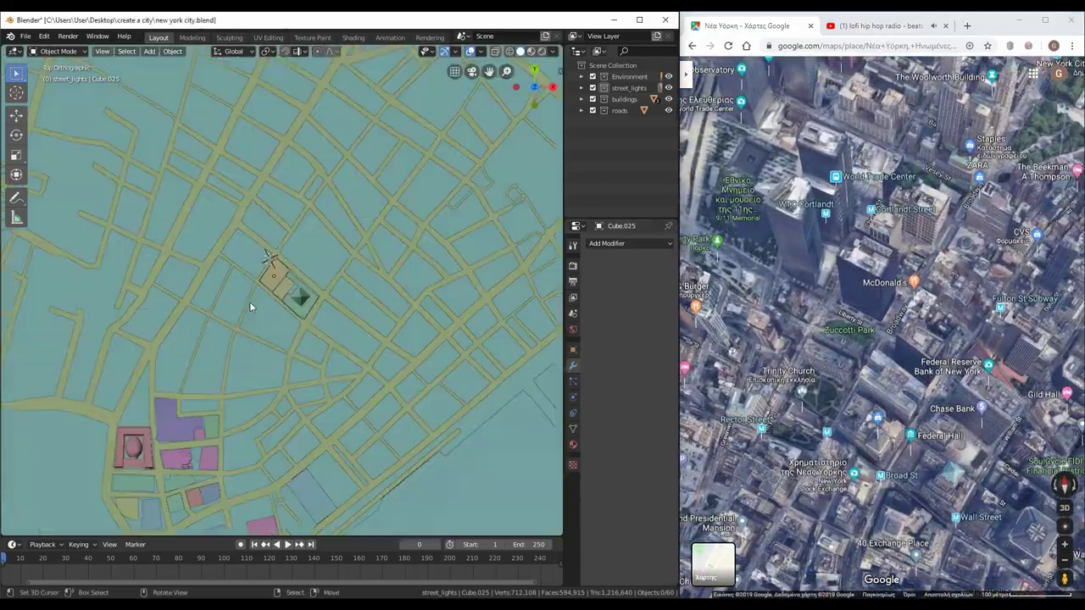
scroll(211, 218, up, 3)
shift+middle_drag(292, 158, 368, 343)
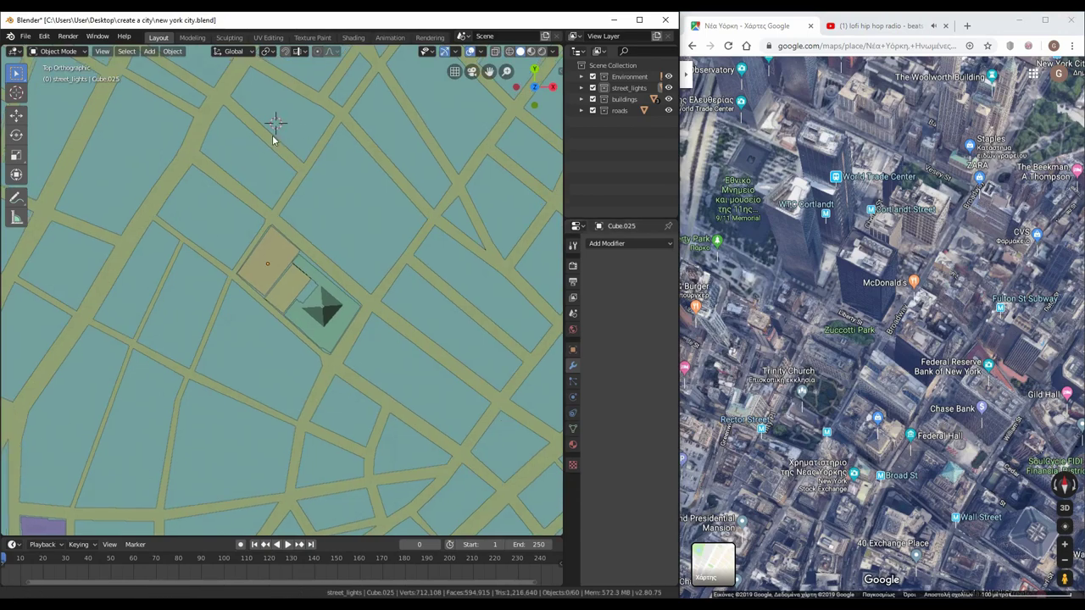
ctrl+drag(856, 398, 904, 447)
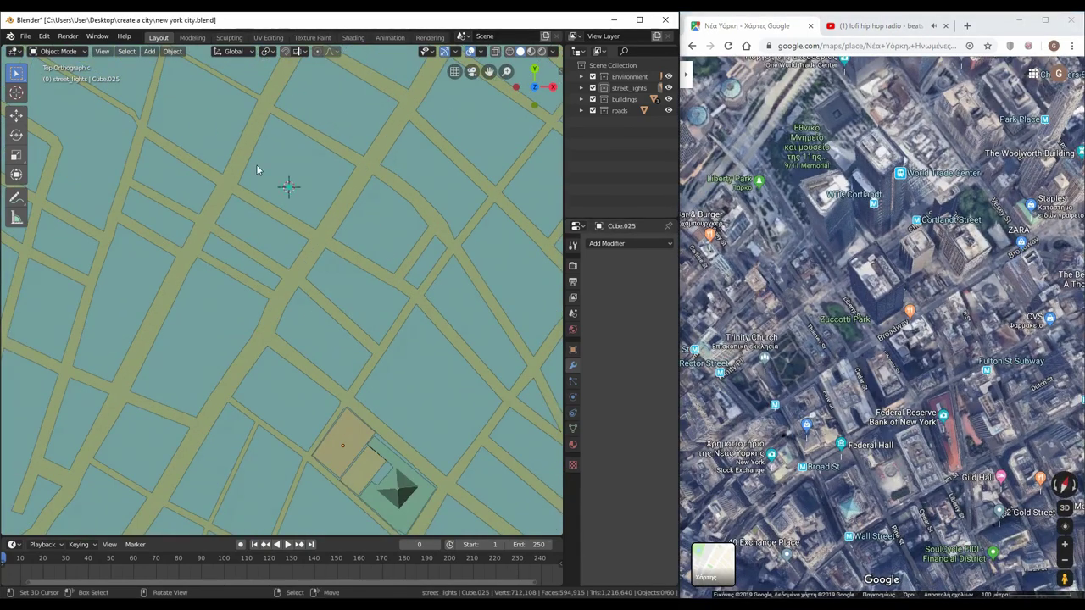
Place the 3D cursor on an empty block and add a cube footprint there
click(194, 110)
scroll(914, 417, up, 5)
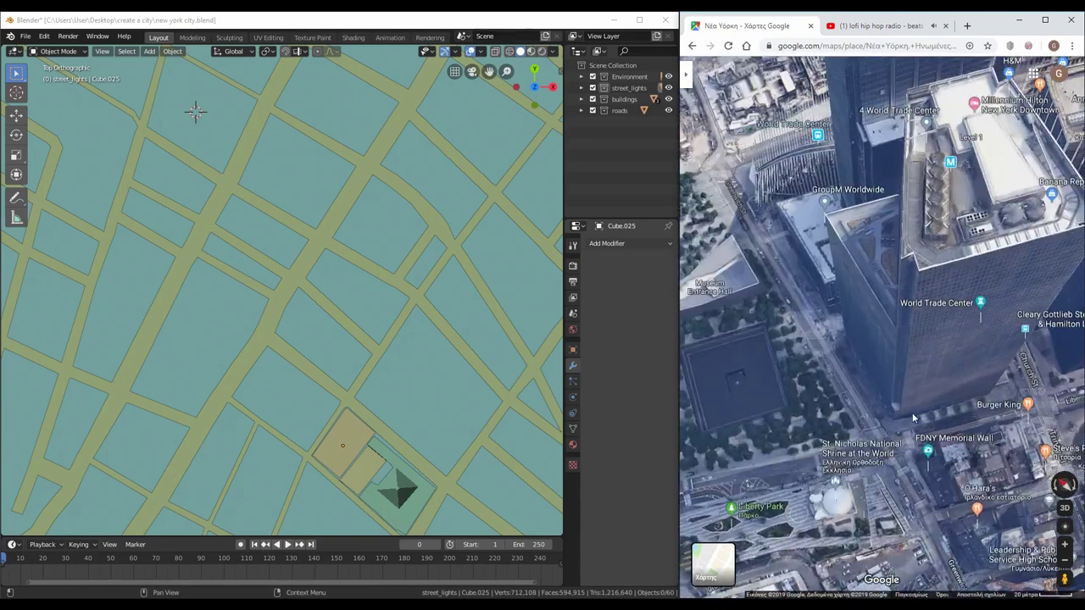
key(shift+a)
click(243, 177)
scroll(346, 327, up, 3)
Rotate the new cube to the street angle and move it onto the block beside Zuccotti Park
key(r)
click(337, 360)
scroll(337, 361, up, 2)
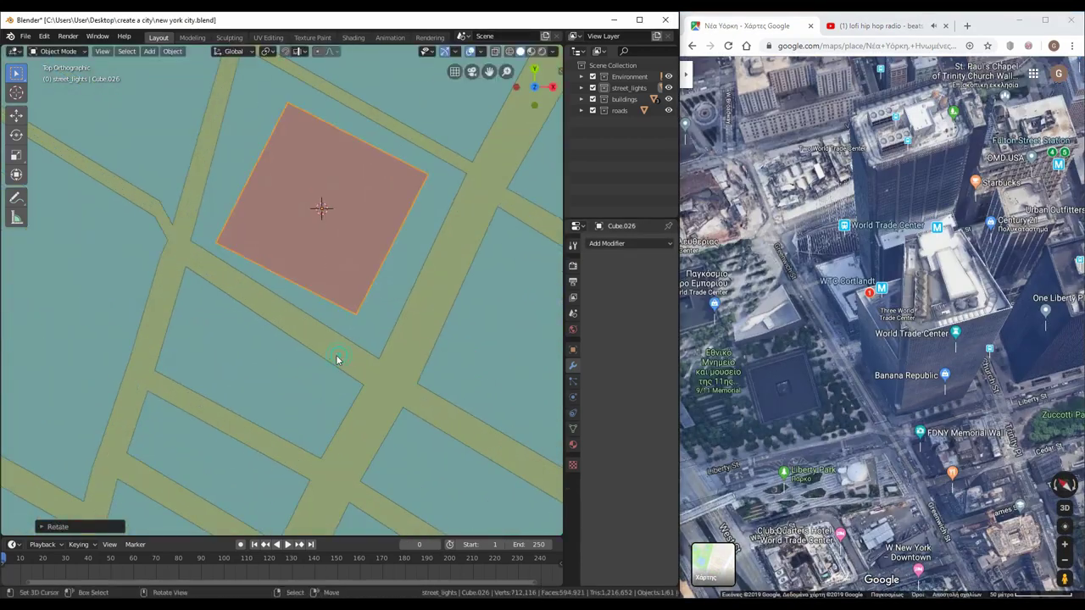
key(g)
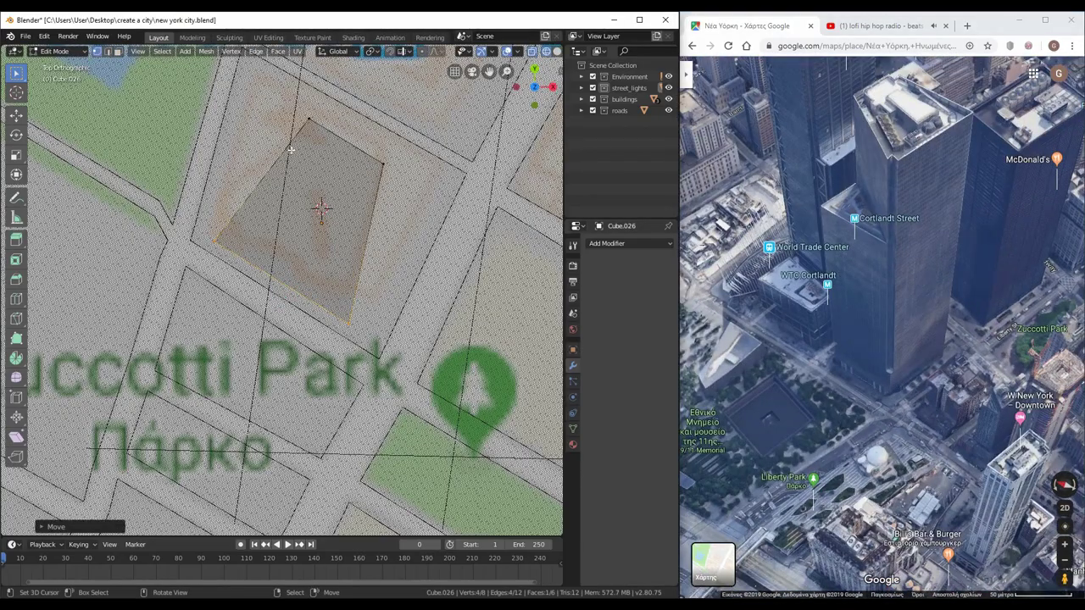
click(338, 359)
Move and scale the footprint's vertices in top view to trace the block outline
shift+middle_drag(273, 154, 331, 200)
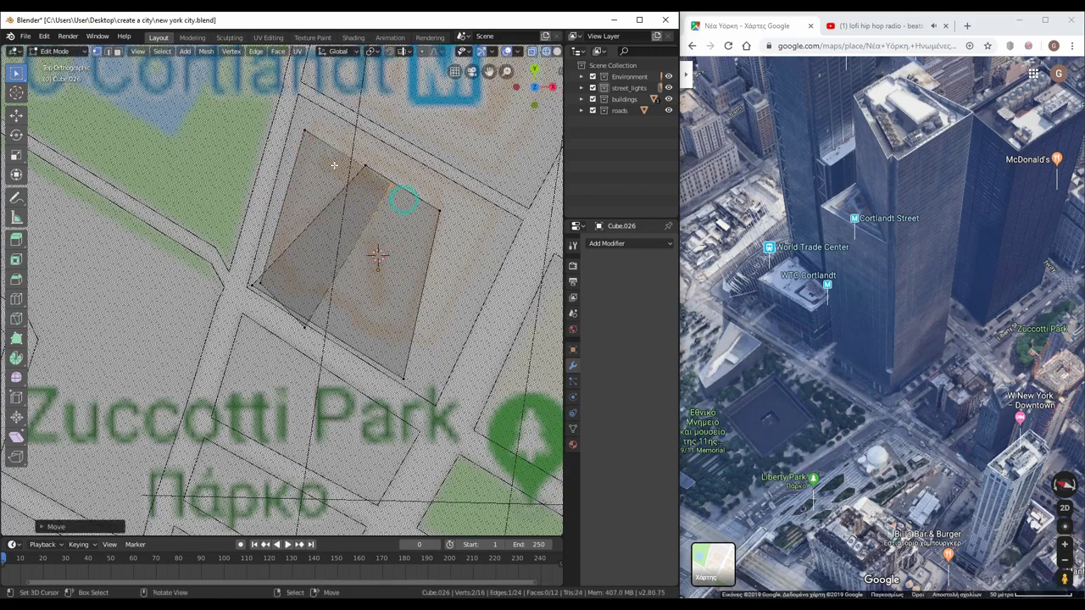
click(335, 310)
middle_drag(336, 310, 351, 254)
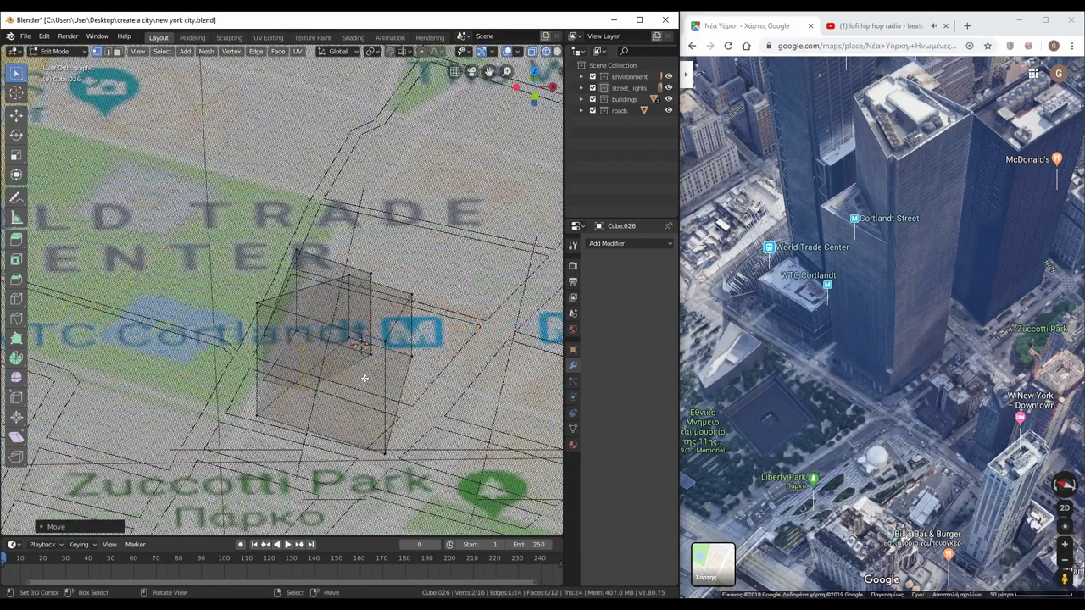
key(KP_7)
key(s)
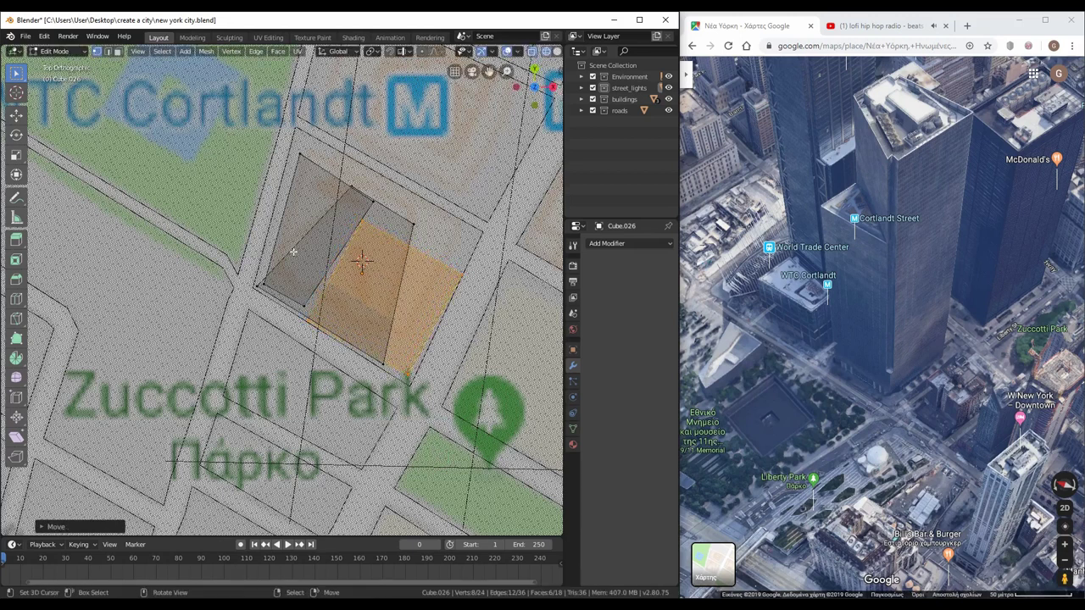
click(295, 277)
key(Escape)
key(g)
click(379, 299)
key(Escape)
key(g)
Raise the footprint's top face along Z into a tall, narrow tower shaft
mouse_move(385, 371)
middle_down()
mouse_move(358, 347)
mouse_move(453, 339)
middle_up()
scroll(407, 365, up, 3)
key(g)
key(z)
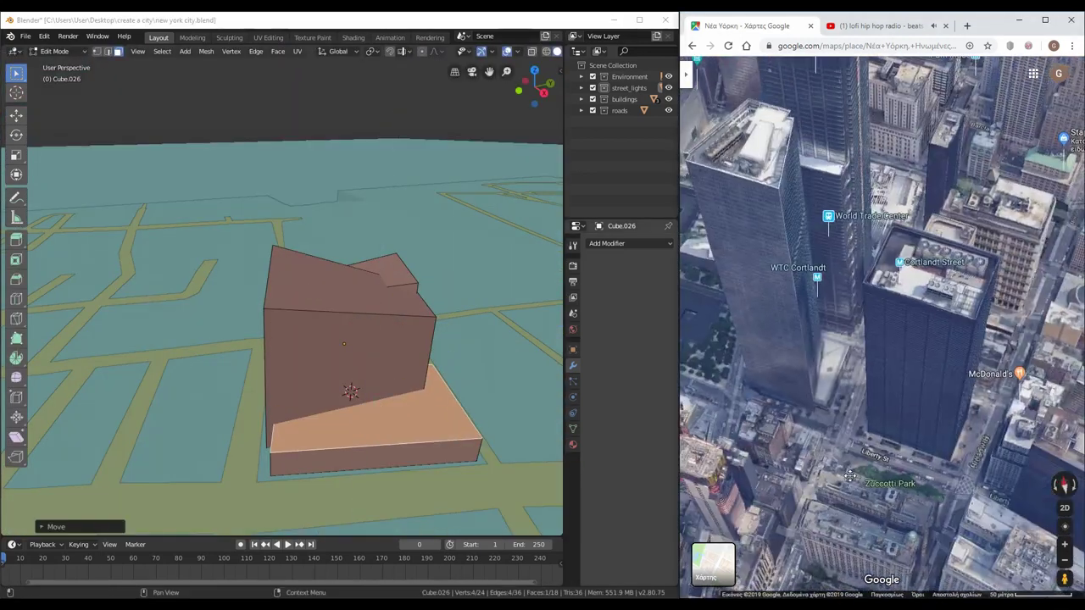
click(385, 411)
middle_drag(376, 418, 373, 291)
scroll(373, 291, down, 5)
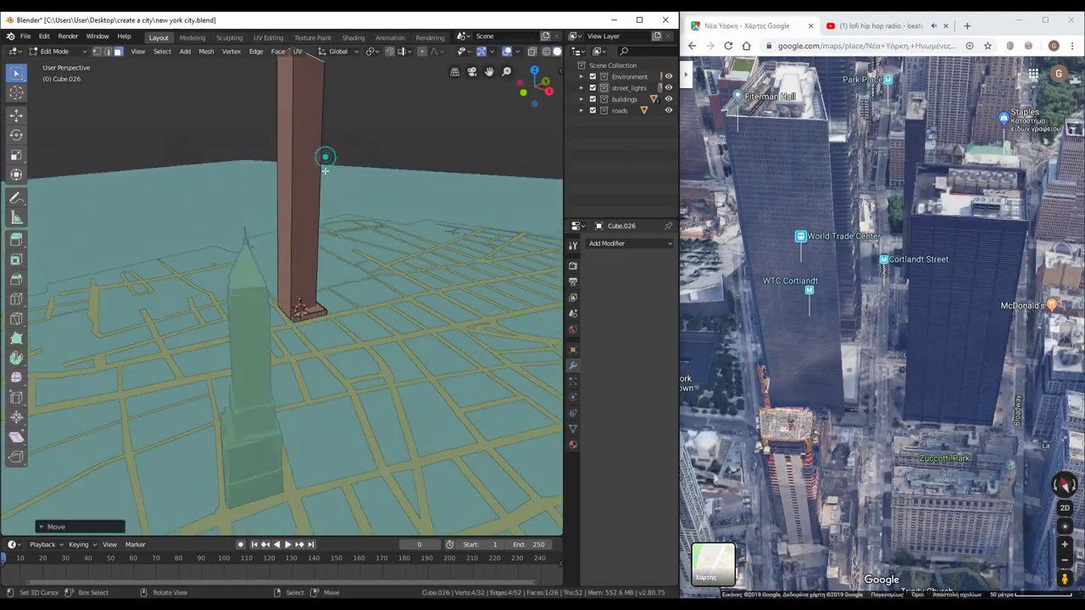
key(KP_1)
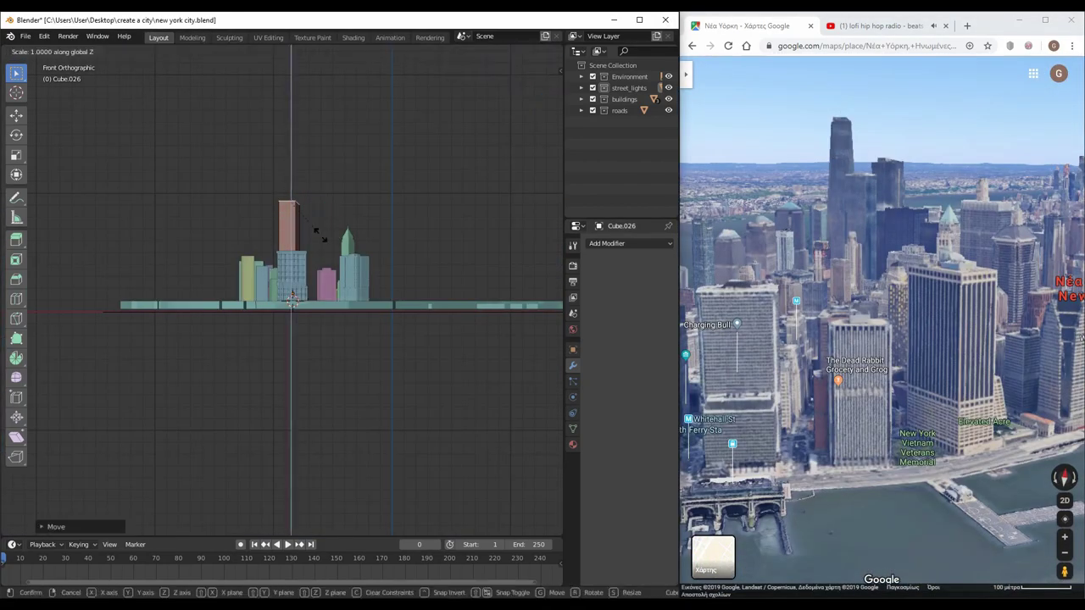
Move the tower's top straight up along Z to its full height
key(Escape)
middle_drag(319, 237, 254, 305)
scroll(242, 319, up, 5)
key(g)
key(z)
click(250, 248)
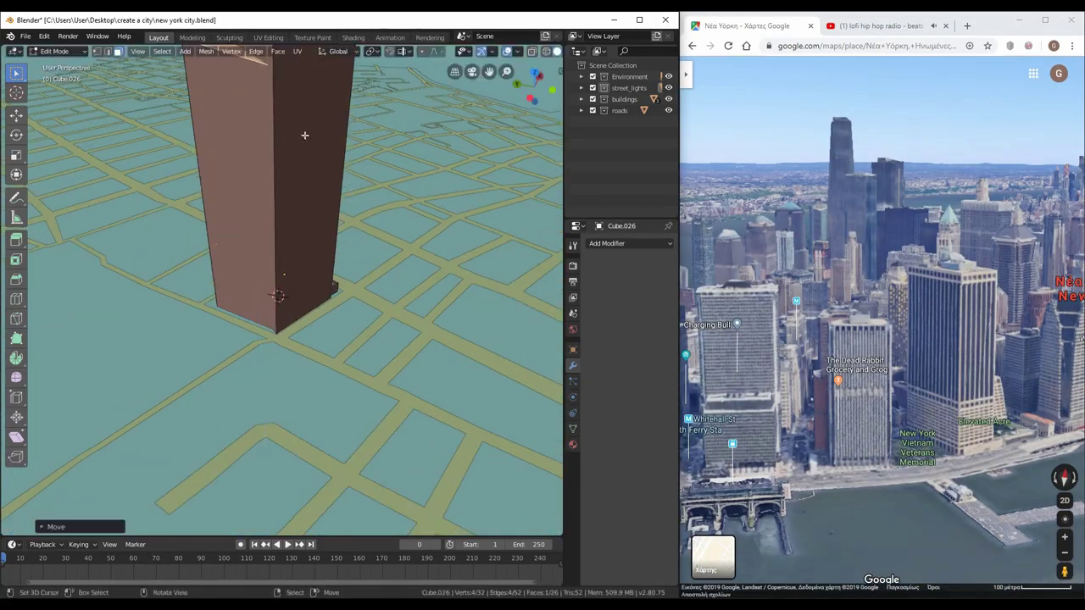
scroll(250, 248, down, 5)
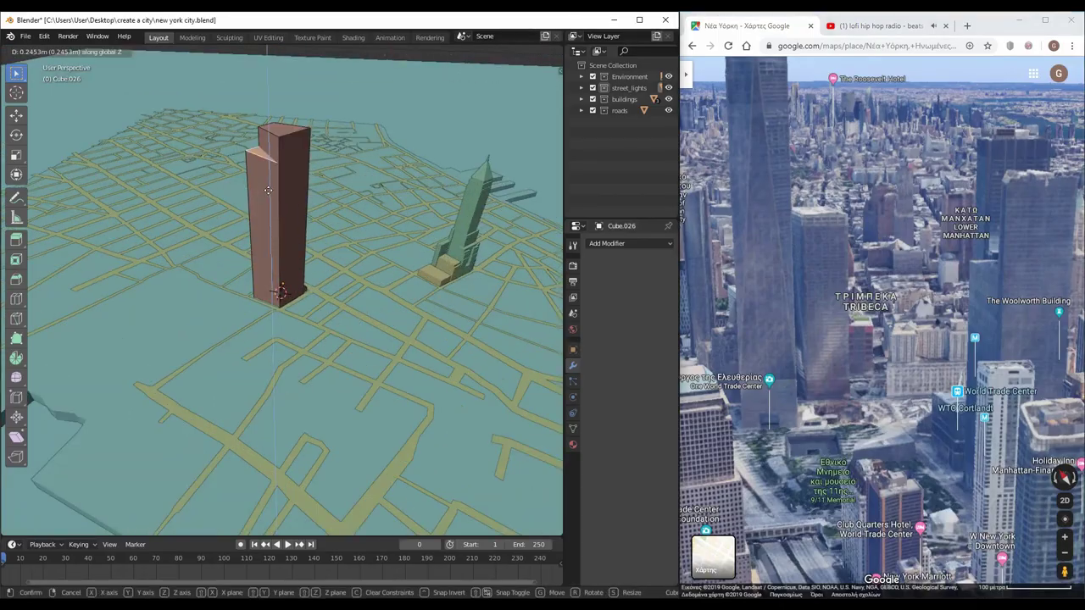
click(268, 190)
Fly the reference map to the World Trade Center and switch to a top-down city view
middle_drag(268, 190, 291, 354)
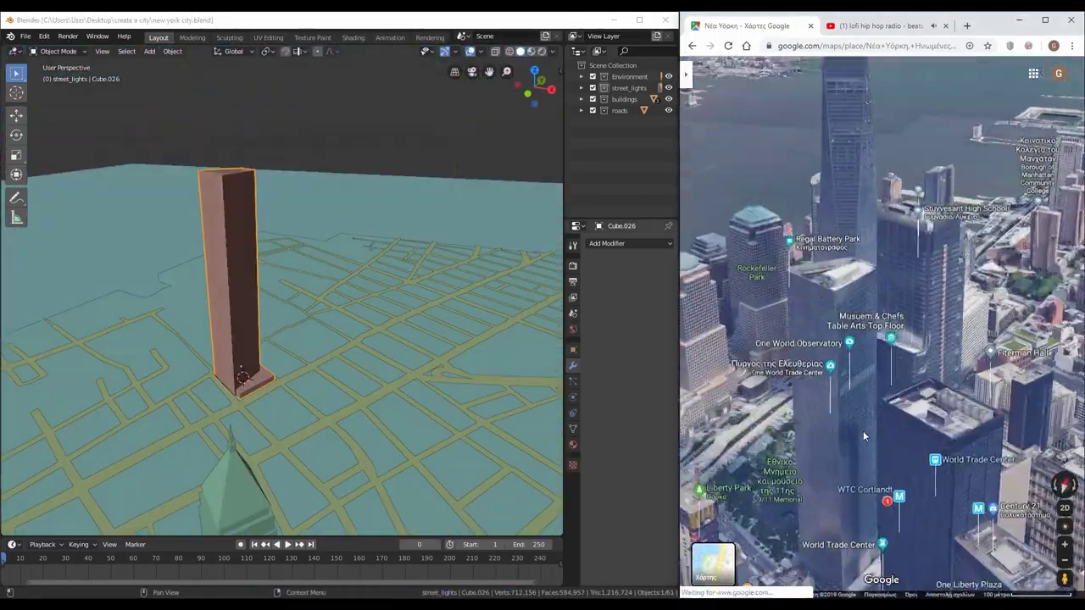
middle_drag(326, 385, 365, 398)
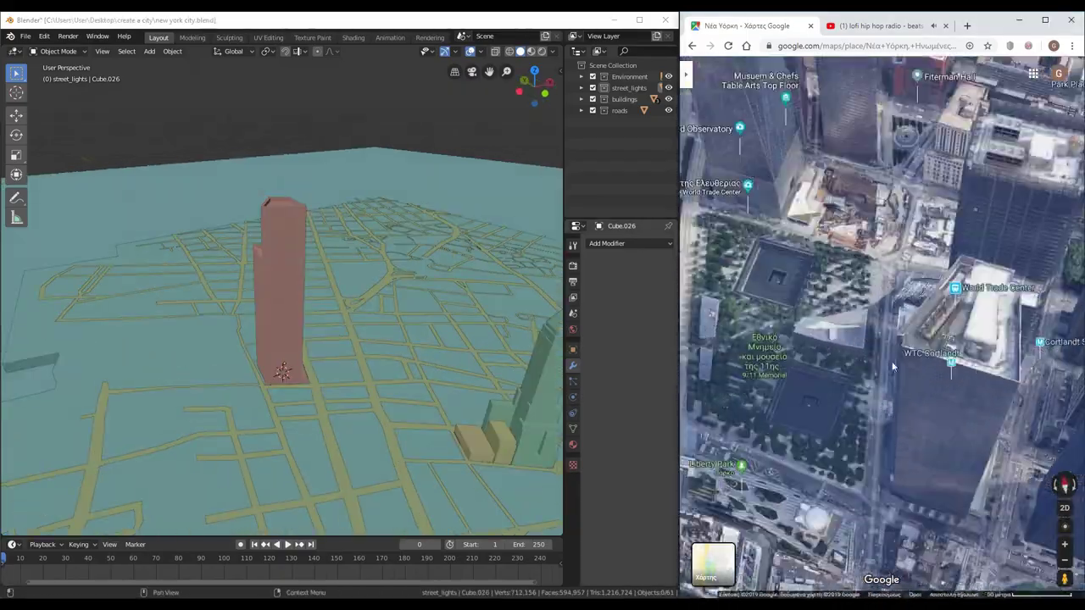
key(KP_7)
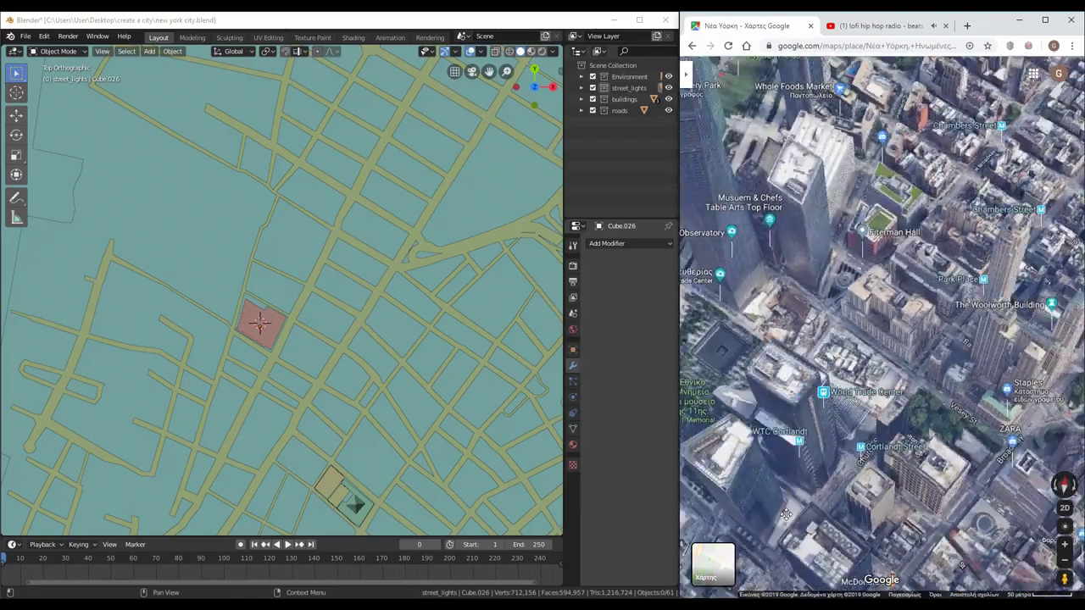
scroll(274, 286, up, 1)
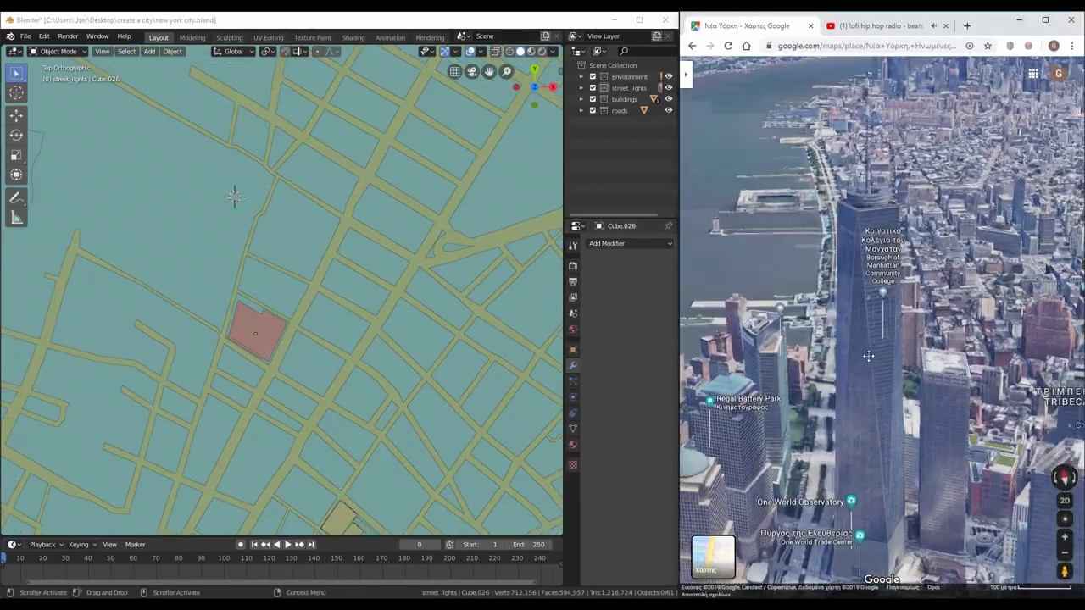
Add a cube north of the first tower, fit it to the block, and raise its top along Z
key(shift+a)
click(313, 169)
key(s)
click(254, 242)
key(r)
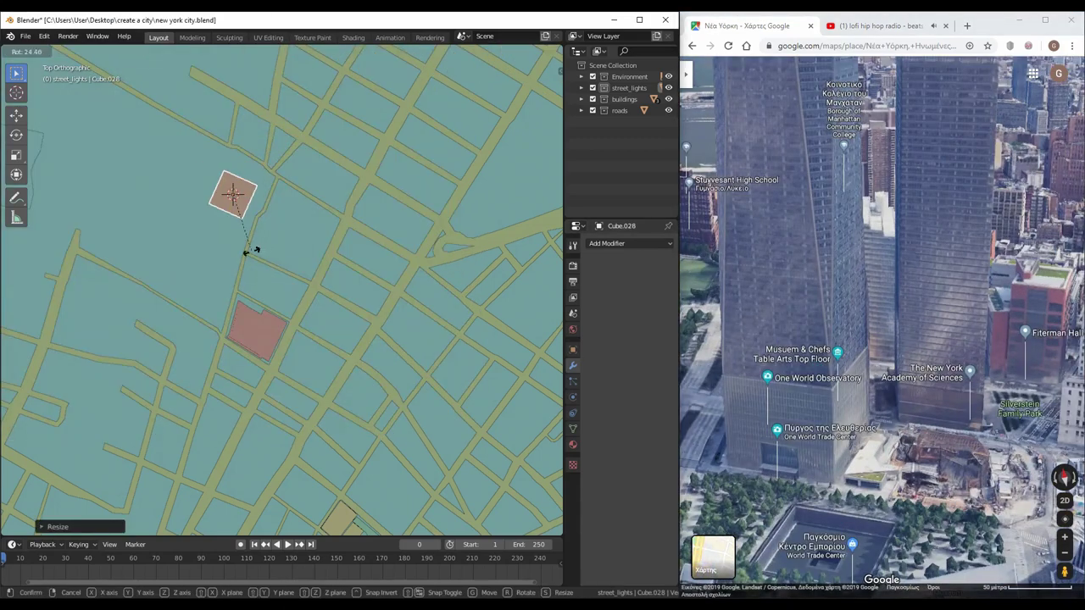
middle_drag(252, 211, 348, 325)
key(g)
key(z)
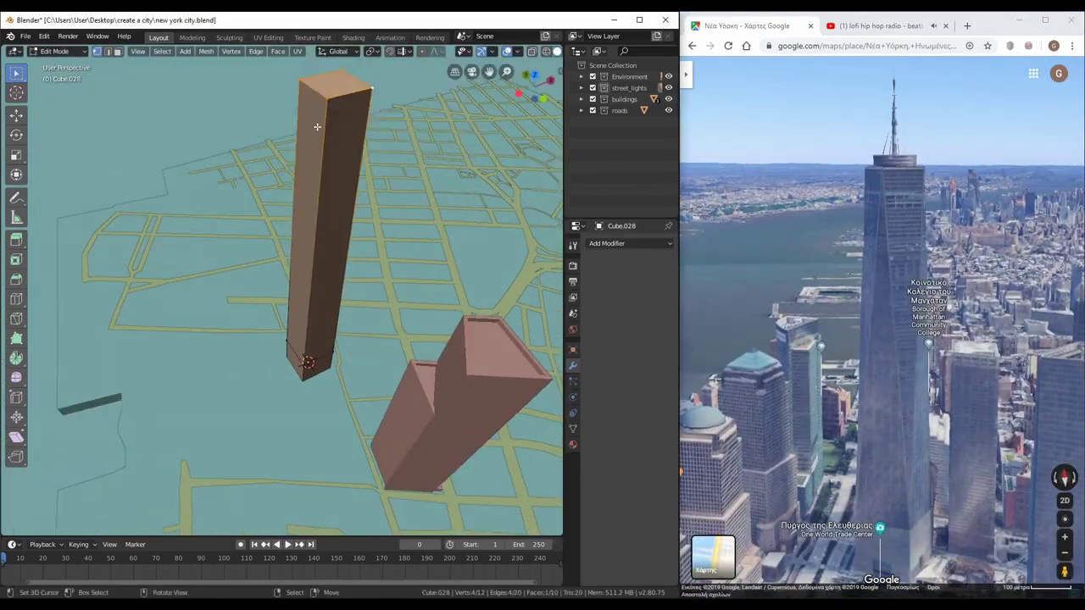
Orbit around the new tall shaft to check its shape among the city
middle_drag(317, 126, 243, 290)
middle_drag(314, 408, 372, 137)
mouse_move(345, 250)
middle_down()
mouse_move(287, 464)
mouse_move(329, 394)
mouse_move(371, 197)
mouse_move(317, 429)
middle_up()
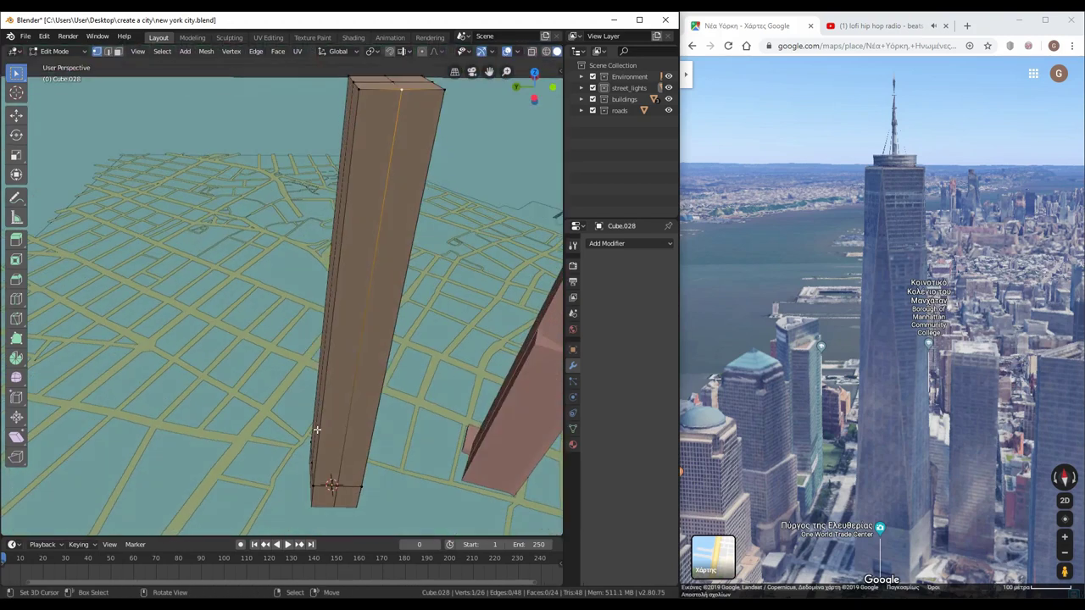
middle_drag(410, 204, 287, 523)
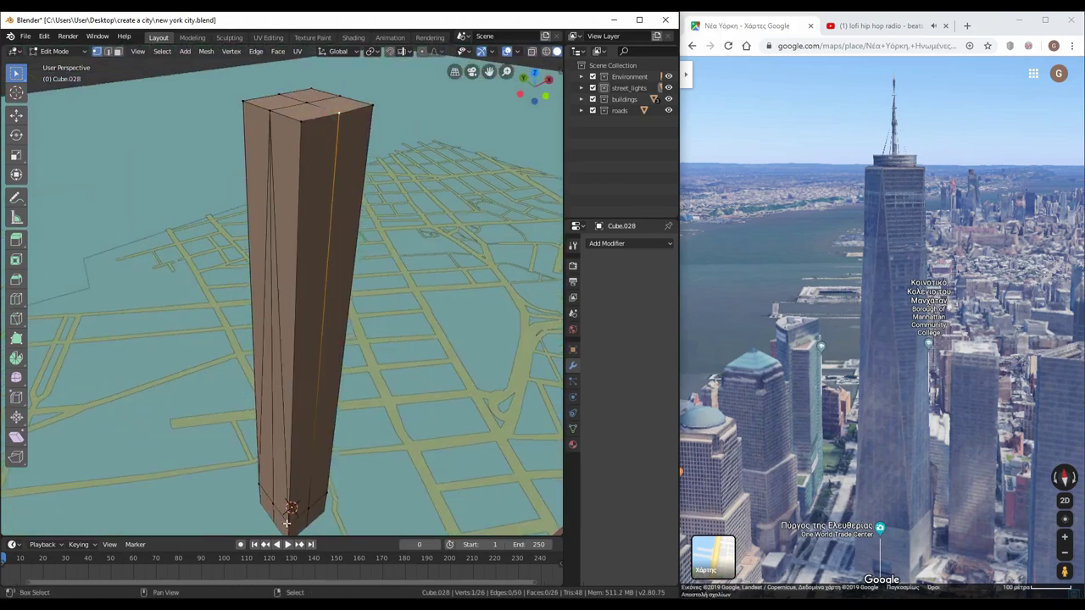
middle_drag(341, 145, 254, 441)
mouse_move(297, 289)
middle_down()
mouse_move(254, 404)
mouse_move(407, 412)
mouse_move(387, 230)
mouse_move(352, 180)
mouse_move(392, 486)
middle_up()
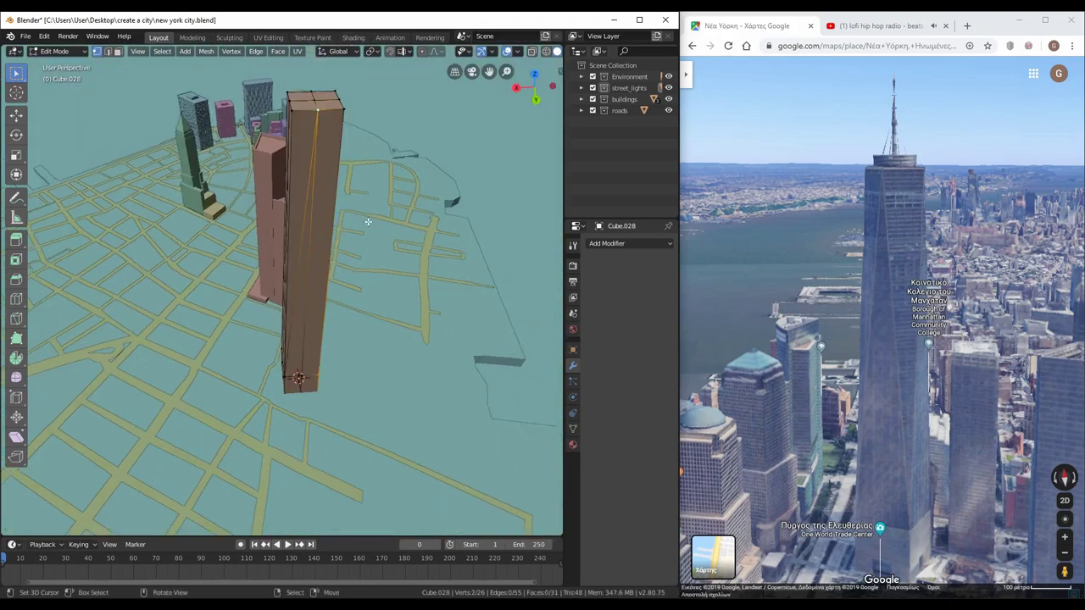
scroll(392, 486, up, 6)
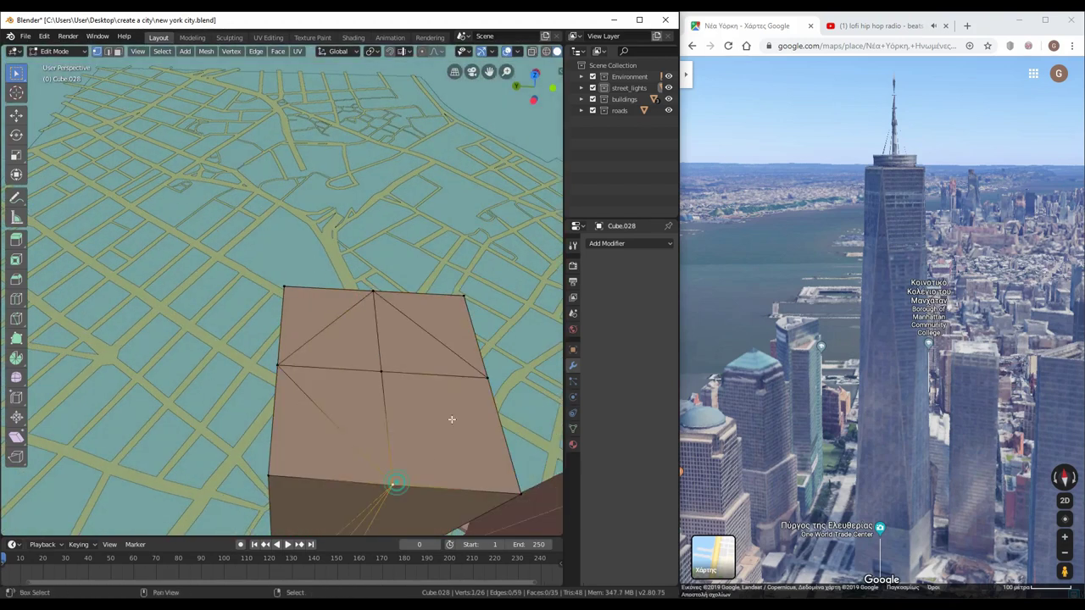
scroll(451, 419, down, 6)
Select the shaft's edges and fill diagonal faces to create slanted triangular facets
key(ctrl+l)
mouse_move(452, 419)
middle_down()
mouse_move(184, 281)
mouse_move(175, 194)
mouse_move(340, 198)
mouse_move(333, 216)
mouse_move(413, 399)
mouse_move(300, 366)
mouse_move(261, 71)
middle_up()
key(2)
key(f)
key(f)
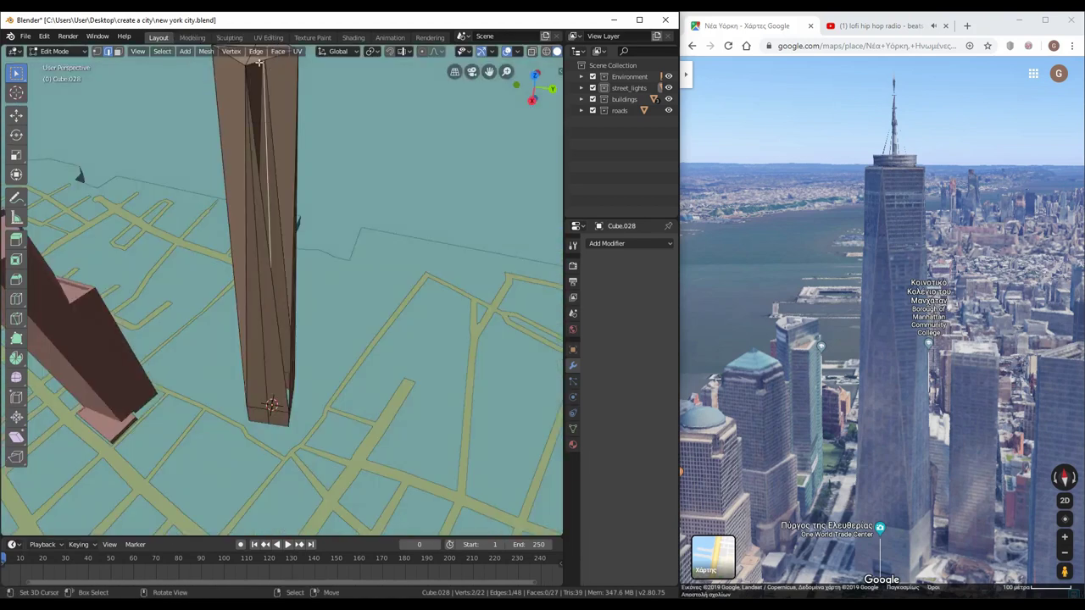
Inset the tower's top face and add a scaled-down cylinder drum on the roof
middle_drag(428, 241, 483, 381)
key(f)
key(i)
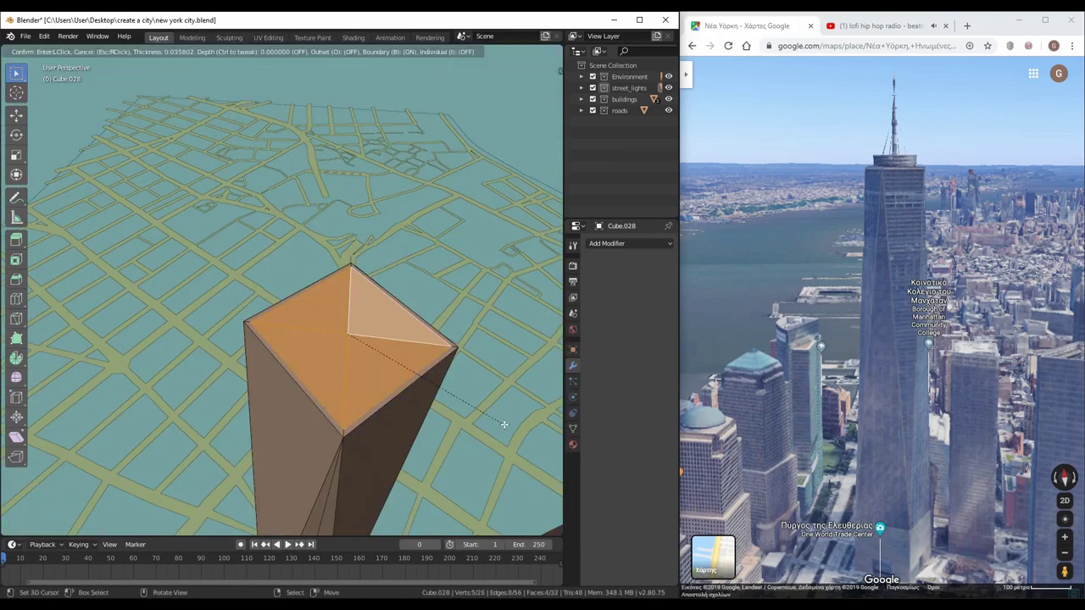
click(265, 393)
key(s)
click(351, 345)
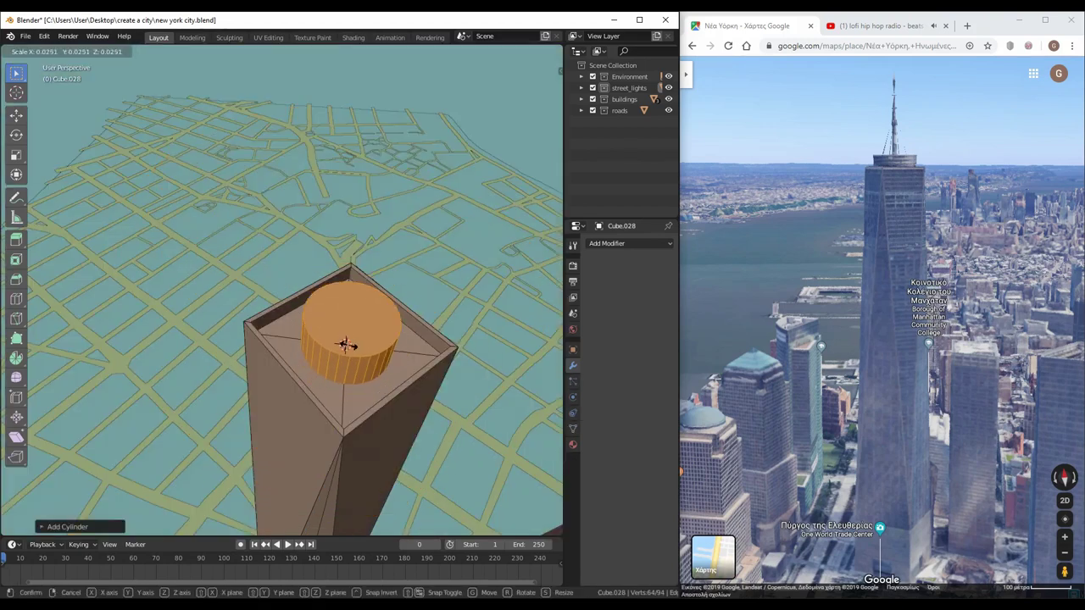
middle_drag(351, 346, 305, 342)
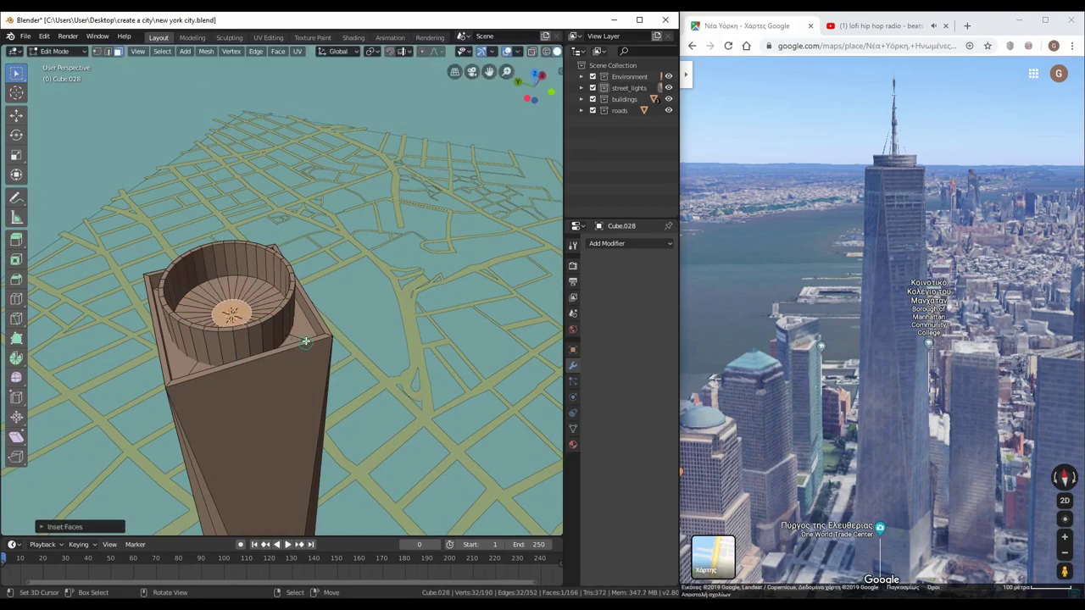
Extrude a tall spire from the drum and taper its tip to a point
click(289, 222)
middle_drag(289, 222, 372, 303)
click(354, 169)
scroll(354, 170, down, 3)
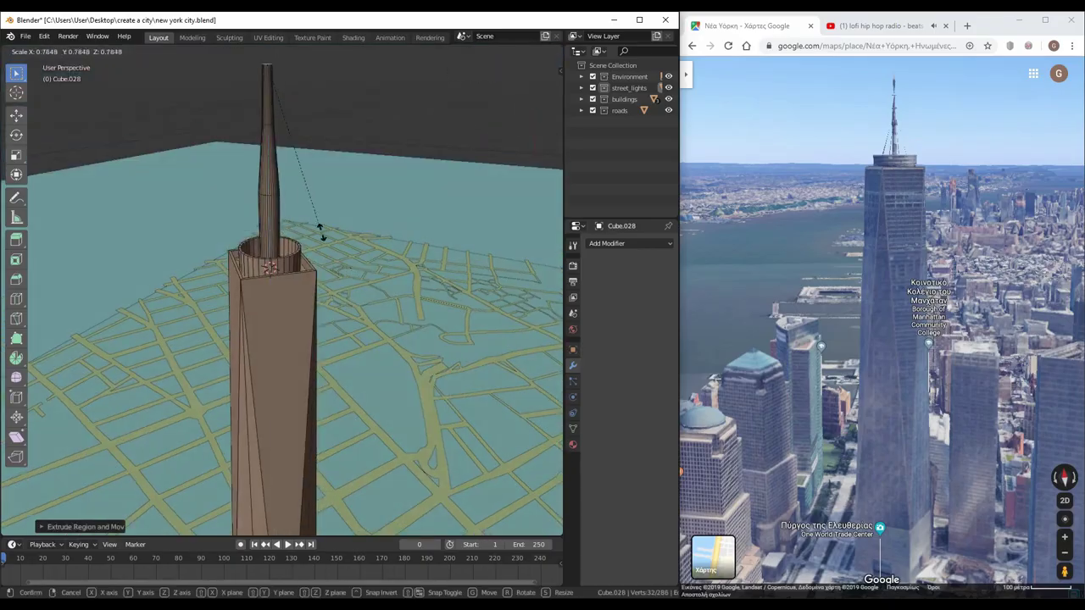
key(Tab)
scroll(306, 361, down, 5)
scroll(911, 352, down, 2)
scroll(911, 352, up, 5)
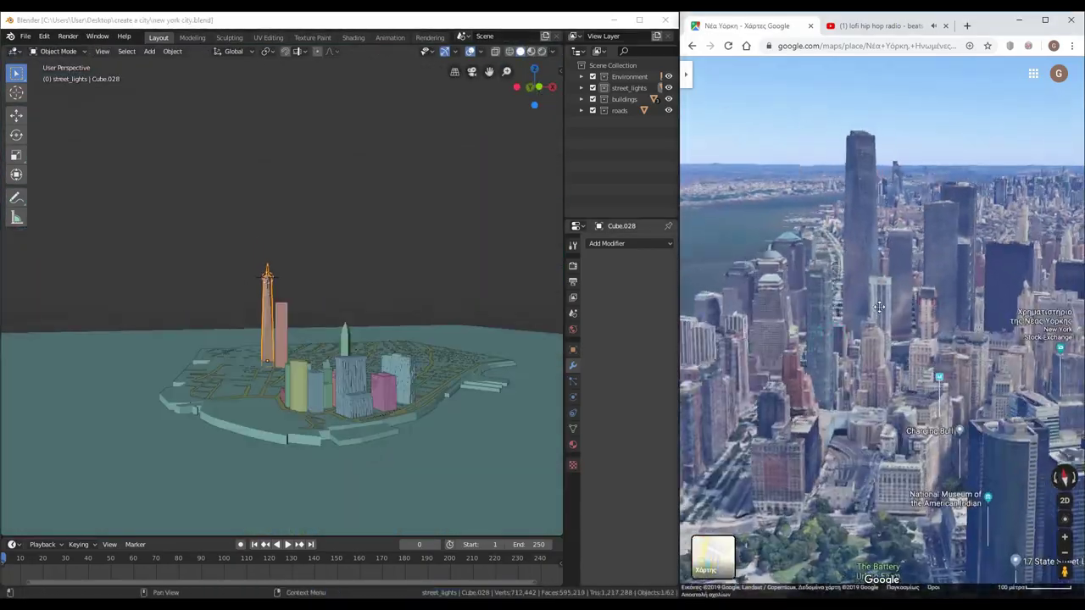
Add a plane and shape it in Edit Mode into a medium rectangular tower
middle_drag(332, 331, 331, 393)
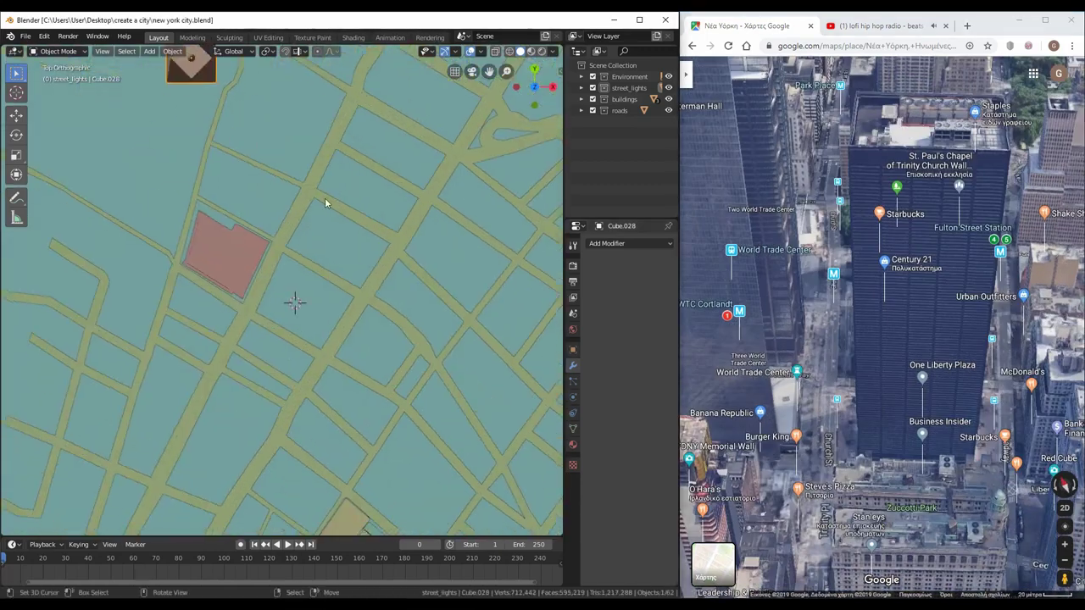
key(shift+a)
click(280, 317)
key(Tab)
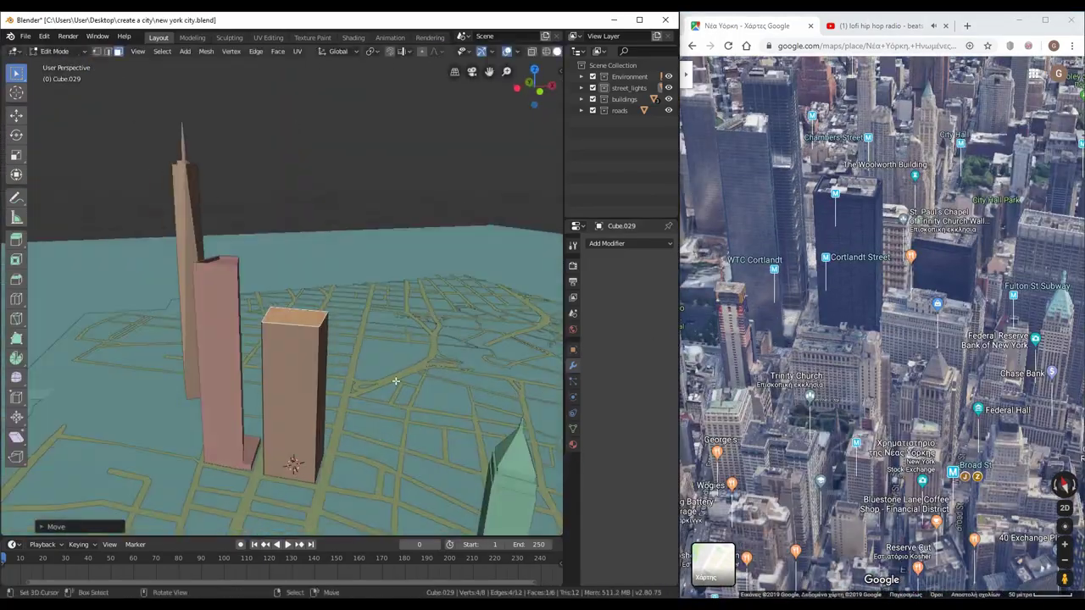
key(Tab)
Add another mesh for a small low box at the tower's base and move its face into place
key(shift+a)
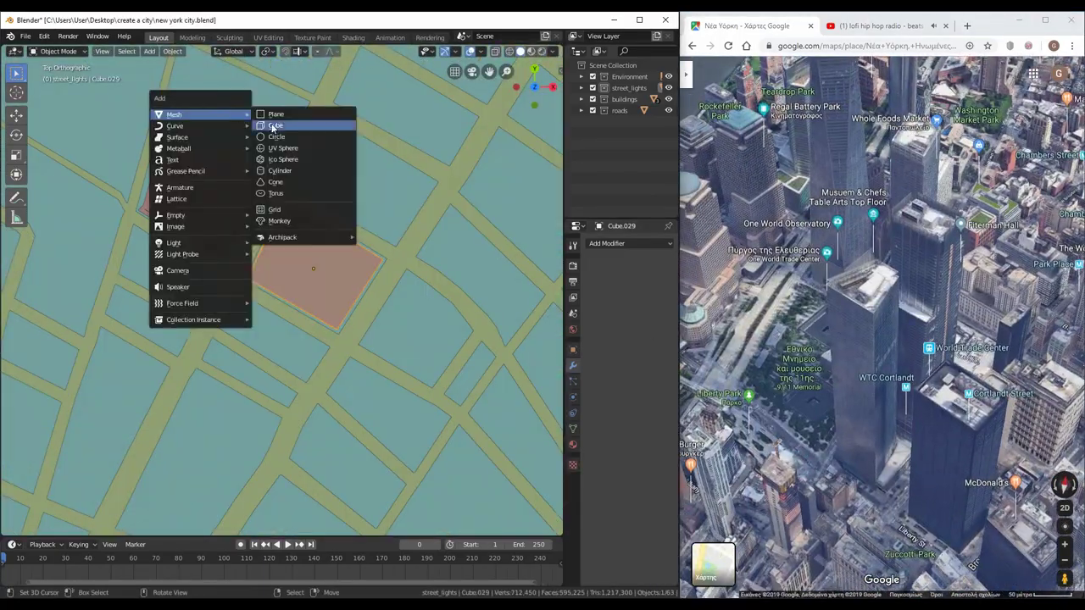
click(278, 111)
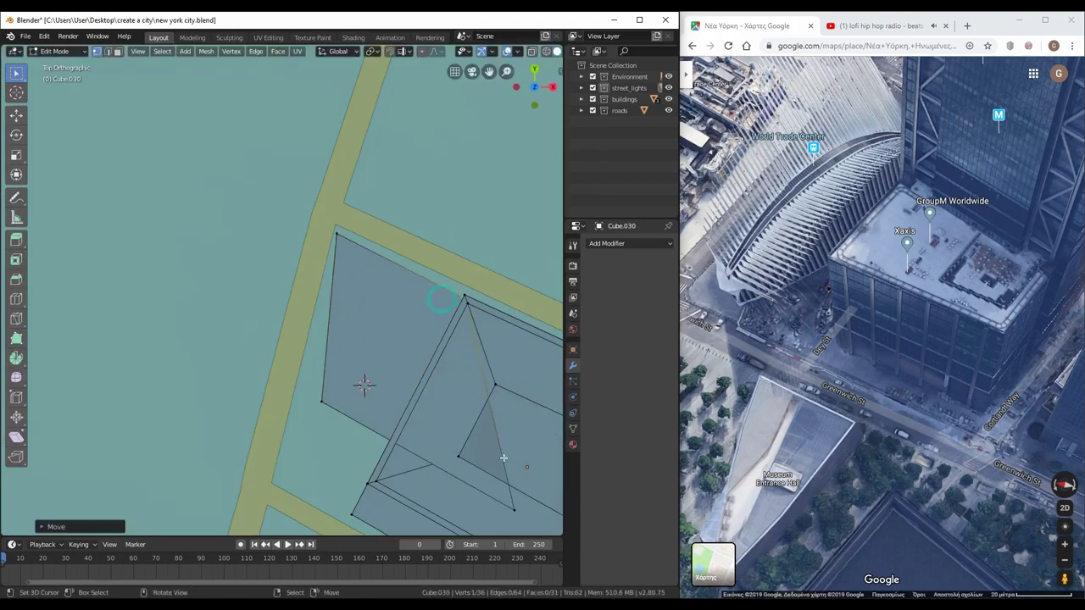
click(290, 463)
key(alt+h)
key(g)
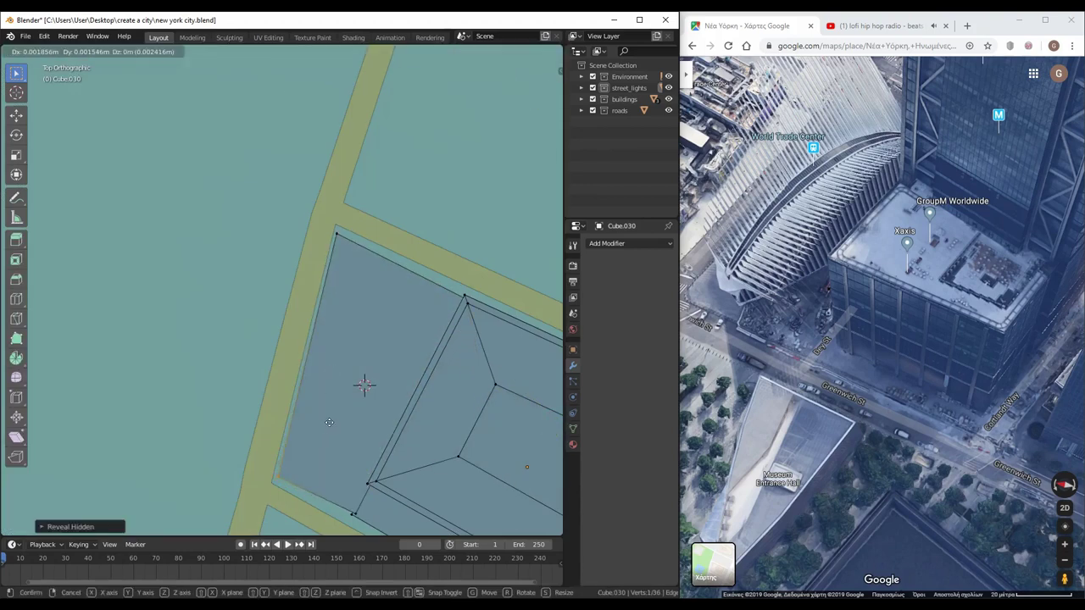
click(409, 134)
key(KP_Decimal)
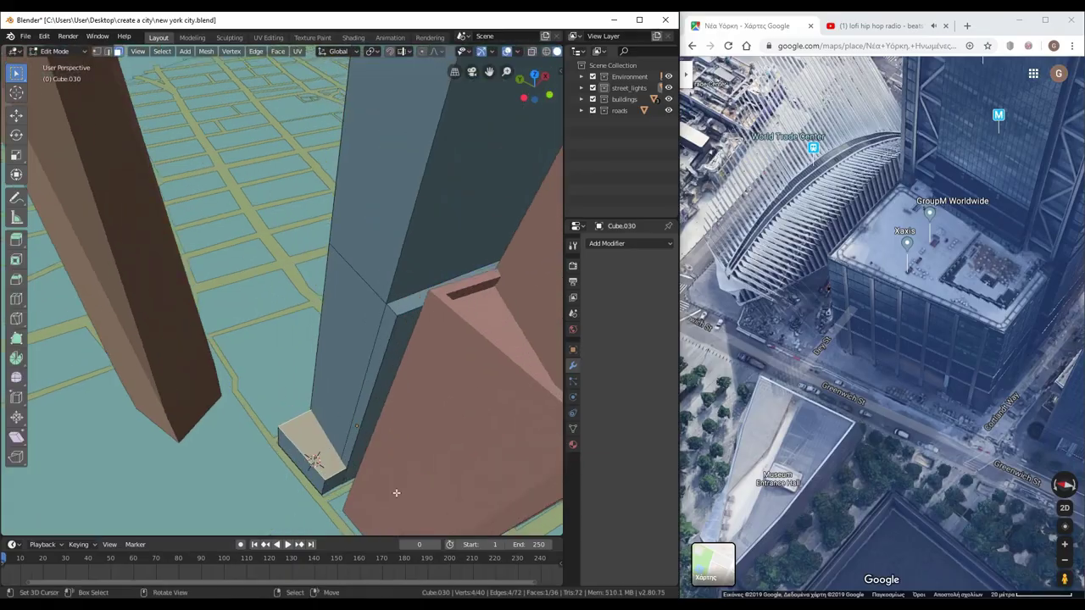
middle_drag(409, 135, 262, 369)
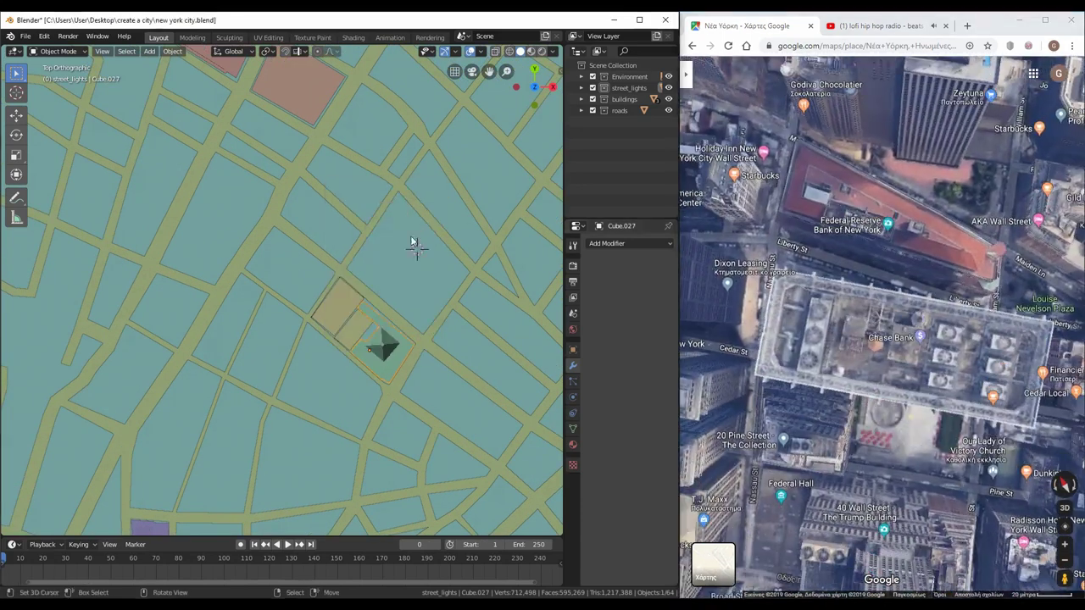
Add a new plane behind the green spire building and enter Edit Mode
click(415, 245)
key(shift+a)
click(458, 242)
key(Tab)
key(alt+a)
scroll(439, 199, up, 2)
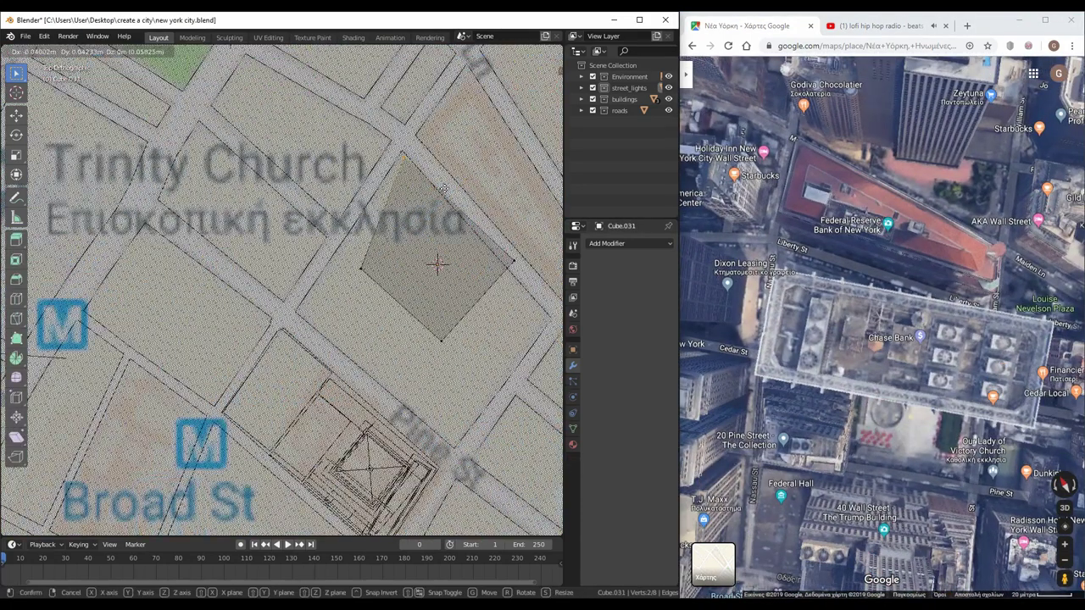
Return to Object Mode and orbit to a near-horizontal view of the new box
drag(870, 434, 914, 408)
click(386, 285)
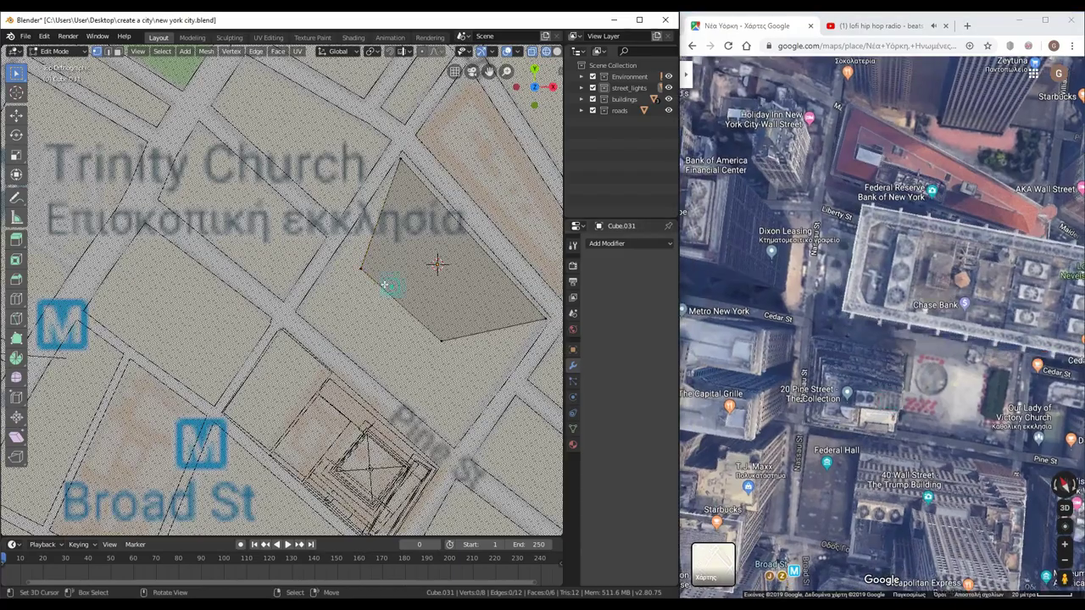
key(Tab)
middle_drag(461, 342, 429, 471)
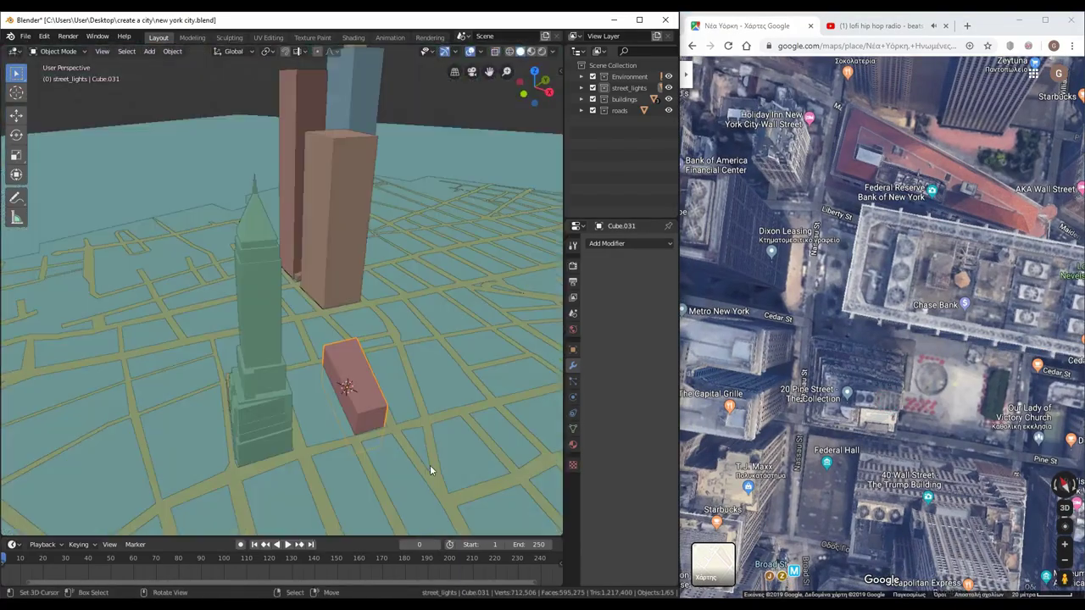
middle_drag(313, 340, 458, 330)
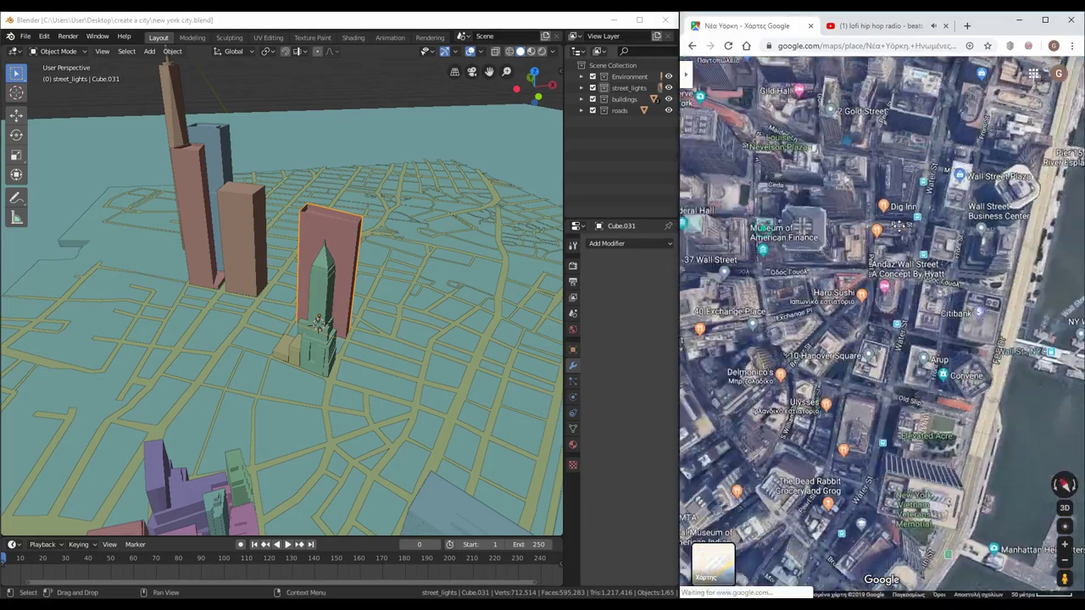
In top view, add a new cube by Wall Street and rotate it to match the streets
key(KP_7)
scroll(373, 381, up, 5)
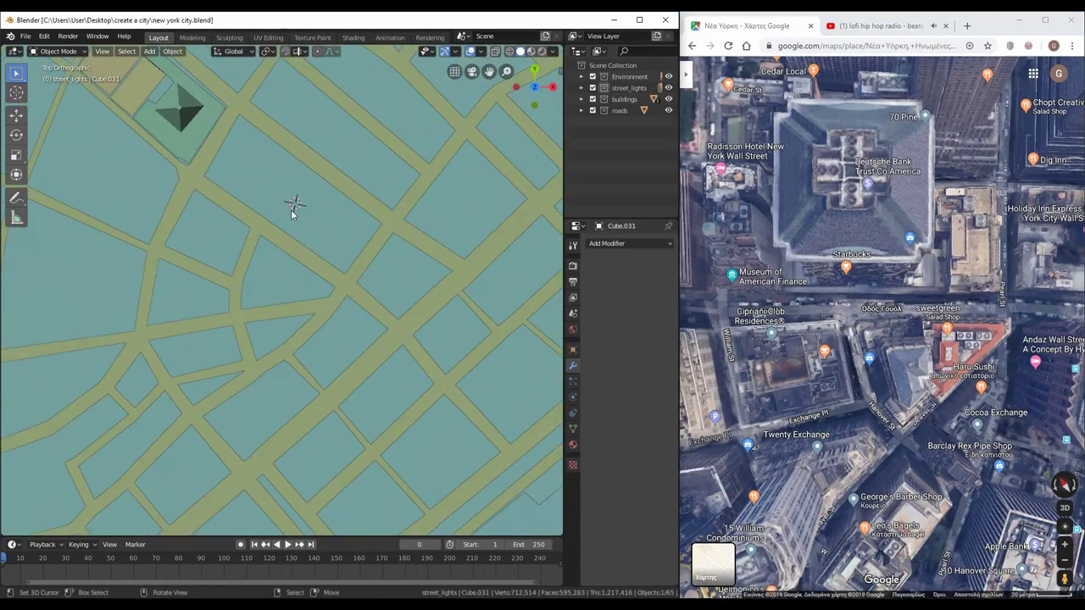
key(shift+r)
scroll(378, 288, down, 5)
key(r)
click(271, 307)
scroll(272, 307, up, 3)
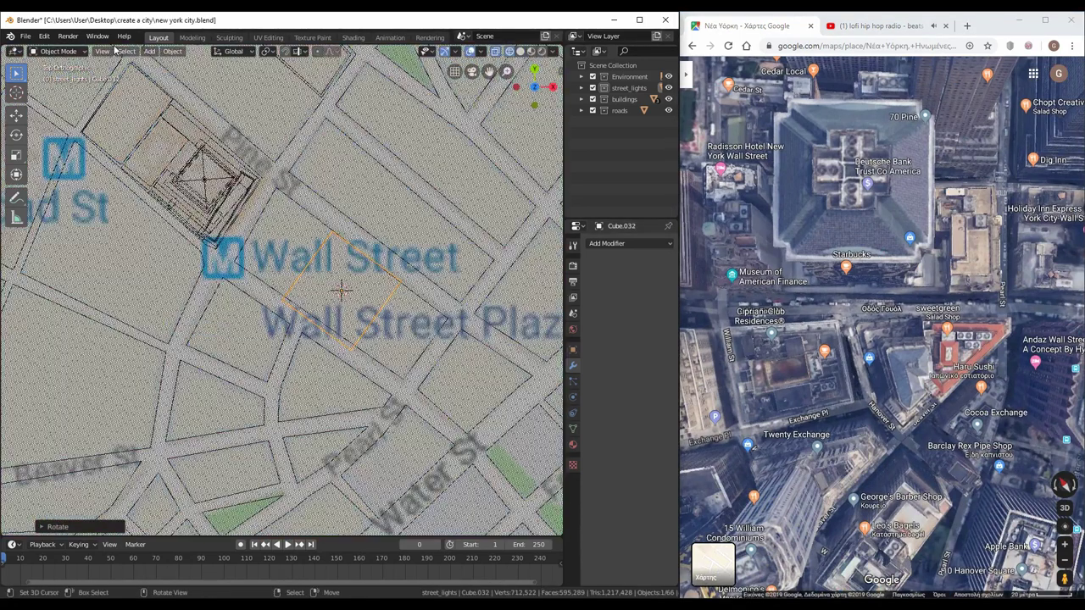
Position the cube's footprint on the lot and add a centred loop cut
key(Tab)
click(328, 309)
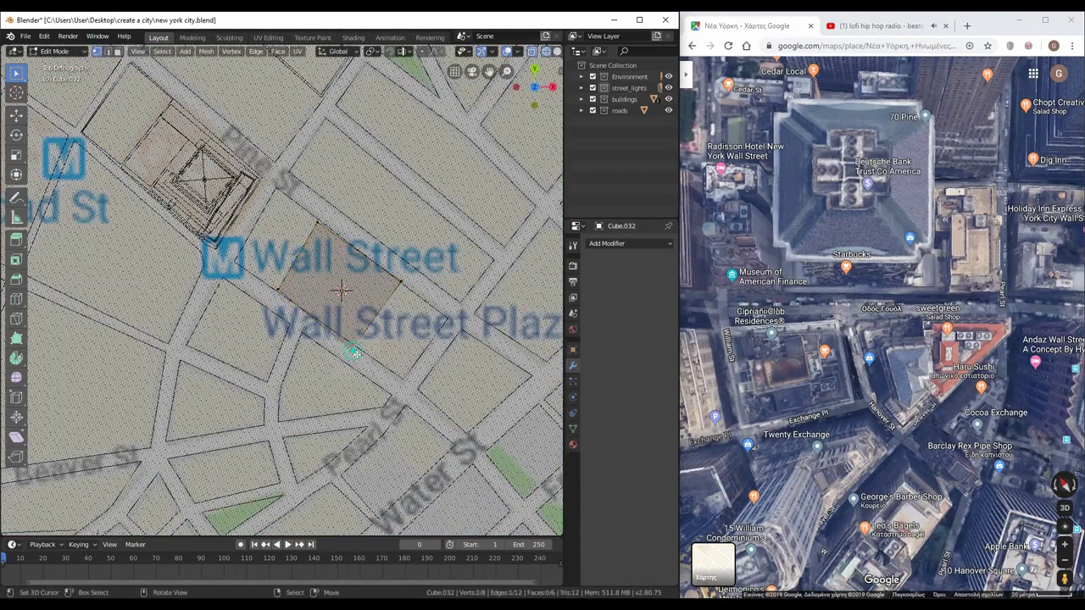
ctrl+drag(915, 261, 856, 316)
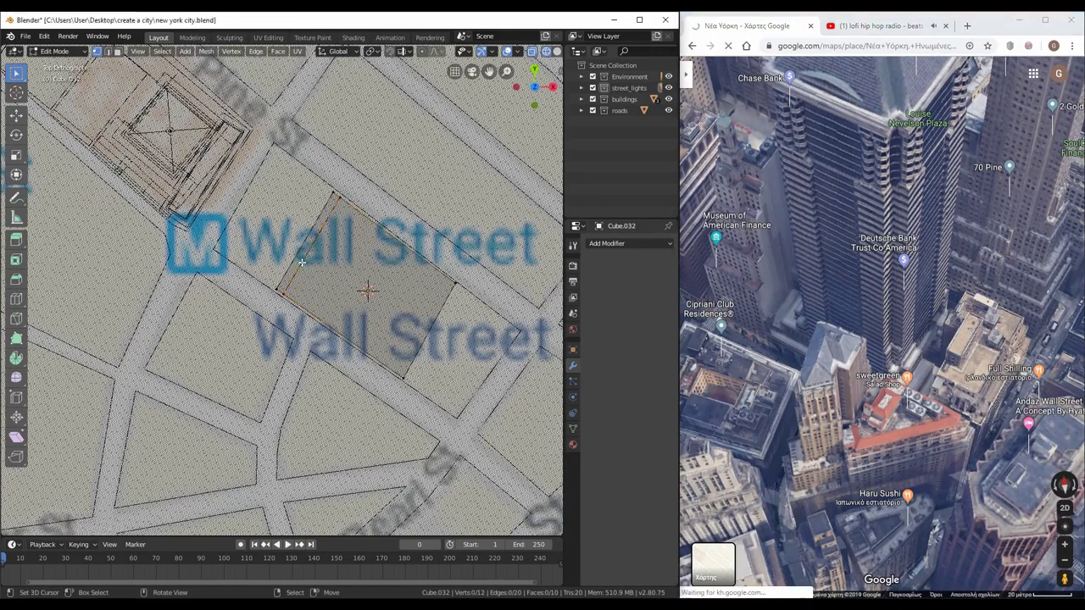
key(ctrl+r)
click(301, 263)
right_click(301, 263)
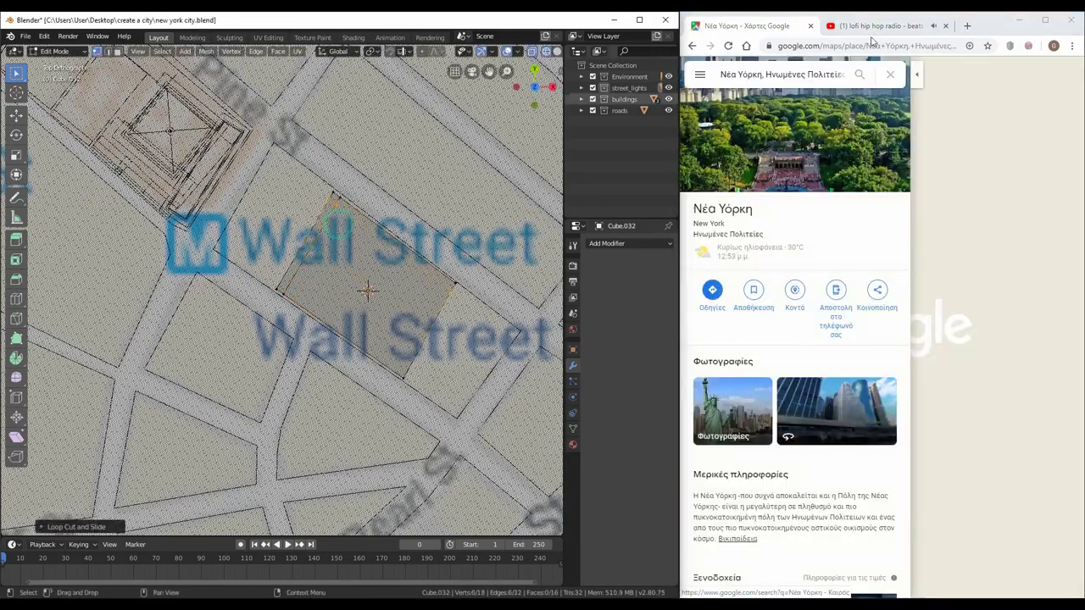
Add a second loop cut and scale the footprint corners to fit the lot
key(ctrl+r)
scroll(367, 291, up, 2)
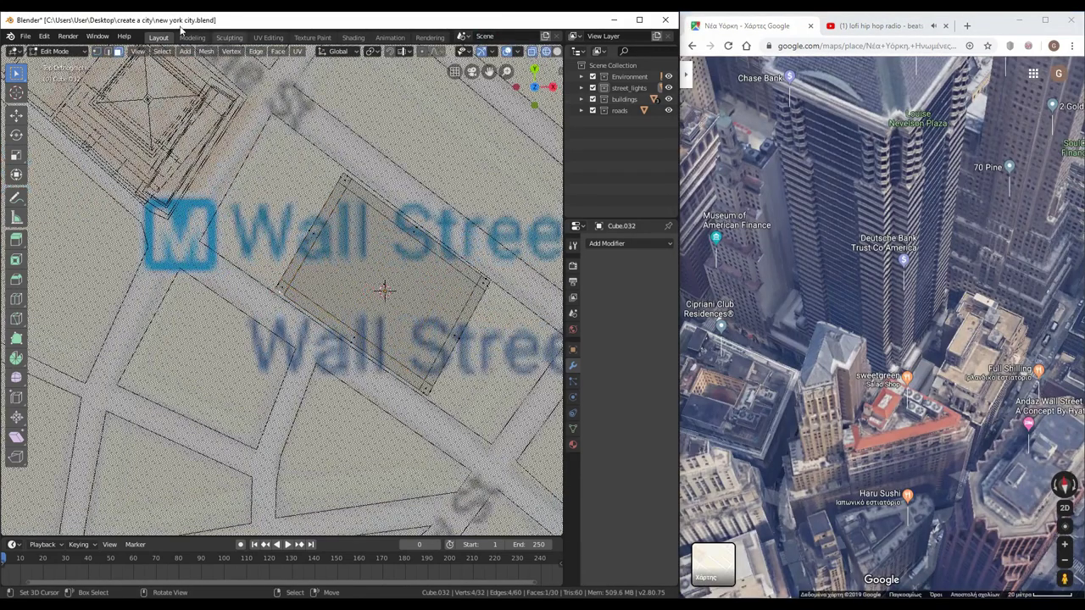
scroll(367, 290, up, 2)
key(s)
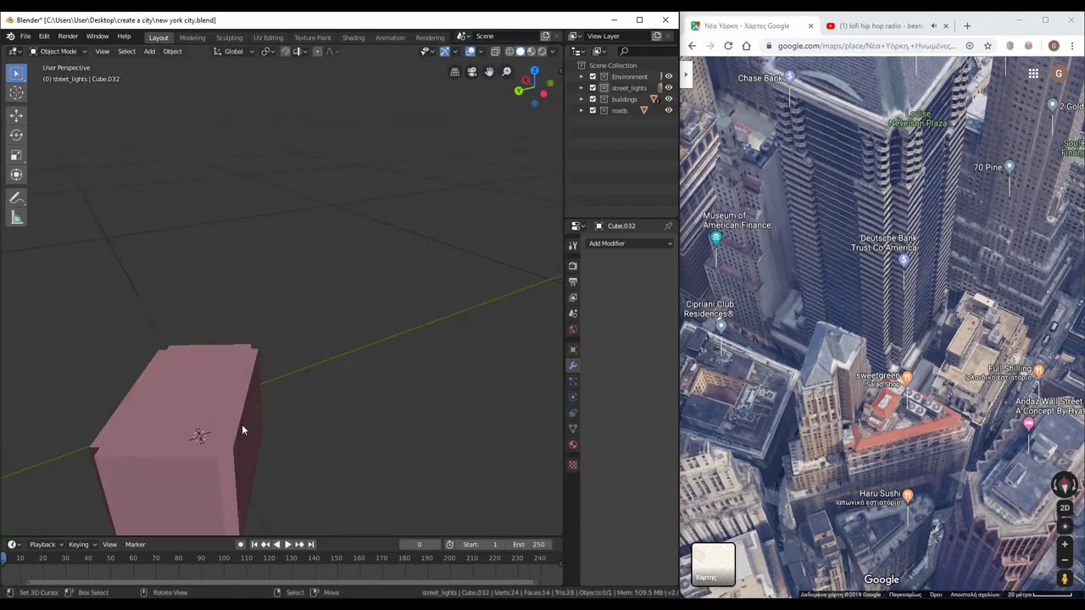
key(Tab)
click(259, 494)
Bring back the full city, frame the new box, and select its top face
mouse_move(259, 494)
middle_down()
mouse_move(274, 308)
mouse_move(421, 433)
middle_up()
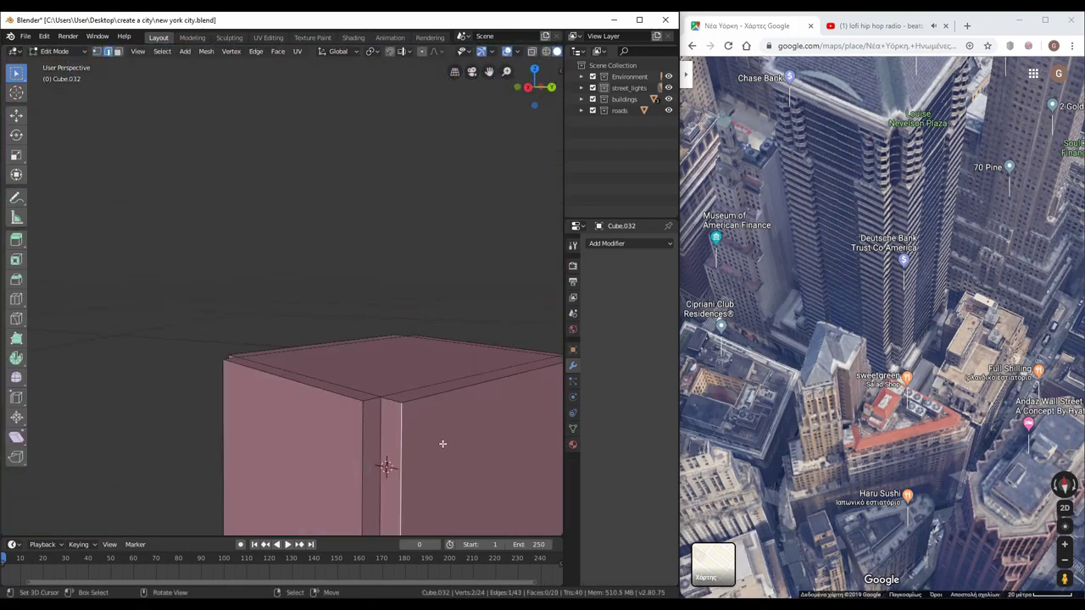
key(Tab)
key(KP_Divide)
key(KP_Decimal)
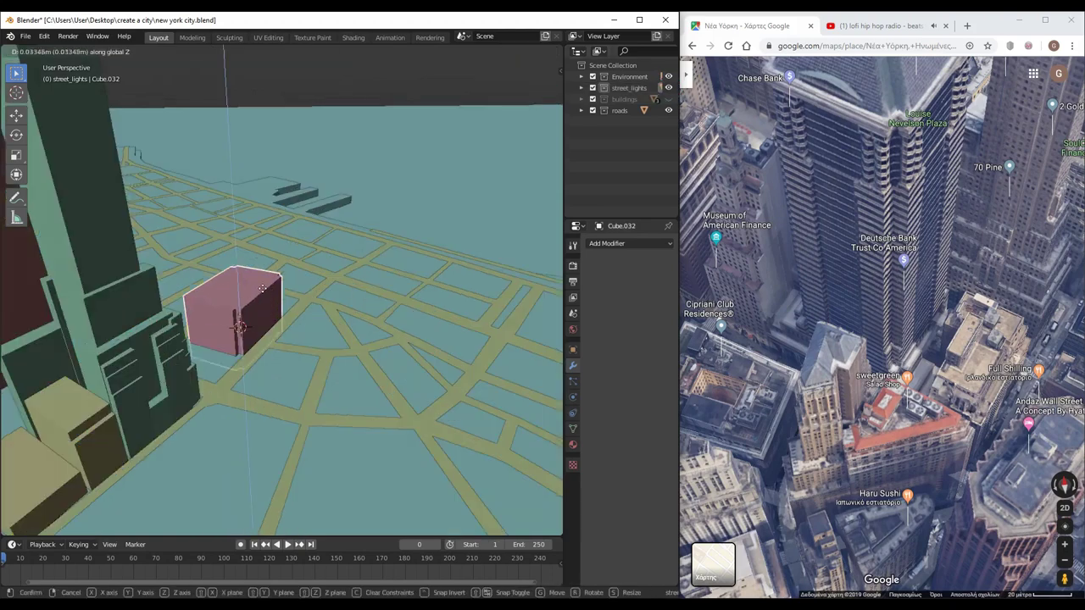
key(Tab)
middle_drag(297, 339, 245, 322)
click(240, 289)
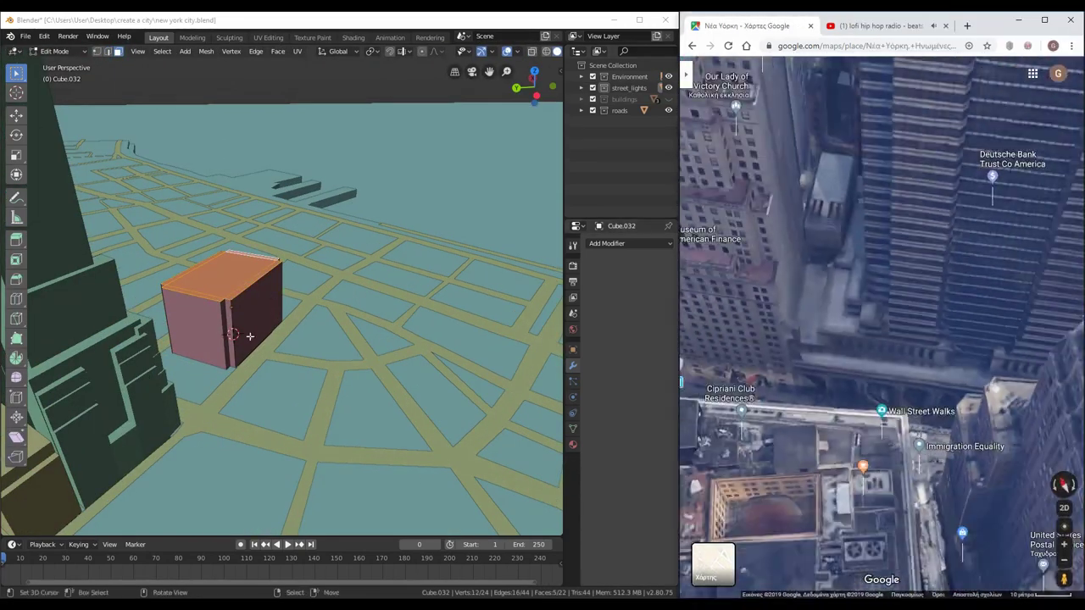
Inset the top face and extrude it upward in front view
middle_drag(250, 337, 254, 360)
key(g)
key(z)
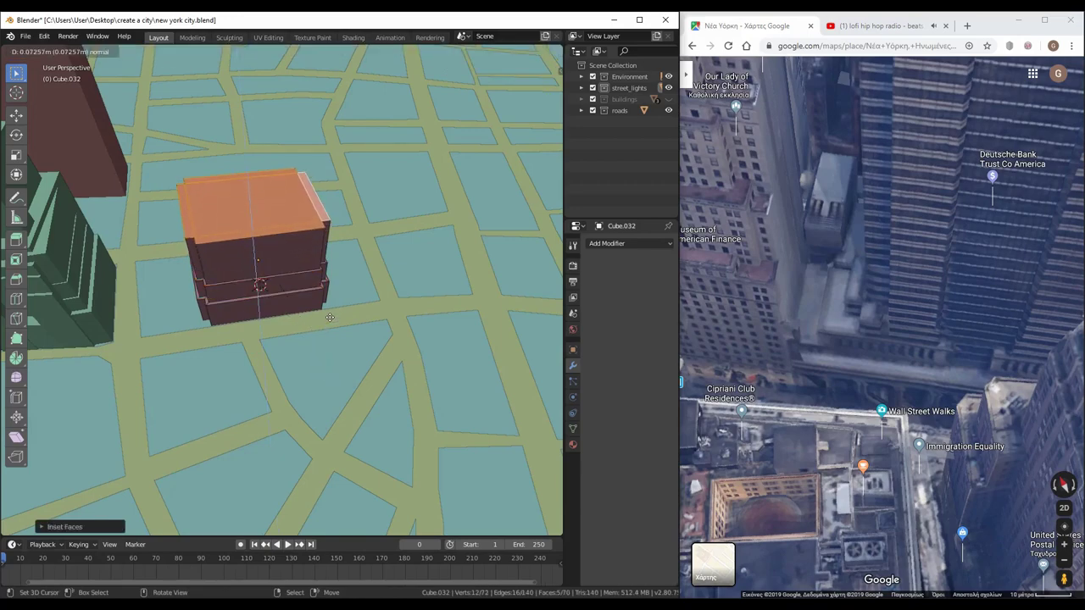
scroll(329, 317, down, 5)
middle_drag(330, 317, 280, 255)
key(KP_1)
key(e)
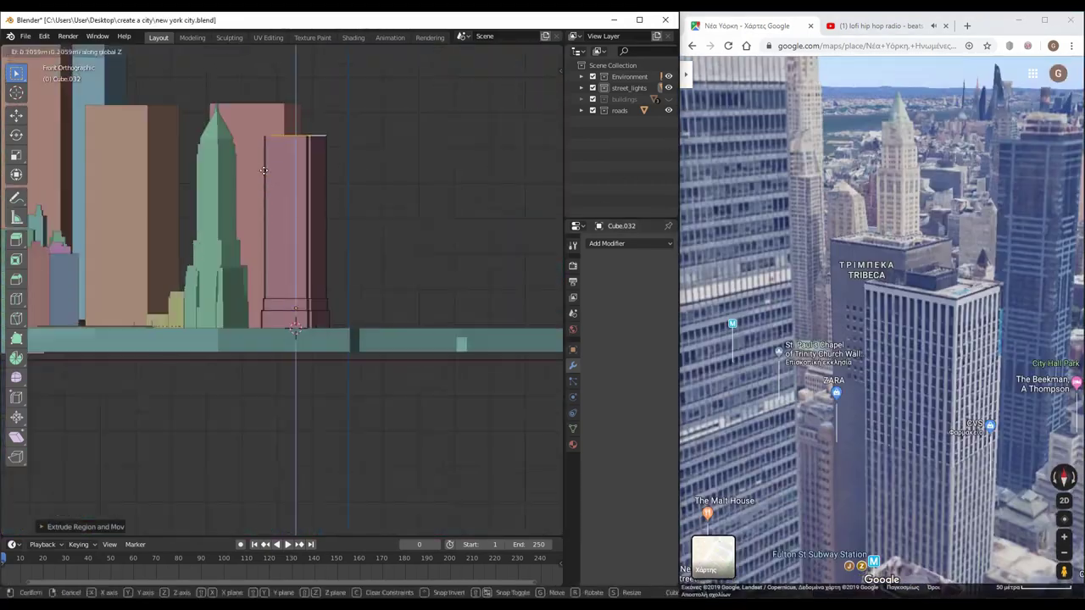
click(263, 170)
Raise the top section higher to form a setback ledge
scroll(285, 239, down, 1)
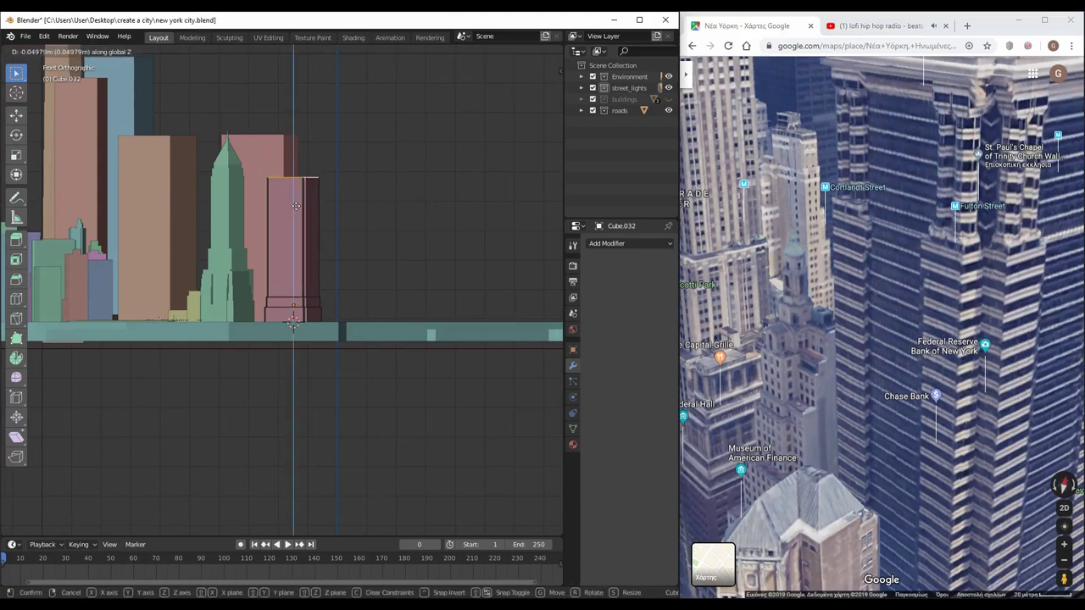
click(296, 206)
middle_drag(296, 206, 311, 319)
scroll(311, 320, up, 4)
middle_drag(339, 271, 356, 285)
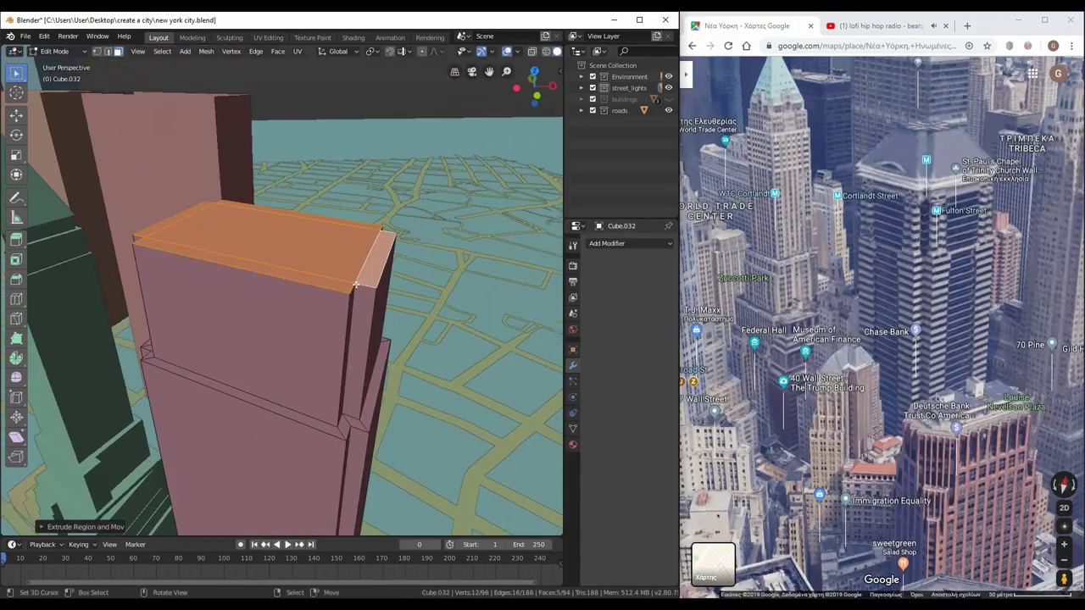
click(359, 289)
Scale the tower's top face inward into a tapered roof, then view it in X-ray
key(s)
click(330, 255)
mouse_move(244, 390)
middle_down()
mouse_move(331, 331)
mouse_move(99, 55)
middle_up()
click(295, 469)
key(s)
click(373, 422)
middle_drag(372, 422, 314, 384)
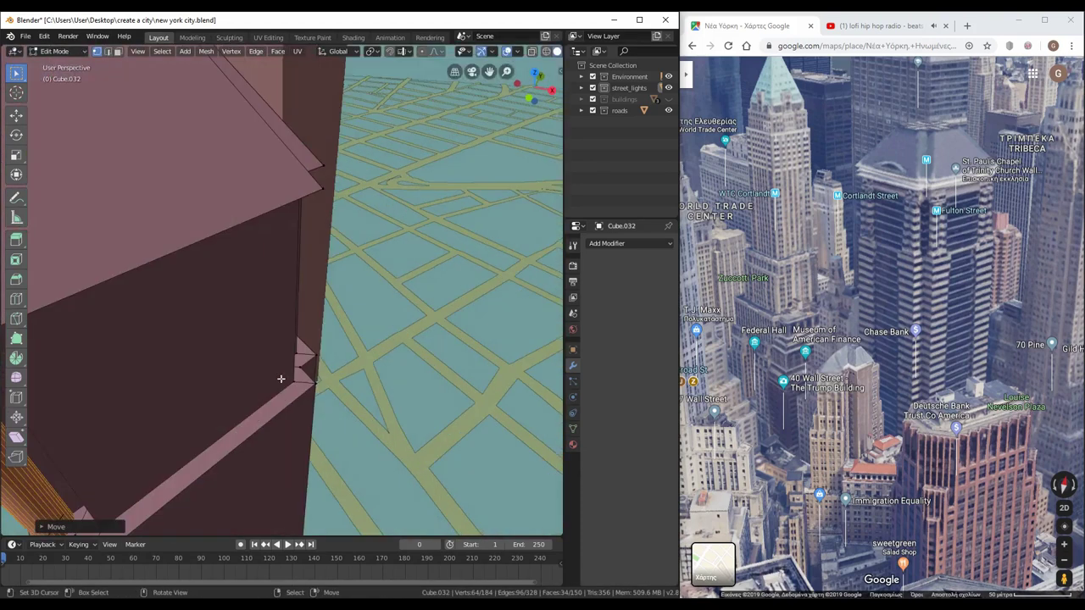
key(alt+z)
Select the whole fluted corner strip and duplicate it
click(373, 151)
key(g)
key(z)
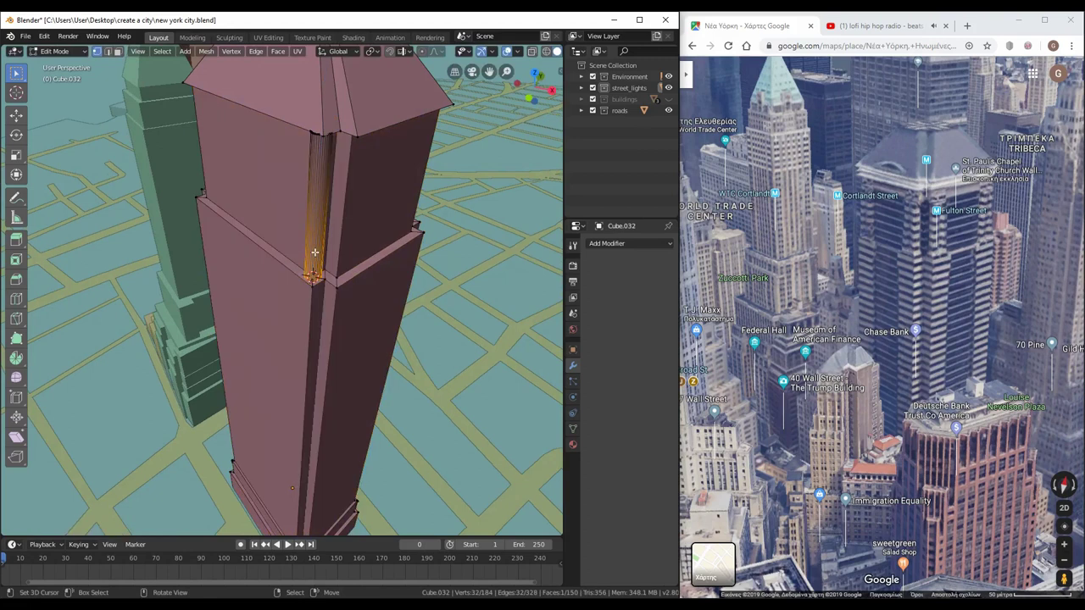
key(ctrl+l)
scroll(325, 164, up, 2)
key(shift+d)
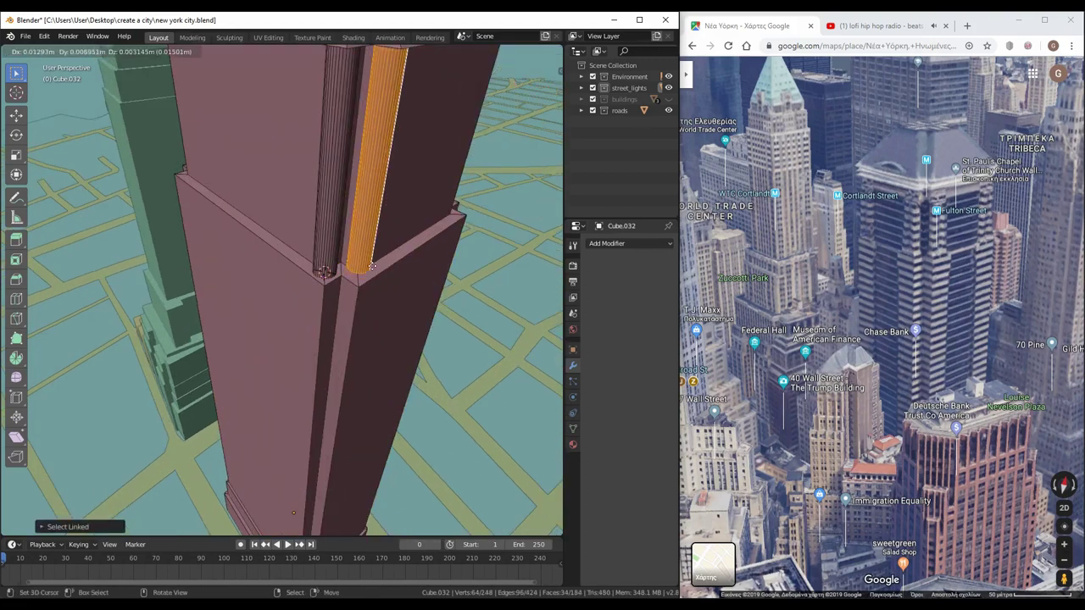
click(373, 271)
Snap the strip copy onto the tower's right corner using the 3D cursor
click(381, 270)
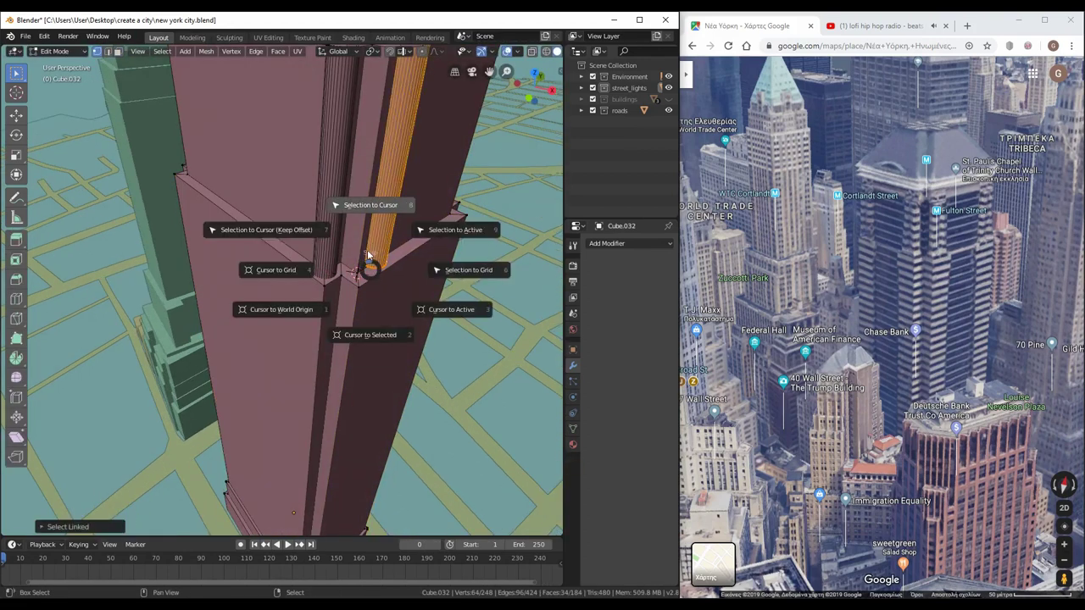
click(462, 175)
click(348, 136)
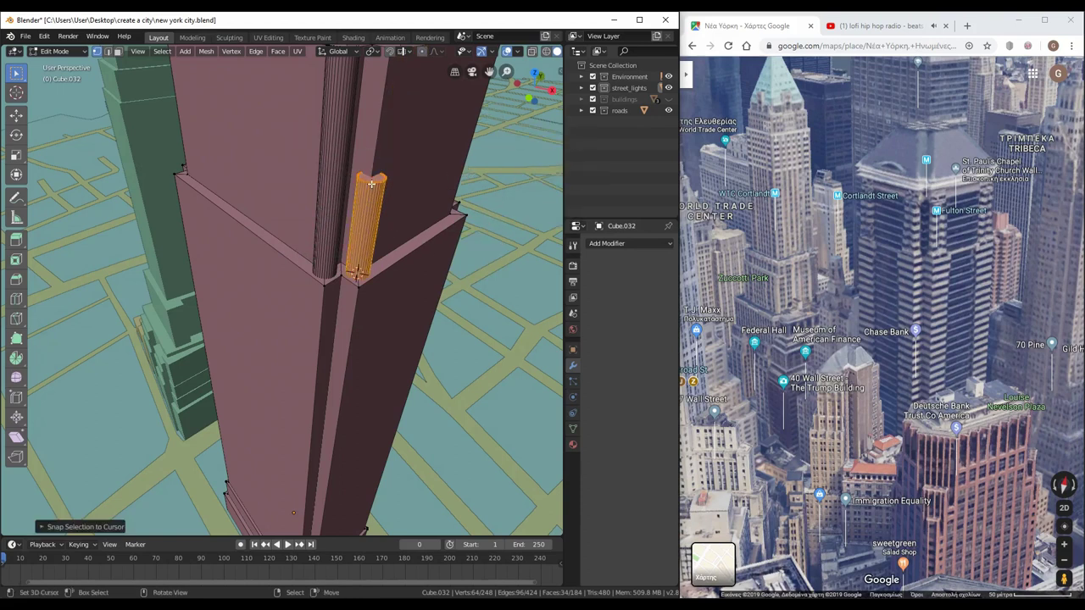
click(388, 111)
scroll(388, 111, down, 3)
click(385, 124)
middle_drag(385, 124, 302, 297)
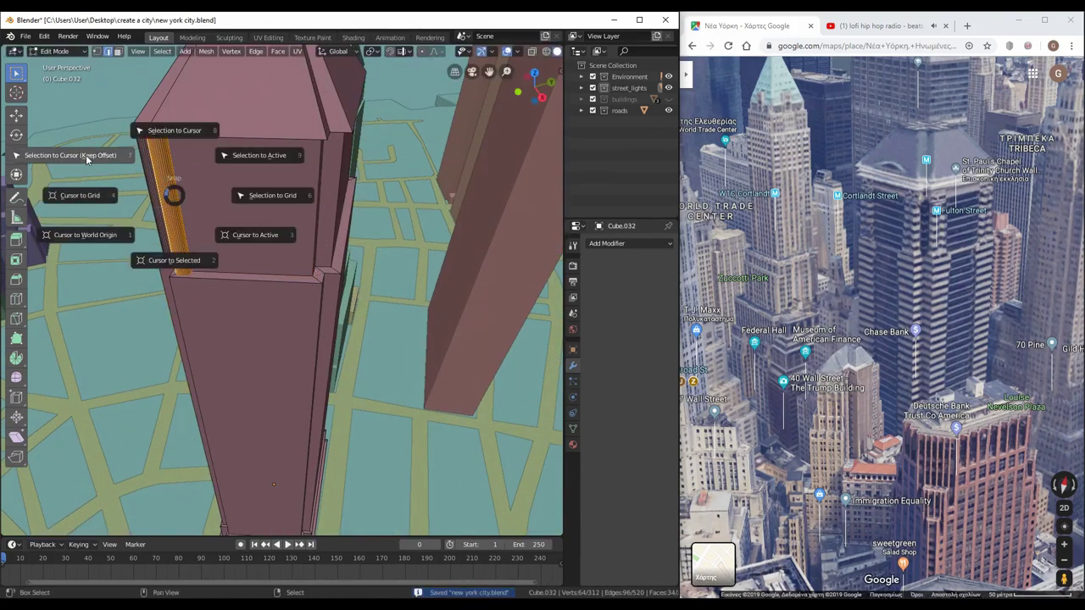
Select and place the fluted strip on the tower's left corner
click(152, 252)
key(ctrl+l)
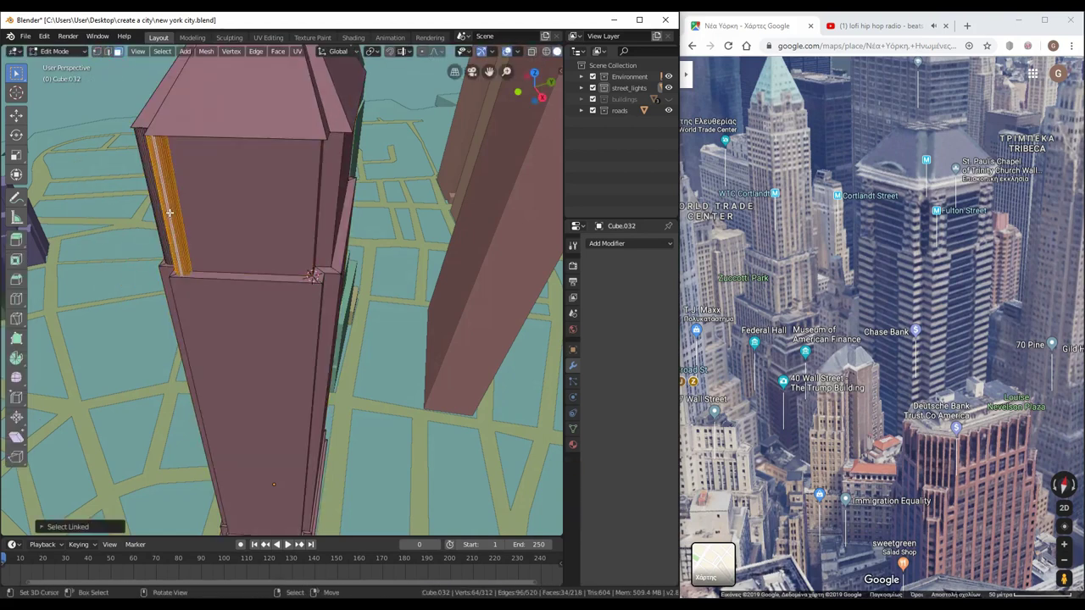
click(272, 182)
scroll(272, 181, up, 3)
middle_drag(213, 271, 121, 57)
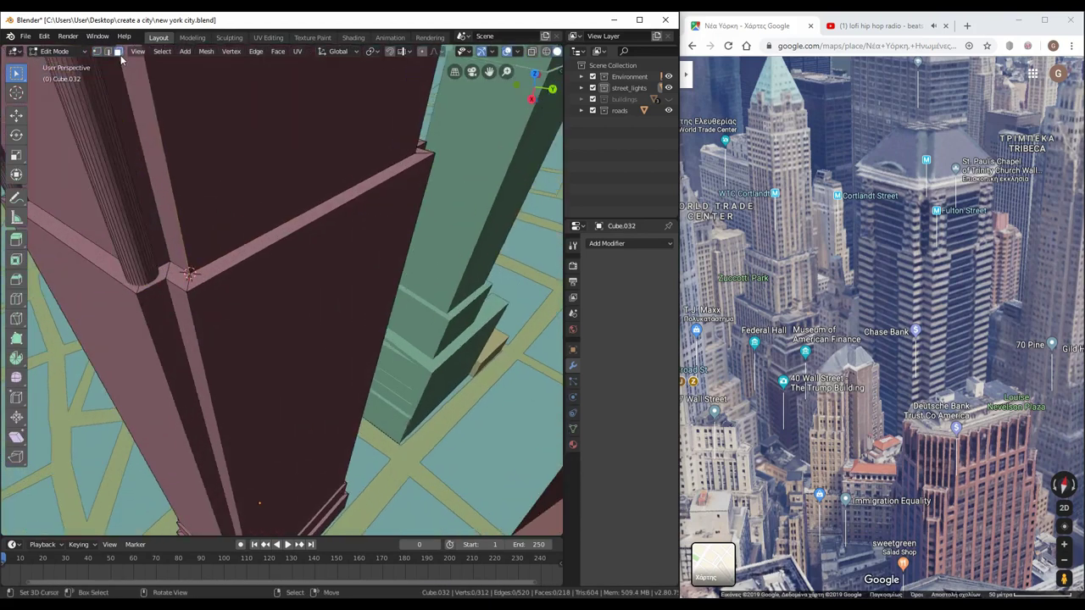
key(Escape)
middle_drag(105, 146, 225, 244)
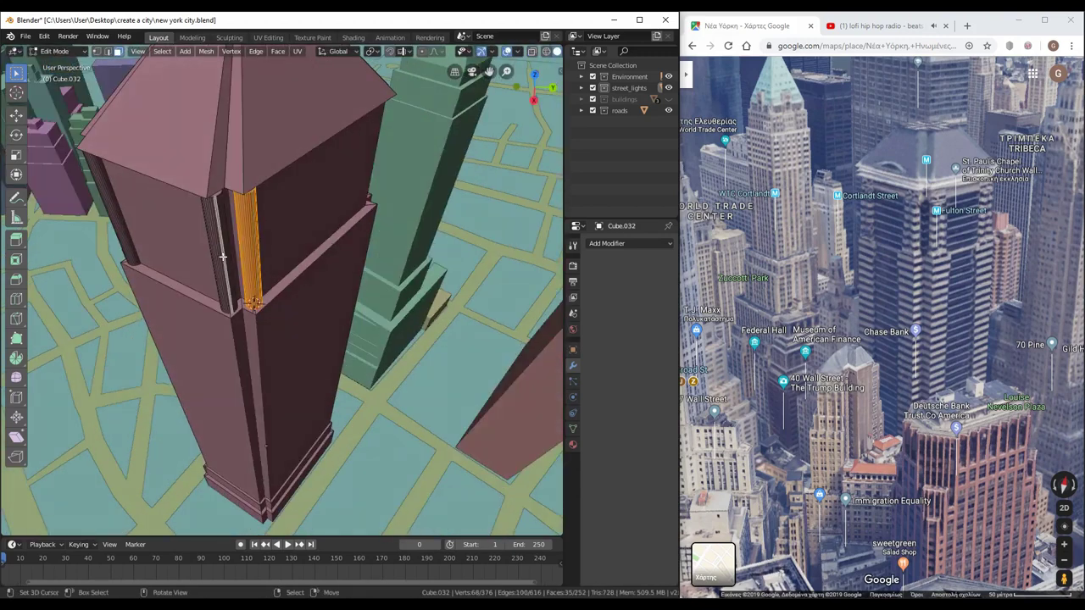
click(268, 287)
Check the notched corners in top X-ray view and save new york city.blend
key(KP_7)
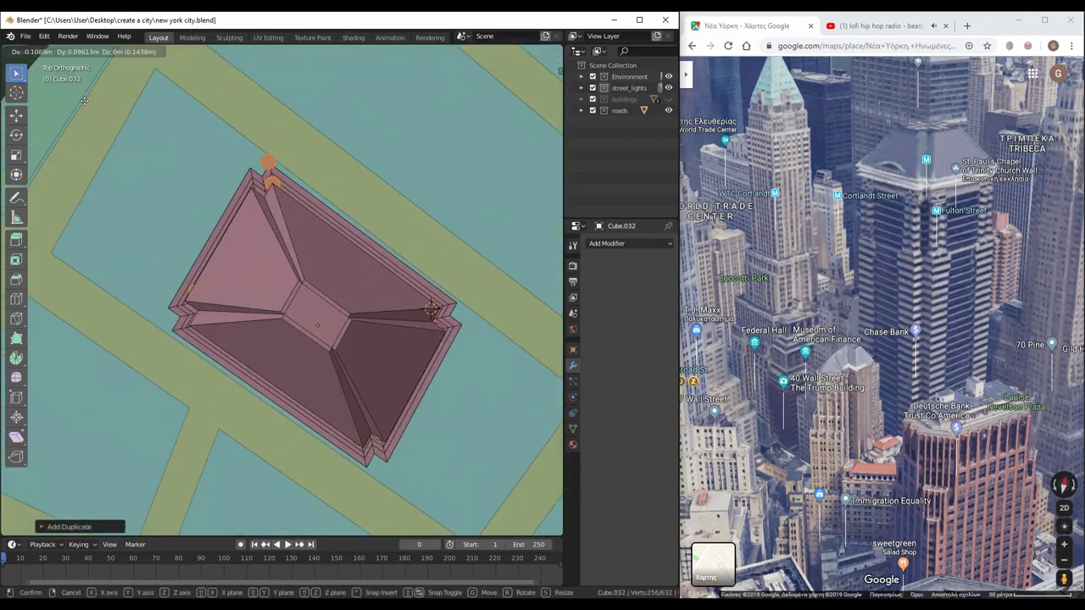
key(alt+z)
scroll(229, 252, up, 5)
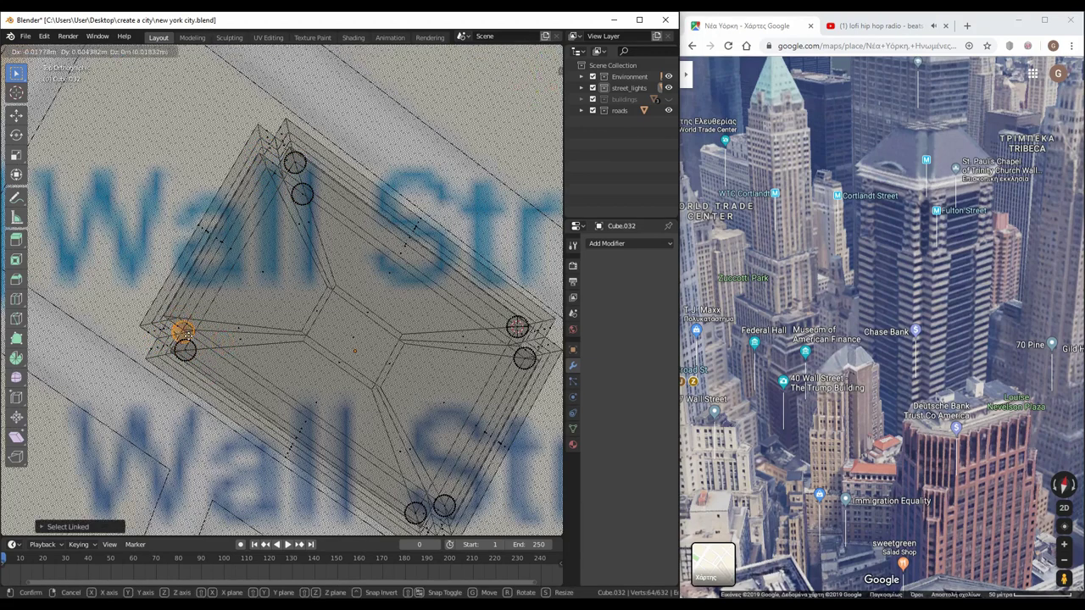
key(Return)
key(alt+z)
mouse_move(339, 322)
middle_down()
mouse_move(365, 348)
mouse_move(398, 322)
middle_up()
key(ctrl+s)
scroll(368, 353, down, 5)
drag(909, 432, 898, 279)
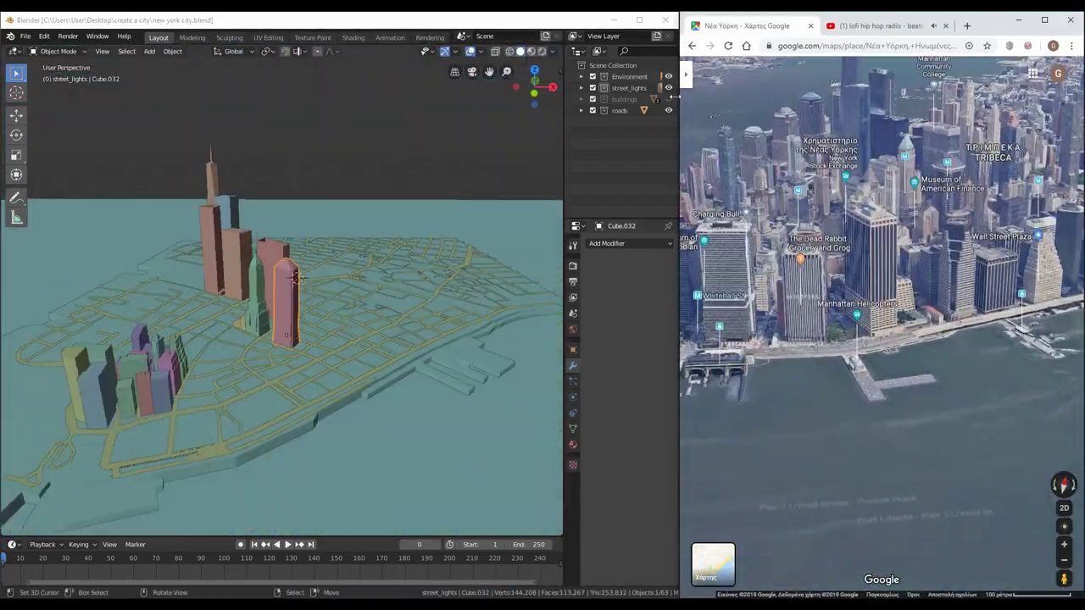
scroll(329, 440, up, 3)
key(KP_7)
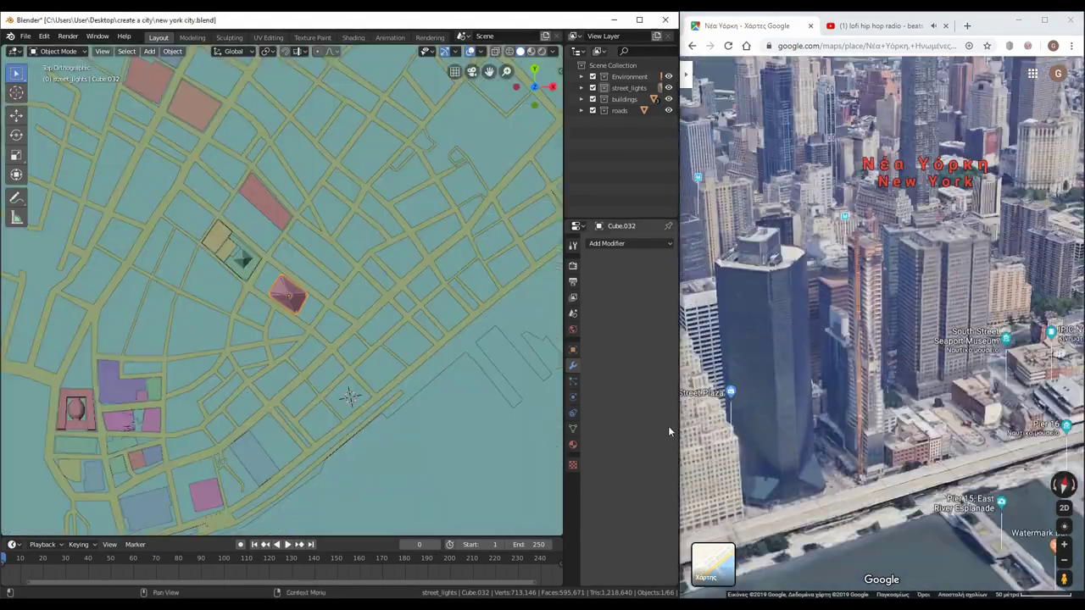
key(shift+a)
click(398, 398)
scroll(448, 483, up, 4)
key(KP_Decimal)
key(Tab)
key(alt+z)
key(g)
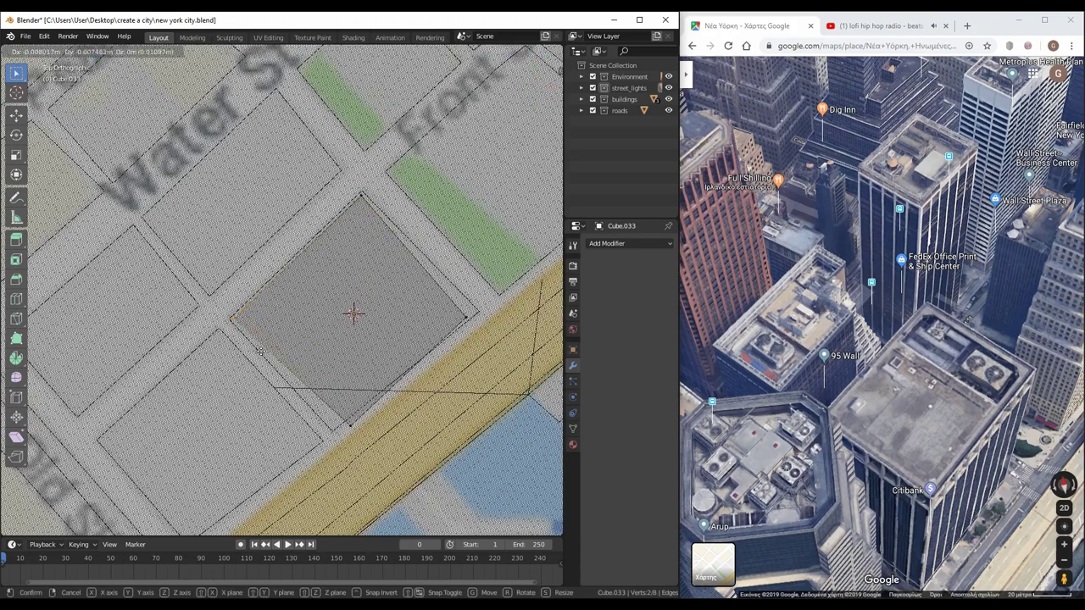
click(260, 351)
scroll(339, 339, down, 4)
middle_drag(419, 374, 381, 322)
key(alt+z)
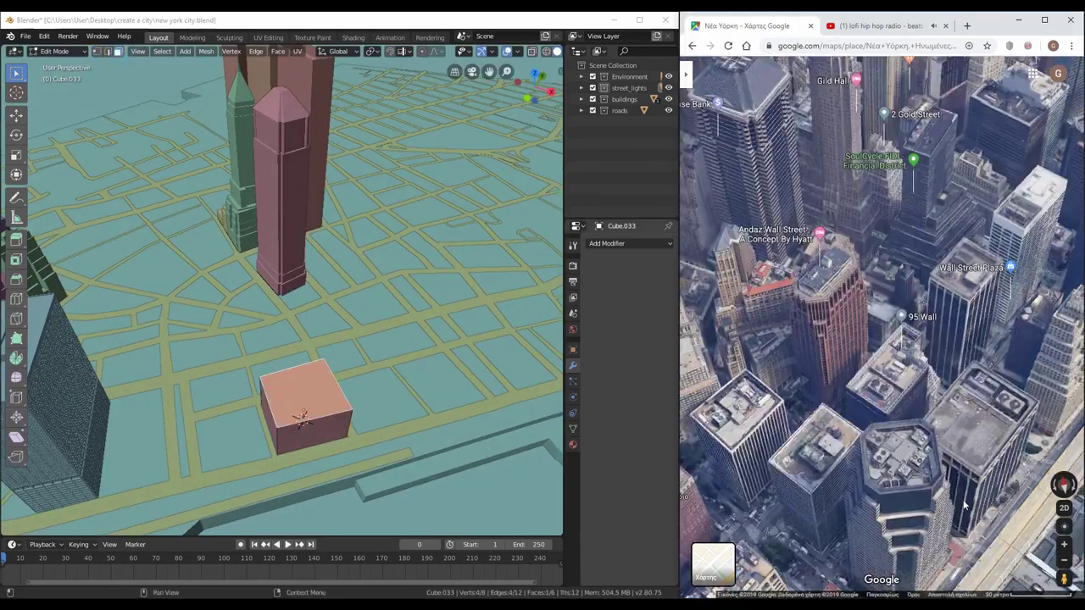
key(KP_1)
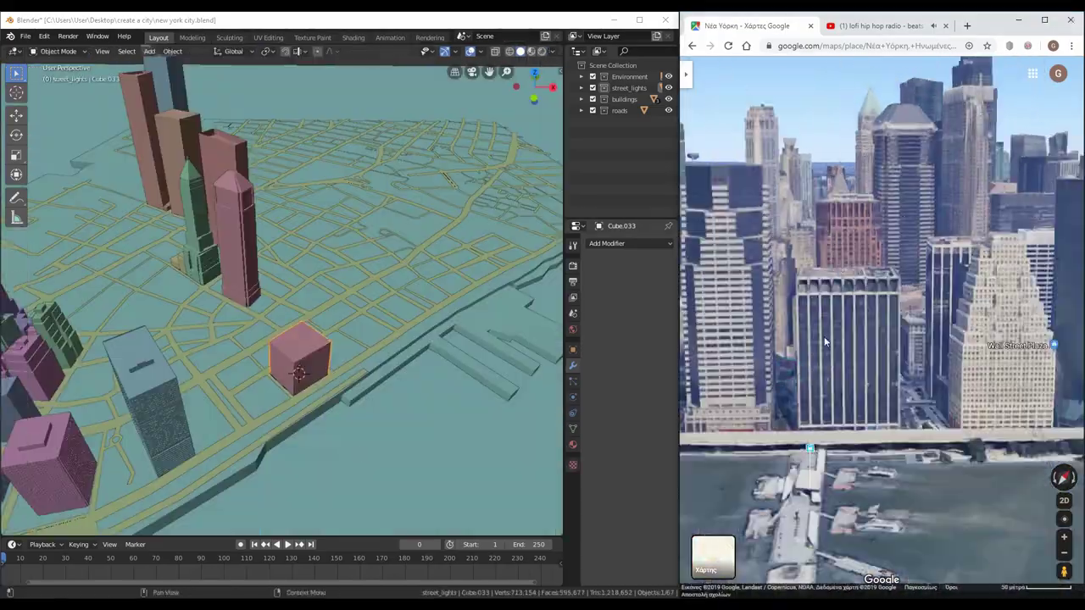
scroll(824, 341, up, 3)
scroll(848, 424, up, 3)
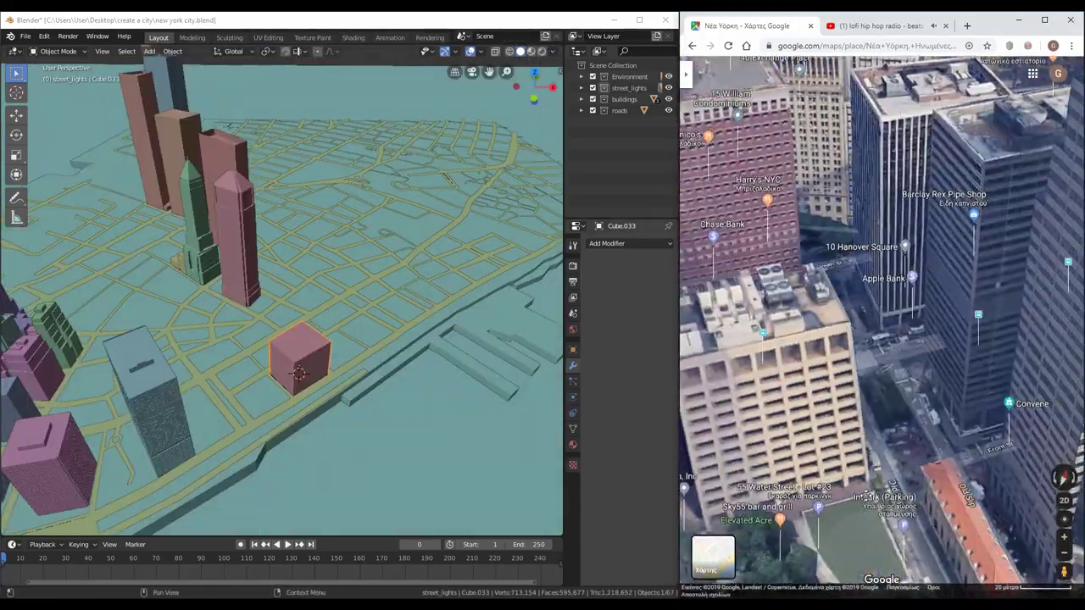
scroll(864, 494, down, 5)
scroll(895, 516, up, 3)
middle_drag(279, 364, 199, 411)
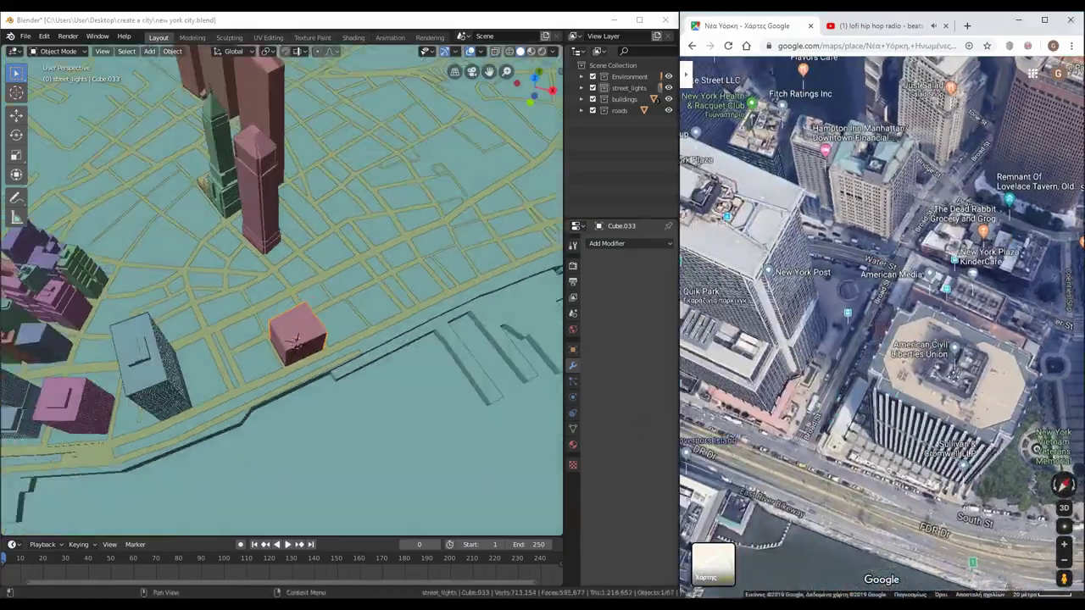
key(KP_7)
Duplicate the pink block footprint beside the original and resize the copy
scroll(284, 322, up, 3)
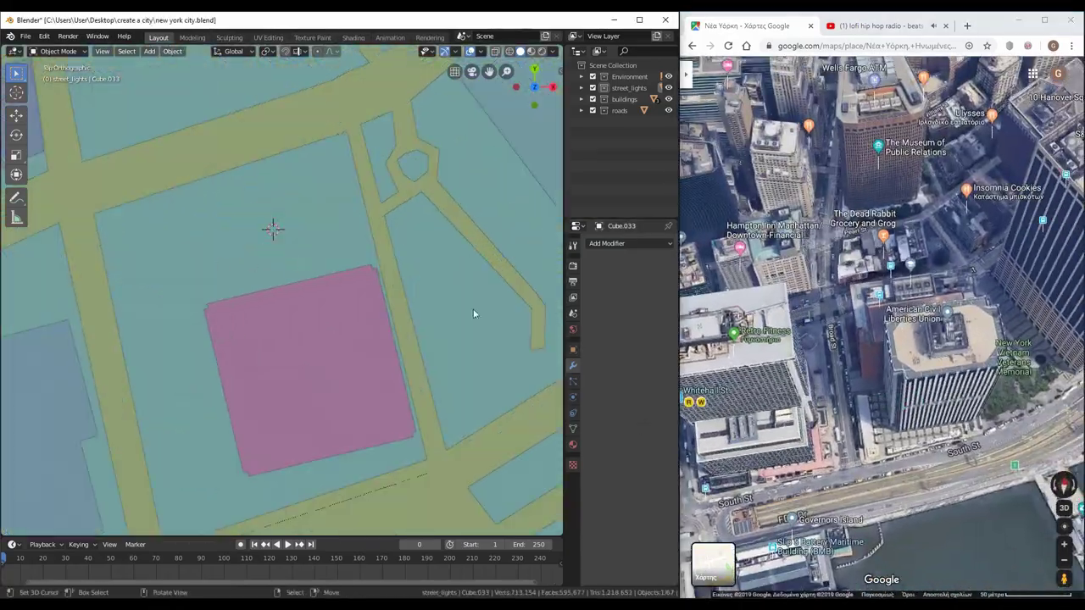
click(339, 356)
key(s)
click(347, 376)
key(shift+a)
key(shift+d)
key(r)
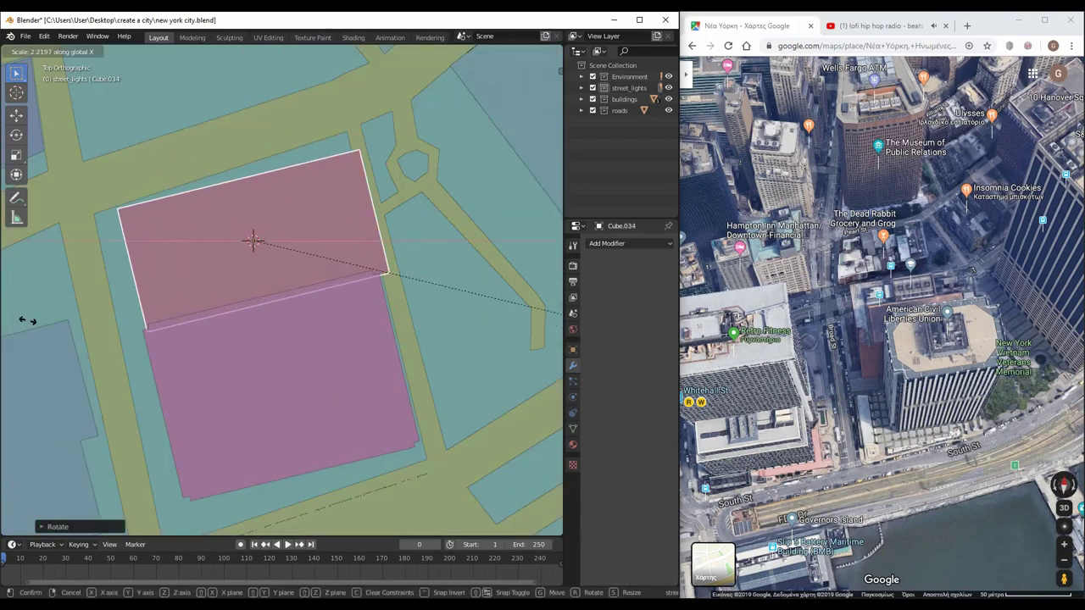
click(329, 278)
Move the copied block vertically, enter Edit Mode, and switch to top view
mouse_move(329, 278)
middle_down()
mouse_move(265, 429)
mouse_move(356, 339)
middle_up()
key(g)
key(z)
click(259, 427)
key(Tab)
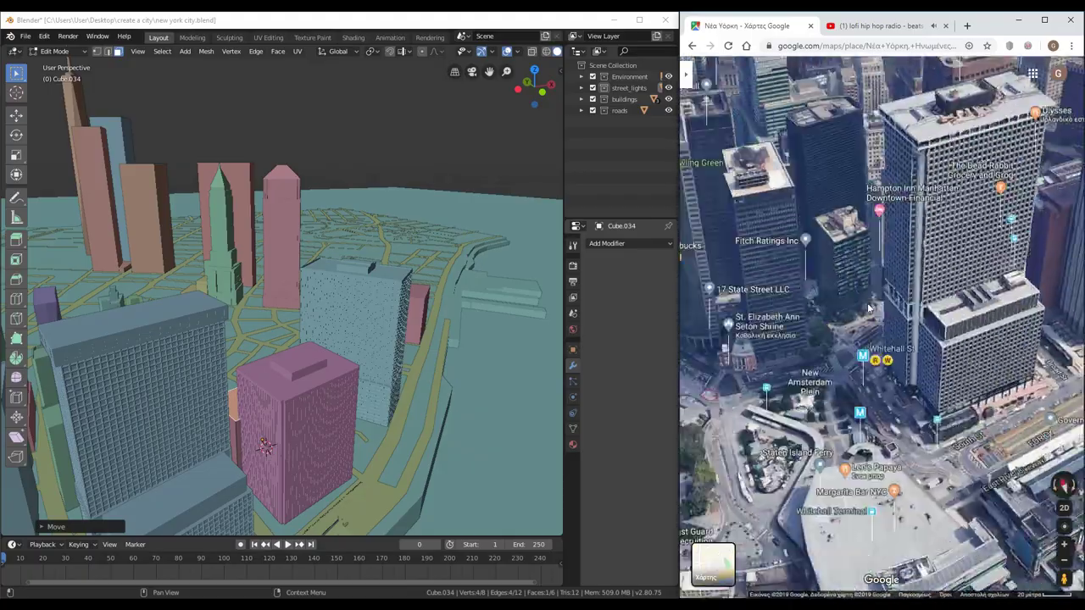
middle_drag(356, 322, 401, 335)
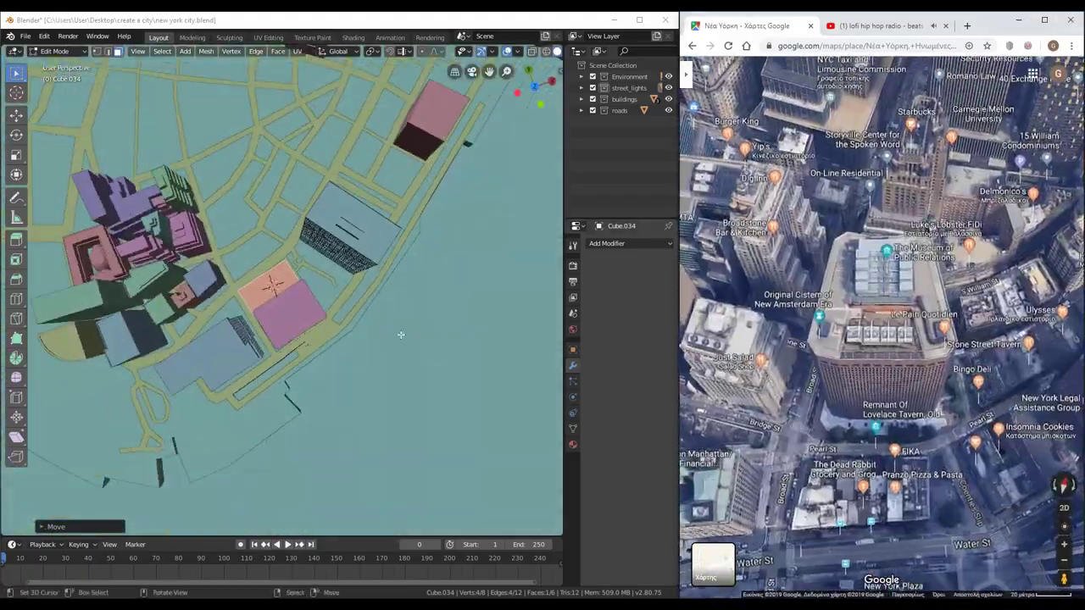
scroll(218, 213, up, 2)
scroll(218, 212, up, 2)
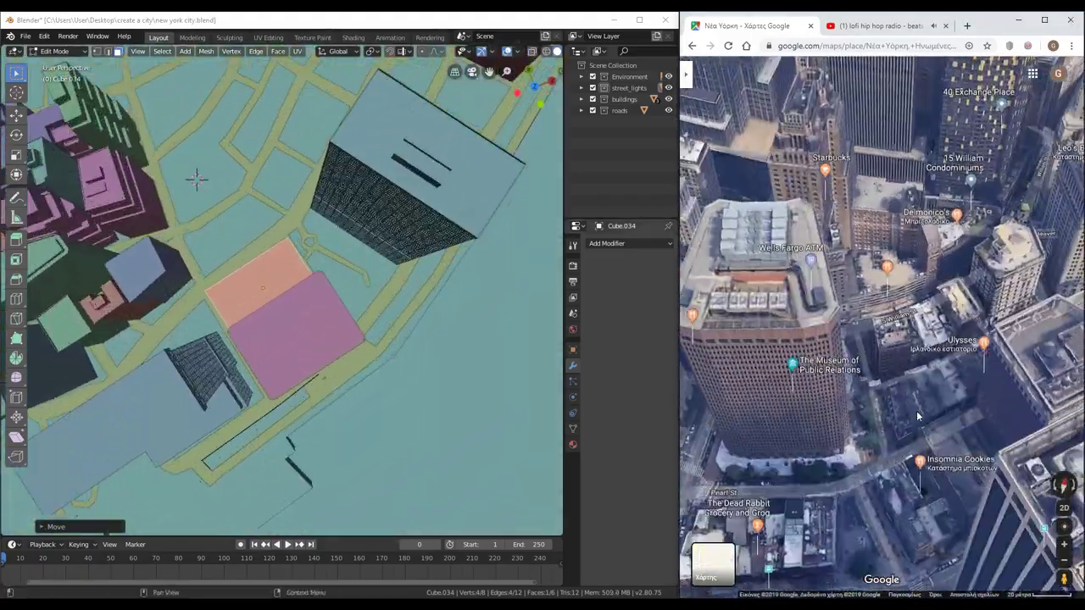
key(KP_7)
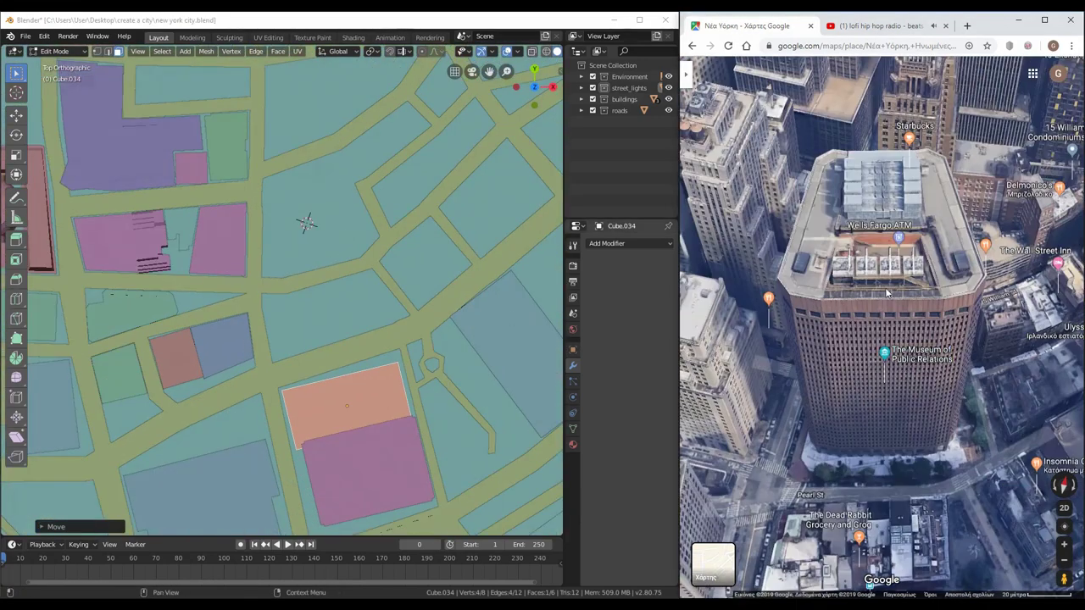
Add a plane and move its vertices in X-ray to trace the reference tower
key(shift+a)
click(310, 220)
key(s)
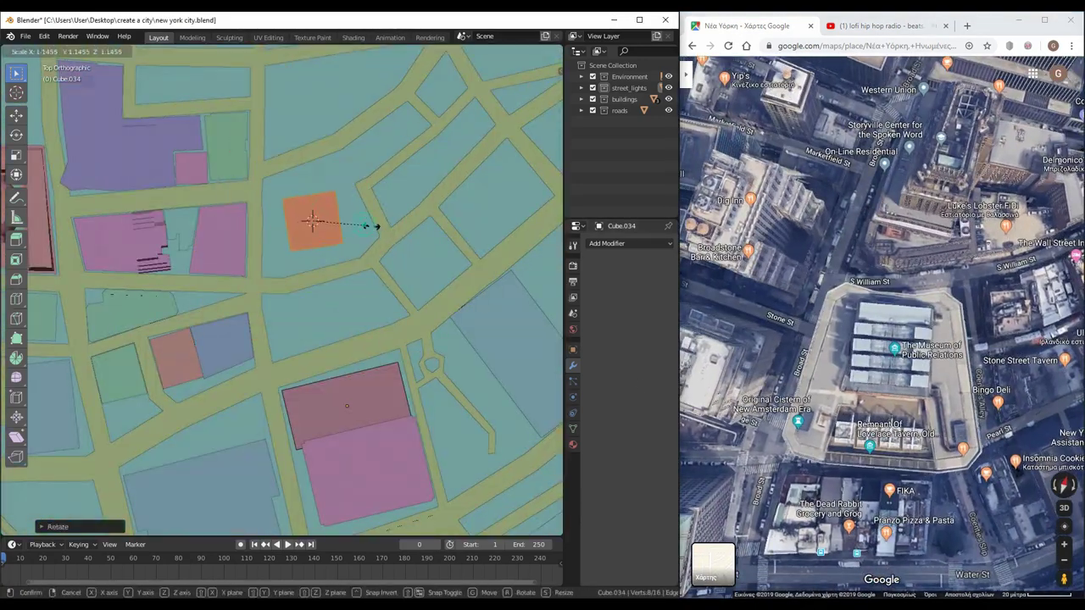
scroll(401, 251, up, 1)
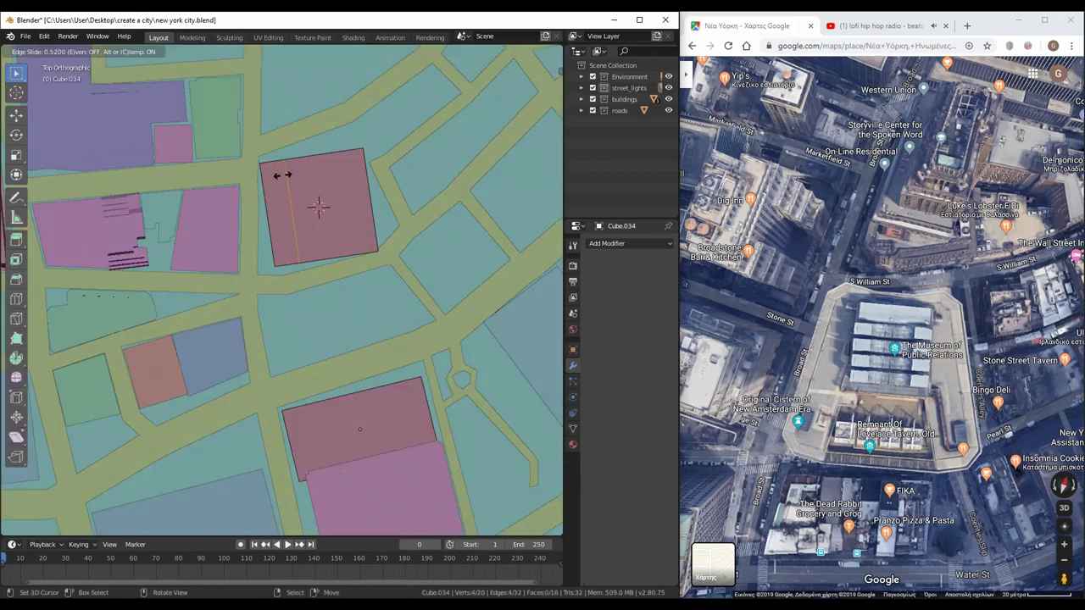
key(1)
key(alt+z)
key(c)
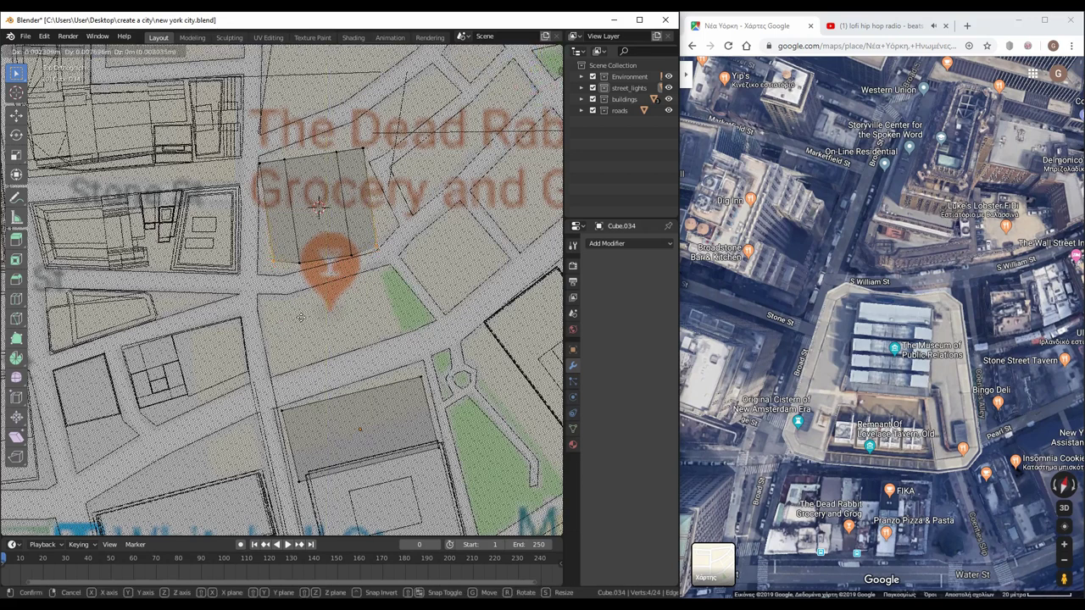
click(301, 317)
scroll(289, 246, up, 3)
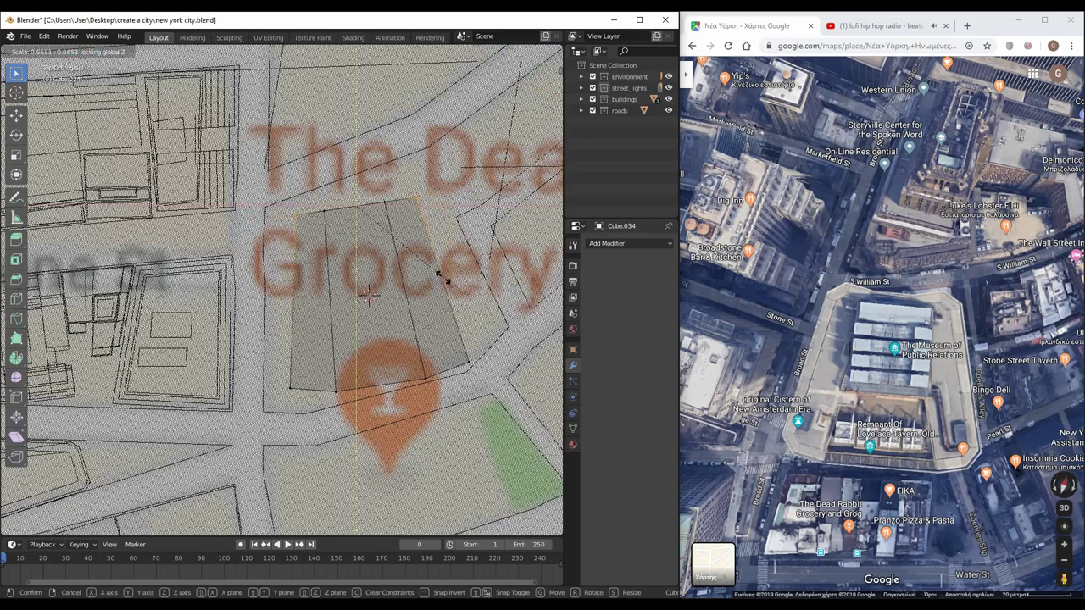
Bevel the footprint's corner edges with extra segments for rounded corners
mouse_move(480, 289)
middle_down()
mouse_move(254, 456)
mouse_move(261, 430)
mouse_move(331, 348)
mouse_move(272, 436)
middle_up()
key(alt+z)
key(2)
key(ctrl+b)
click(269, 483)
key(KP_7)
Apply rotation and scale to the new building Cube.034 and reset its origin
key(KP_7)
key(a)
key(Tab)
key(ctrl+a)
click(272, 433)
middle_drag(317, 380, 356, 376)
key(KP_7)
key(s)
key(Escape)
click(172, 51)
click(305, 94)
Extrude the whole rounded block upward into a tall tower and save new york city.blend
key(s)
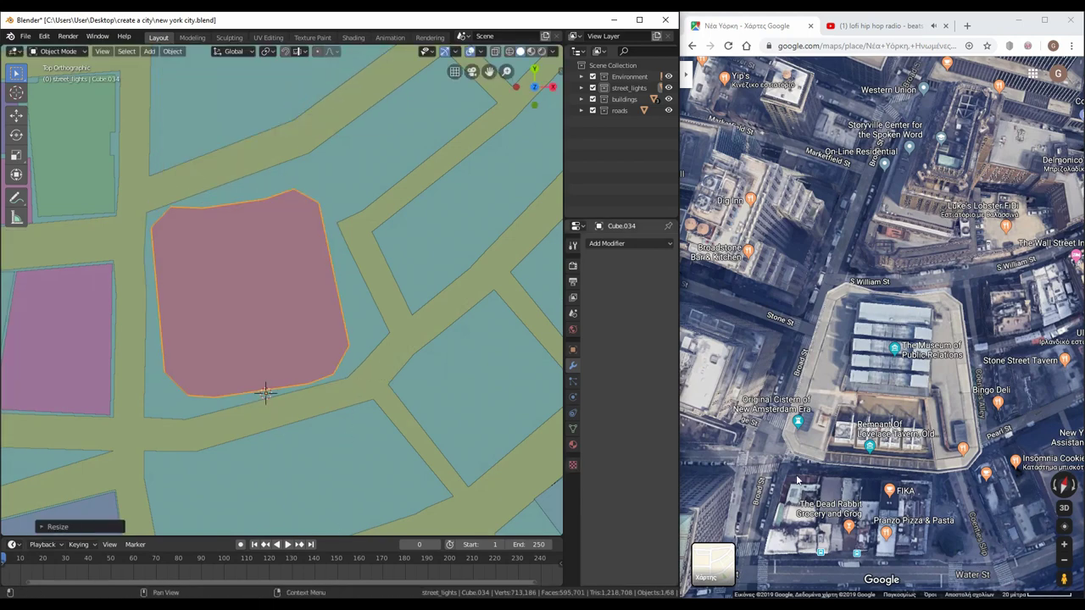
mouse_move(262, 376)
middle_down()
mouse_move(221, 419)
mouse_move(340, 394)
middle_up()
key(Tab)
key(ctrl+l)
click(287, 343)
mouse_move(288, 343)
middle_down()
mouse_move(408, 264)
mouse_move(298, 340)
mouse_move(118, 570)
middle_up()
scroll(408, 264, down, 5)
key(Tab)
key(ctrl+s)
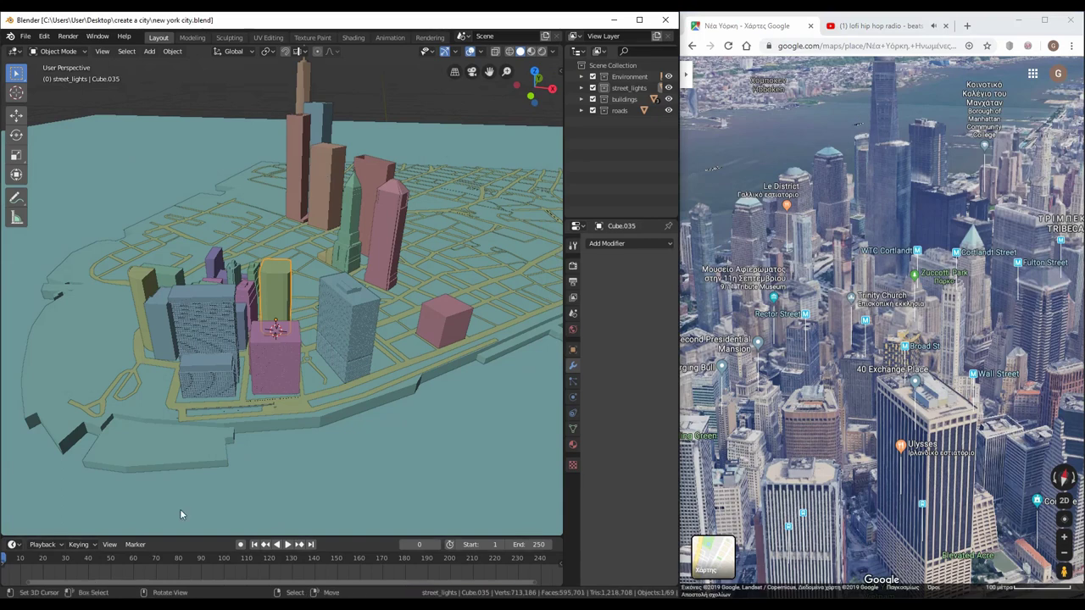
Switch to top view, maximise the window and begin circle-selecting road-grid vertices in Edit Mode
key(KP_7)
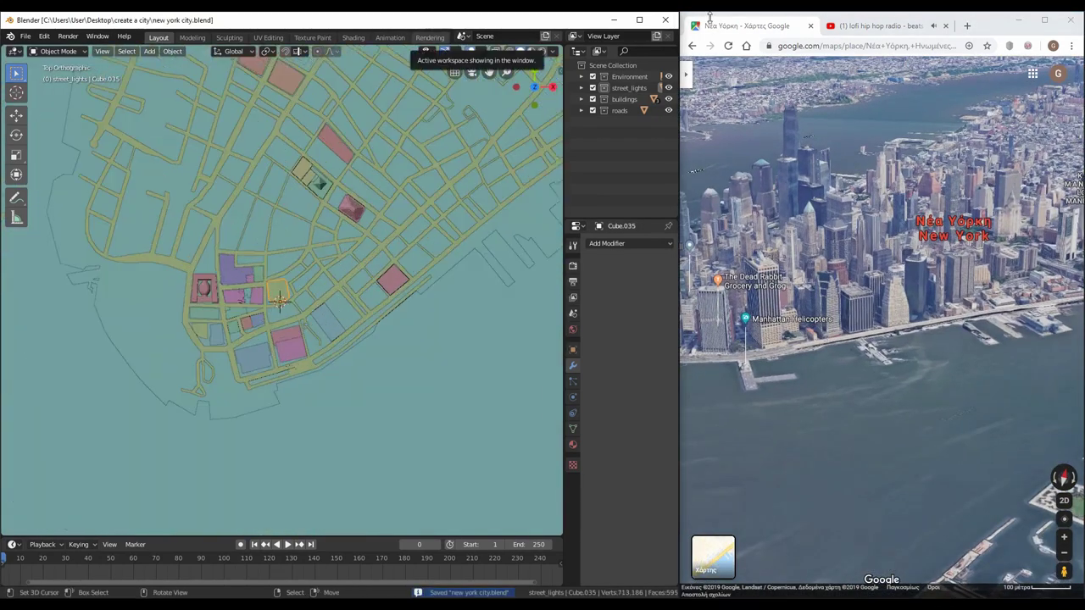
scroll(333, 350, up, 3)
scroll(272, 286, up, 8)
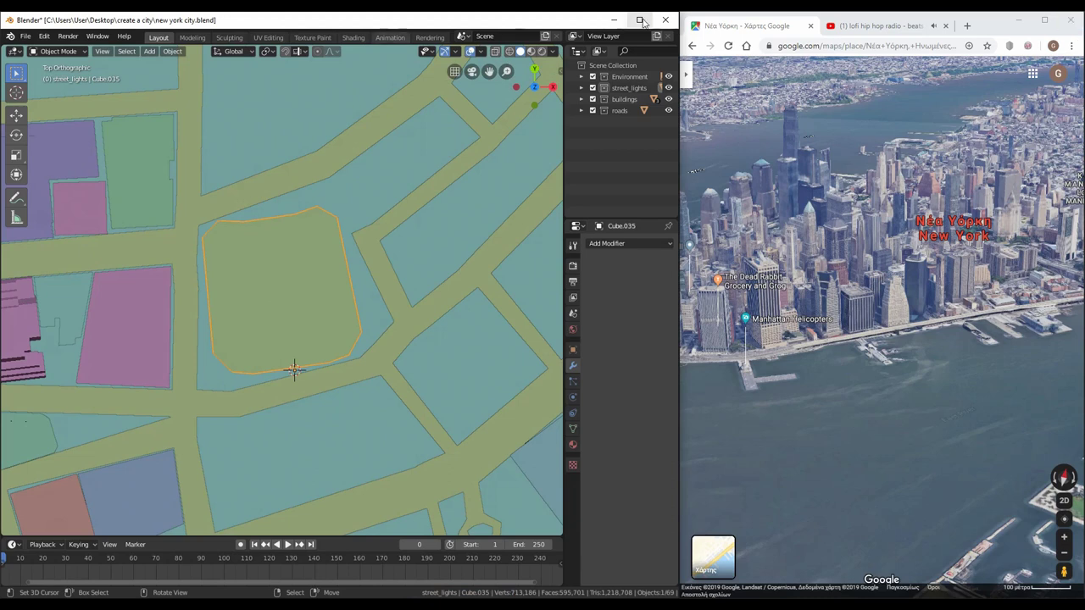
click(640, 20)
scroll(382, 296, down, 8)
key(Tab)
key(c)
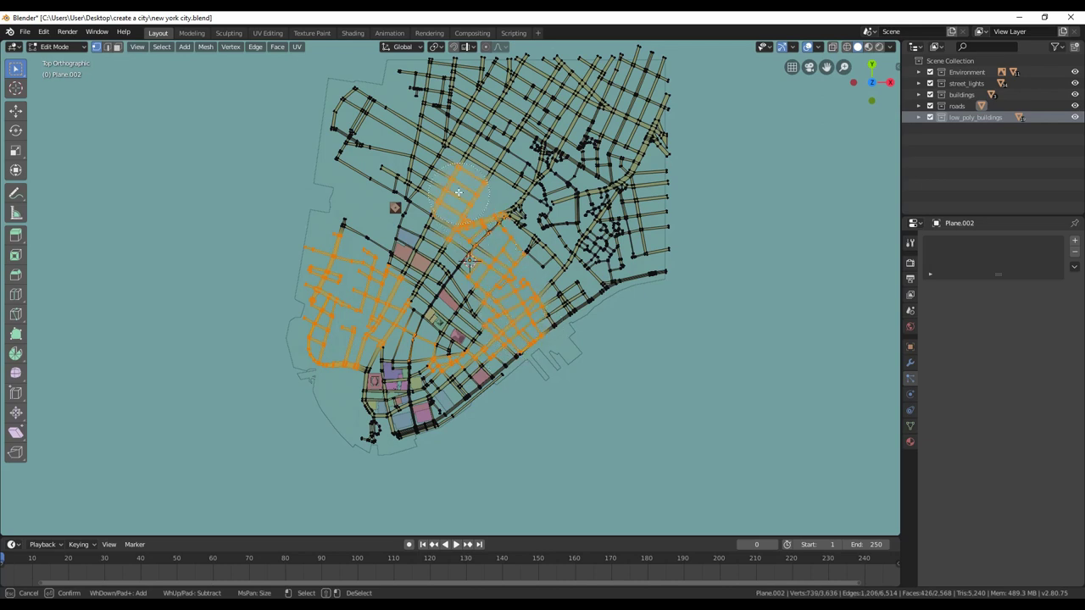
Duplicate the selected road sections in place and separate them into a new road object
click(578, 227)
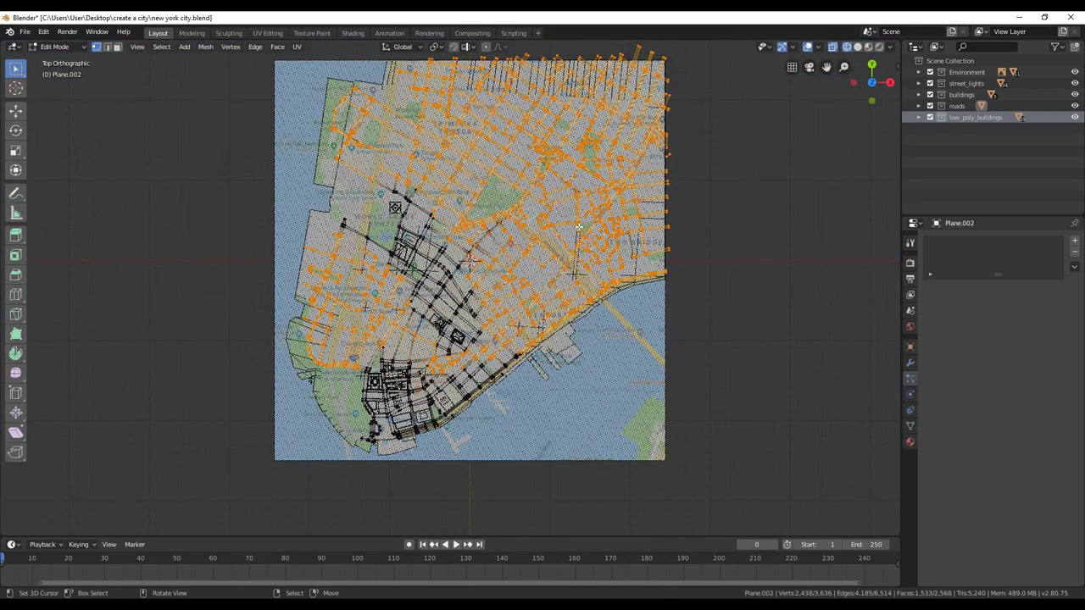
click(545, 293)
middle_drag(545, 294, 570, 391)
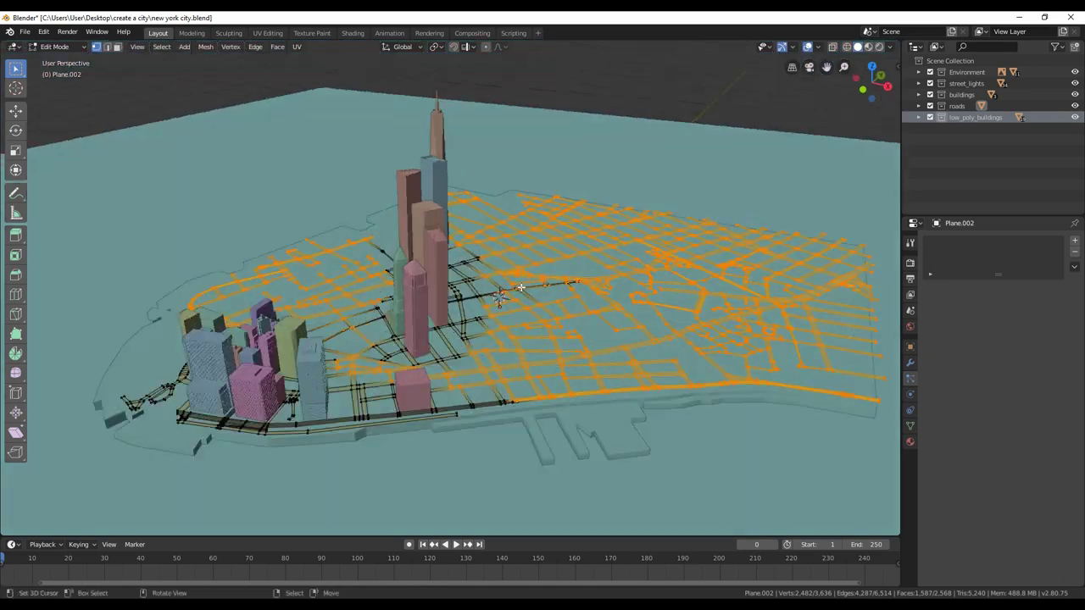
key(shift+d)
right_click(570, 392)
key(p)
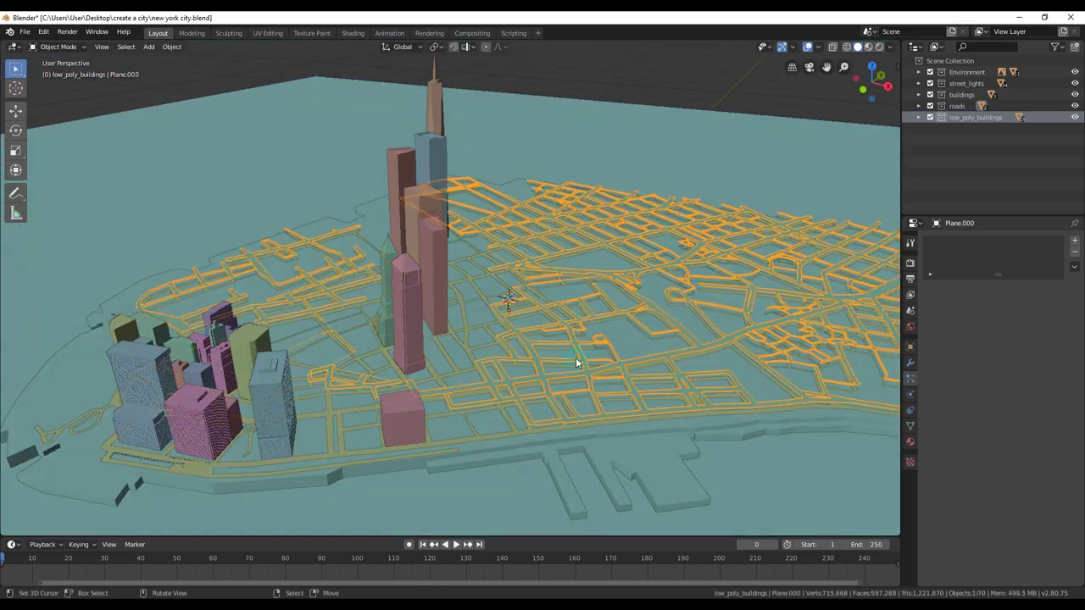
key(Tab)
click(594, 385)
key(Tab)
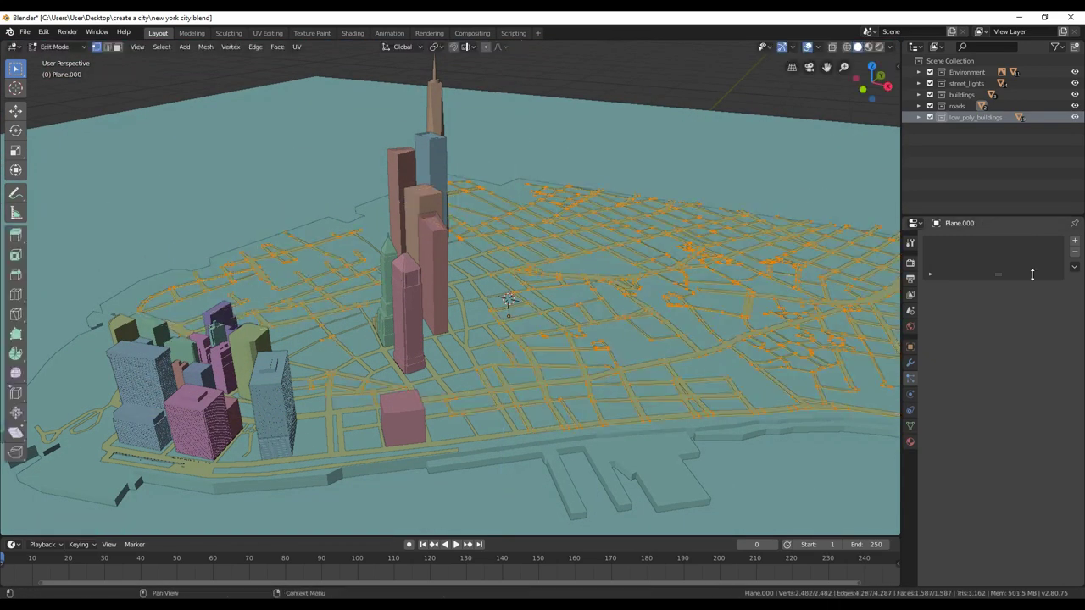
Add a particle system with rotation enabled, rendering the low_poly_buildings collection as instances
click(935, 446)
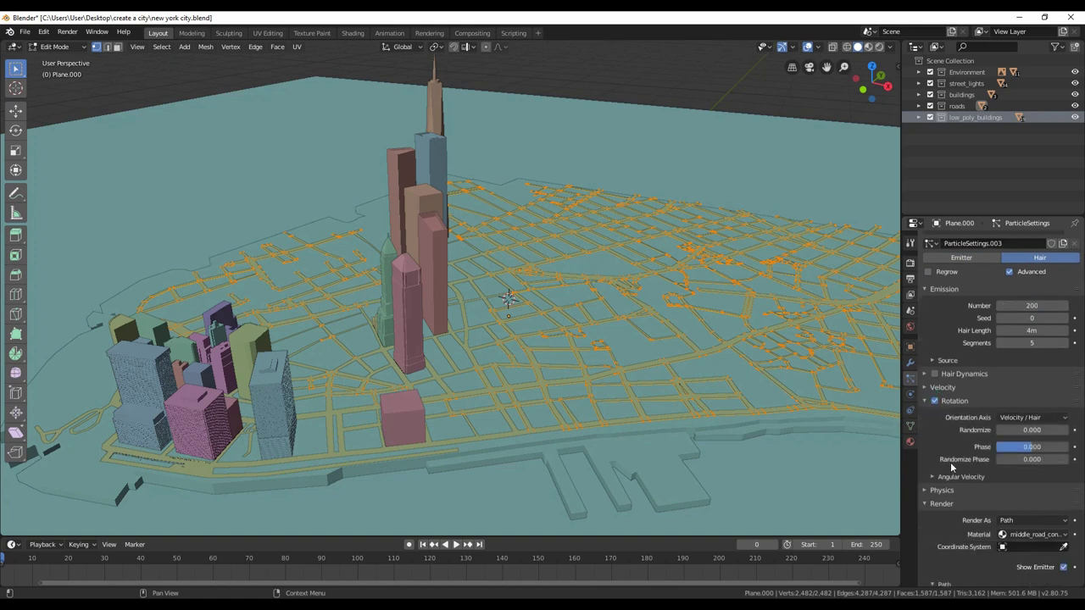
scroll(992, 424, down, 4)
click(919, 117)
click(1073, 117)
click(1073, 117)
scroll(1017, 356, down, 2)
click(1034, 348)
click(1042, 424)
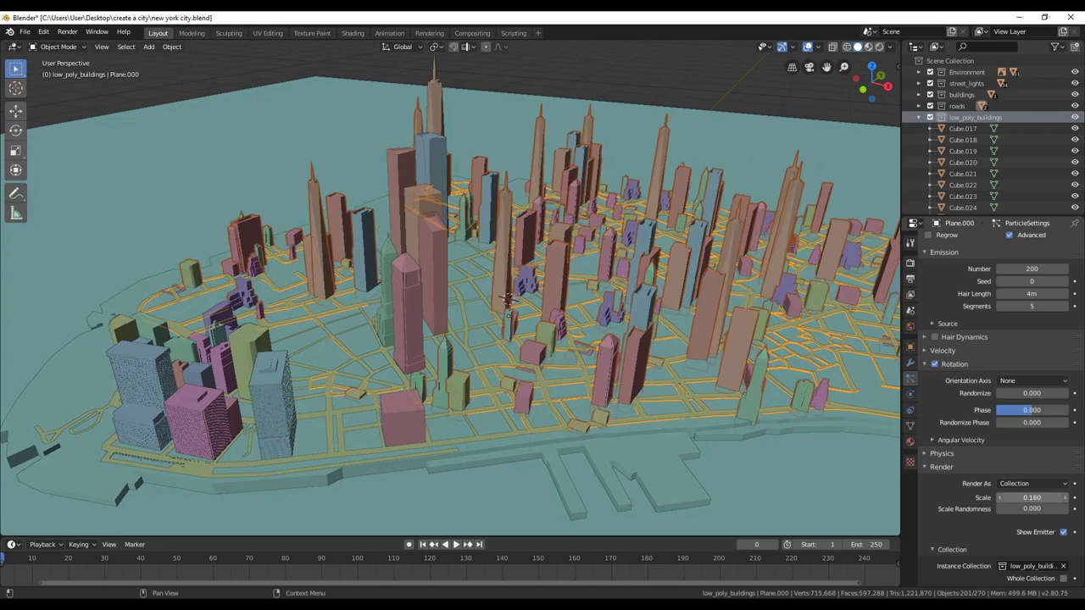
Set the particle count to 300 and add a new camera to the scene
key(Return)
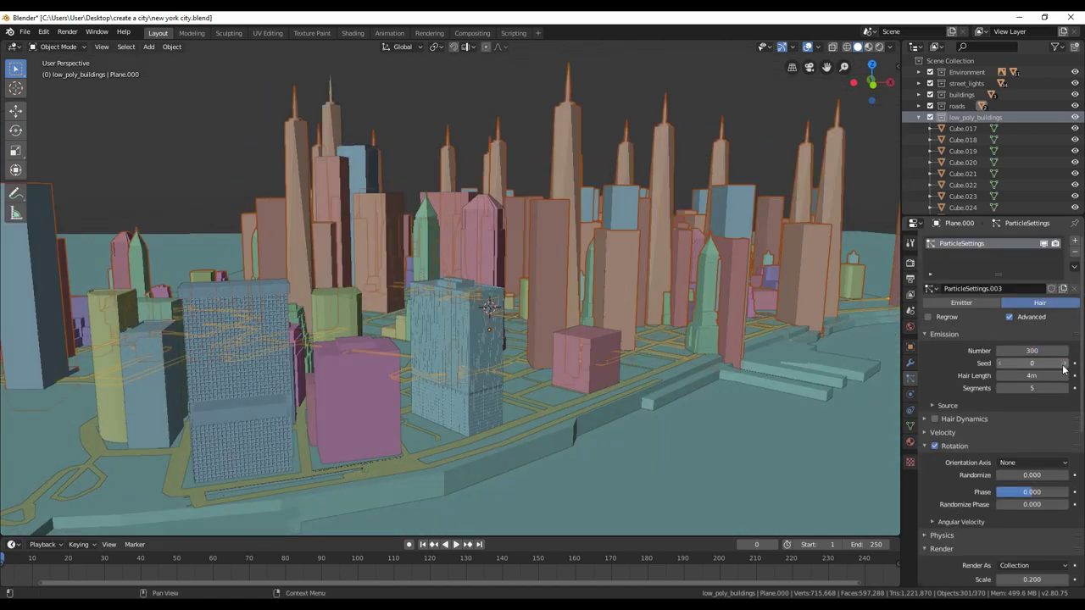
scroll(617, 357, down, 5)
key(shift+a)
click(437, 466)
Align the camera to a wide skyline view and place it in the Environment collection
key(KP_0)
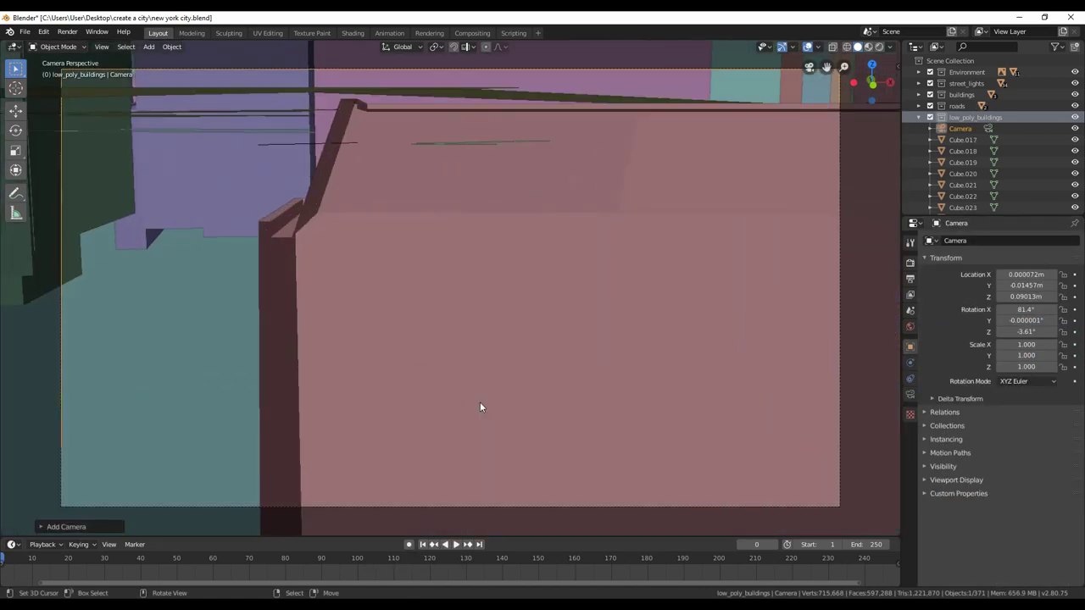
key(n)
key(n)
key(ctrl+alt+KP_0)
middle_drag(570, 322, 611, 317)
key(m)
click(462, 246)
key(KP_0)
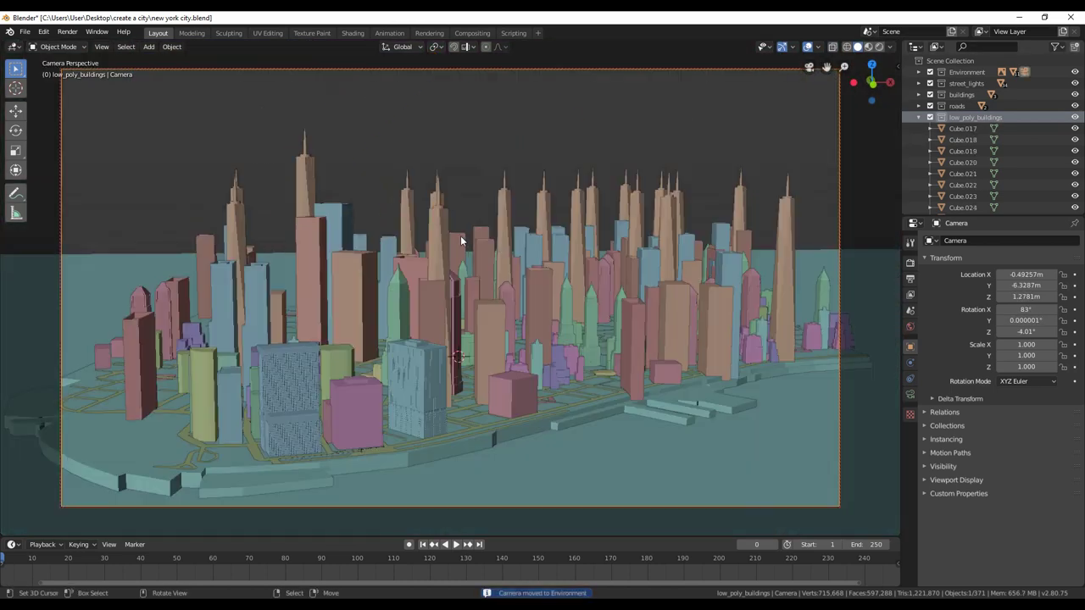
middle_drag(460, 235, 618, 172)
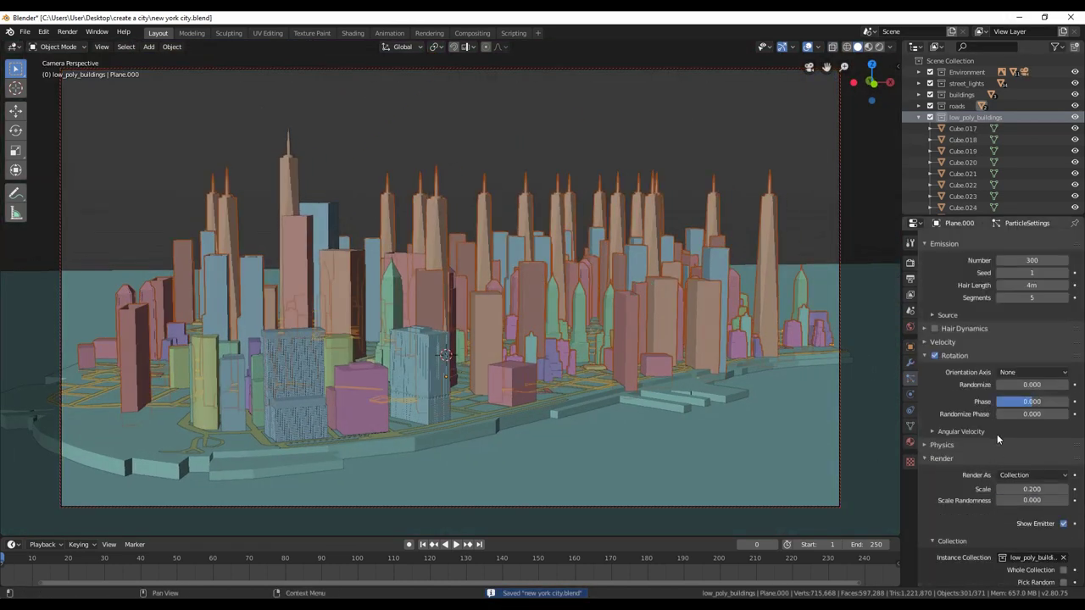